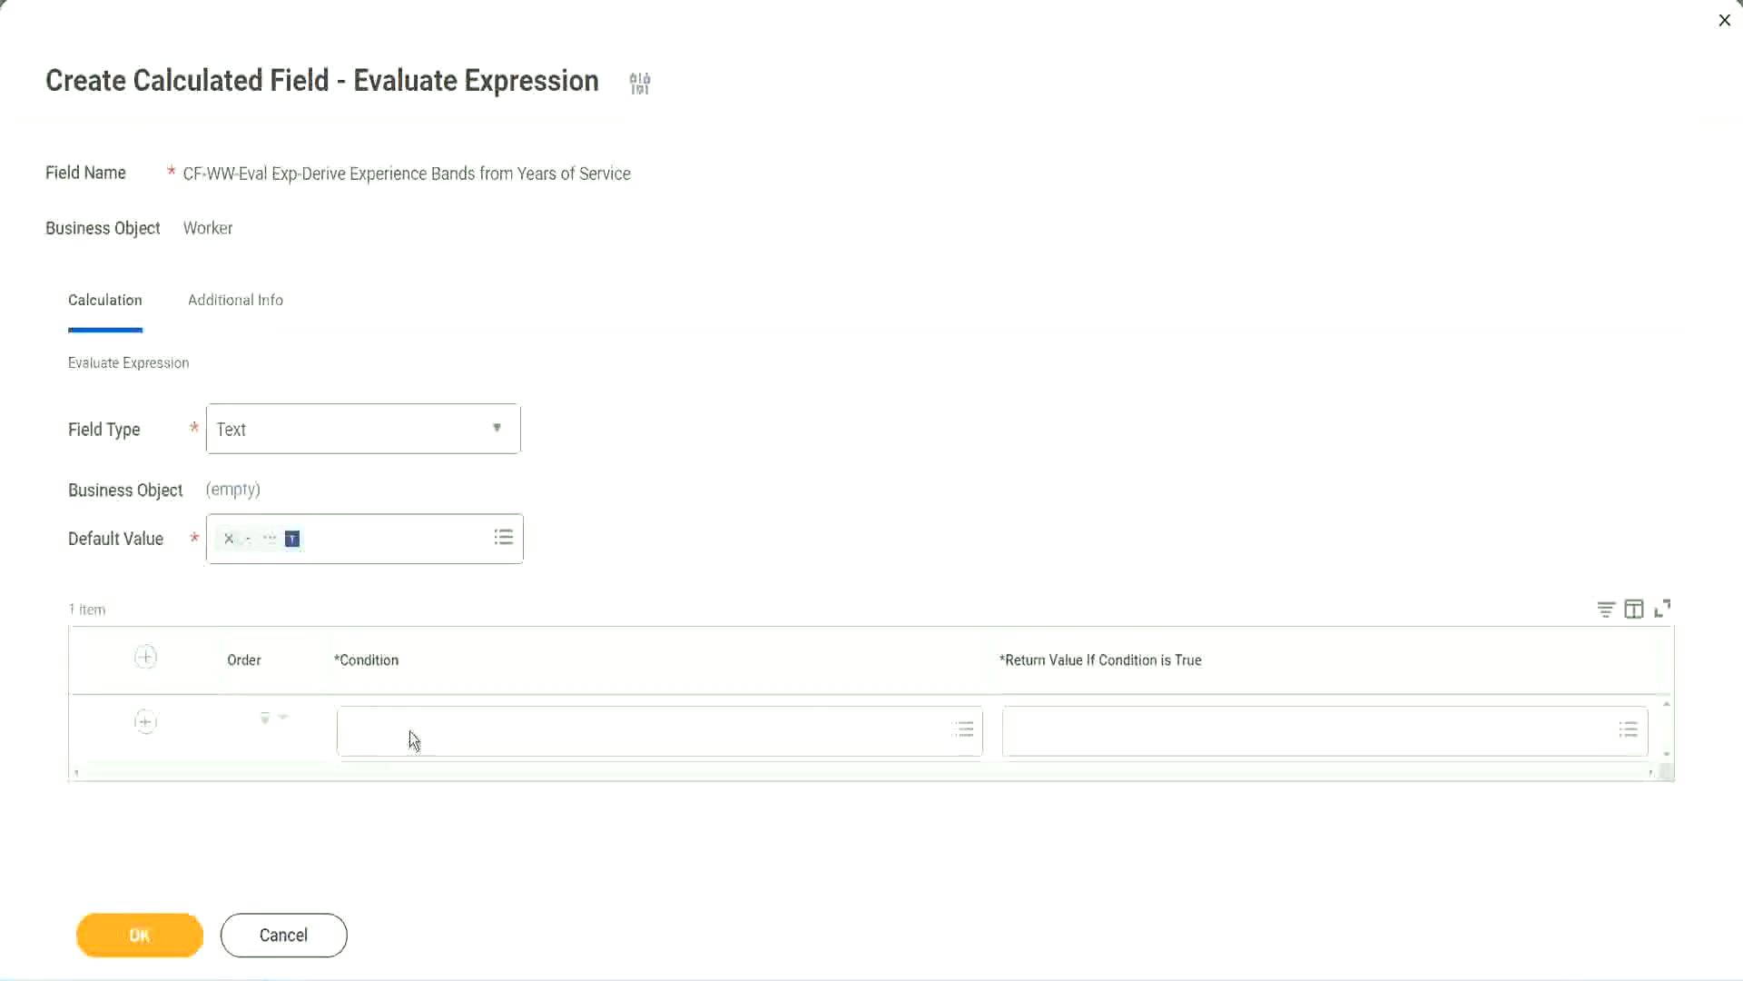
Switch to the Notepad++ notes and copy the Field 1 name, CF-WW-TF-Length of Service between 0 and 7 years
{"action": "left_click", "coordinate": [410, 732]}
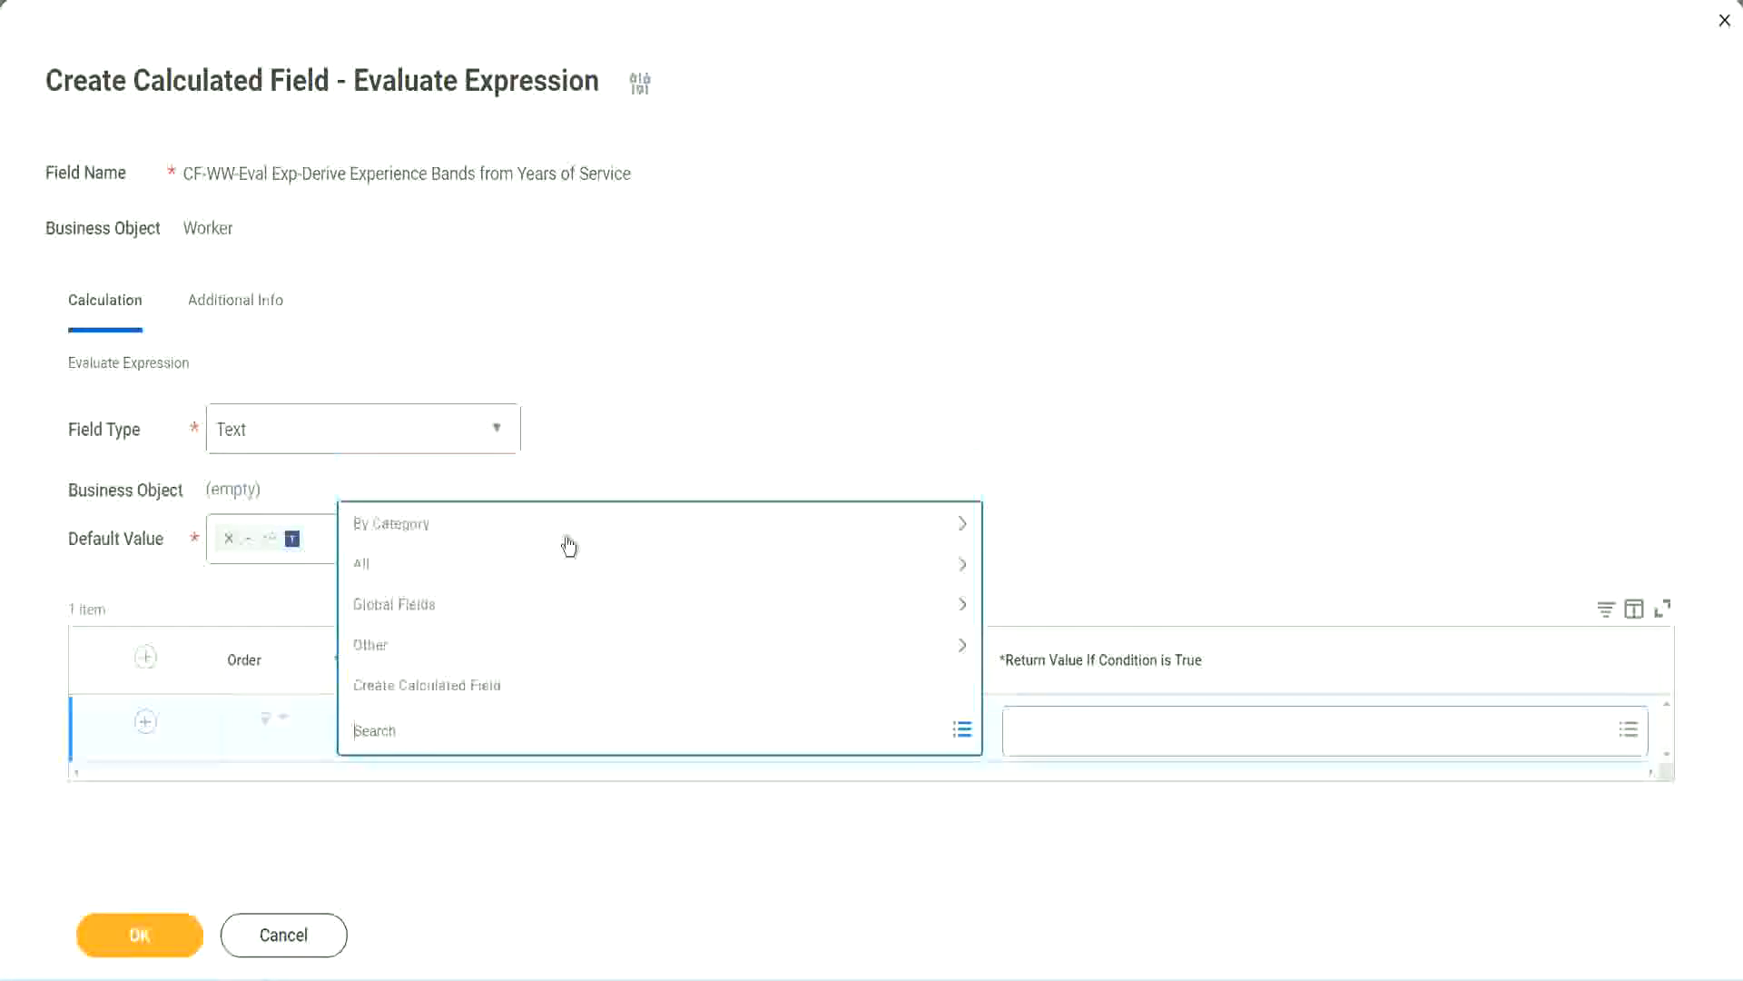
{"action": "left_click", "coordinate": [669, 410]}
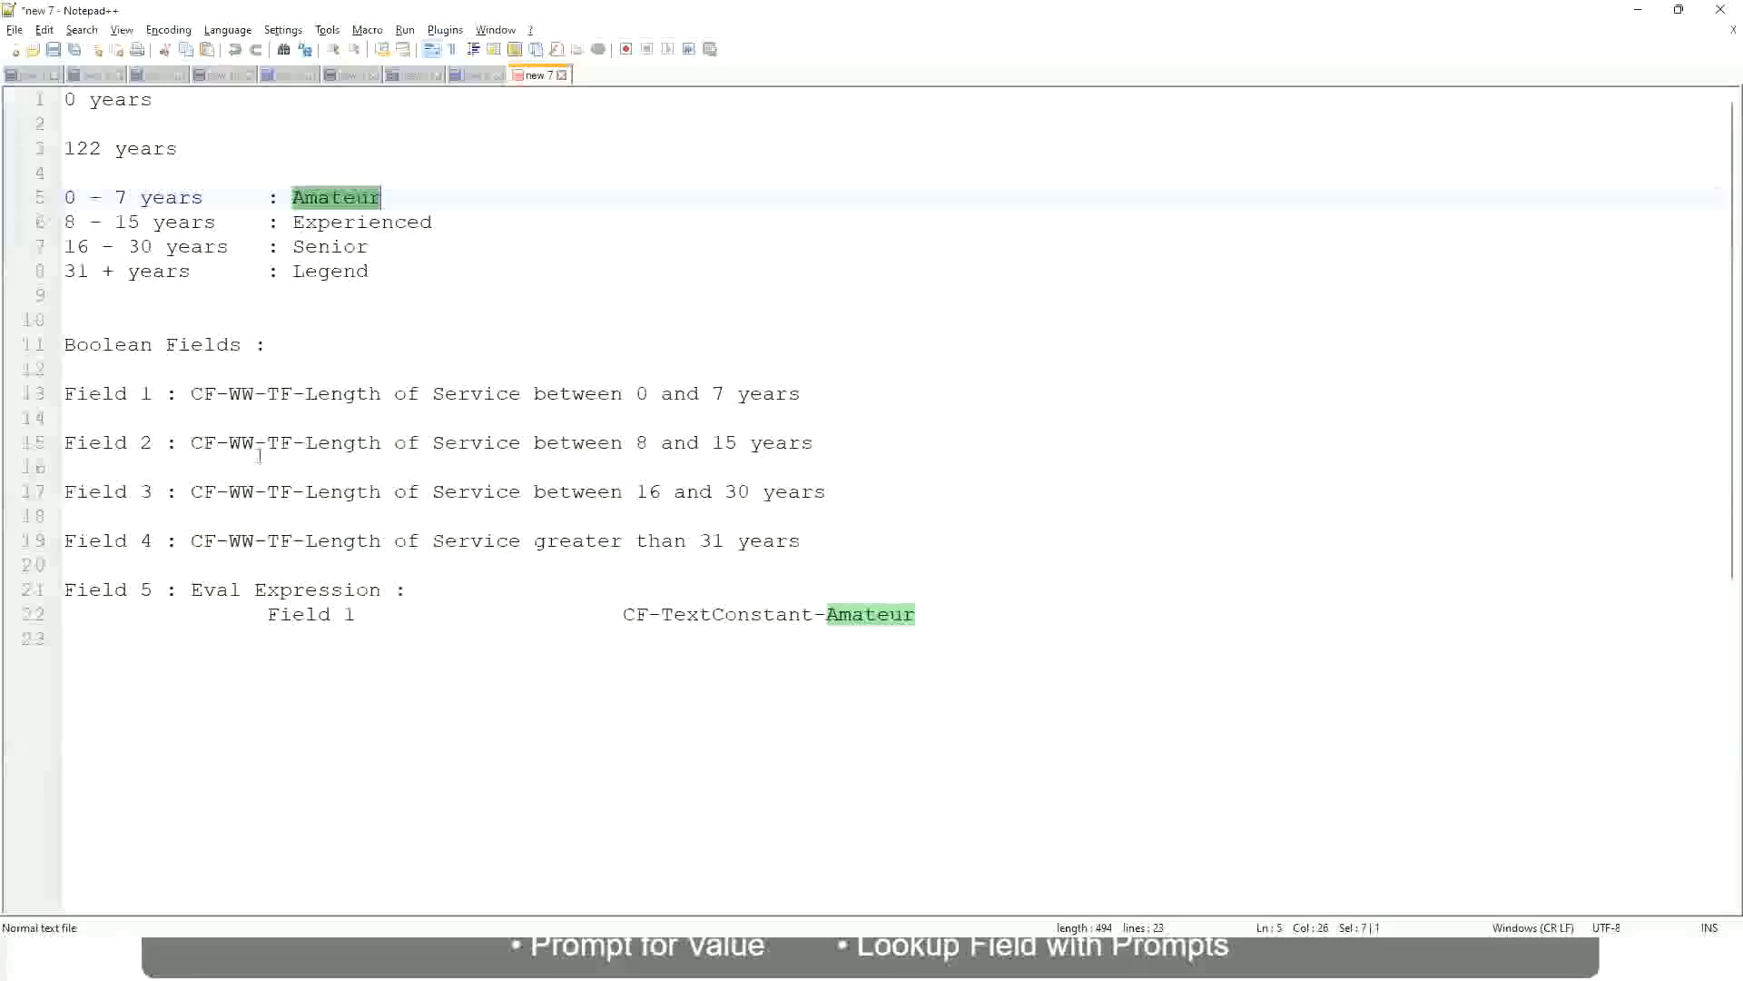
{"action": "double_click", "coordinate": [198, 393]}
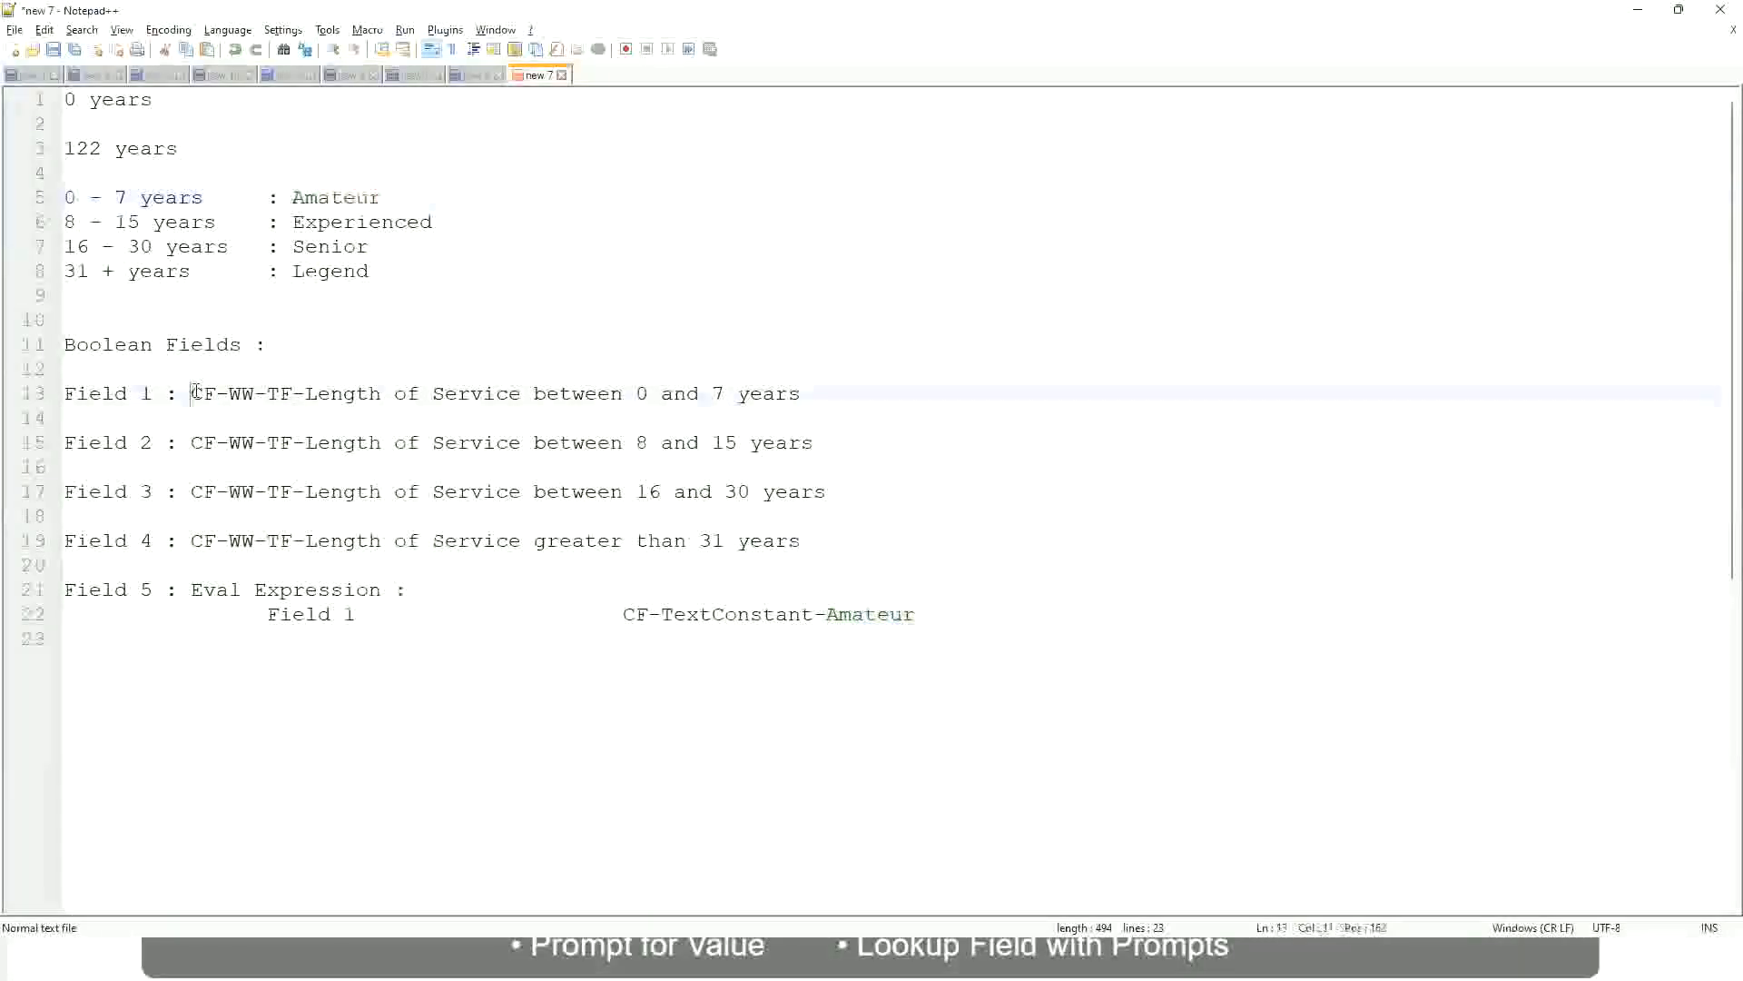
{"action": "left_click_drag", "start_coordinate": [300, 396], "coordinate": [803, 400]}
{"action": "key", "text": "ctrl+c"}
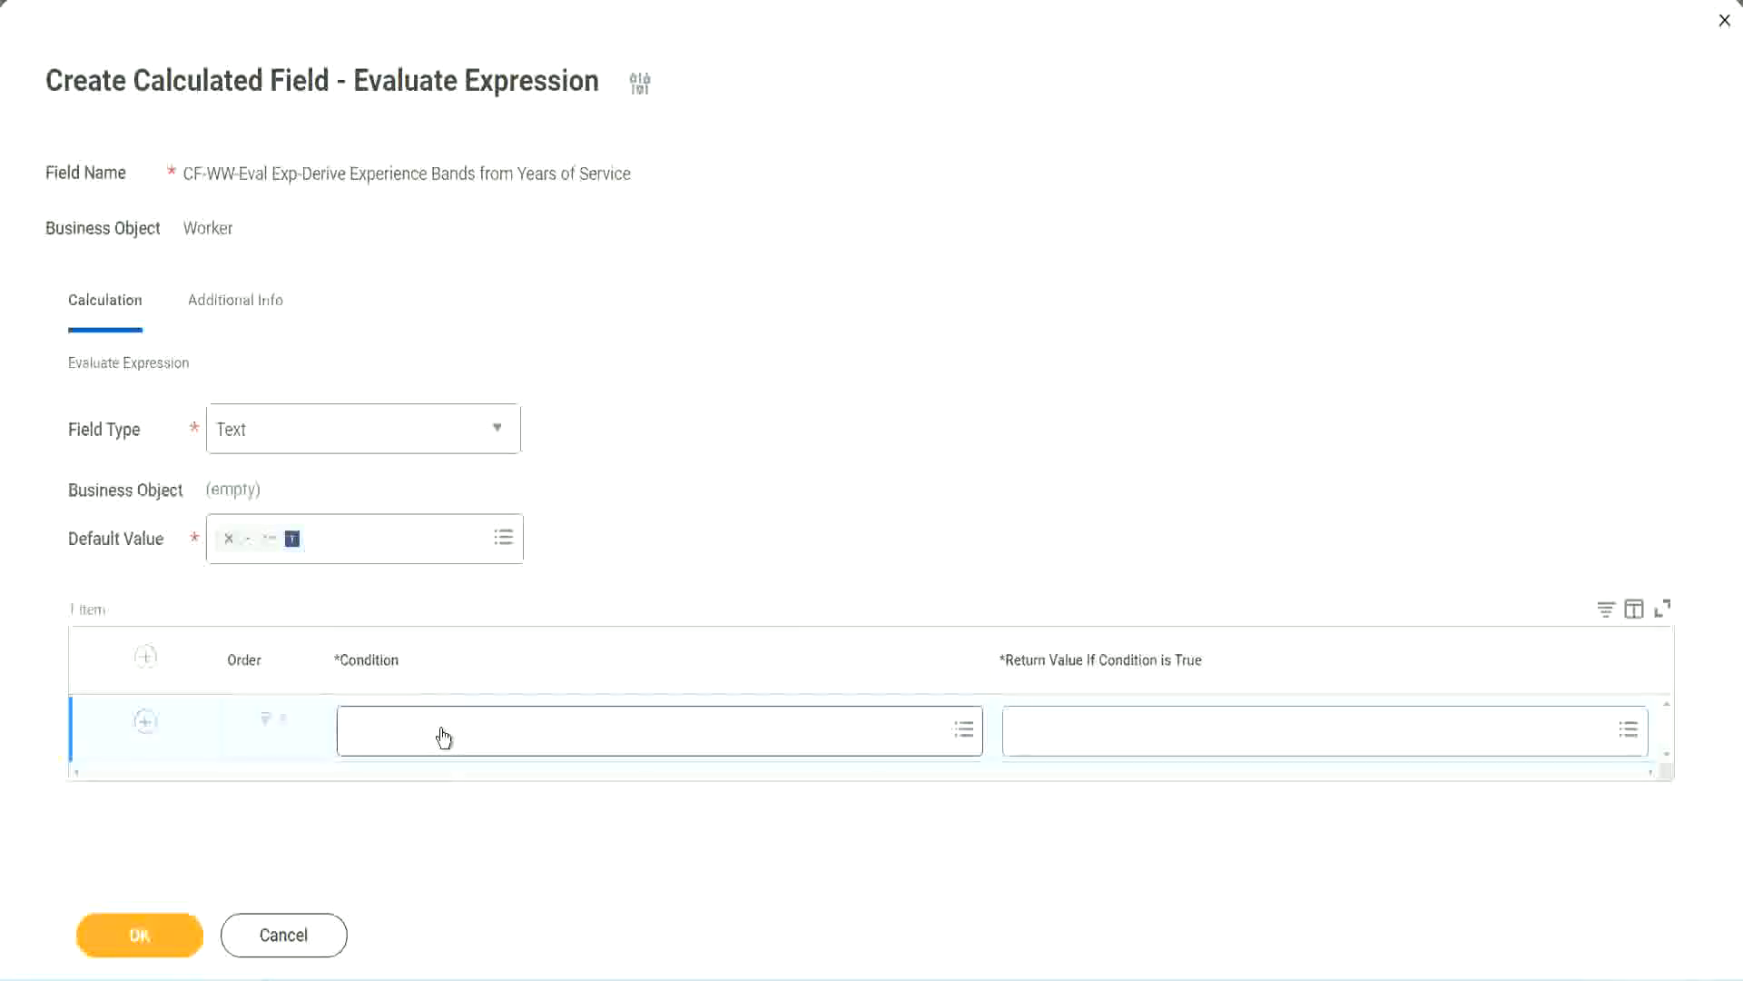
Back in Workday, set the first row's condition to CF-WW-TF-Length of Service between 0 and 7 years
{"action": "left_click", "coordinate": [443, 737]}
{"action": "key", "text": "ctrl+v"}
{"action": "key", "text": "Return"}
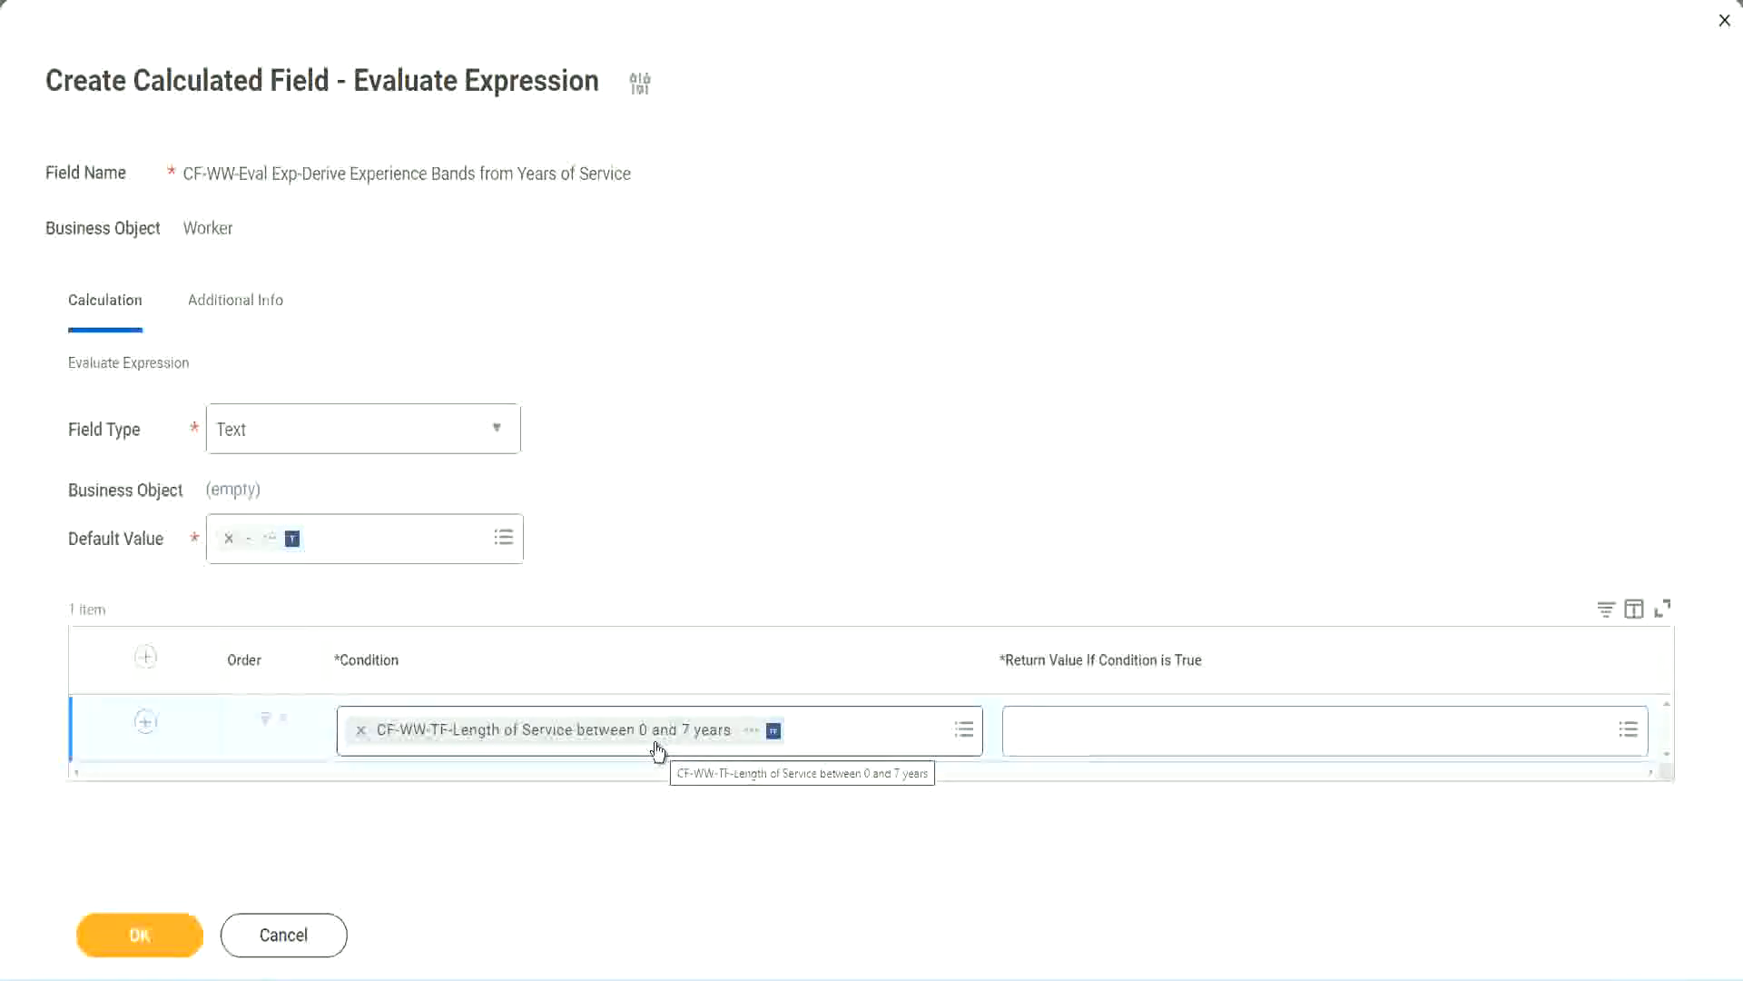
{"action": "left_click", "coordinate": [1134, 744]}
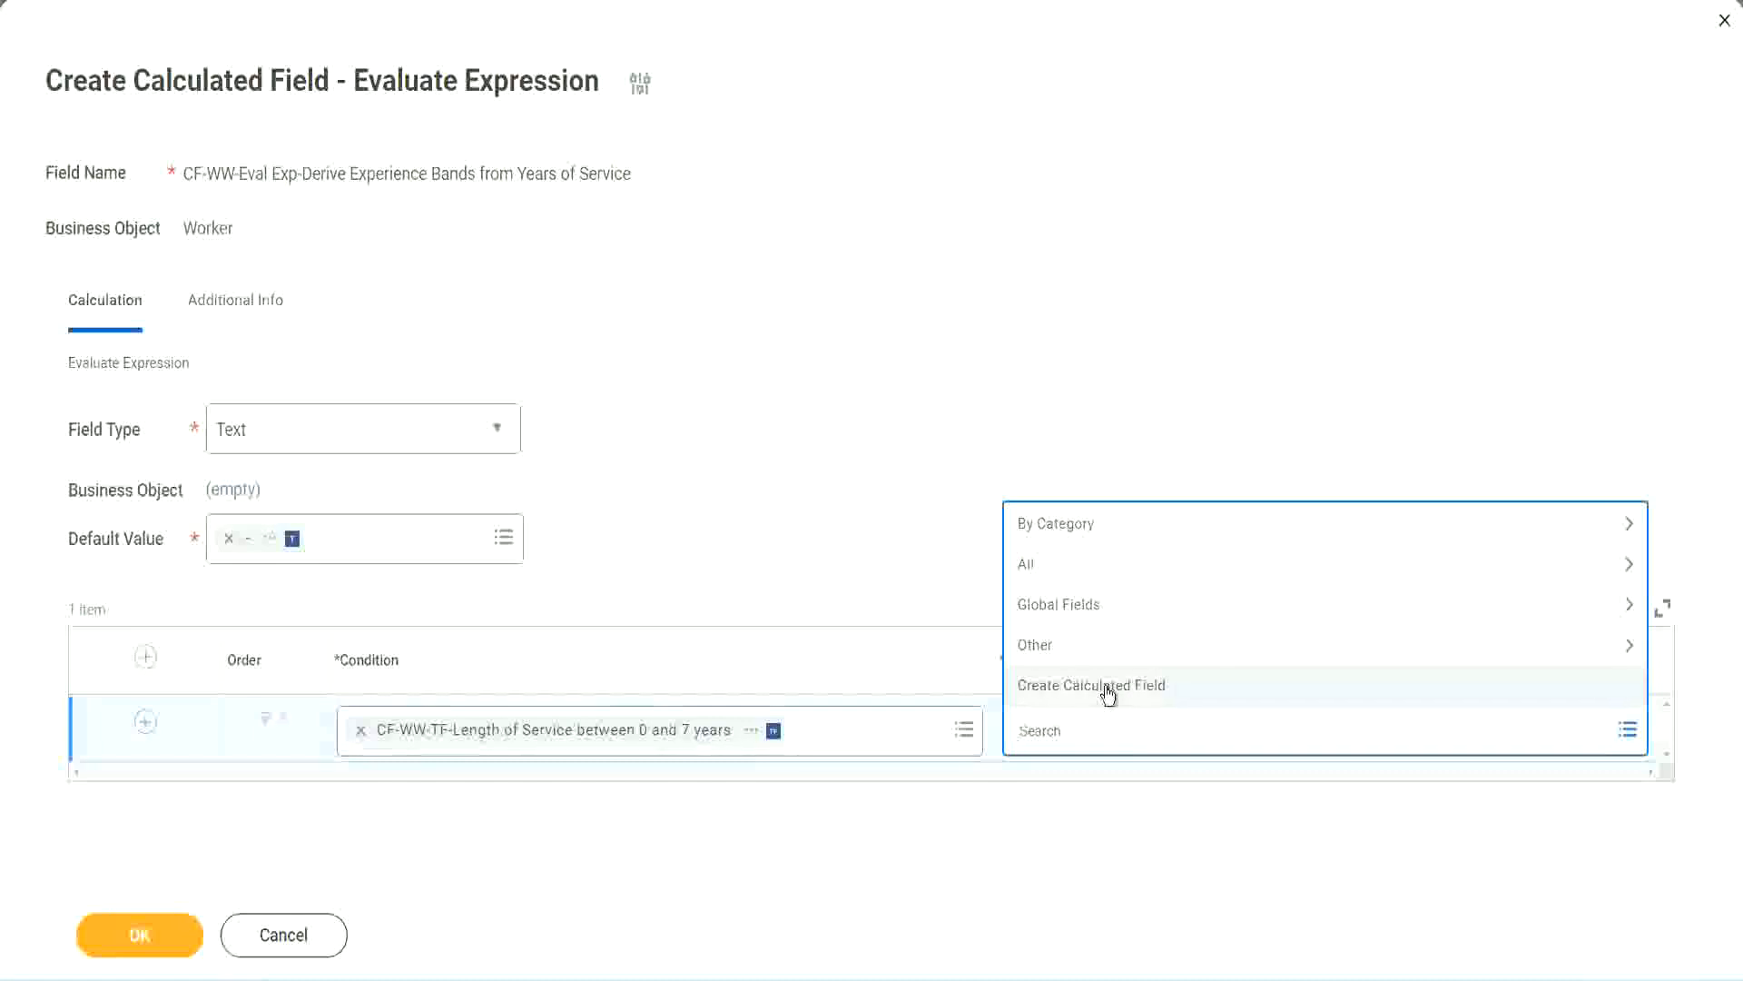
{"action": "left_click", "coordinate": [1012, 454]}
{"action": "left_click", "coordinate": [1051, 732]}
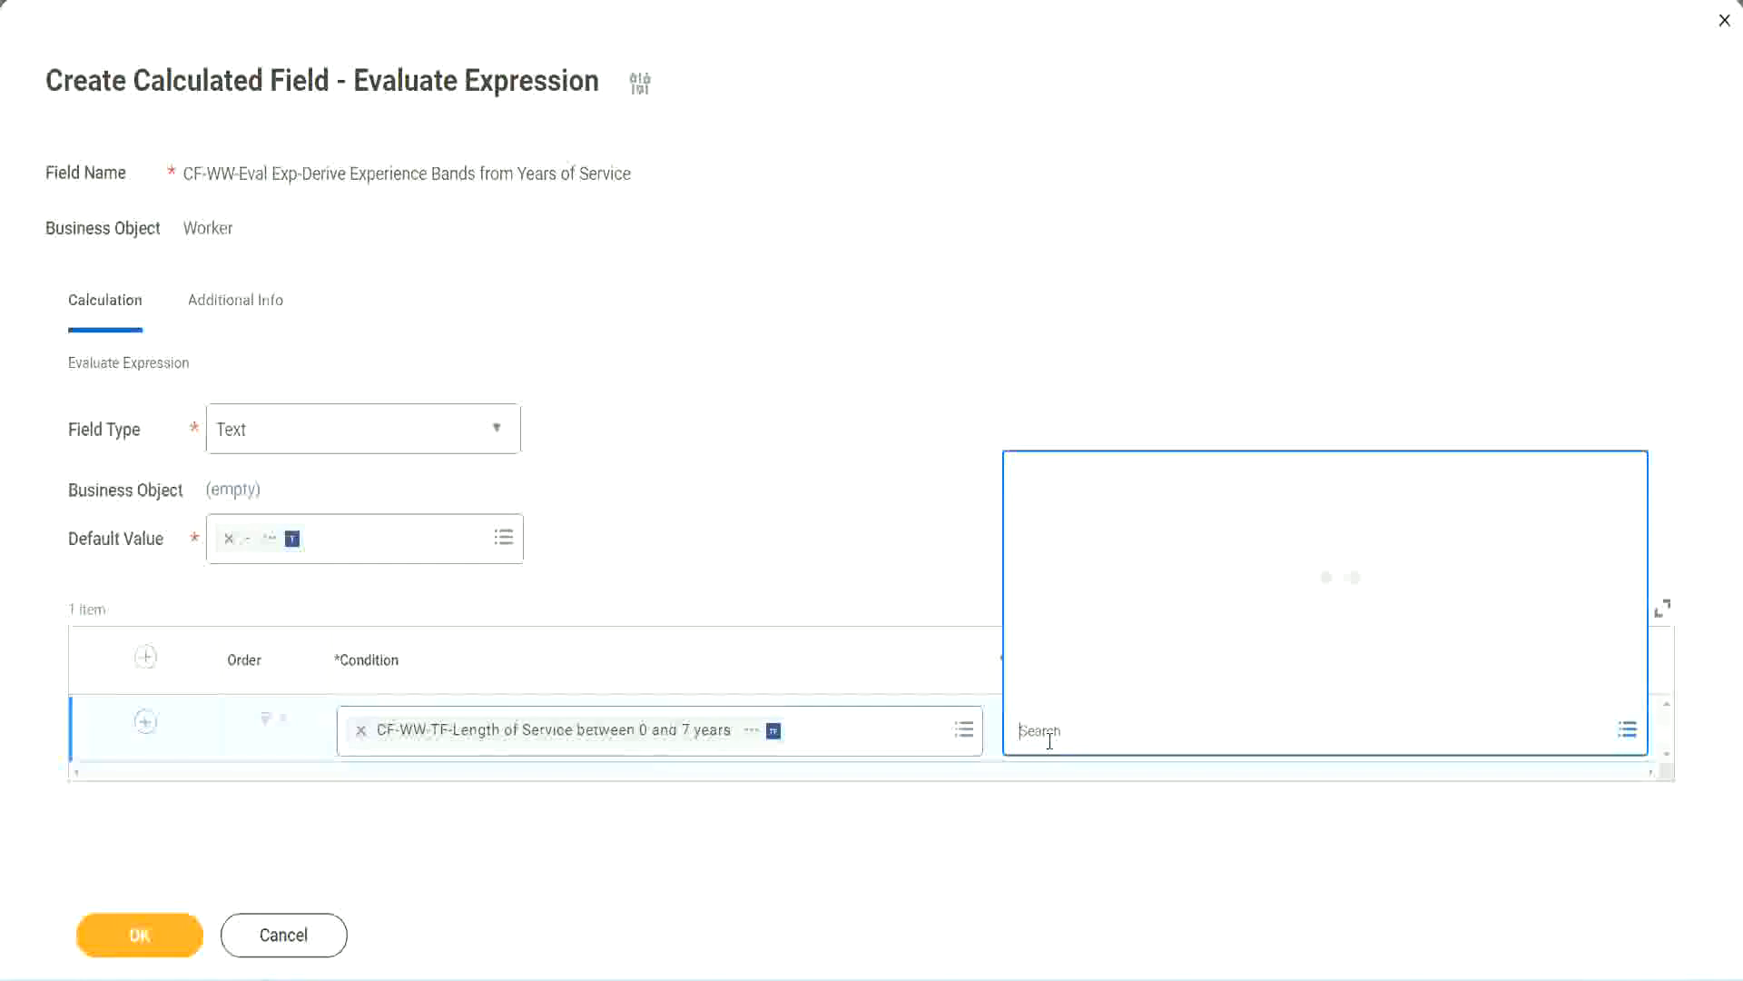
{"action": "type", "text": "Amaterue"}
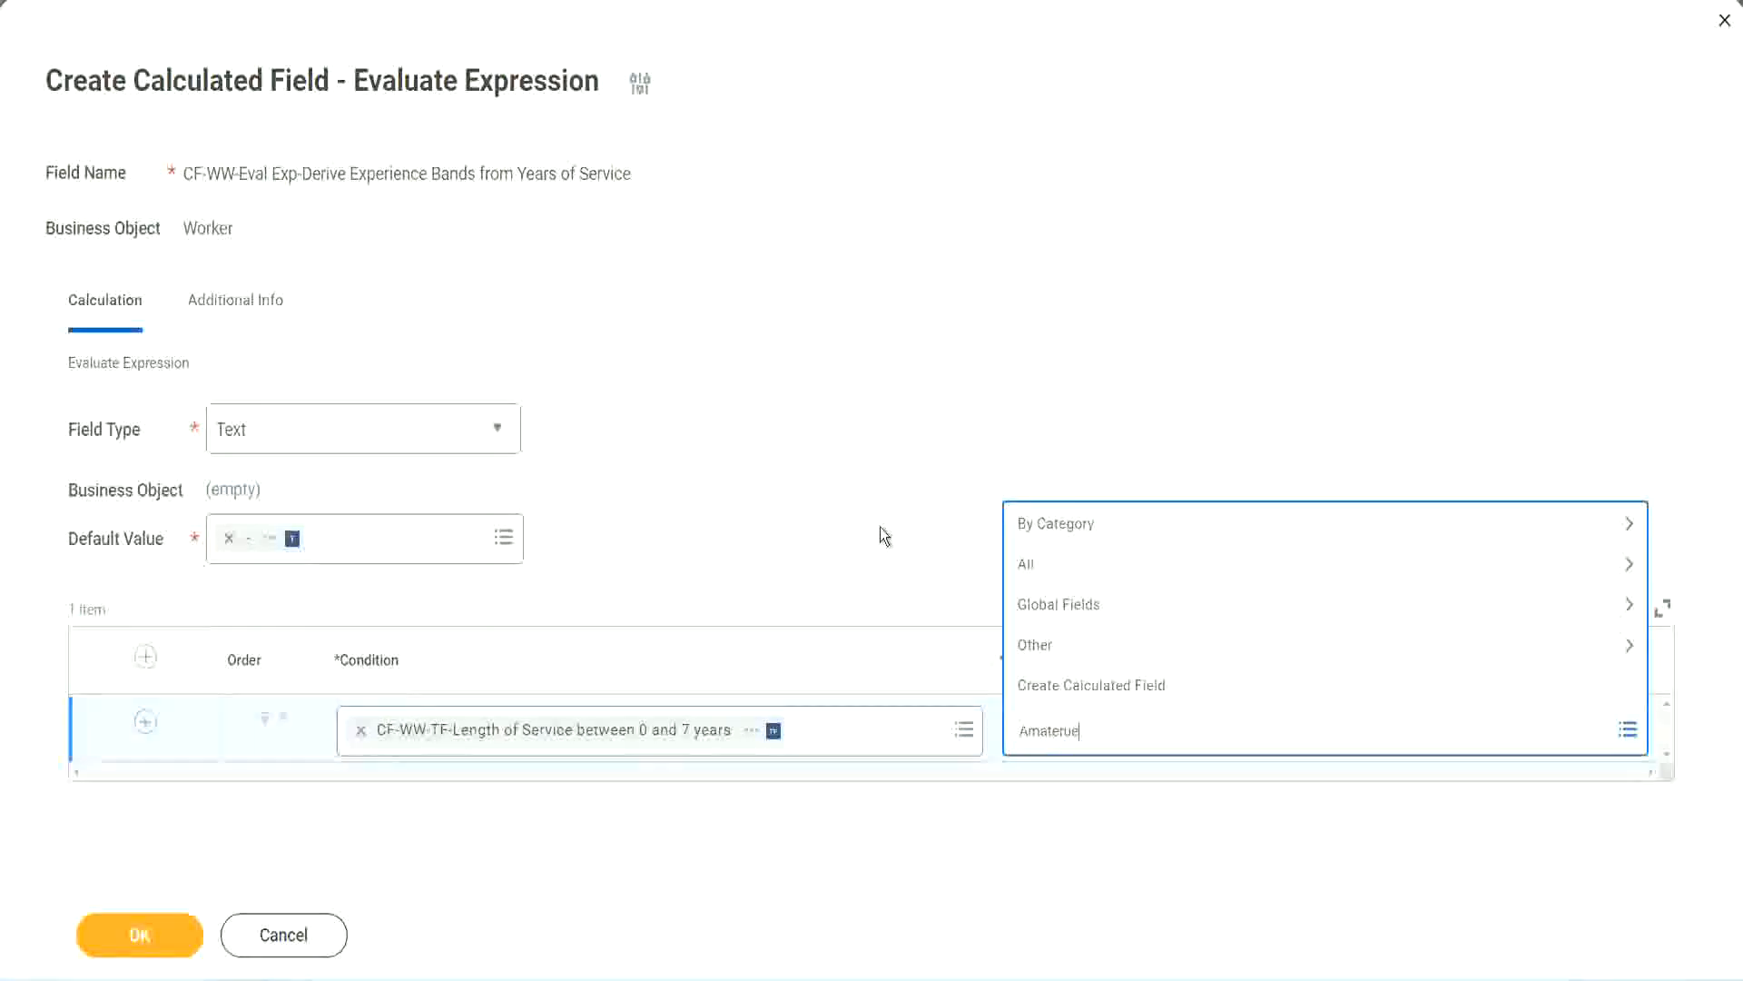
{"action": "key", "text": "Escape"}
{"action": "left_click", "coordinate": [1098, 734]}
{"action": "left_click", "coordinate": [878, 529]}
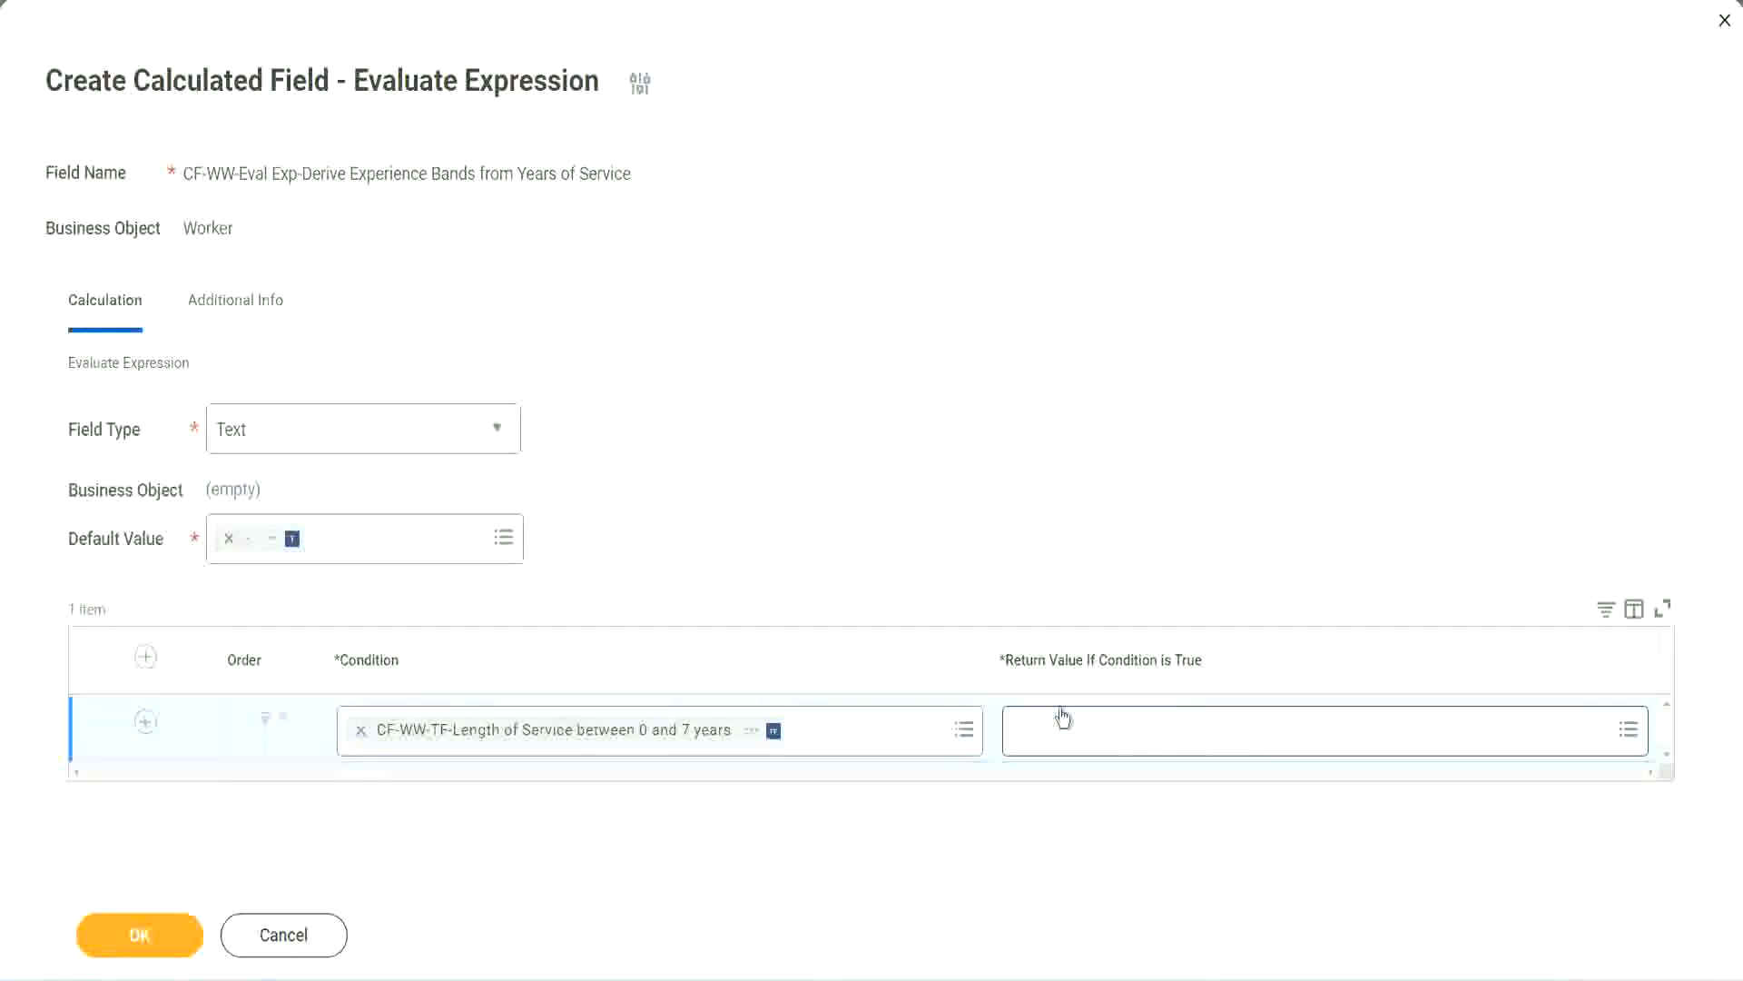
Start a new calculated field for the first row's return value and name it CF-WW-TC-Amateur
{"action": "left_click", "coordinate": [1129, 729]}
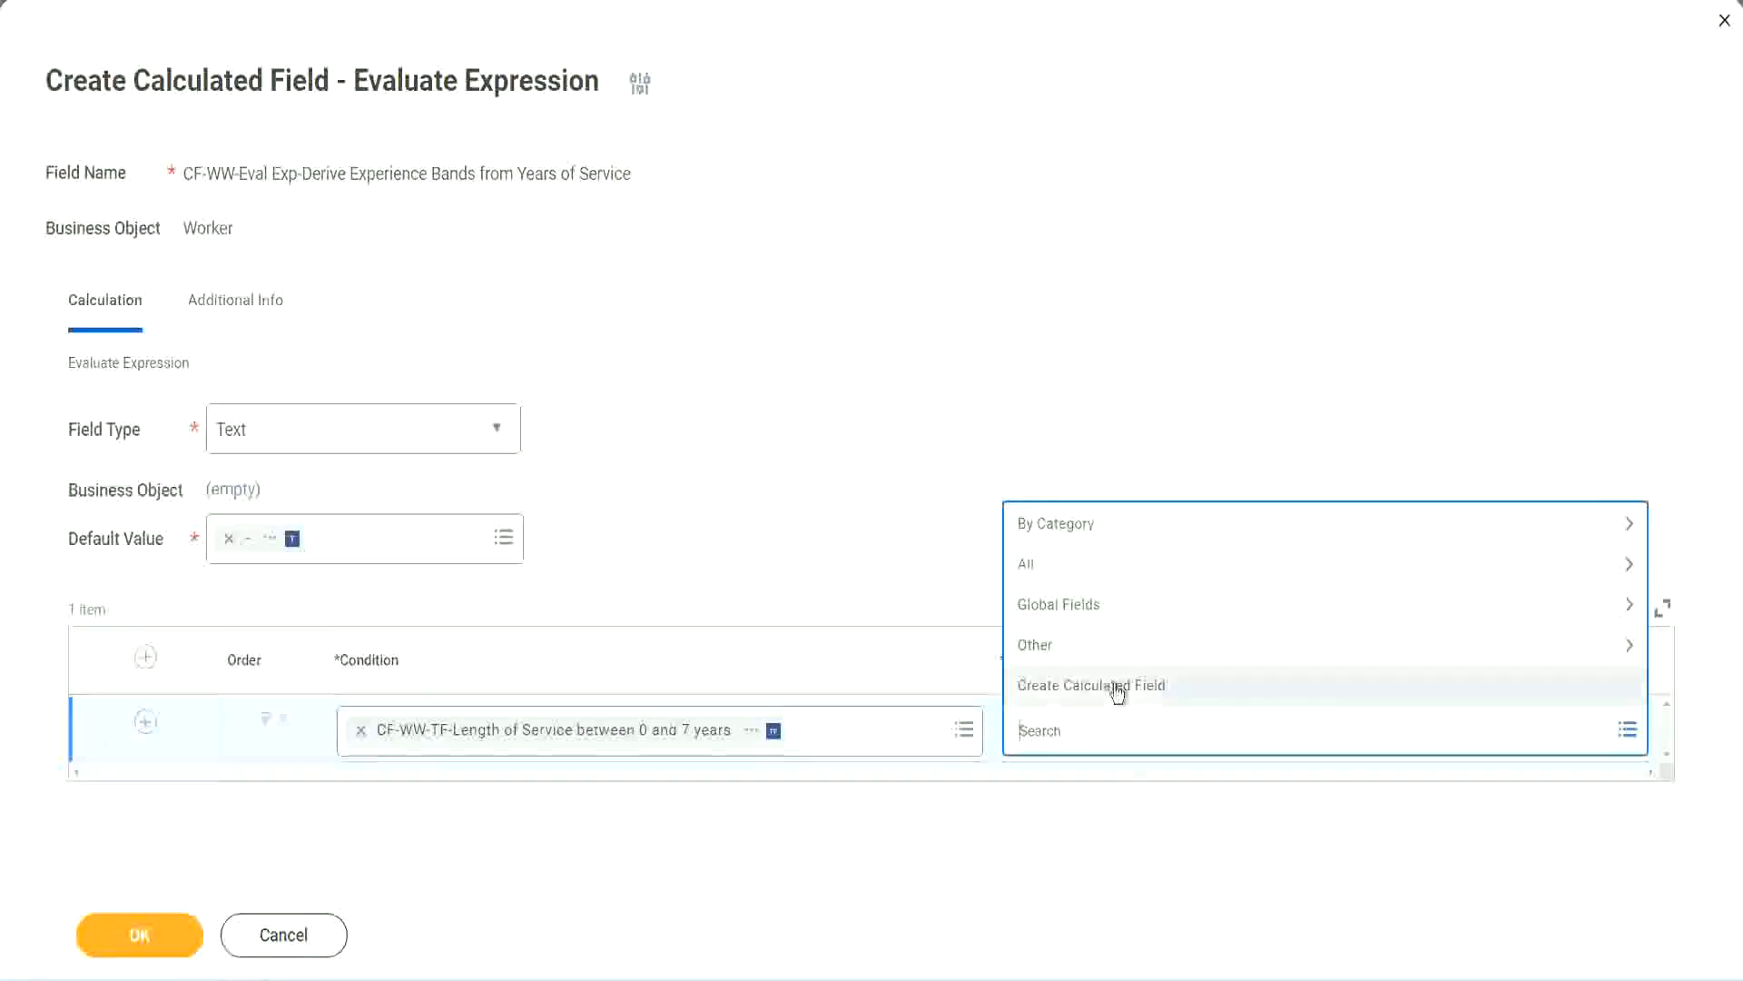
{"action": "left_click", "coordinate": [1118, 690]}
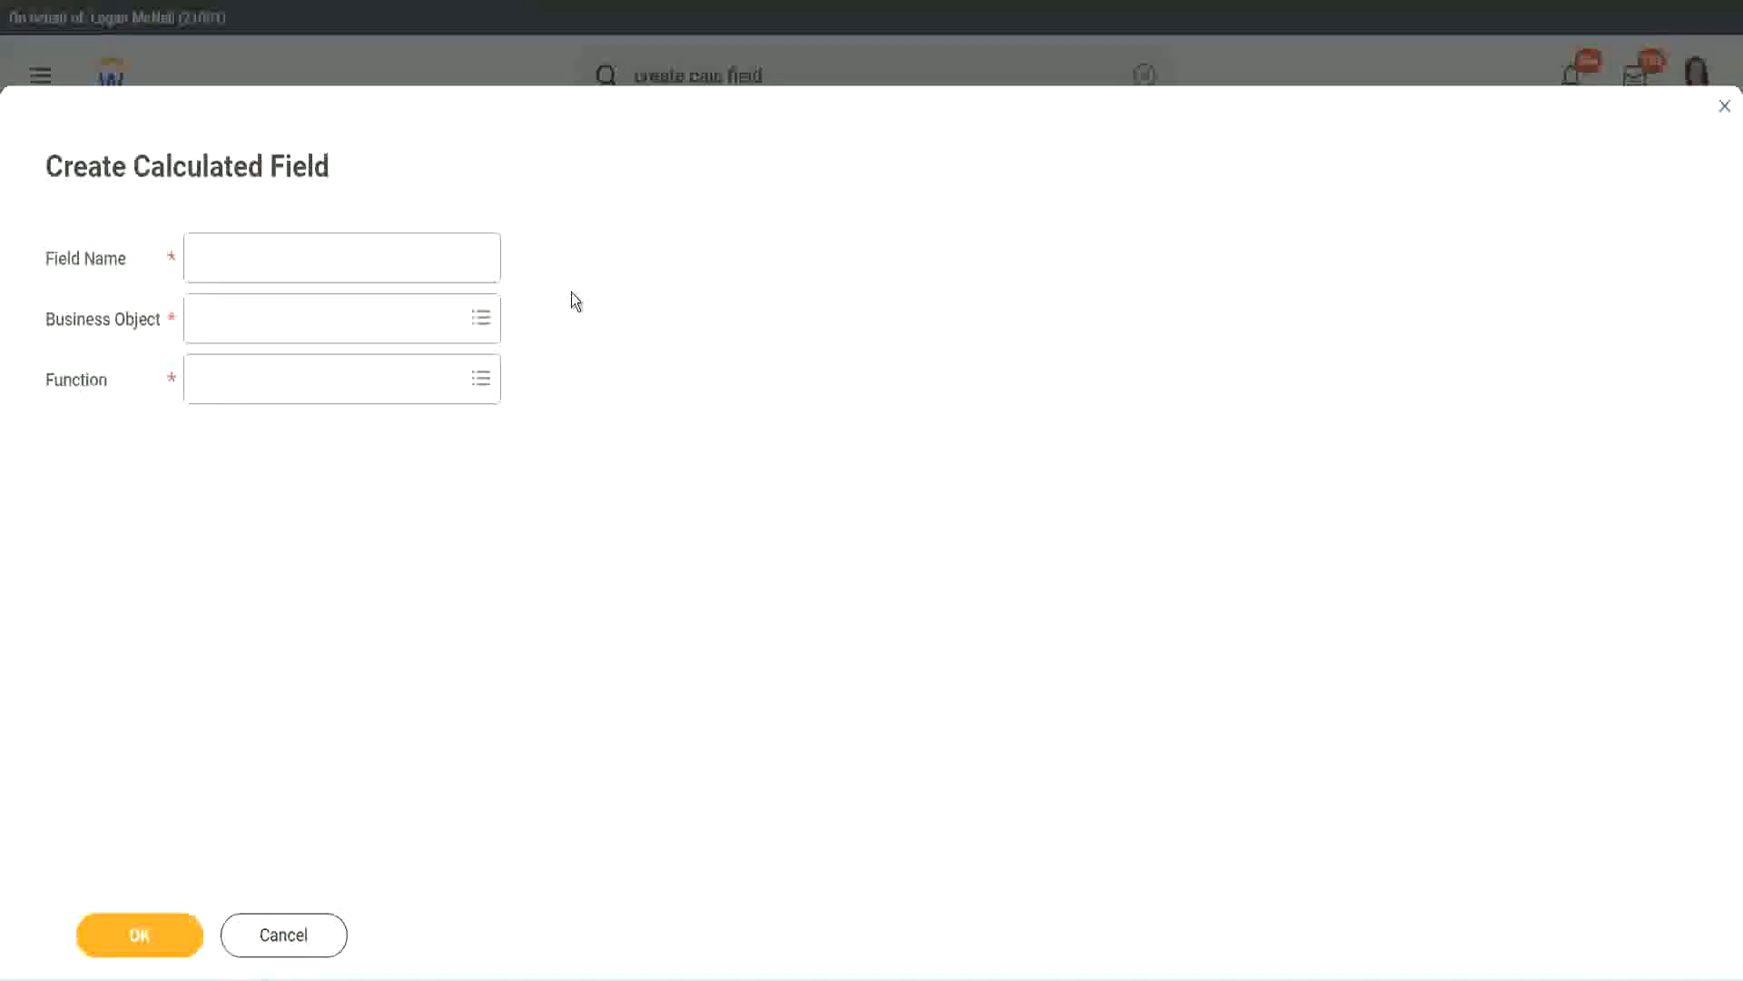
{"action": "left_click", "coordinate": [215, 259]}
{"action": "type", "text": "CF-"}
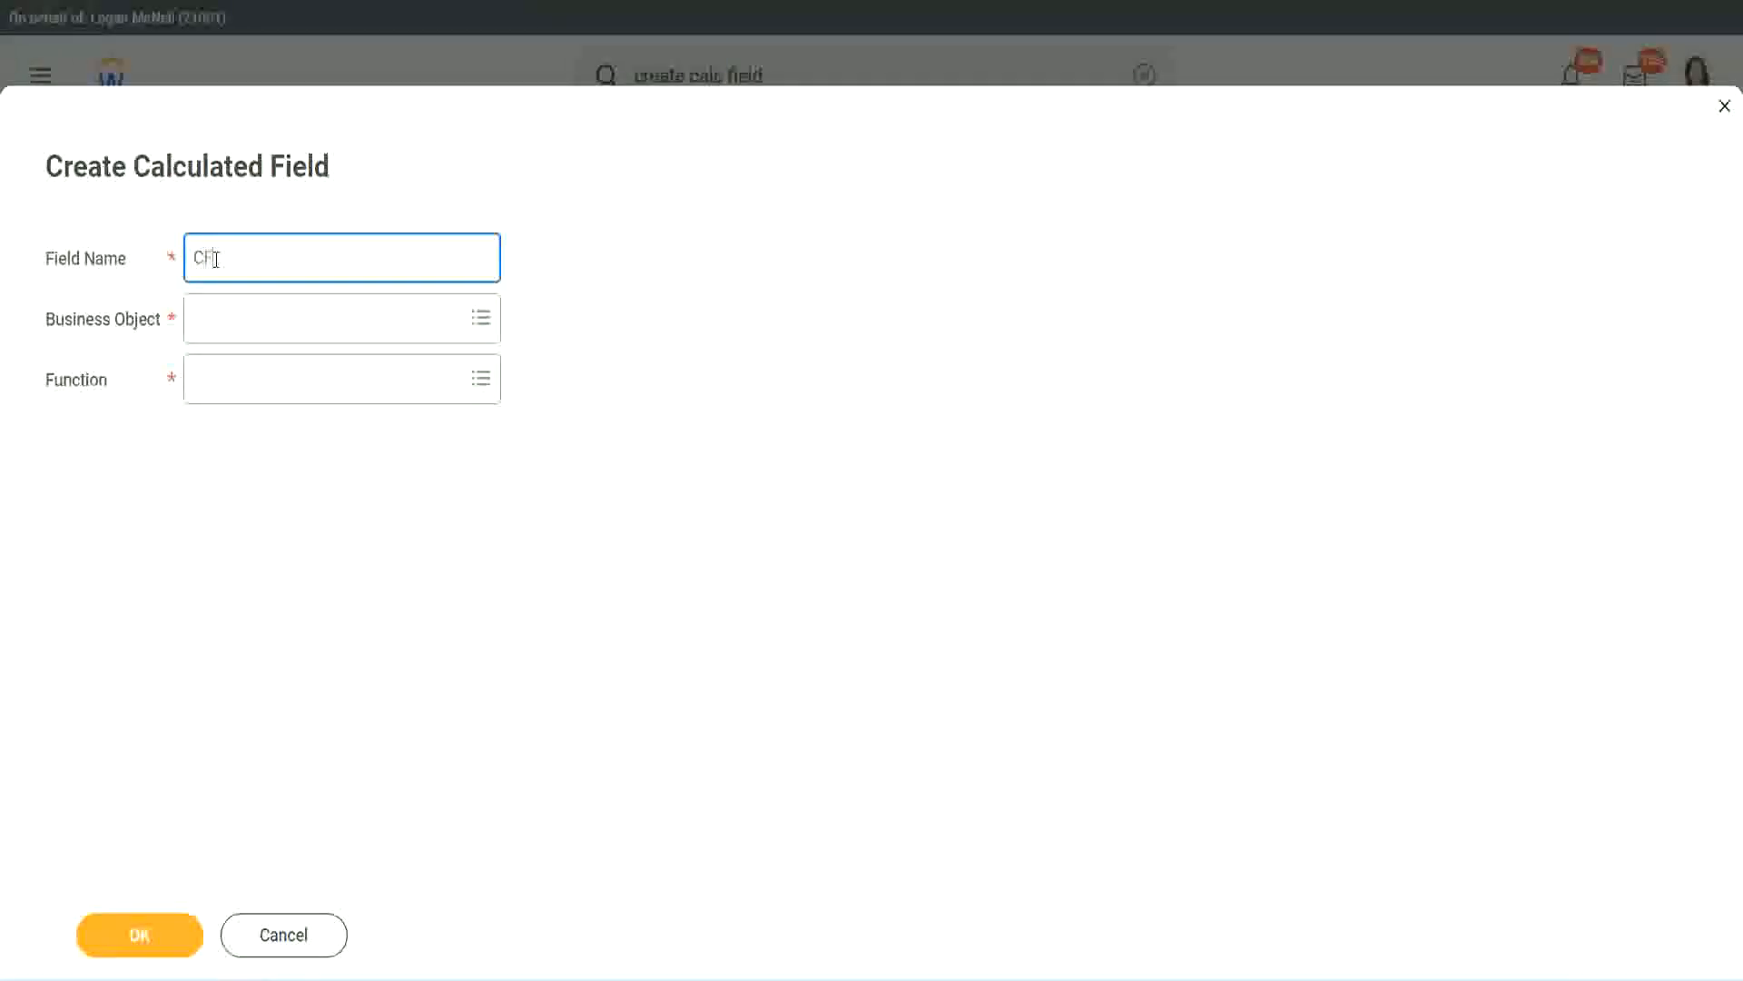
{"action": "type", "text": "TC-Amateur"}
{"action": "left_click", "coordinate": [219, 257]}
{"action": "type", "text": "WW"}
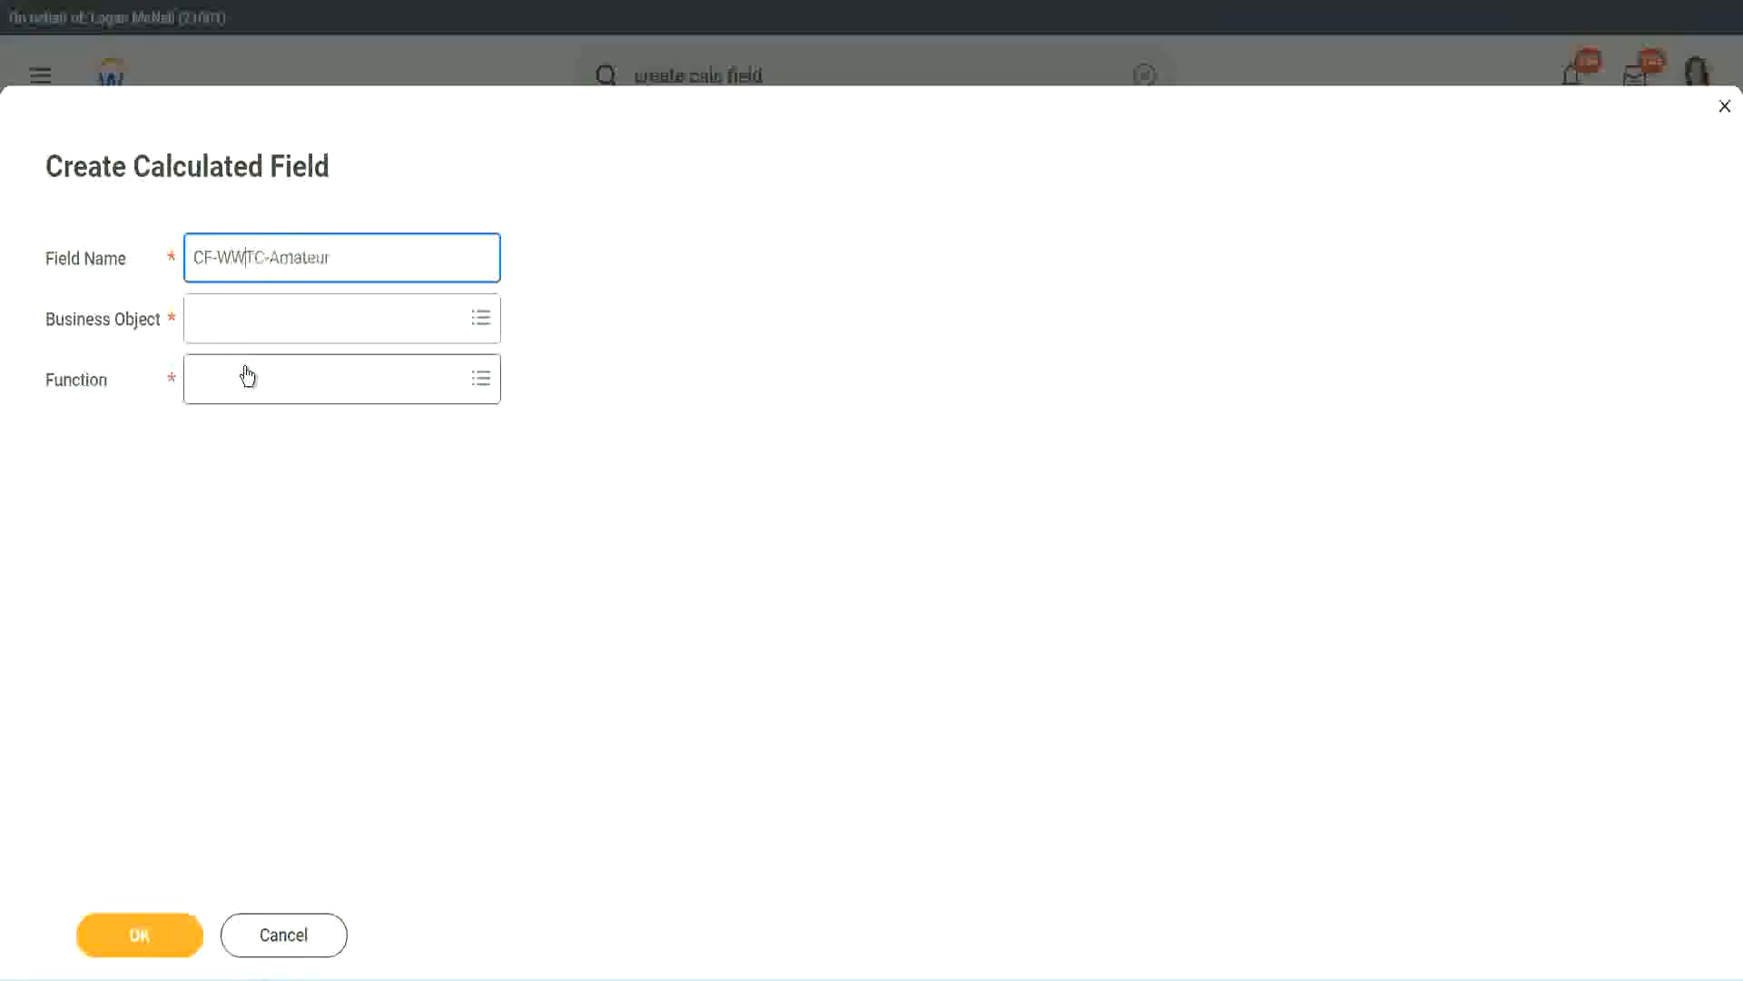
{"action": "type", "text": "-"}
Set the new calculated field's business object to Global
{"action": "left_click", "coordinate": [245, 320]}
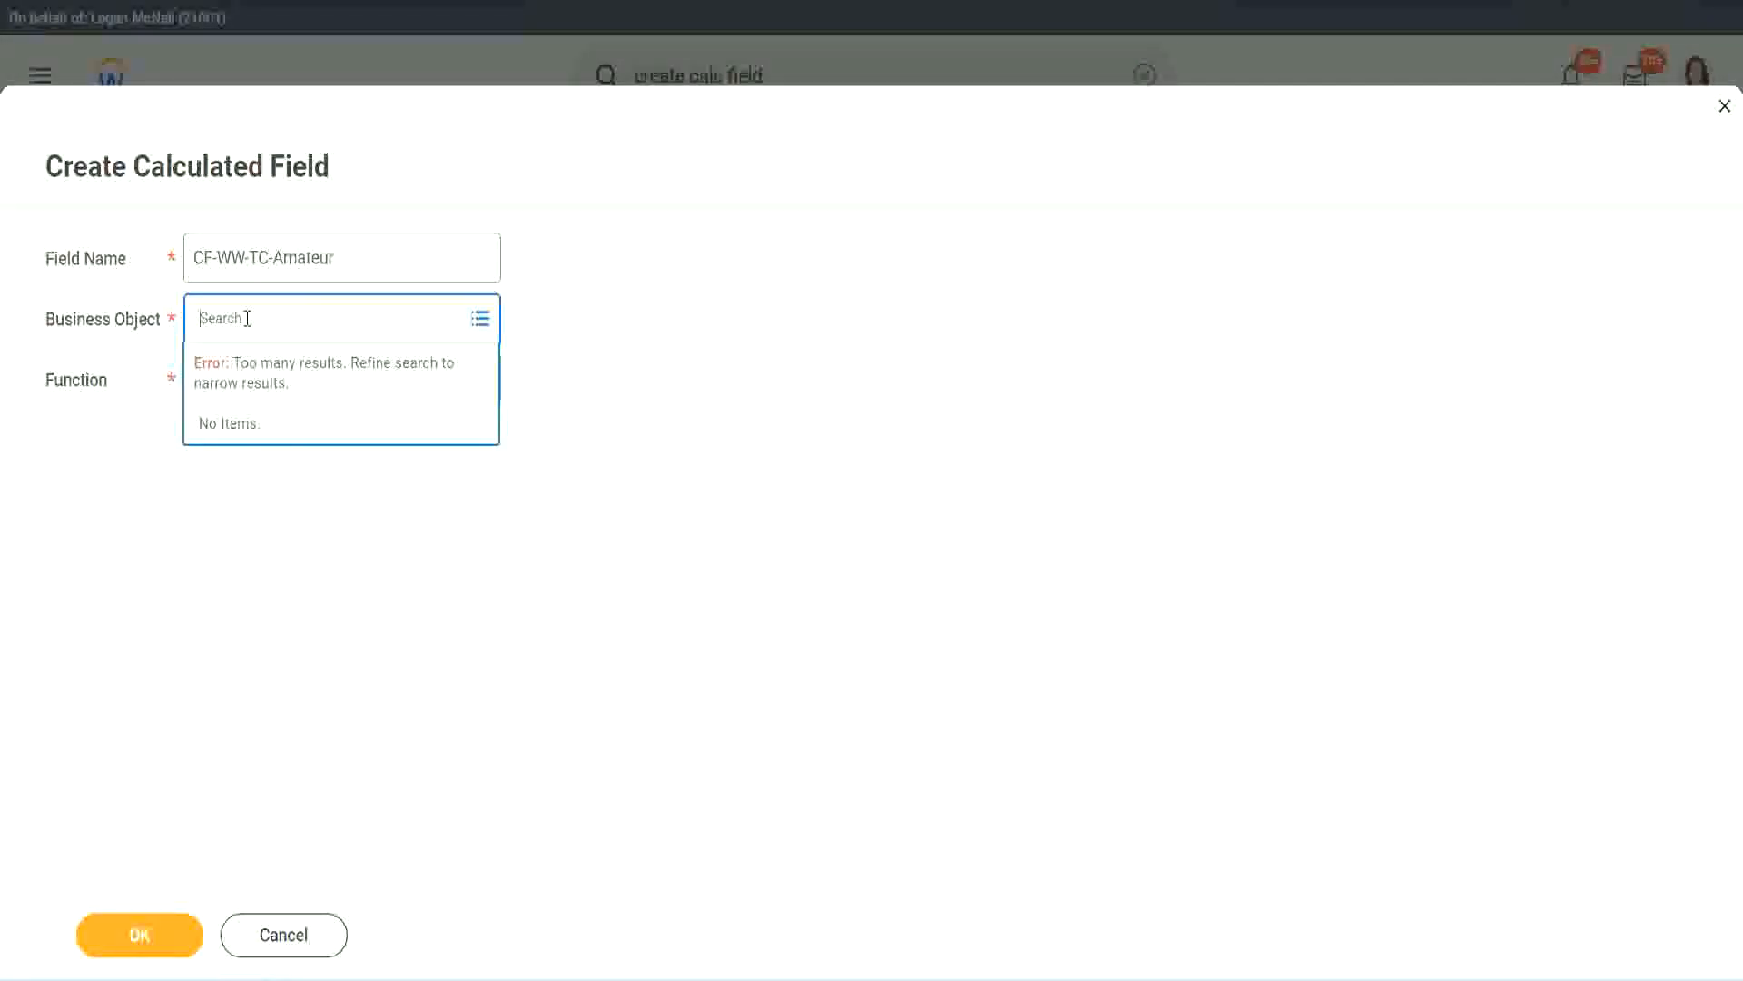
{"action": "type", "text": "worker"}
{"action": "key", "text": "BackSpace"}
{"action": "key", "text": "BackSpace"}
{"action": "key", "text": "BackSpace"}
{"action": "key", "text": "BackSpace"}
{"action": "key", "text": "BackSpace"}
{"action": "key", "text": "BackSpace"}
{"action": "type", "text": "glob"}
{"action": "key", "text": "Return"}
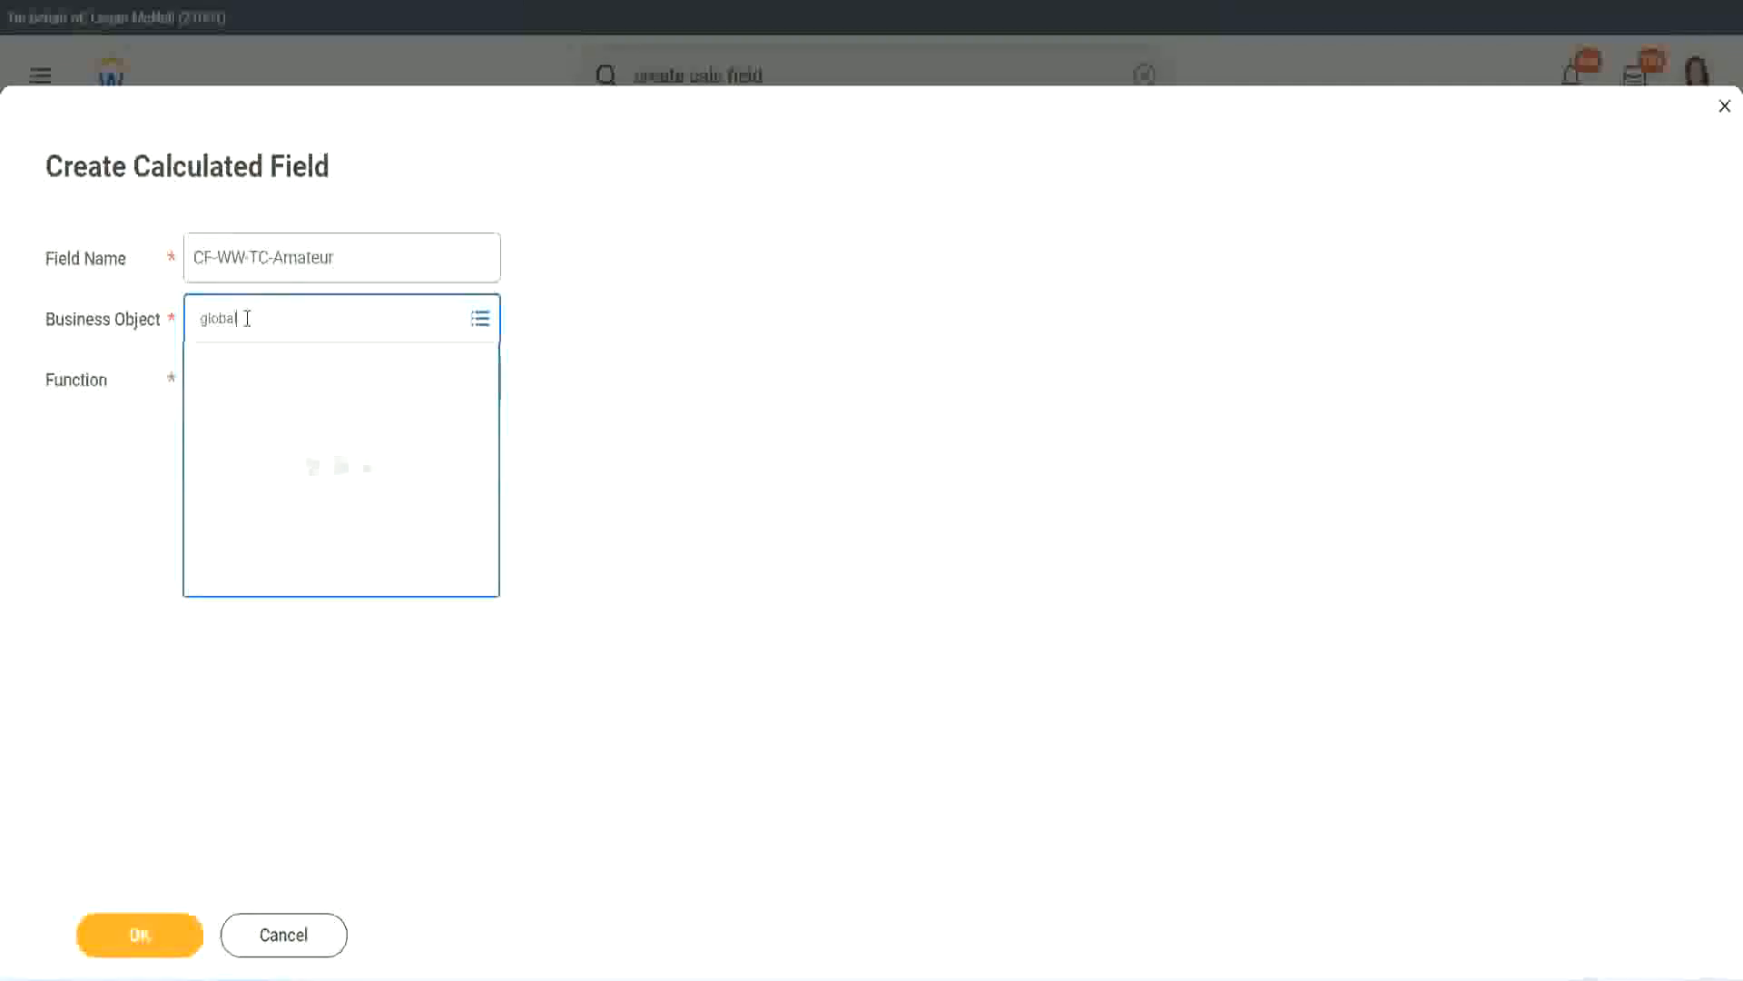
{"action": "left_click", "coordinate": [275, 434]}
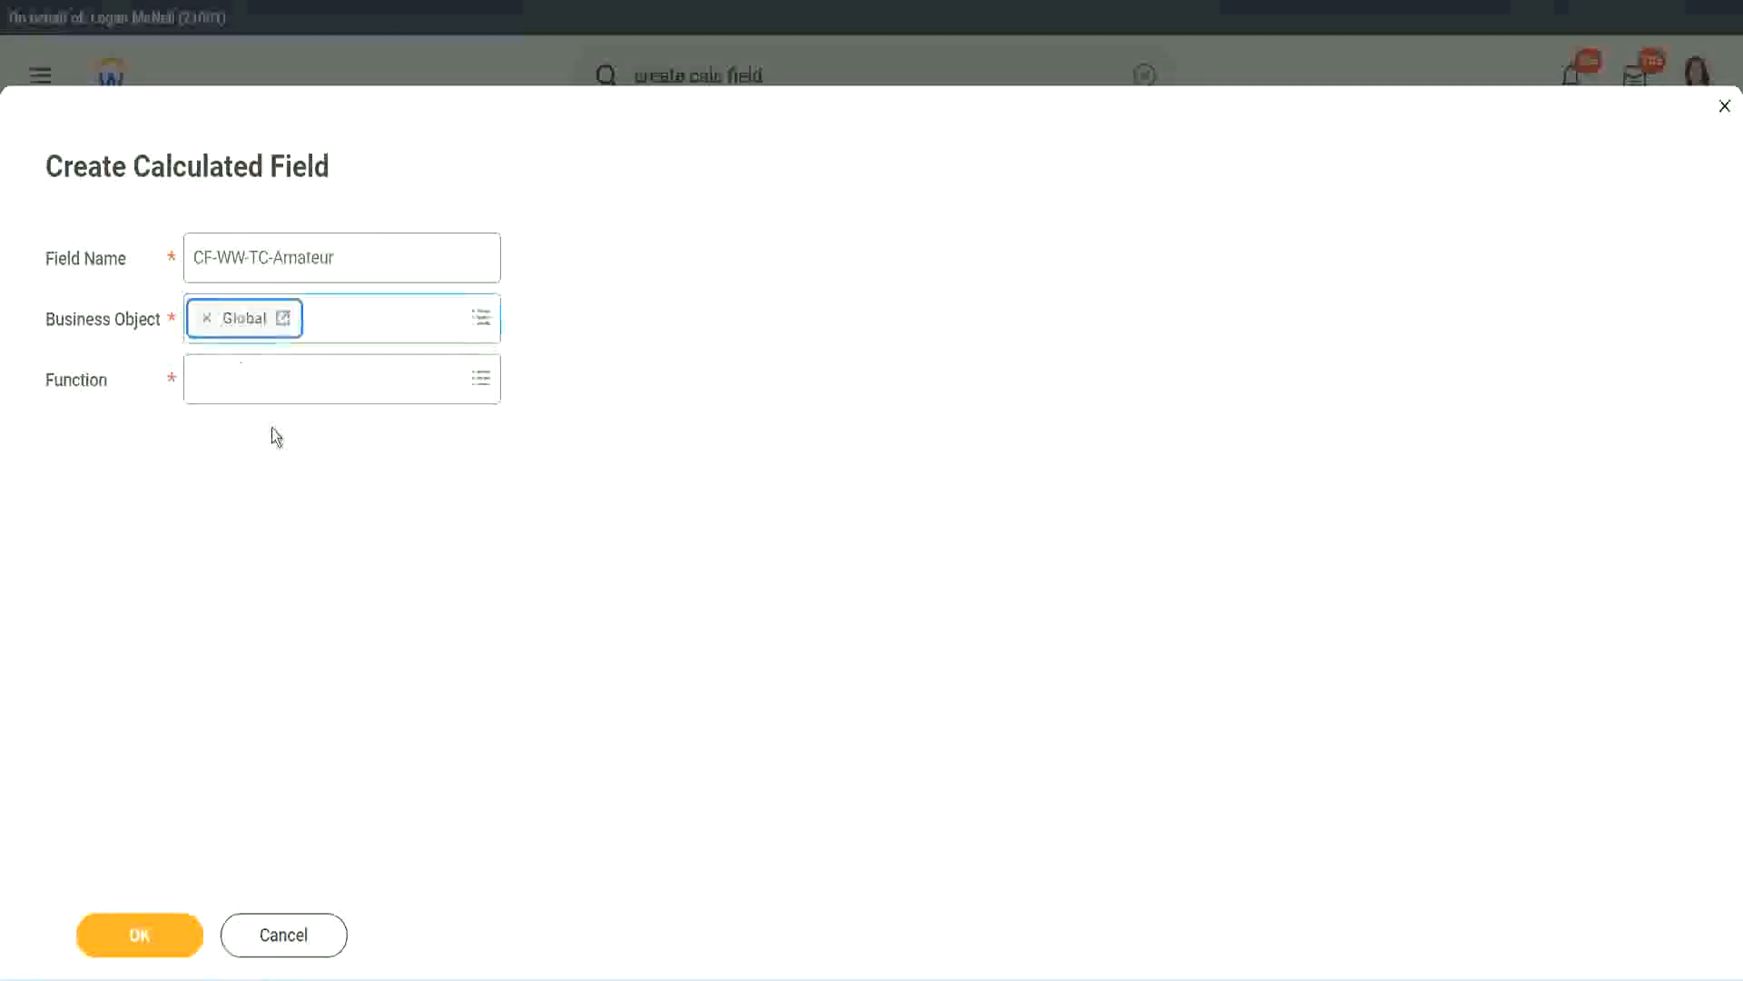
{"action": "left_click_drag", "start_coordinate": [455, 257], "coordinate": [60, 171]}
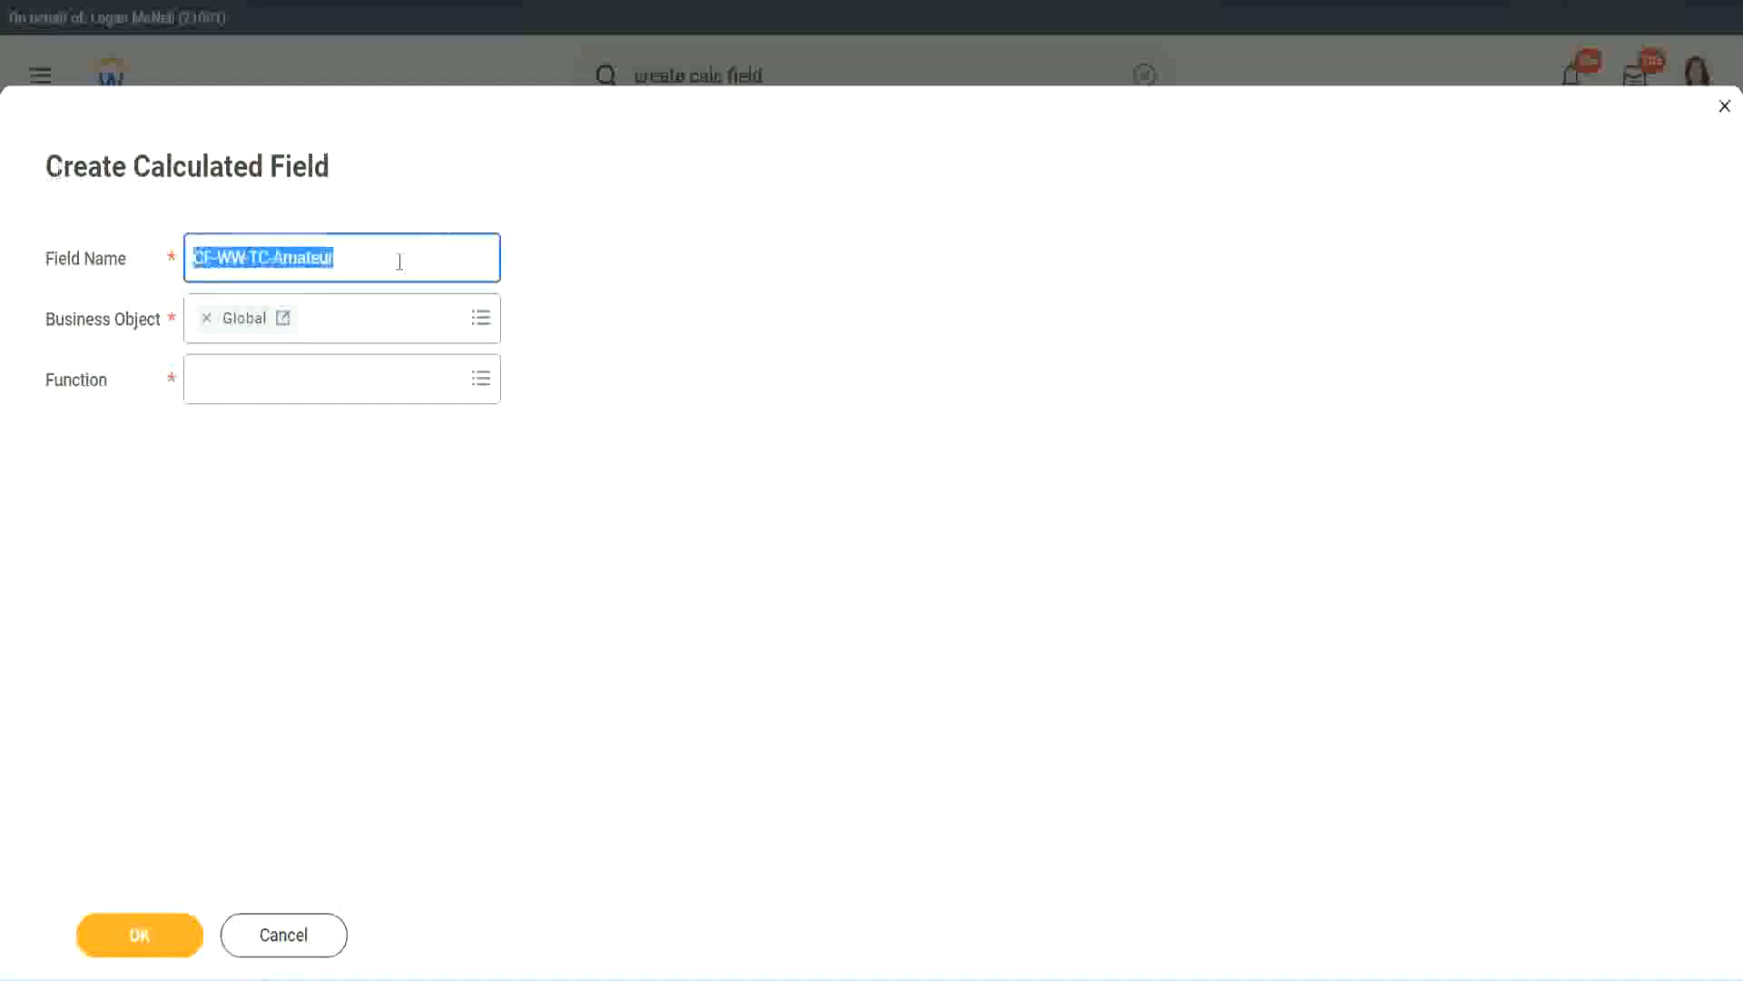
{"action": "left_click", "coordinate": [379, 261]}
{"action": "double_click", "coordinate": [304, 257]}
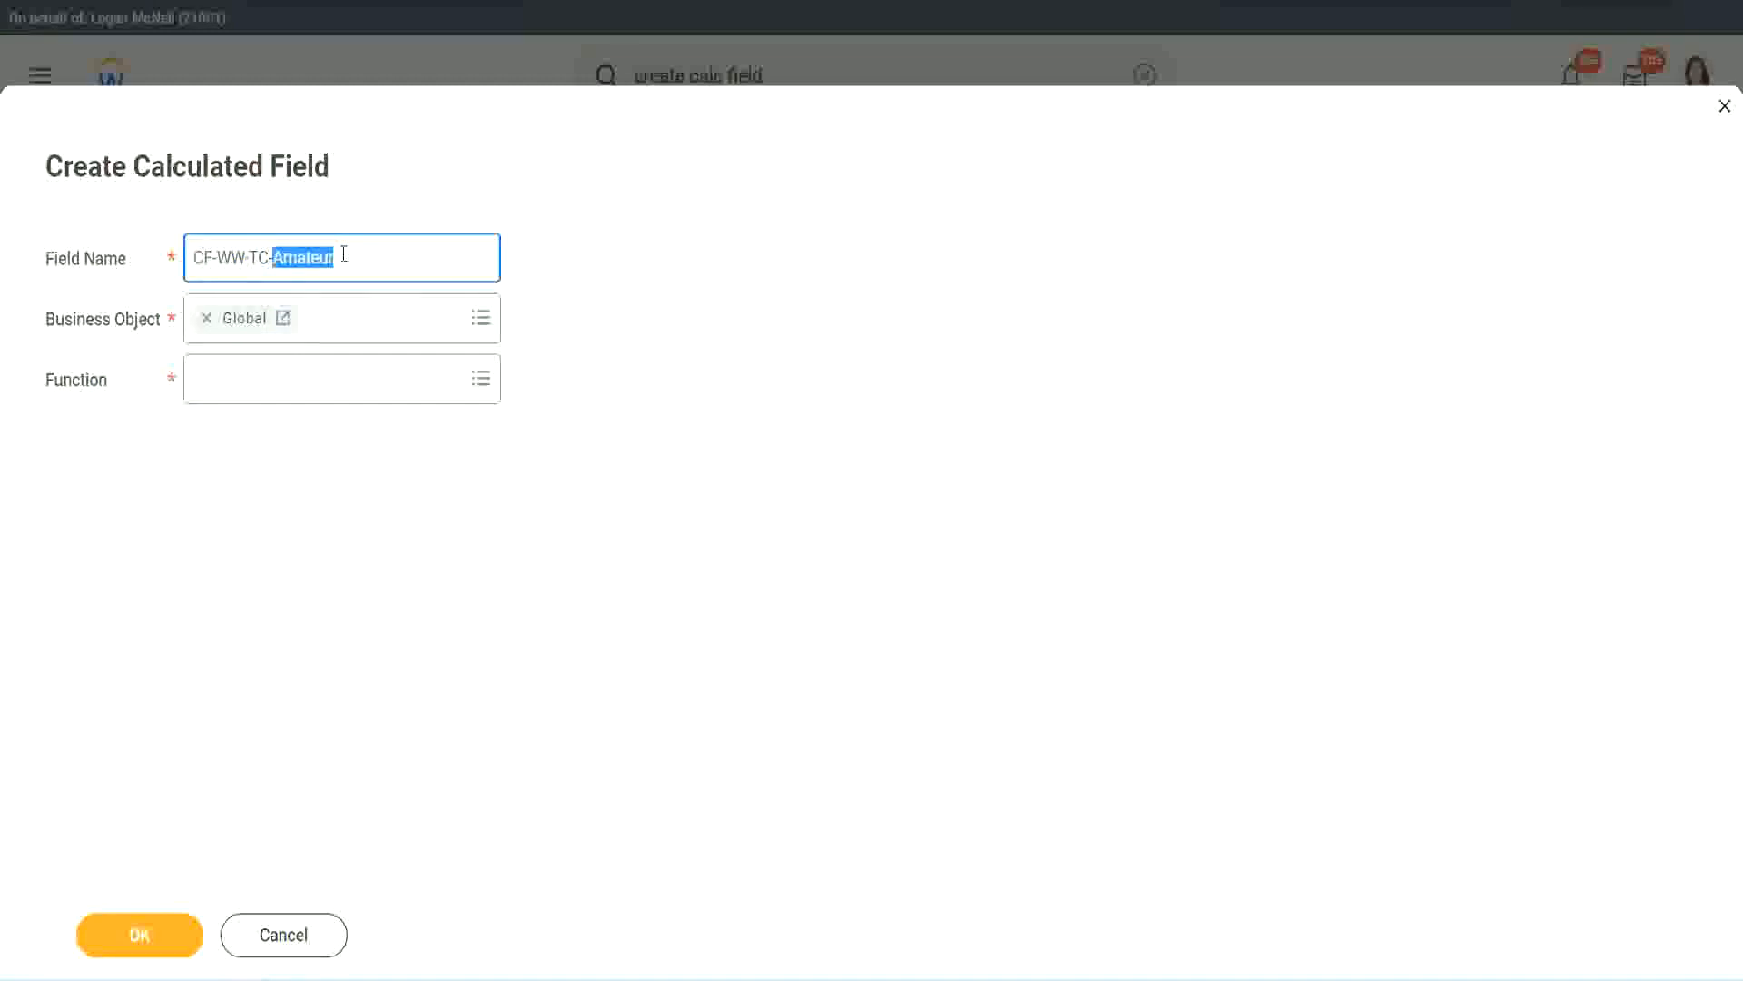
{"action": "left_click", "coordinate": [361, 254]}
{"action": "double_click", "coordinate": [326, 260]}
Choose Text Constant as the calculated field's function and continue to its calculation settings
{"action": "left_click", "coordinate": [242, 379]}
{"action": "type", "text": "text const"}
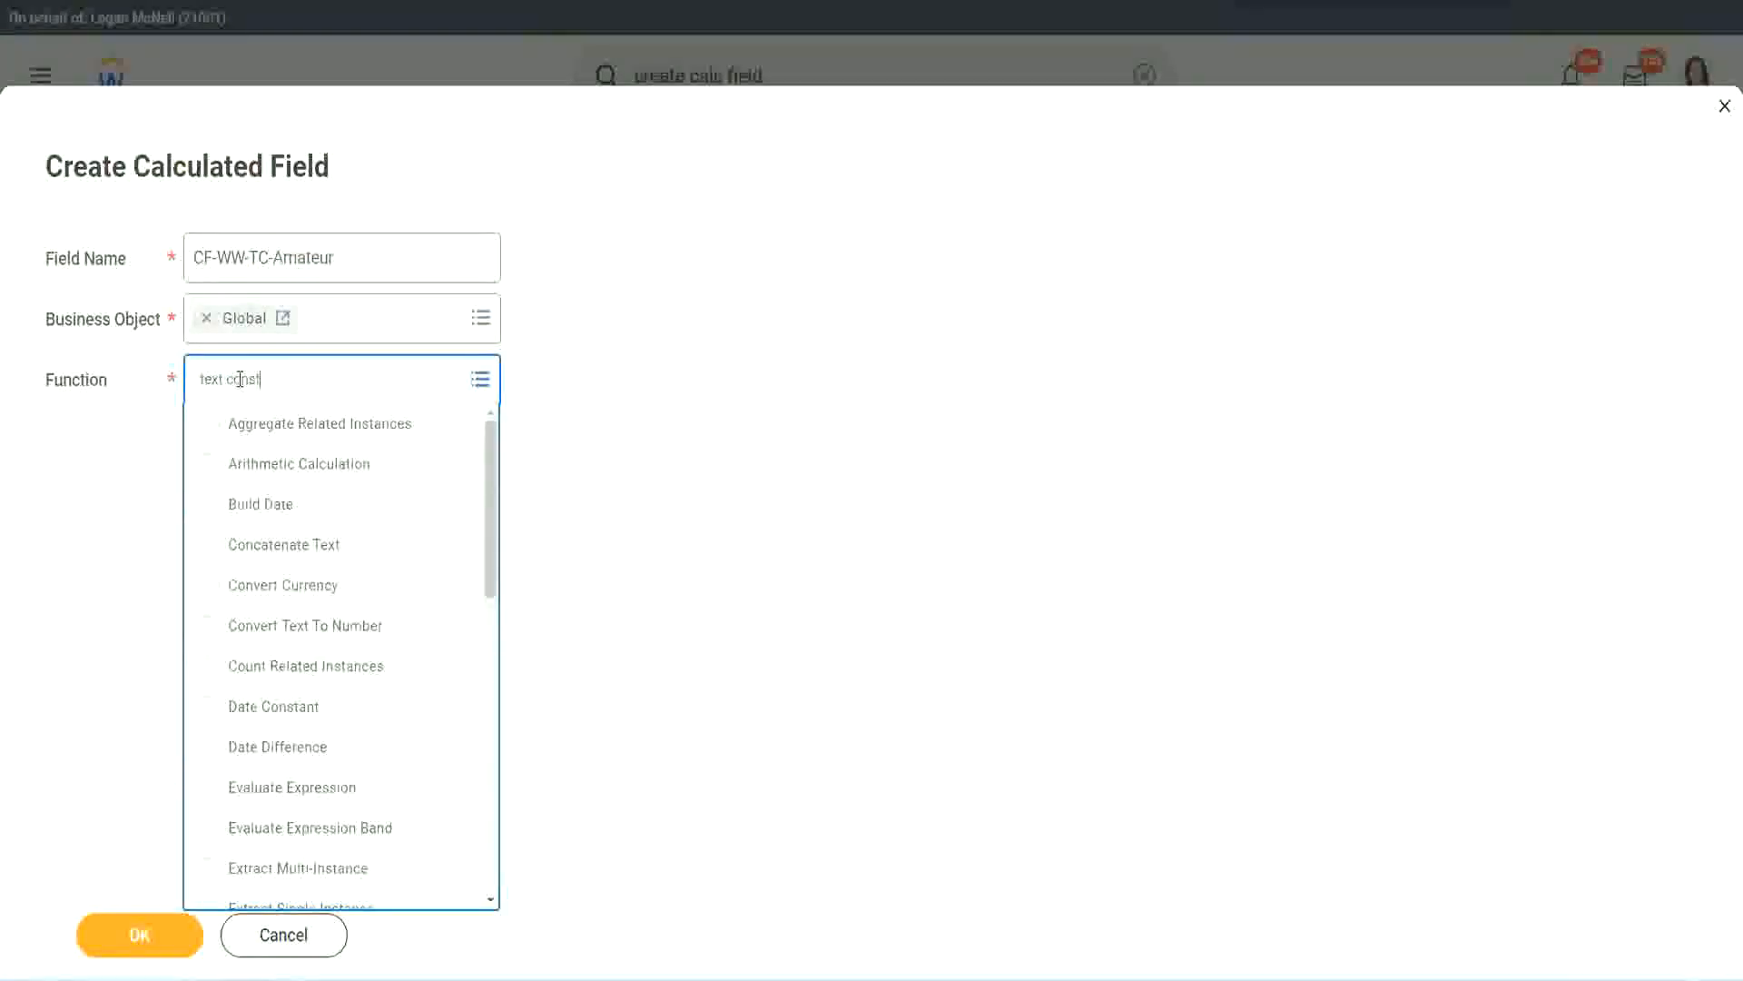
{"action": "key", "text": "Return"}
{"action": "left_click", "coordinate": [145, 950]}
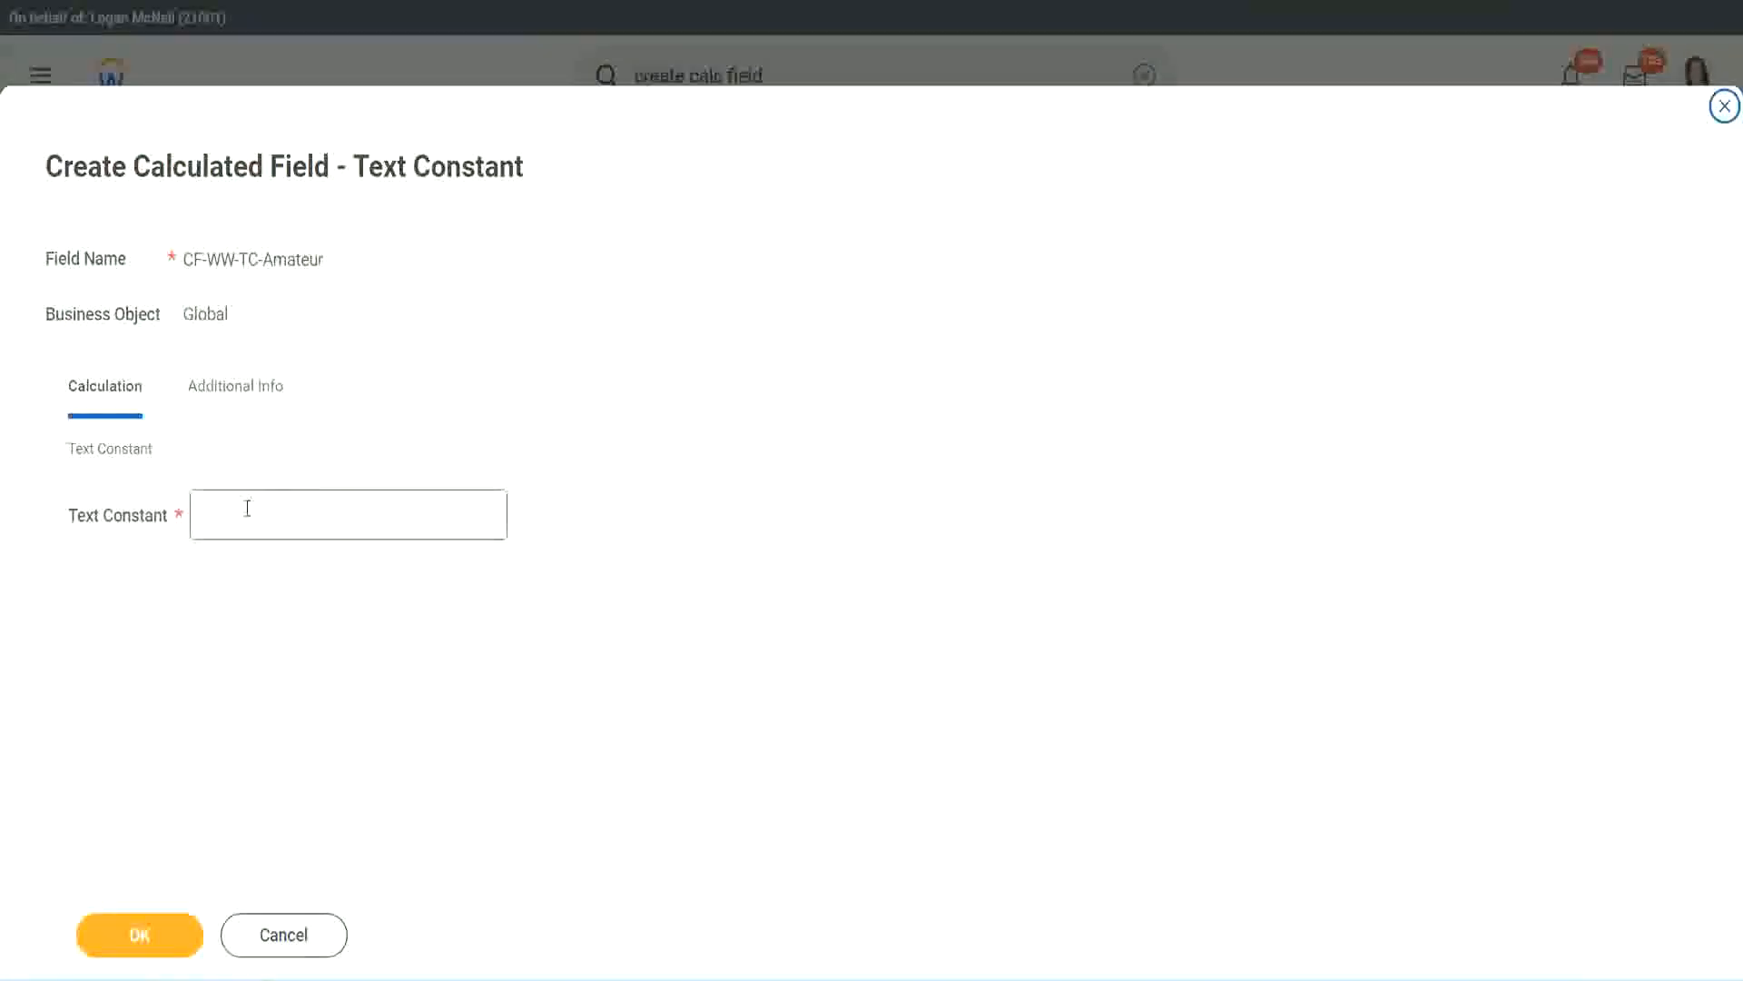
Enter Amateur as the text constant and save the calculated field
{"action": "left_click", "coordinate": [280, 509]}
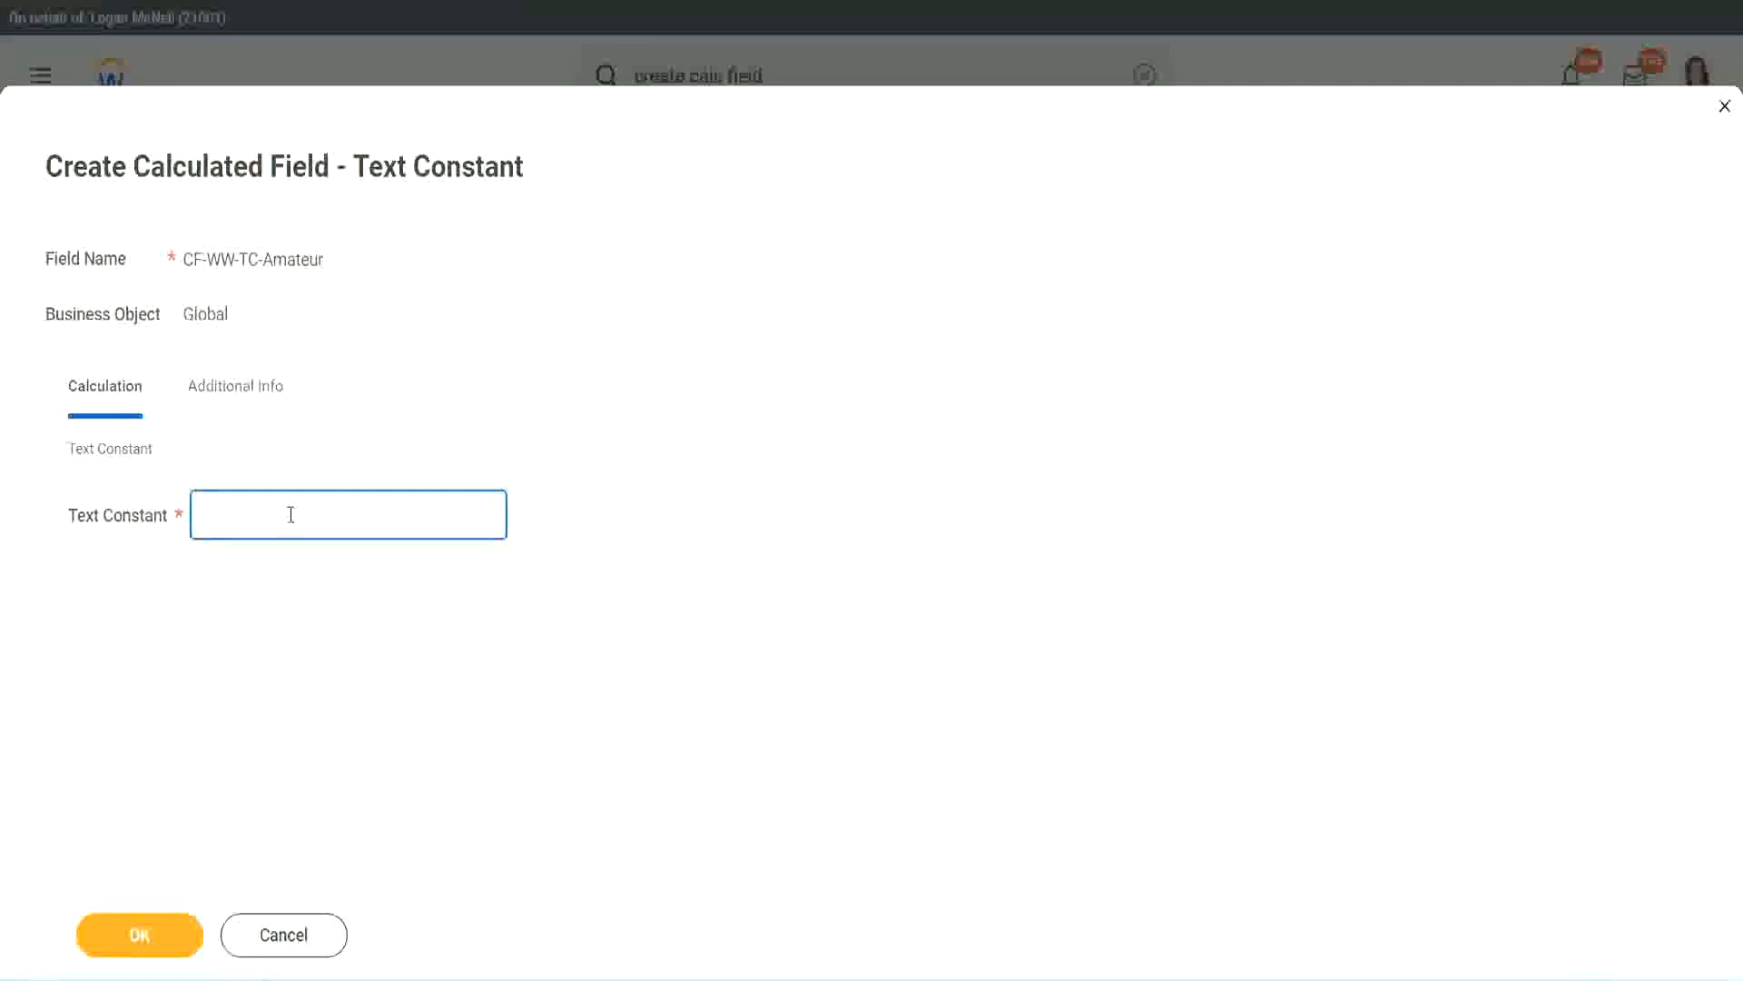
{"action": "type", "text": "Amateur"}
{"action": "left_click", "coordinate": [182, 933]}
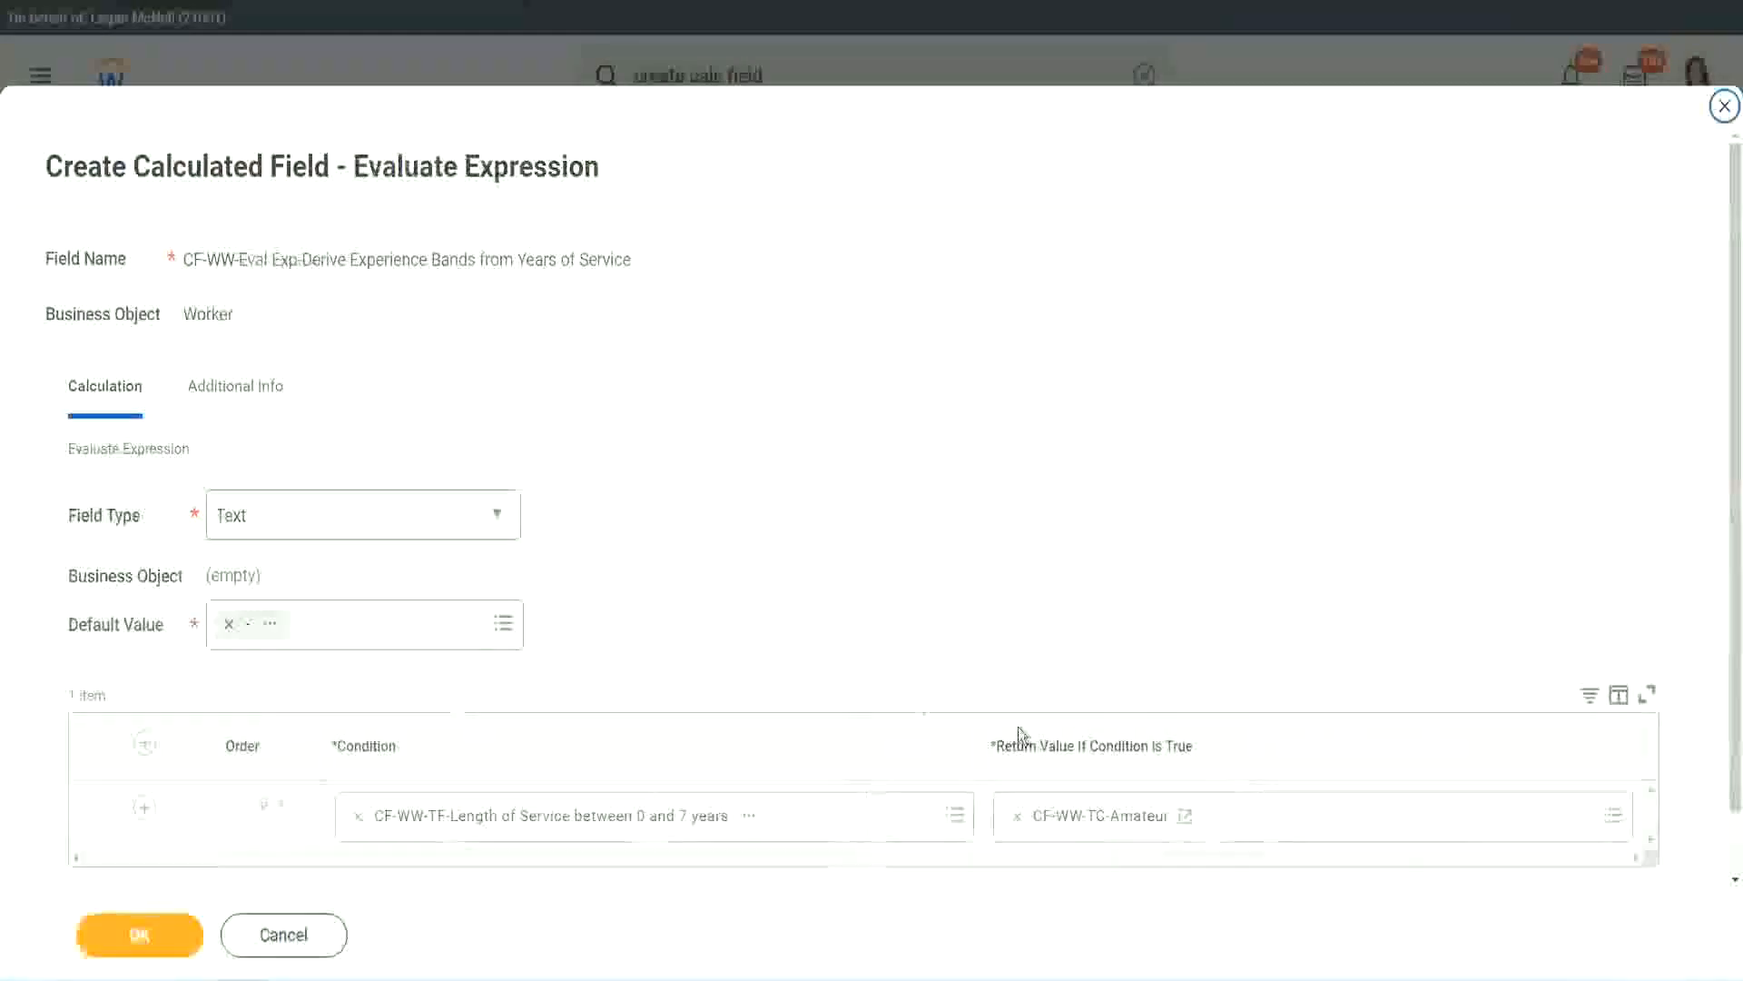
{"action": "right_click", "coordinate": [1082, 817]}
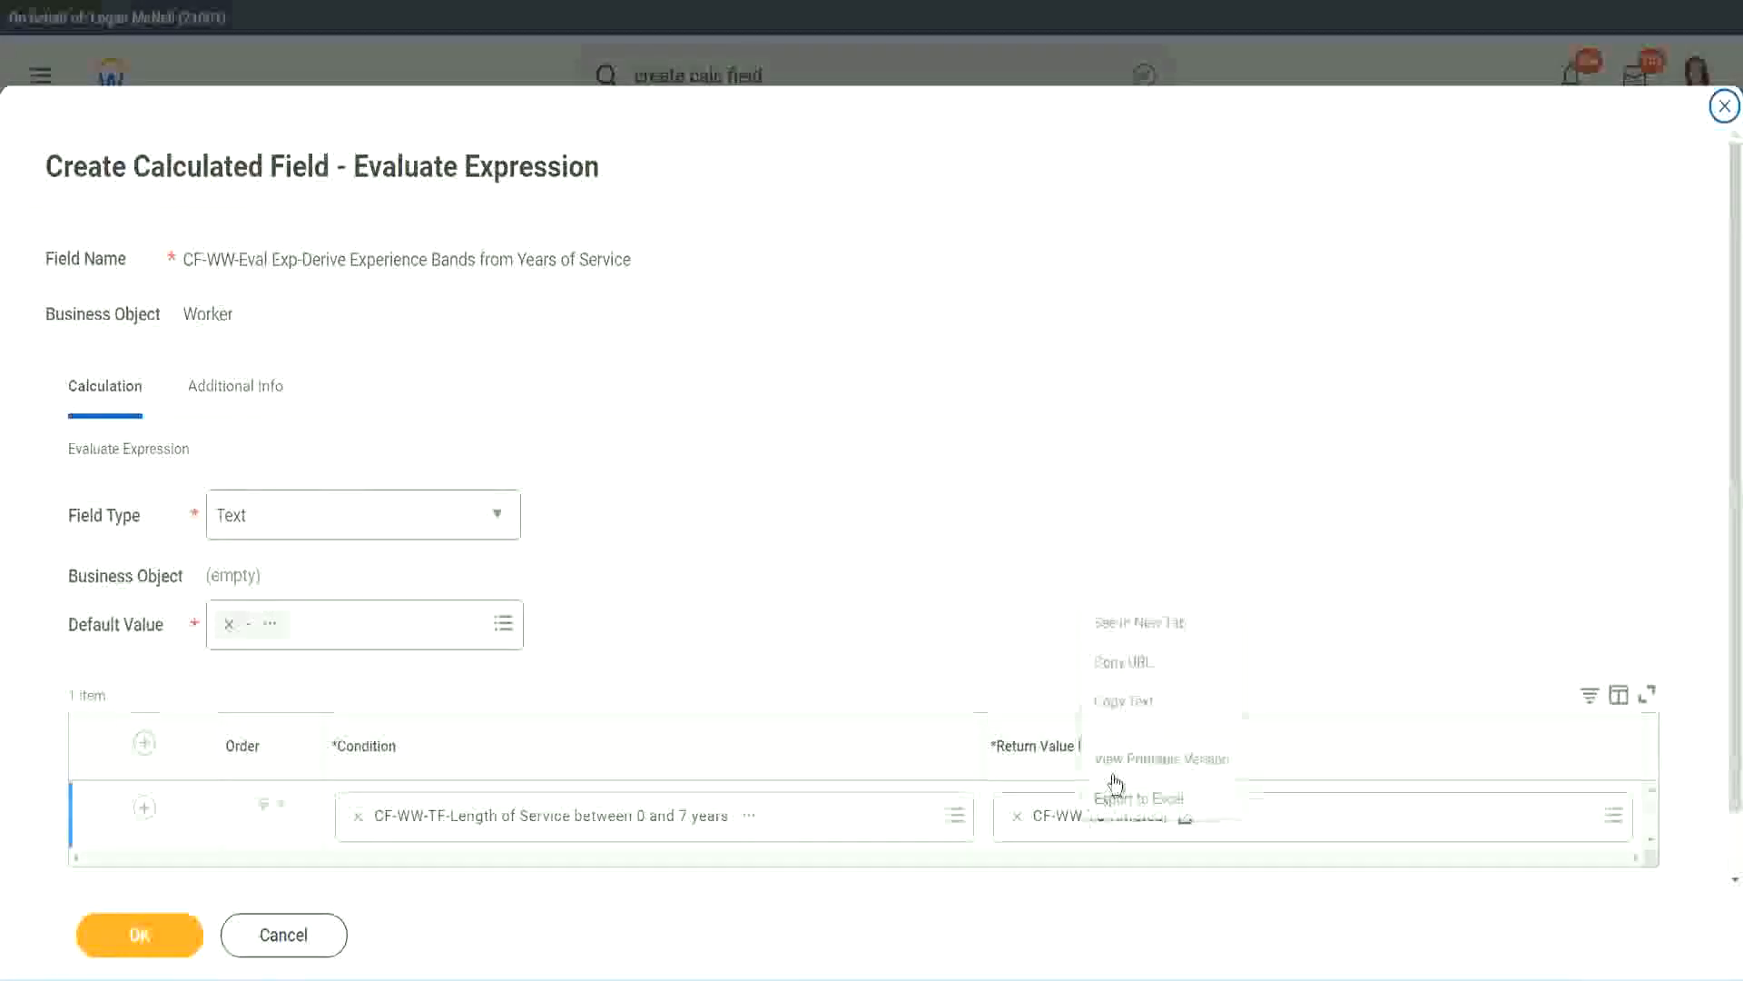
{"action": "left_click", "coordinate": [1003, 741]}
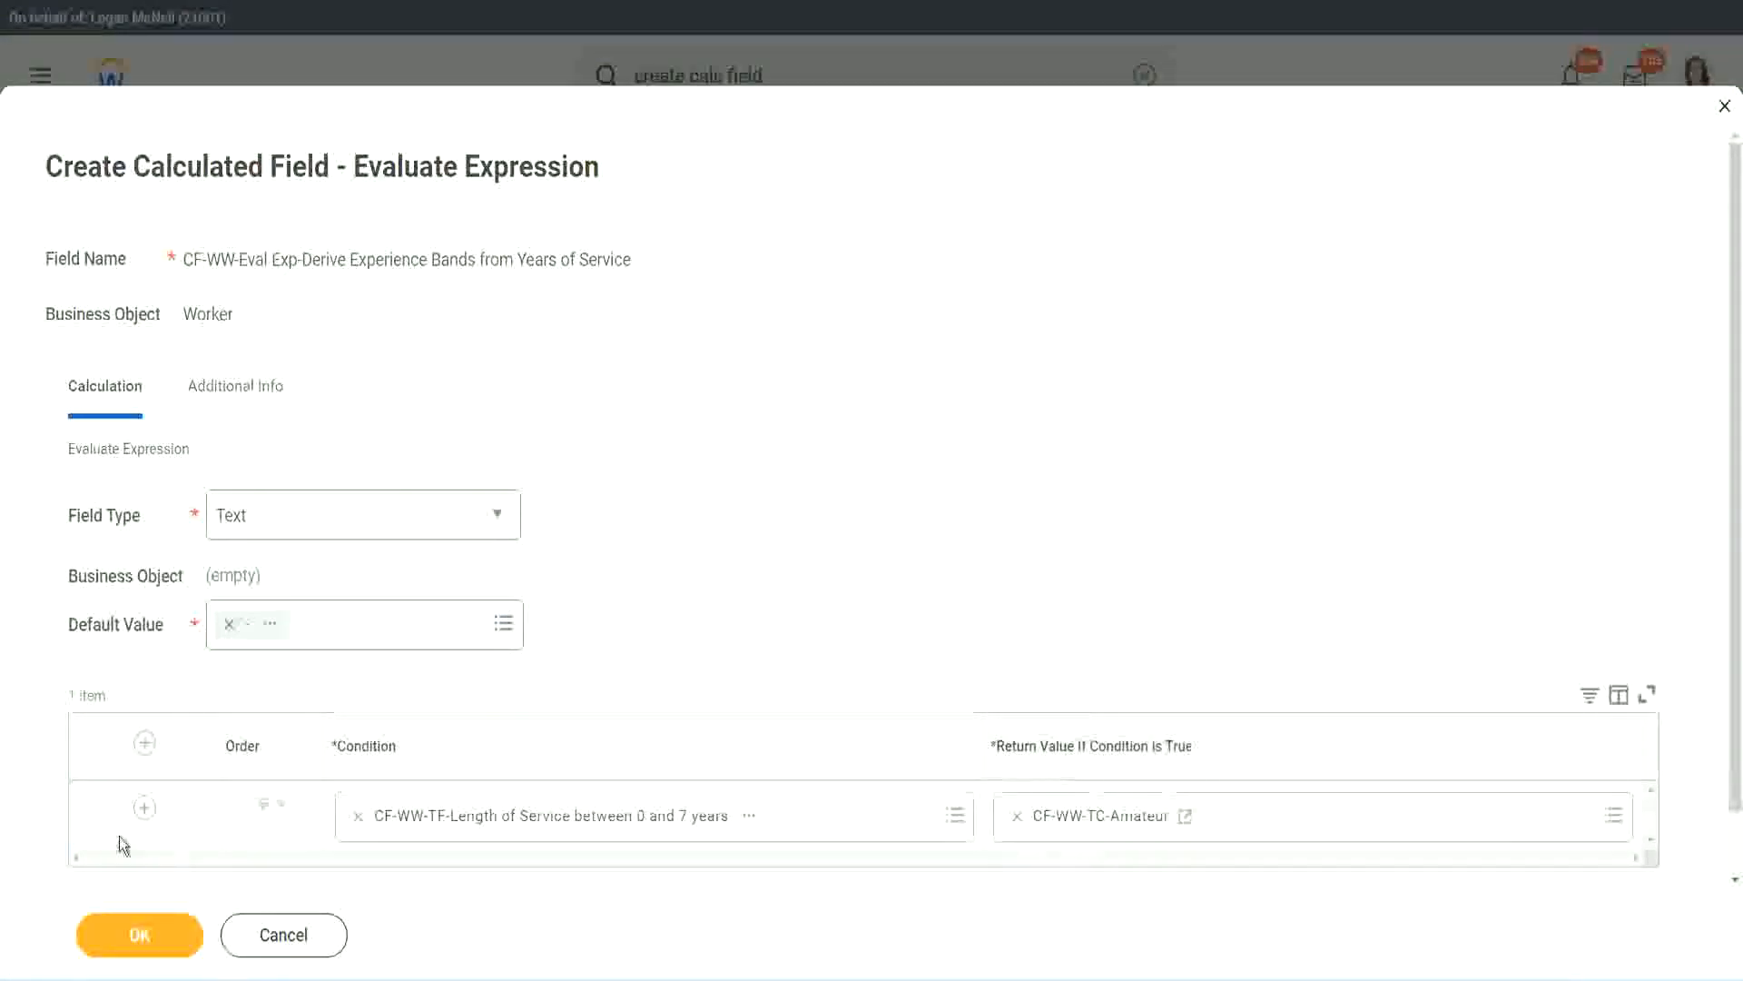
Add three empty condition rows below the Amateur row in the Evaluate Expression table
{"action": "left_click", "coordinate": [144, 808]}
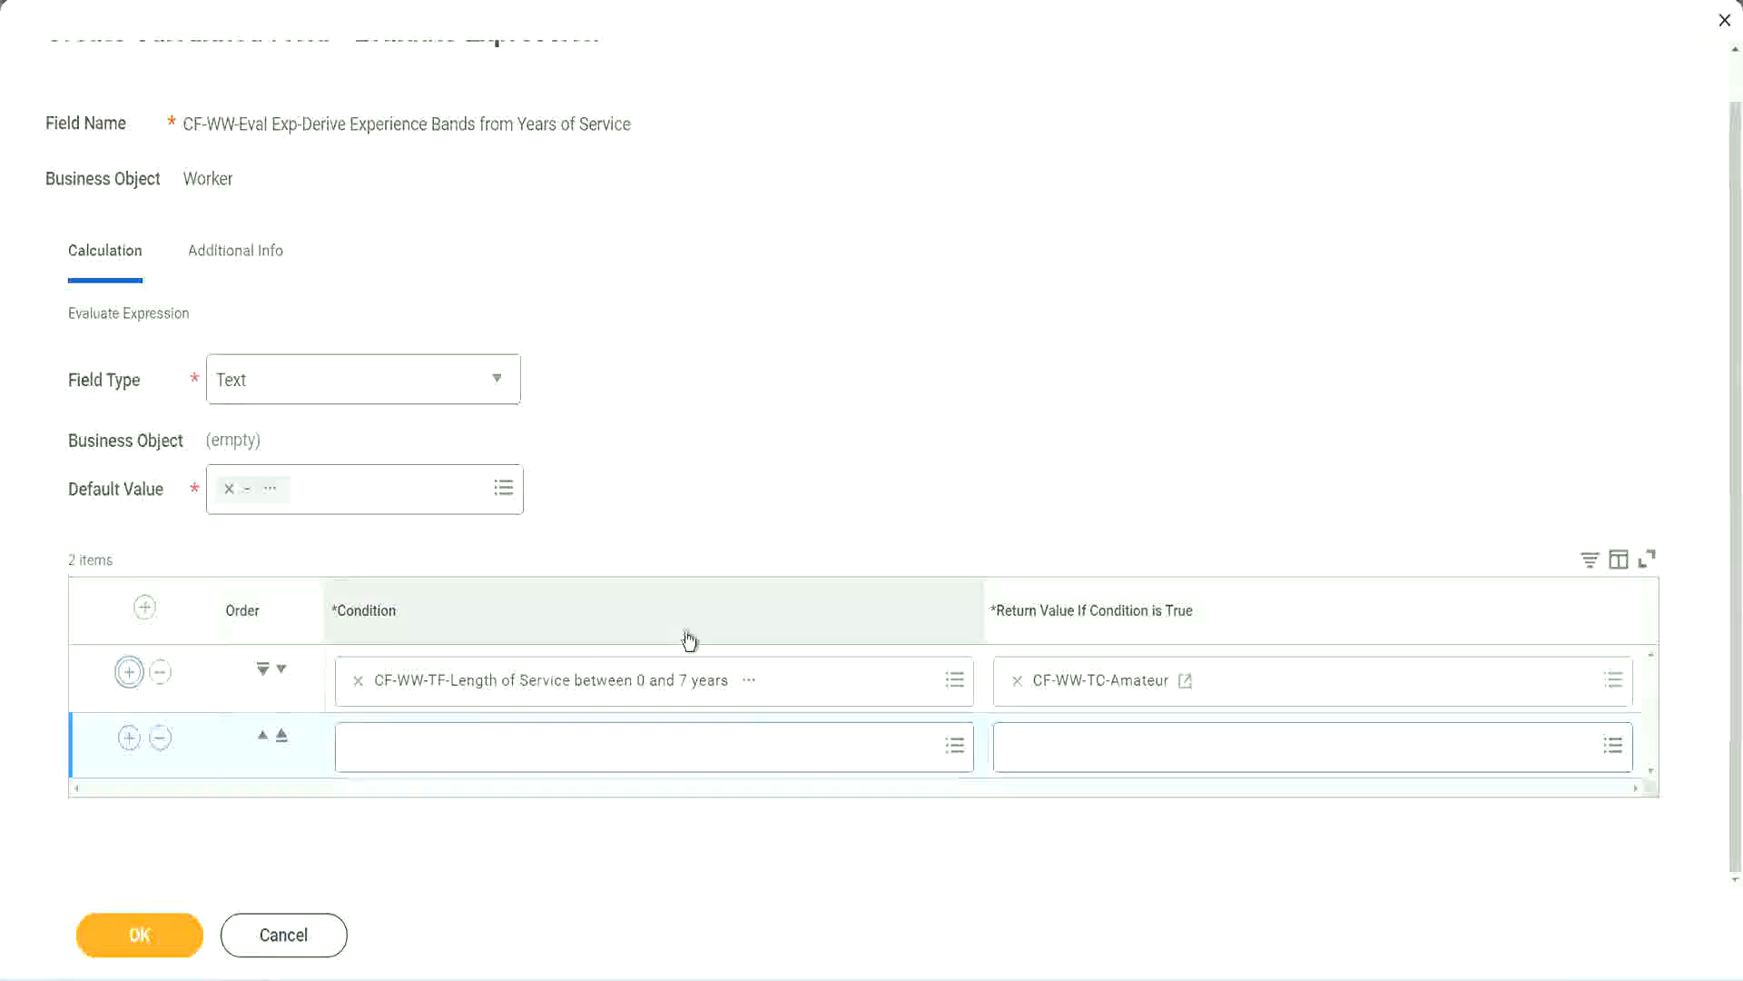
{"action": "left_click", "coordinate": [130, 744]}
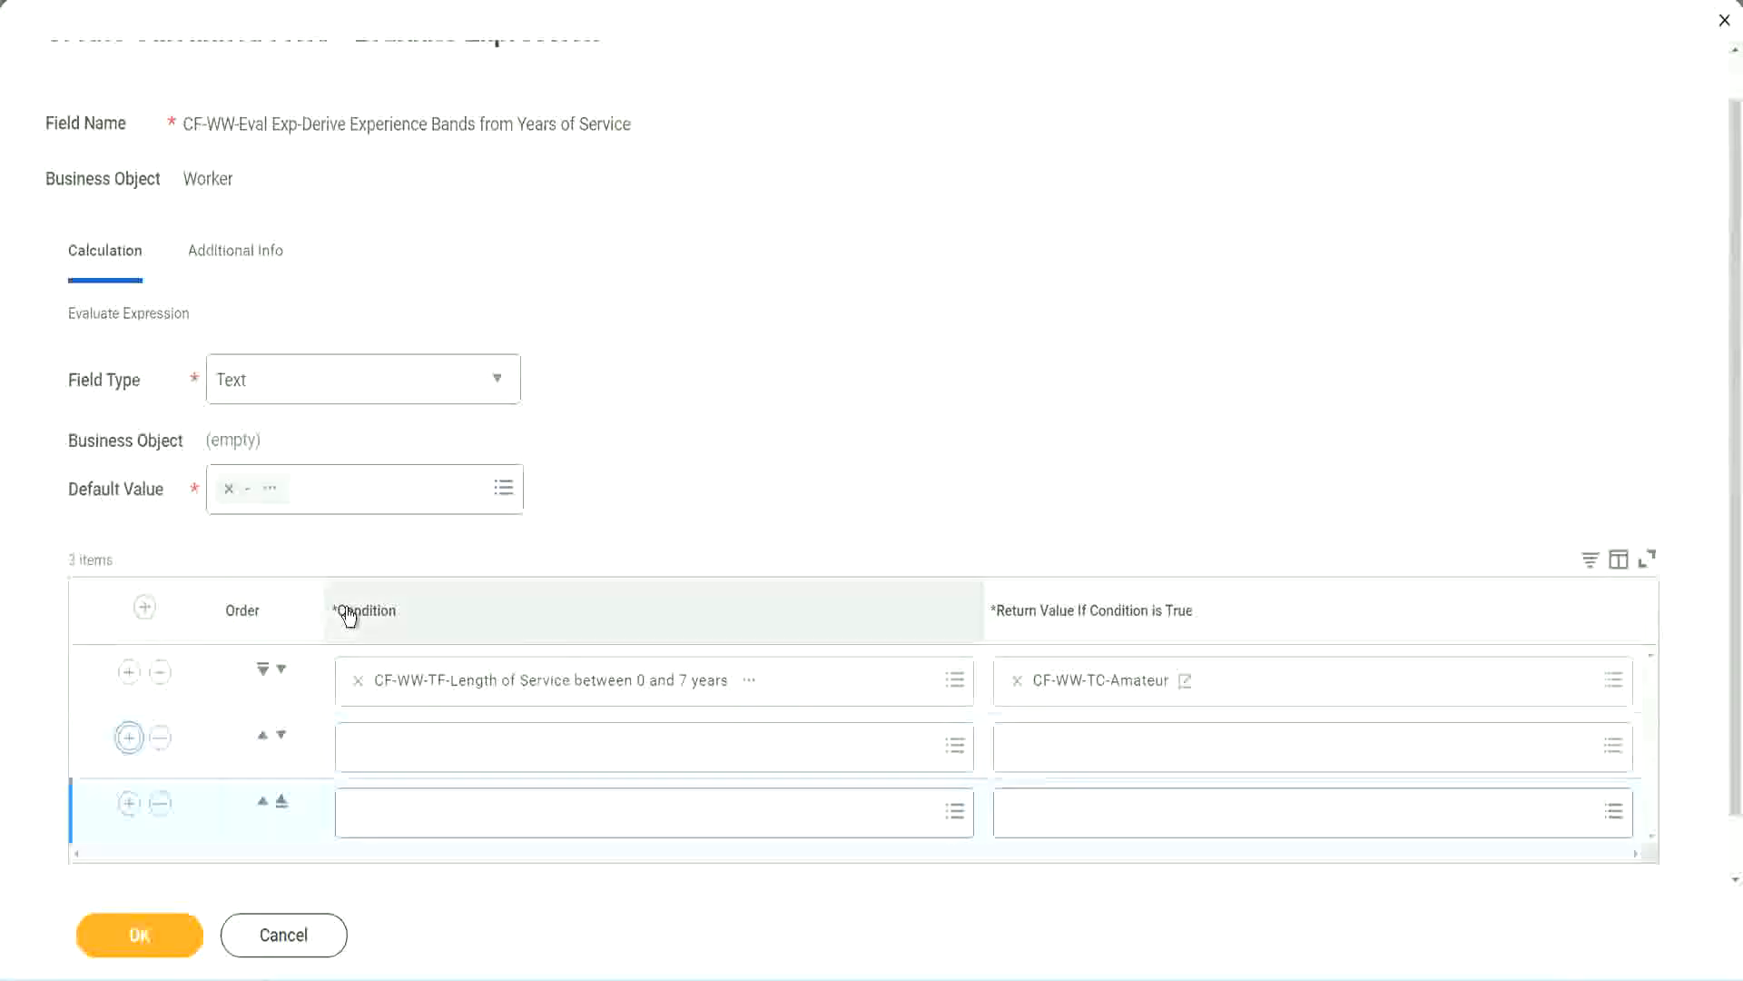
{"action": "left_click", "coordinate": [130, 741]}
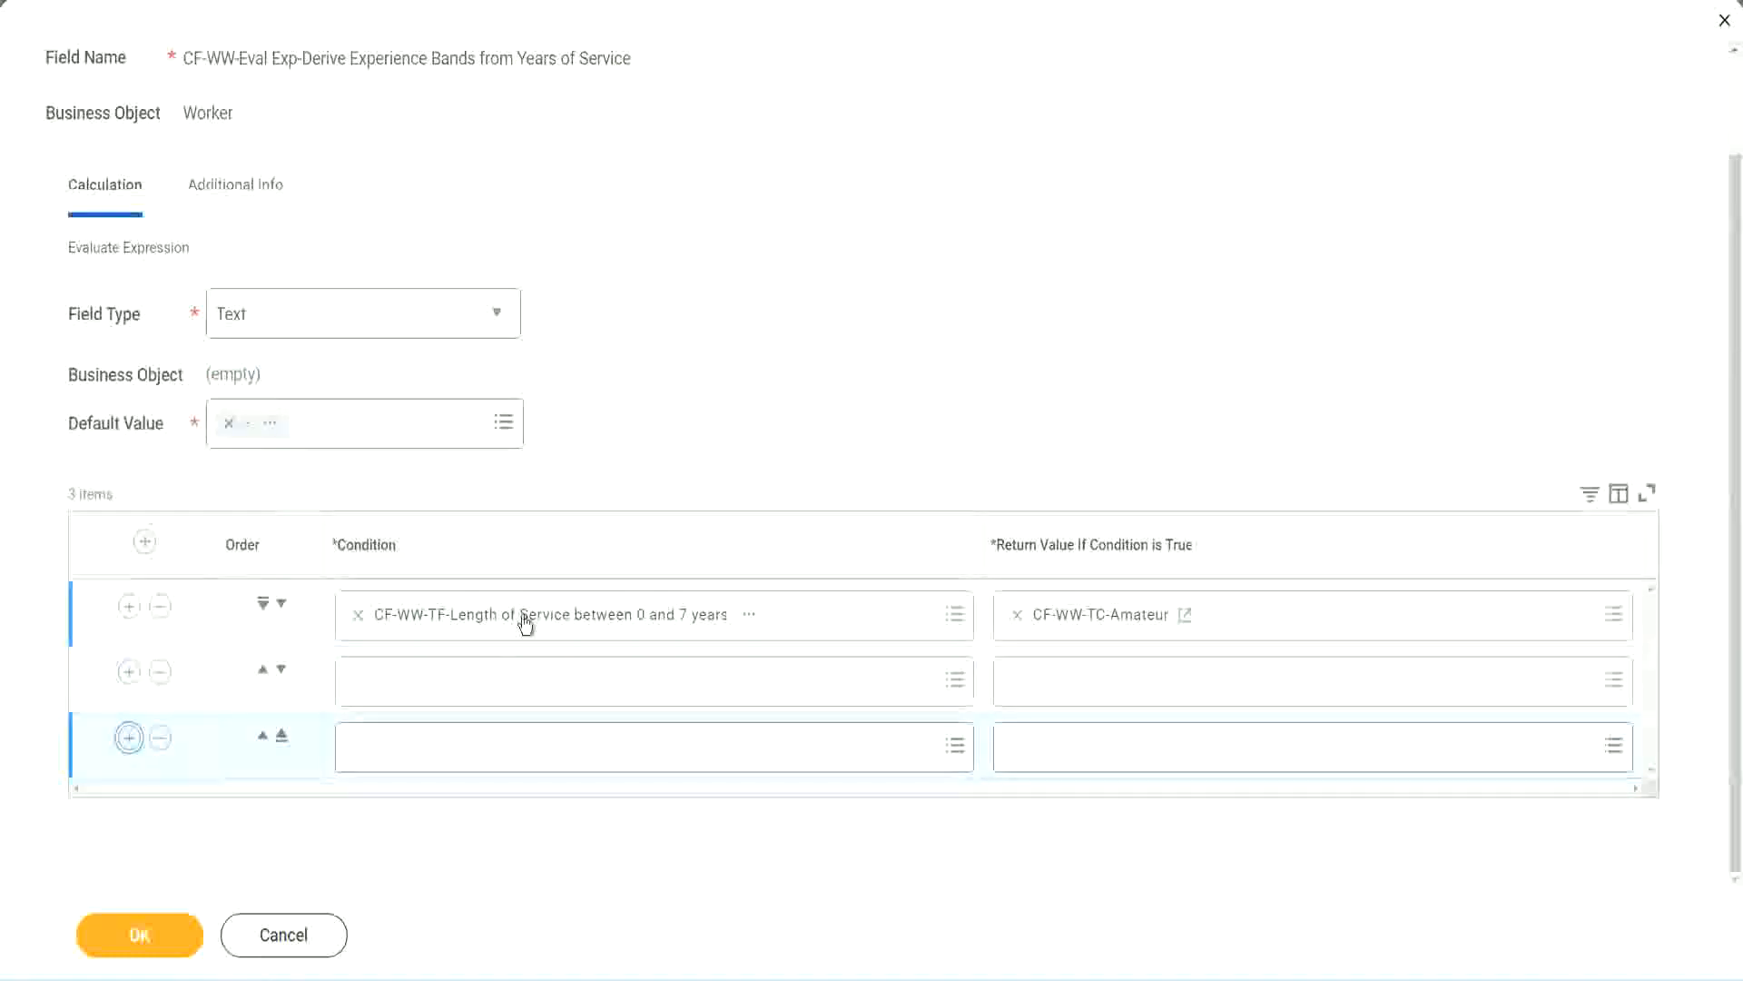
Set the second row's condition to CF-WW-TF-Length of Service between 8 and 15 years
{"action": "left_click", "coordinate": [429, 683]}
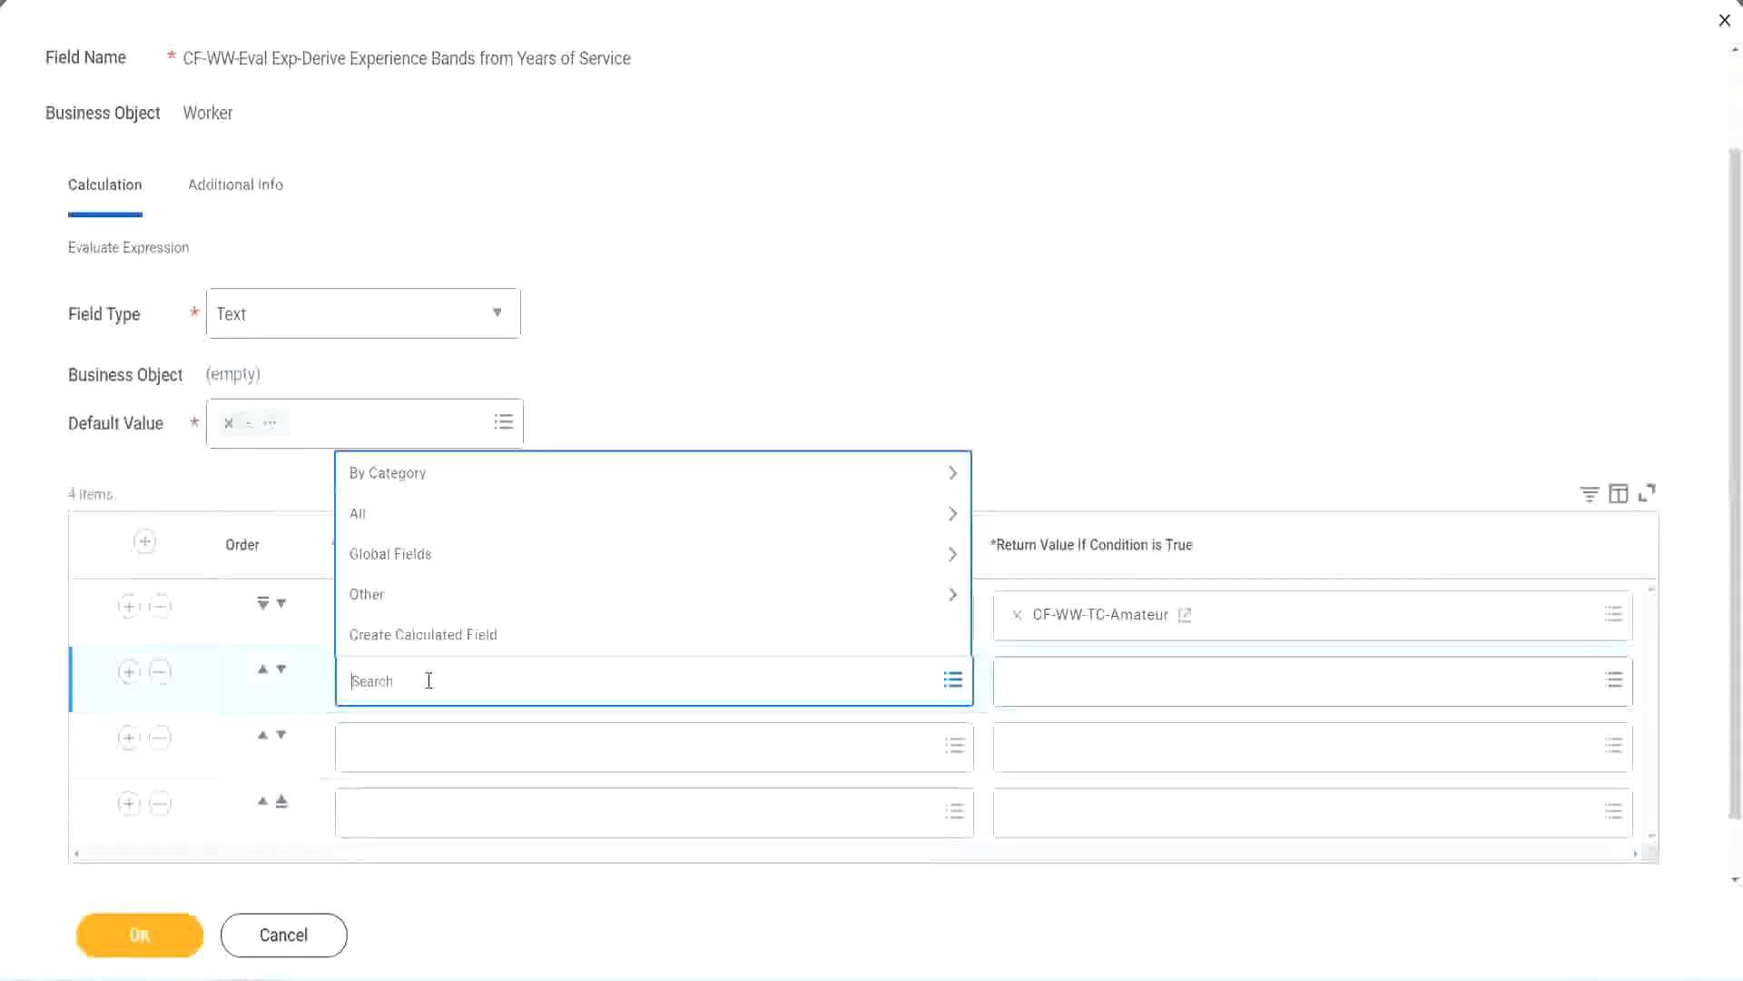
{"action": "type", "text": "S"}
{"action": "key", "text": "BackSpace"}
{"action": "type", "text": "cf-ww"}
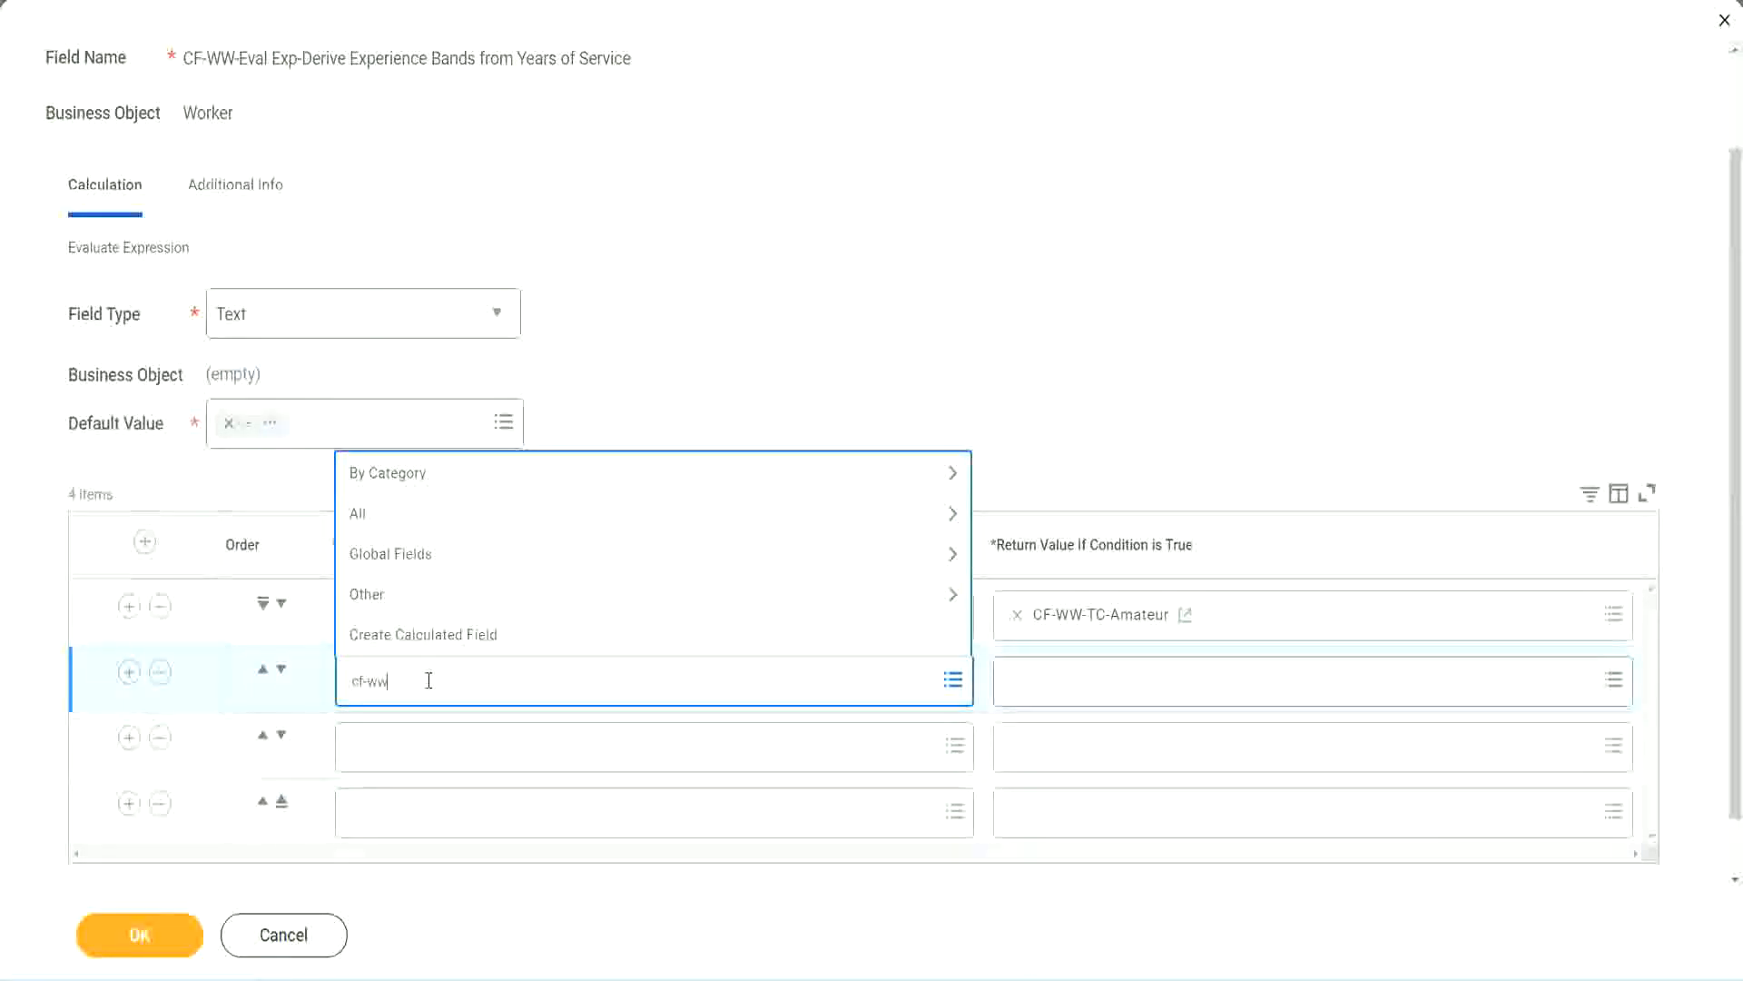
{"action": "type", "text": "-tf"}
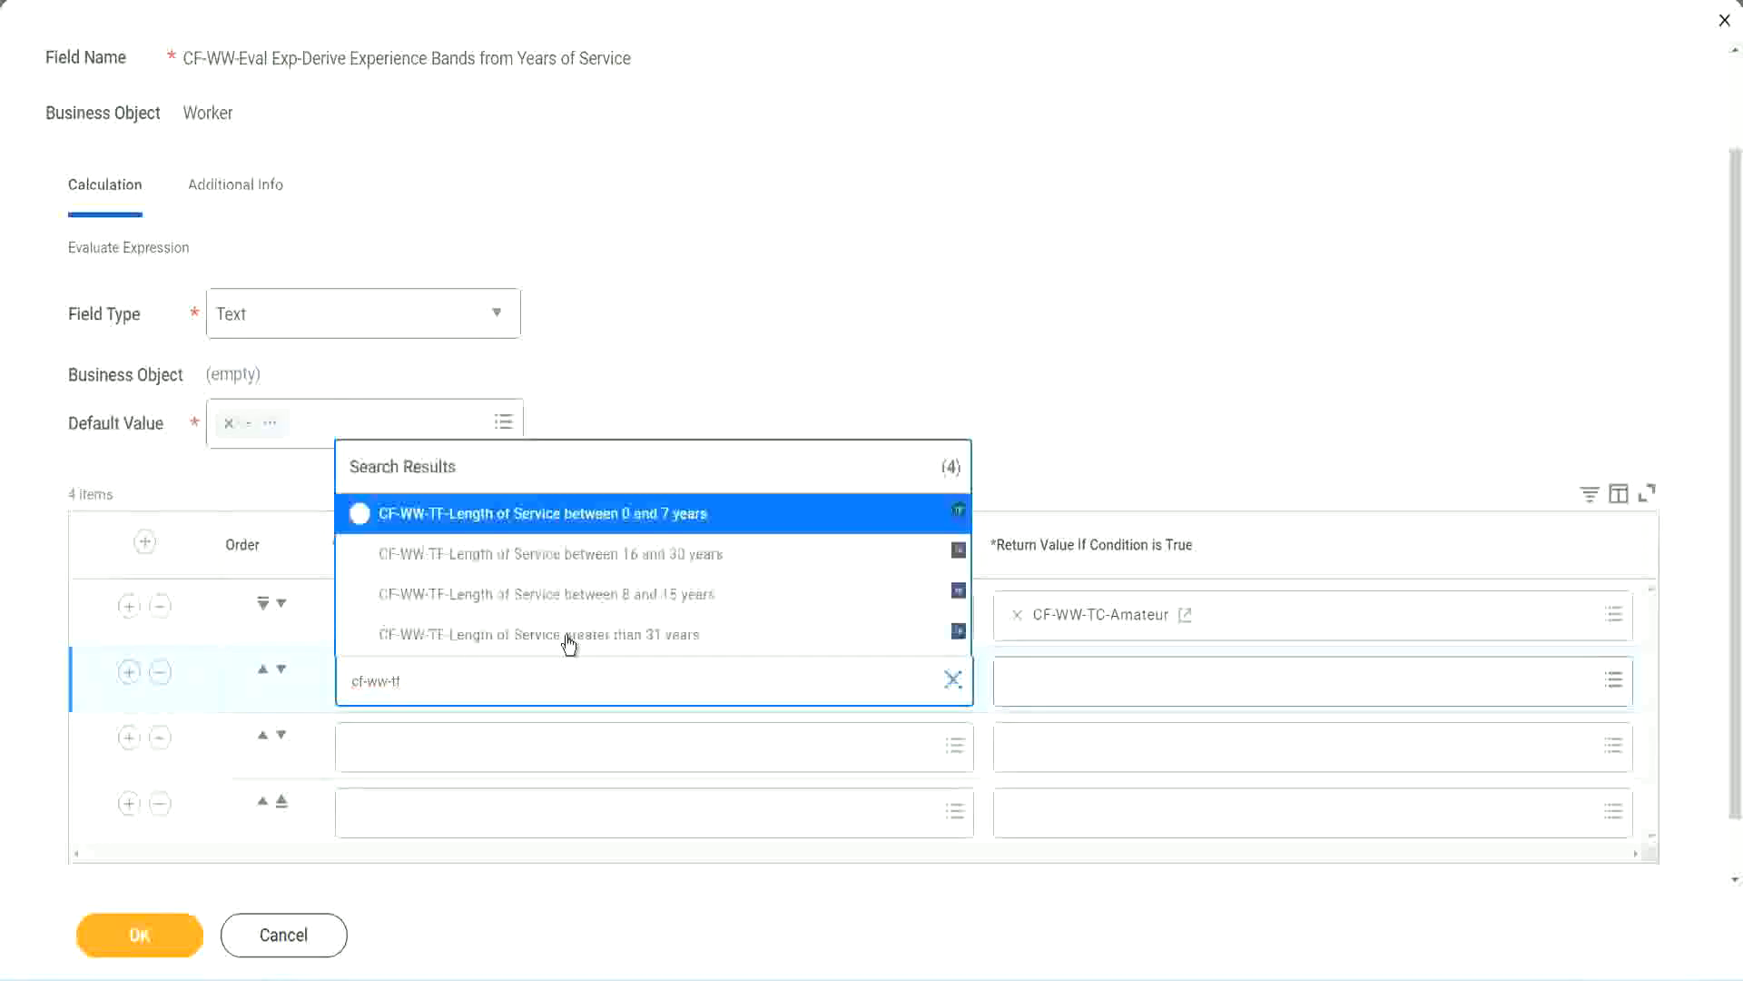
{"action": "left_click", "coordinate": [668, 597]}
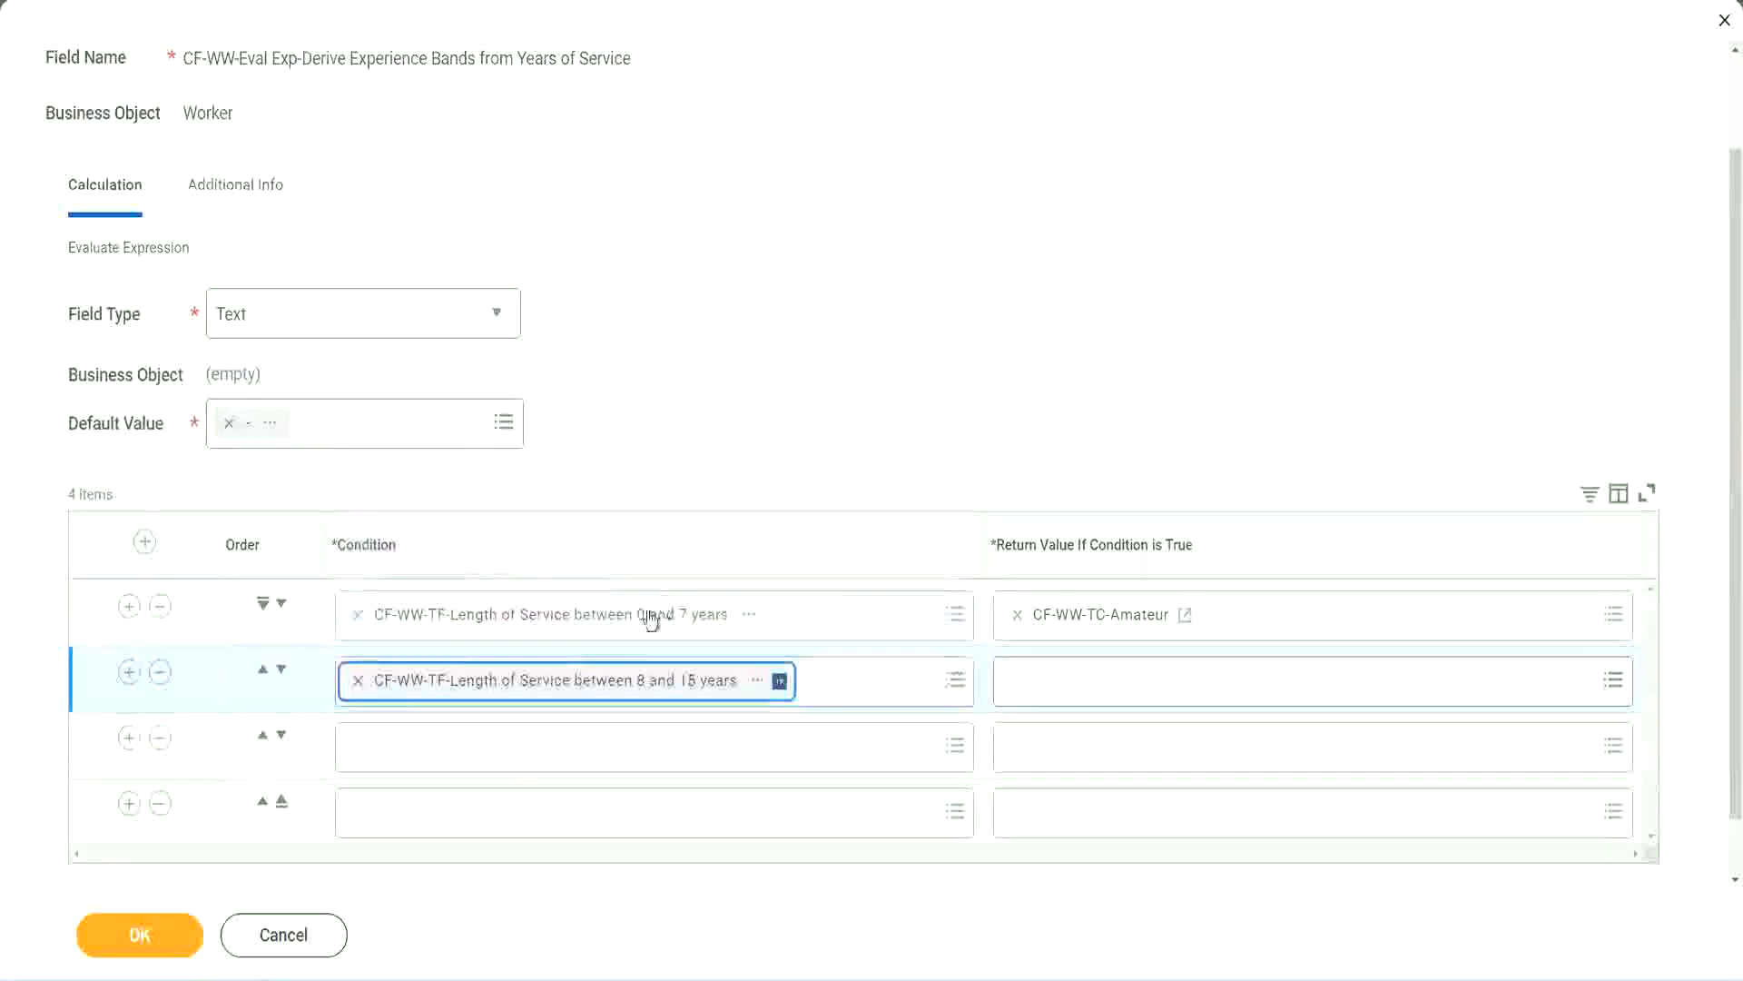
Set the third row's condition to CF-WW-TF-Length of Service between 16 and 30 years
{"action": "left_click", "coordinate": [439, 747]}
{"action": "type", "text": "cf"}
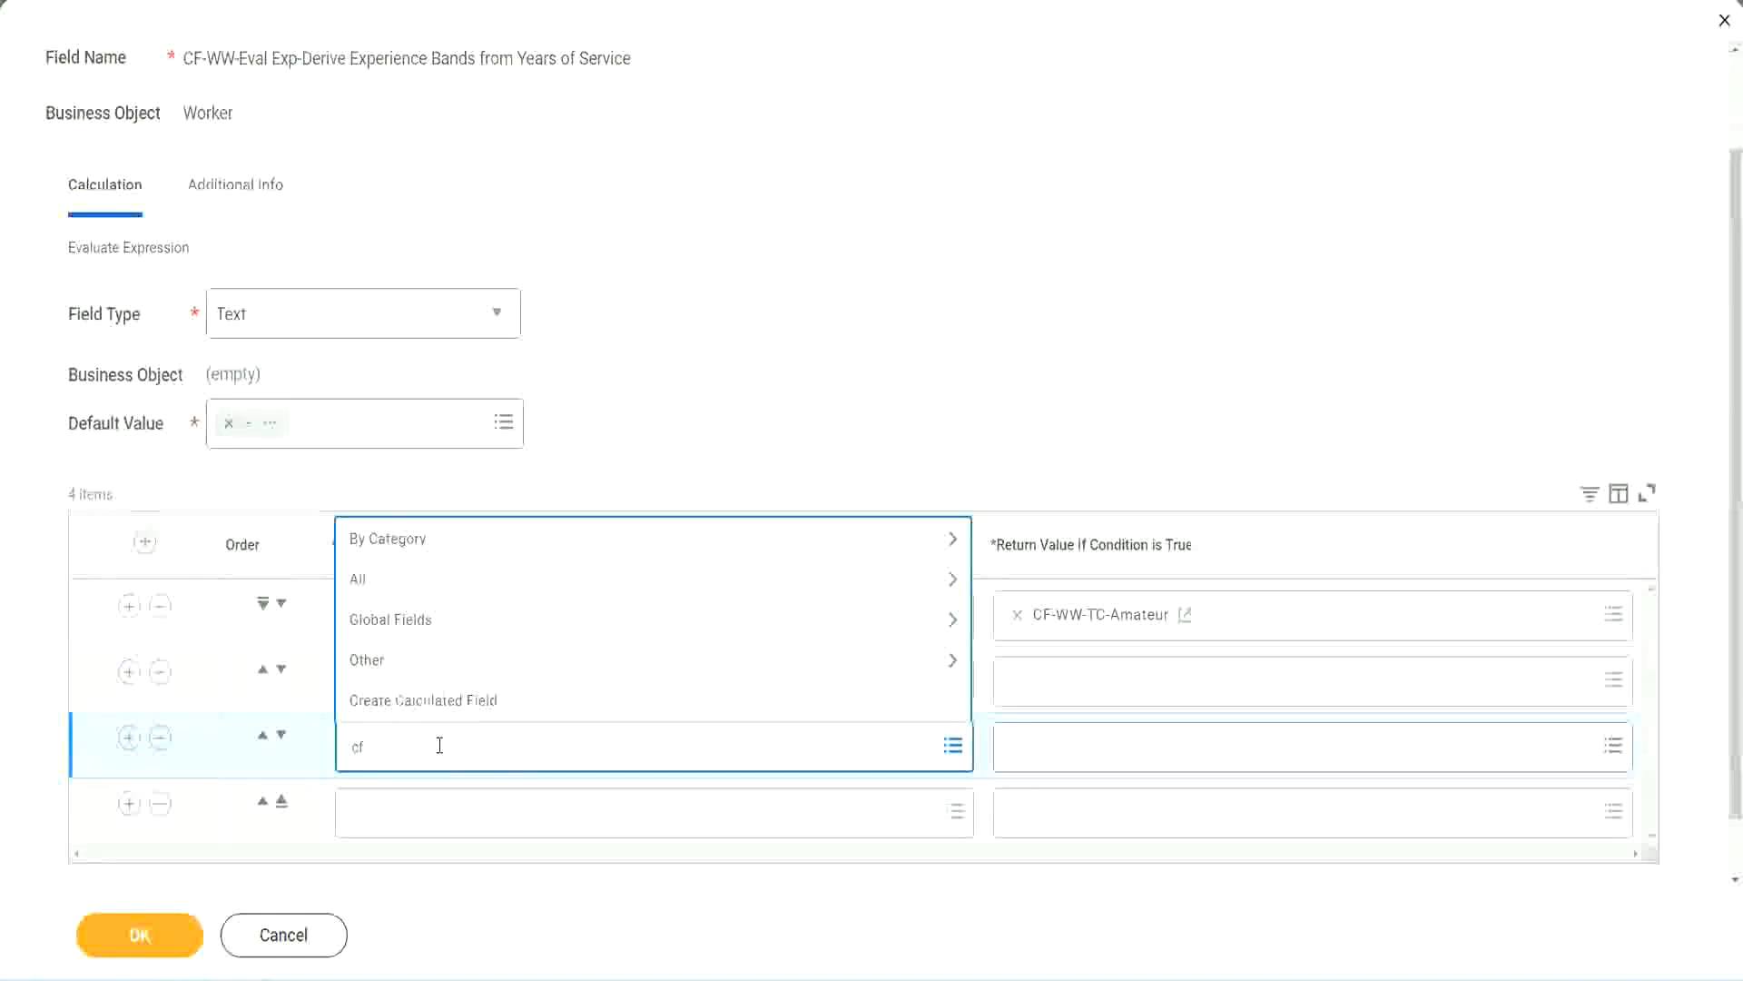
{"action": "type", "text": "-ww-tf"}
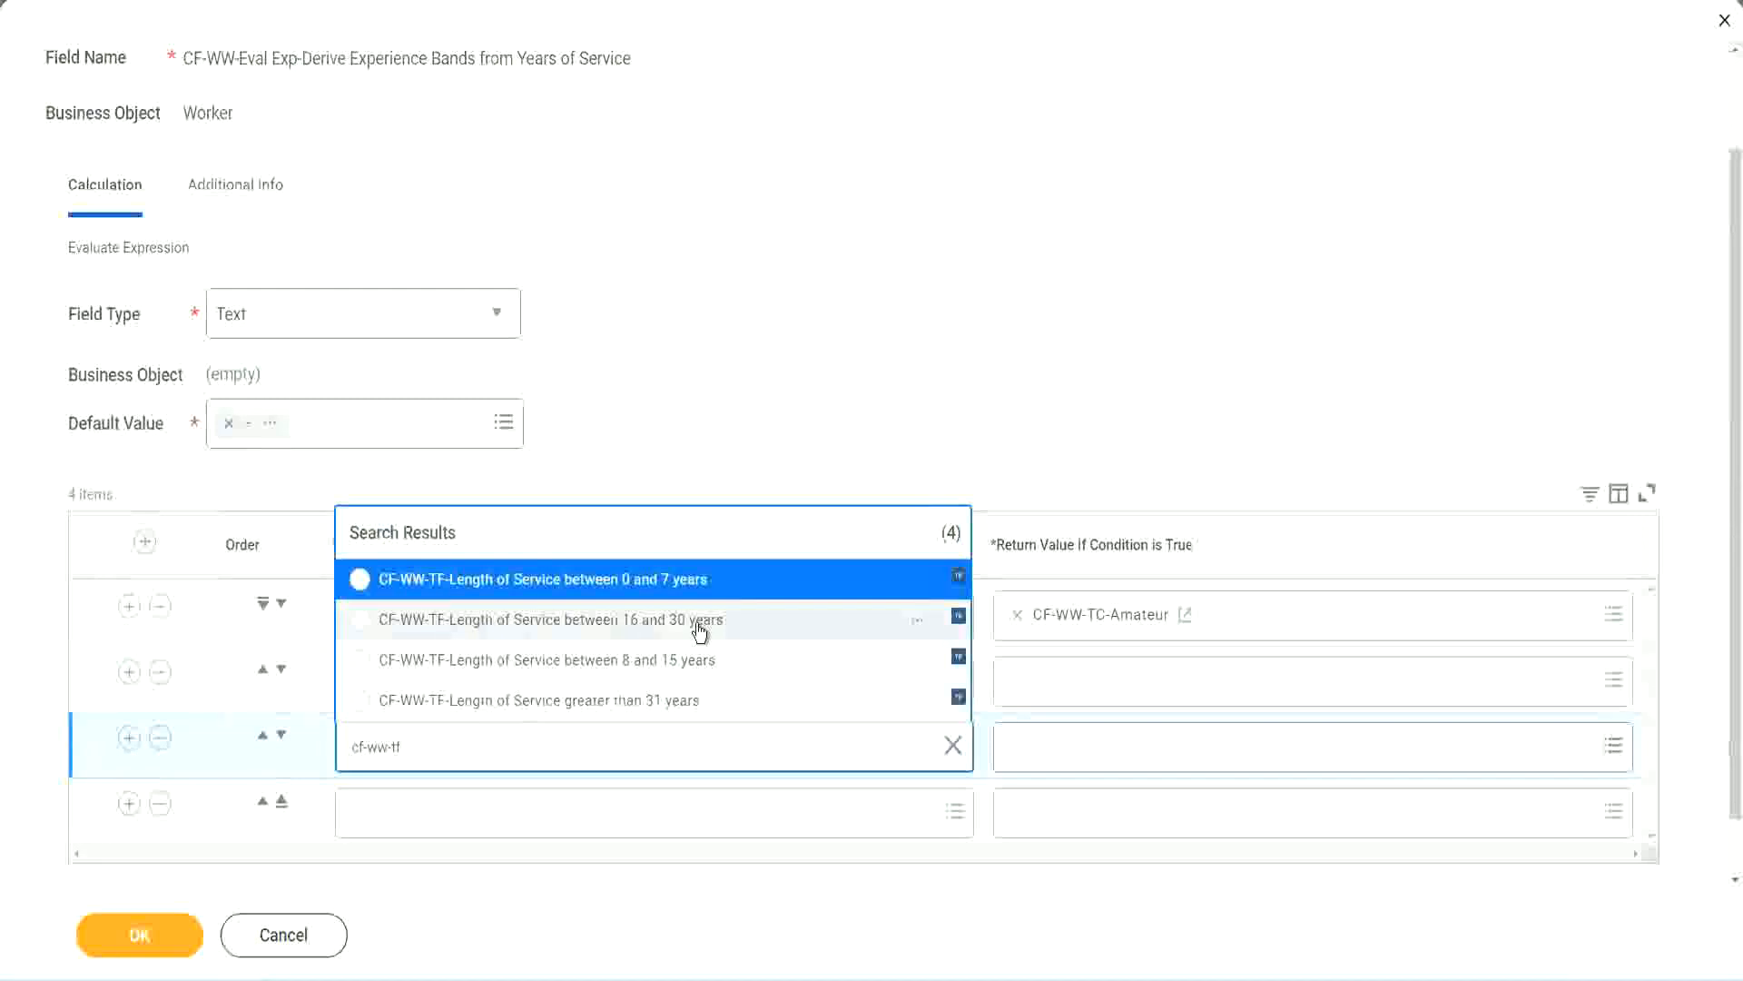
{"action": "left_click", "coordinate": [699, 629]}
Set the fourth row's condition to CF-WW-TF-Length of Service greater than 31 years
{"action": "left_click", "coordinate": [412, 817]}
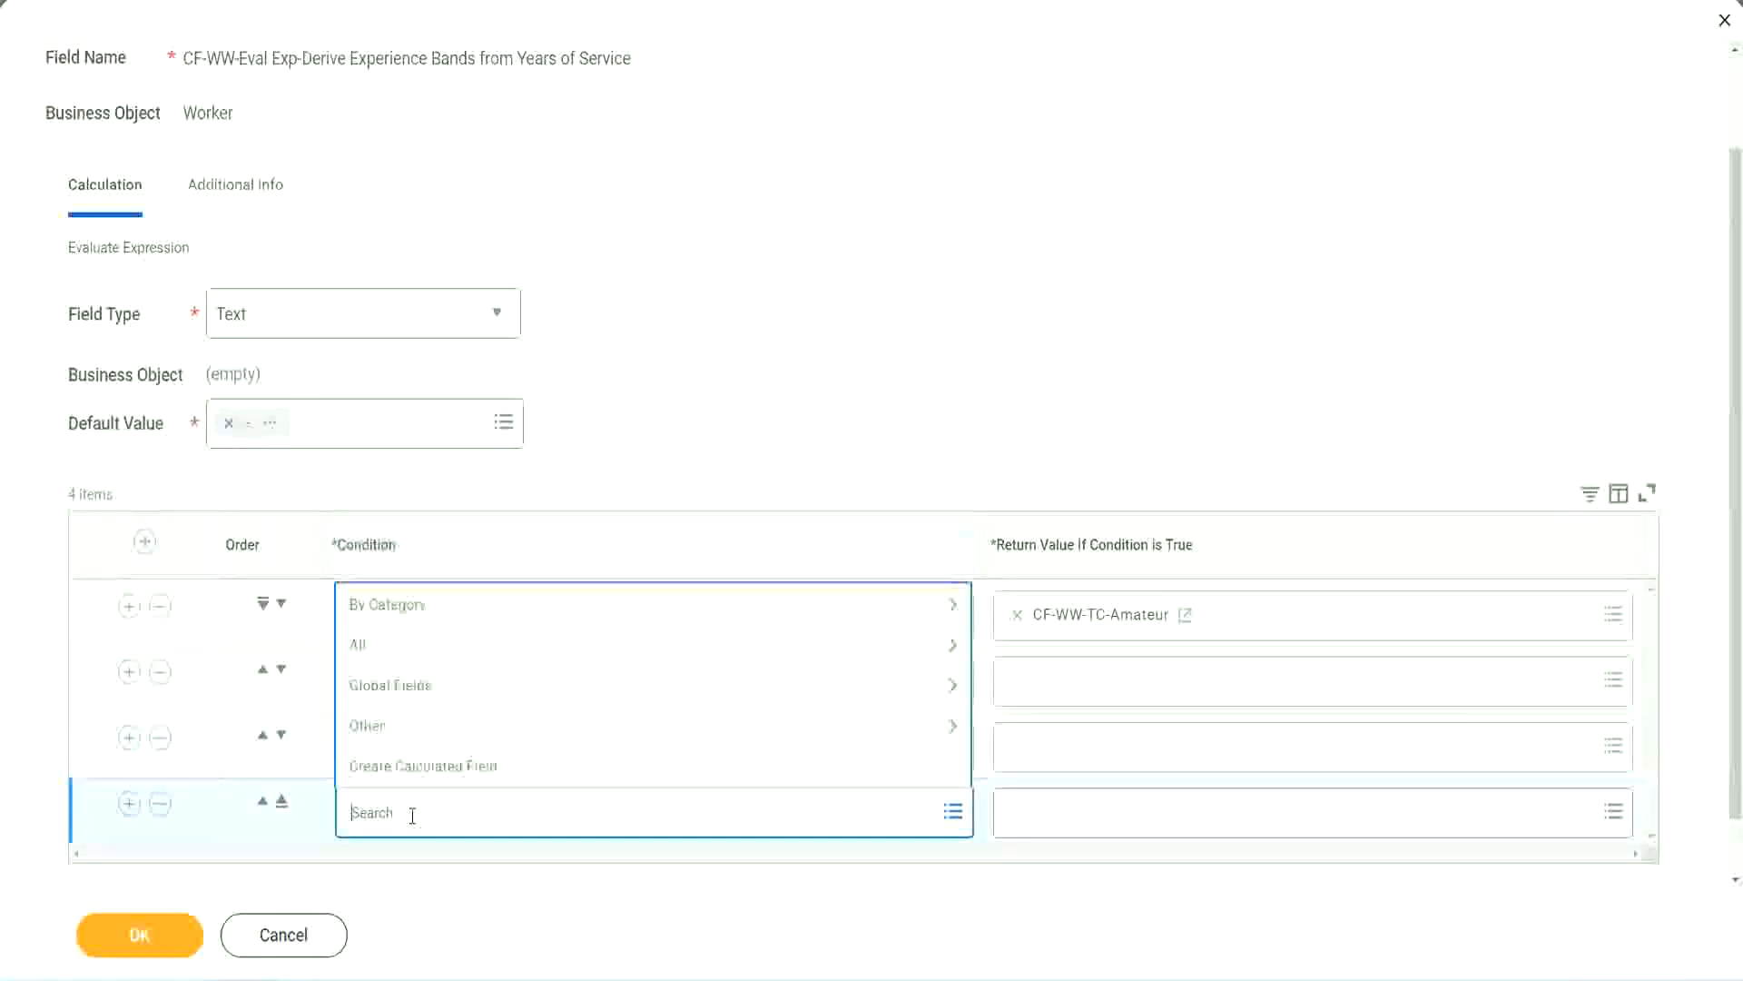
{"action": "type", "text": "cf-ww"}
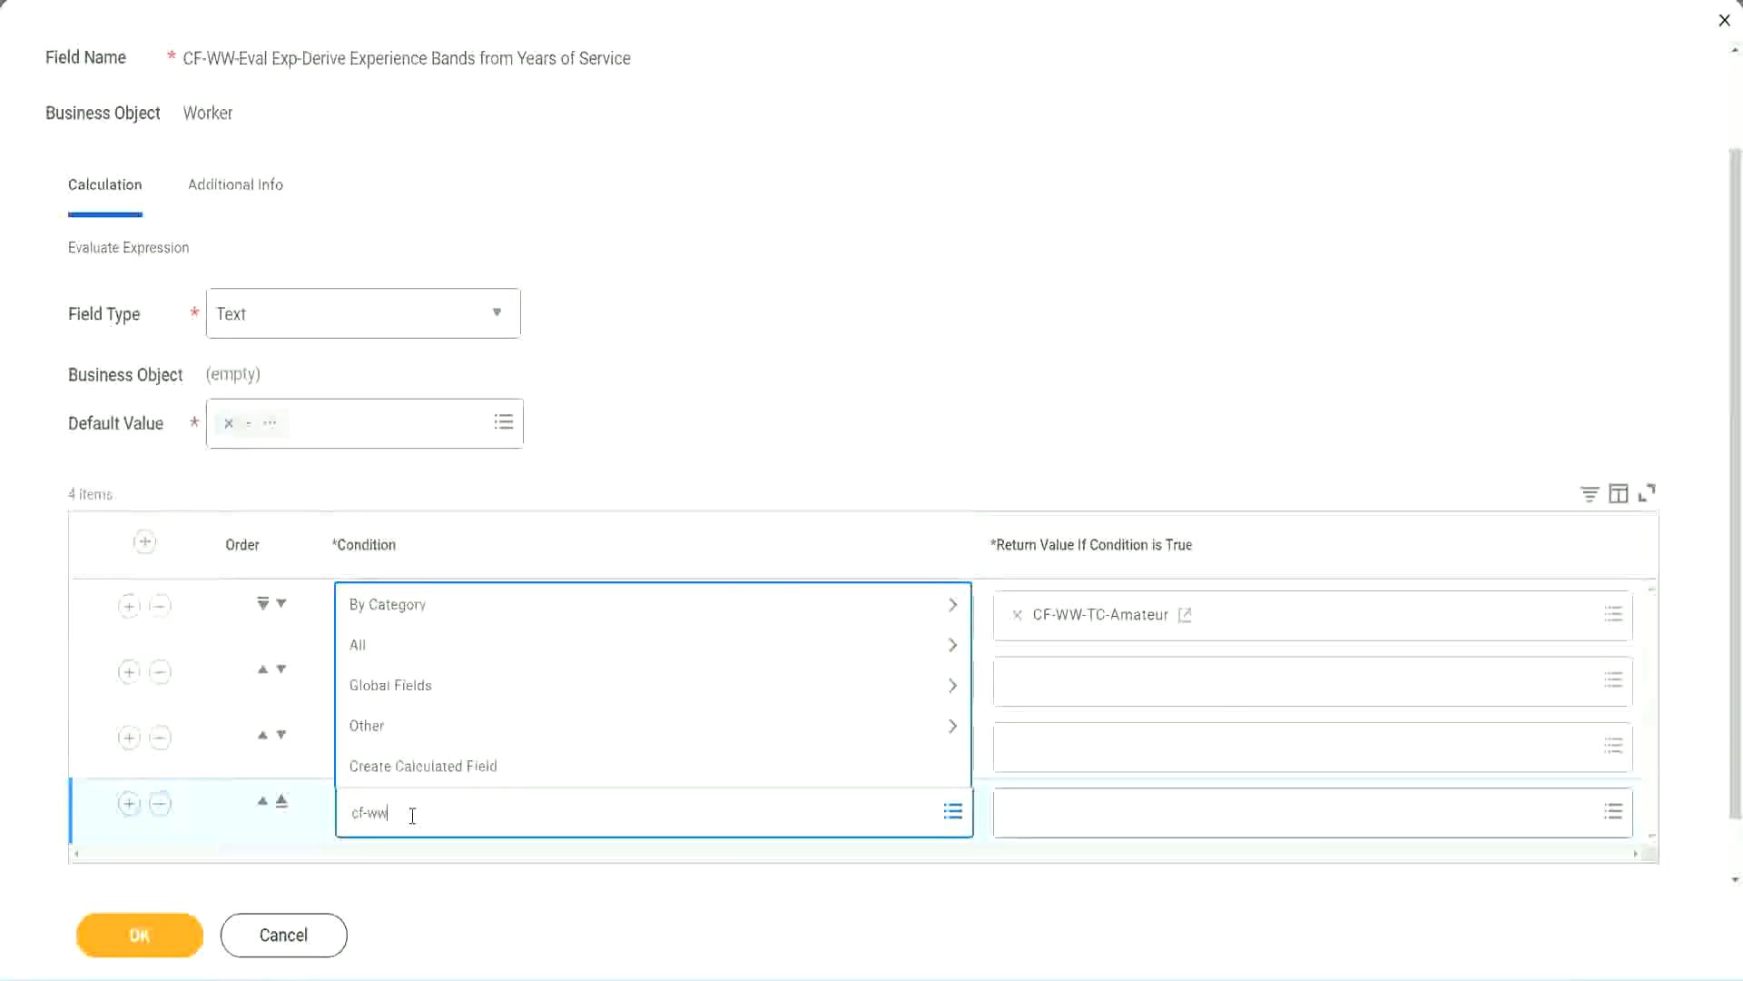
{"action": "type", "text": " tf 31"}
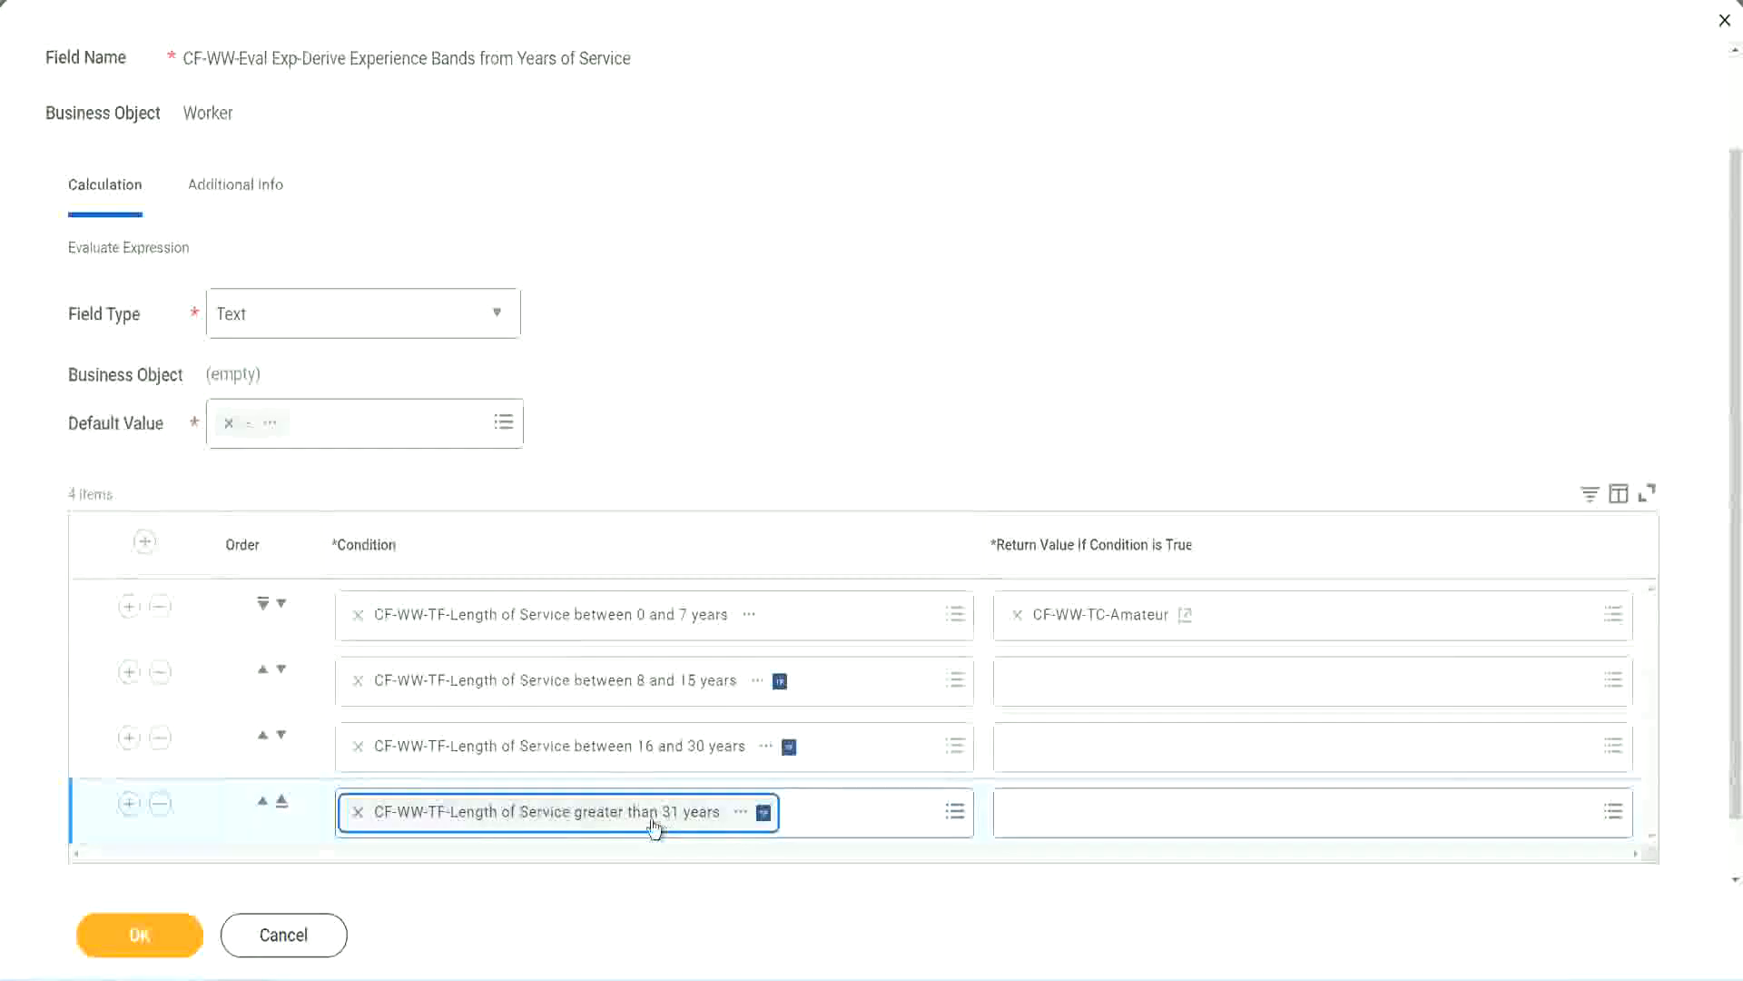
{"action": "left_click", "coordinate": [786, 383]}
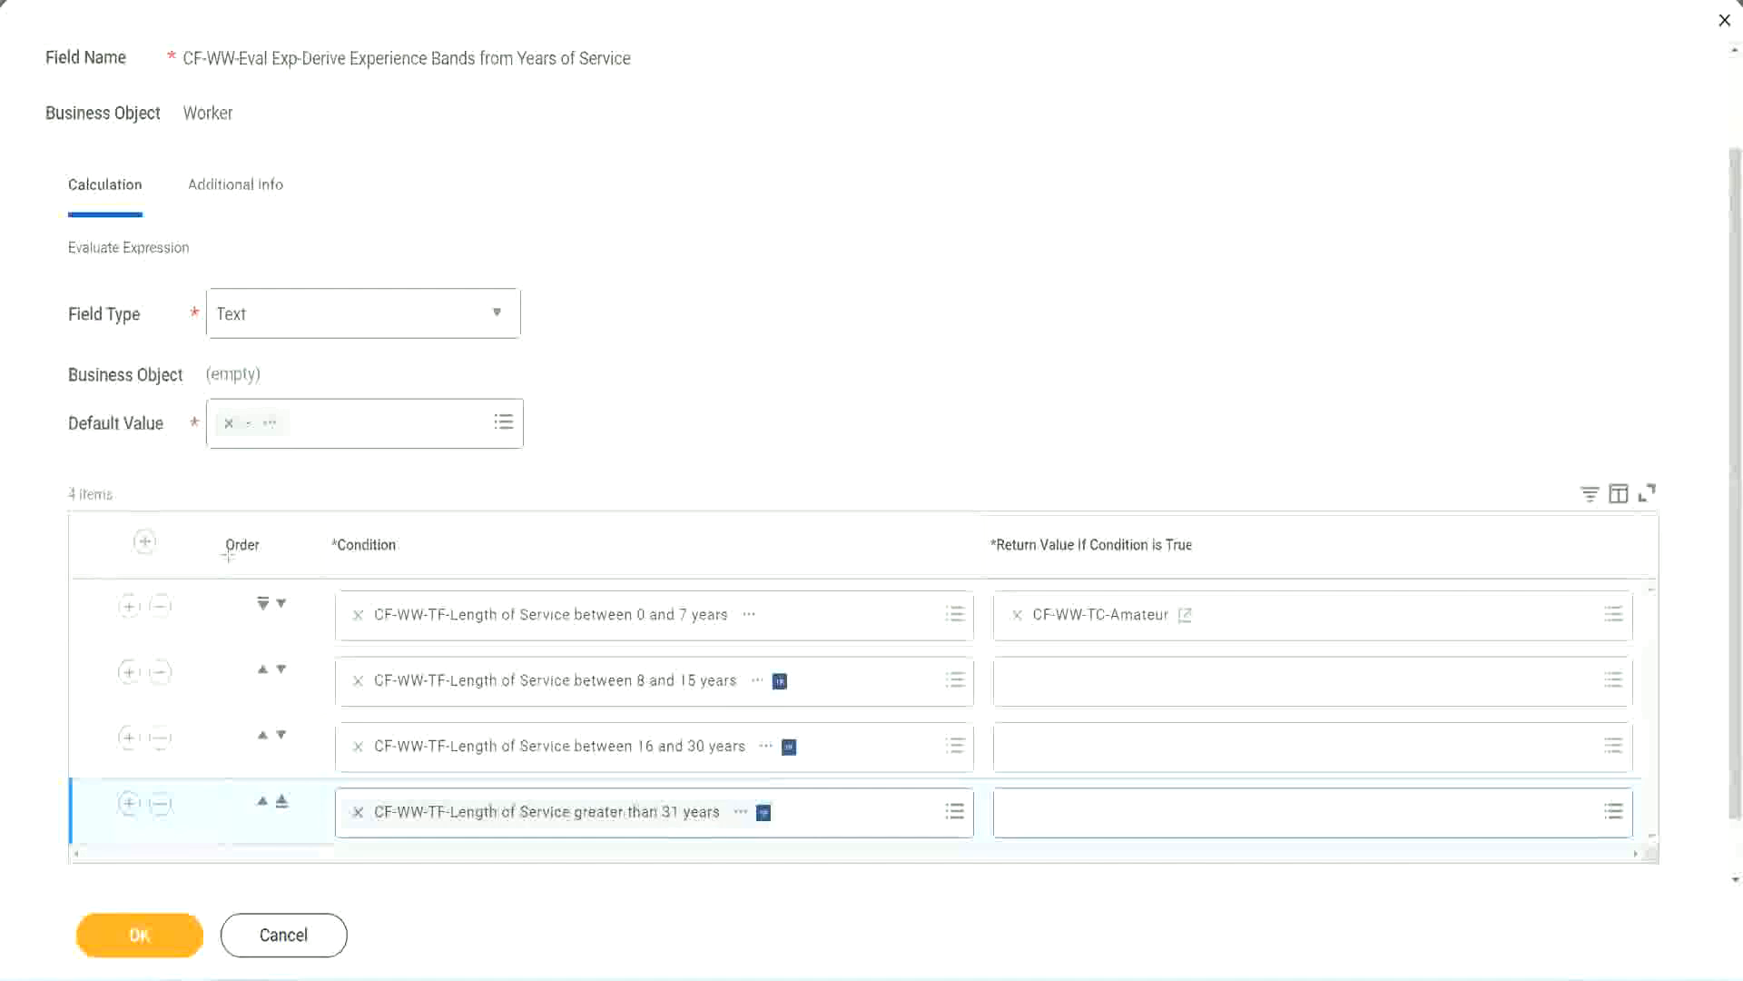
Move the 8 to 15 years condition above the 0 to 7 years condition, and return it to second place
{"action": "left_click_drag", "start_coordinate": [196, 532], "coordinate": [193, 716]}
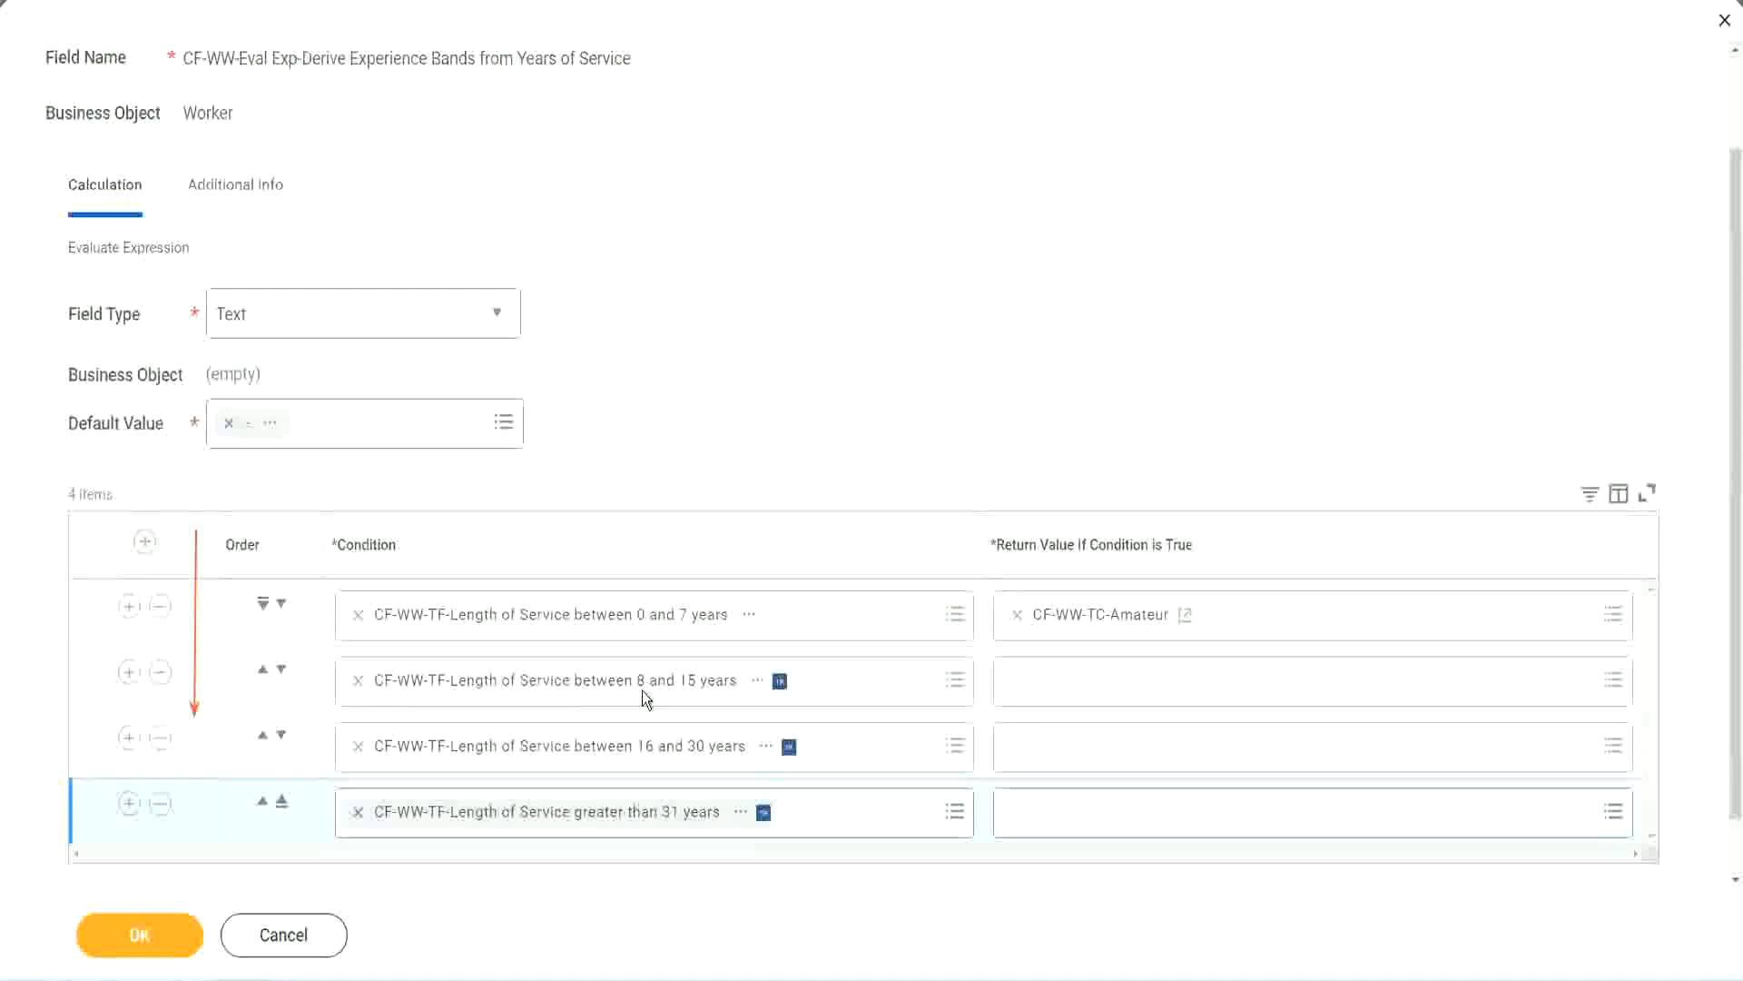
{"action": "left_click", "coordinate": [264, 672]}
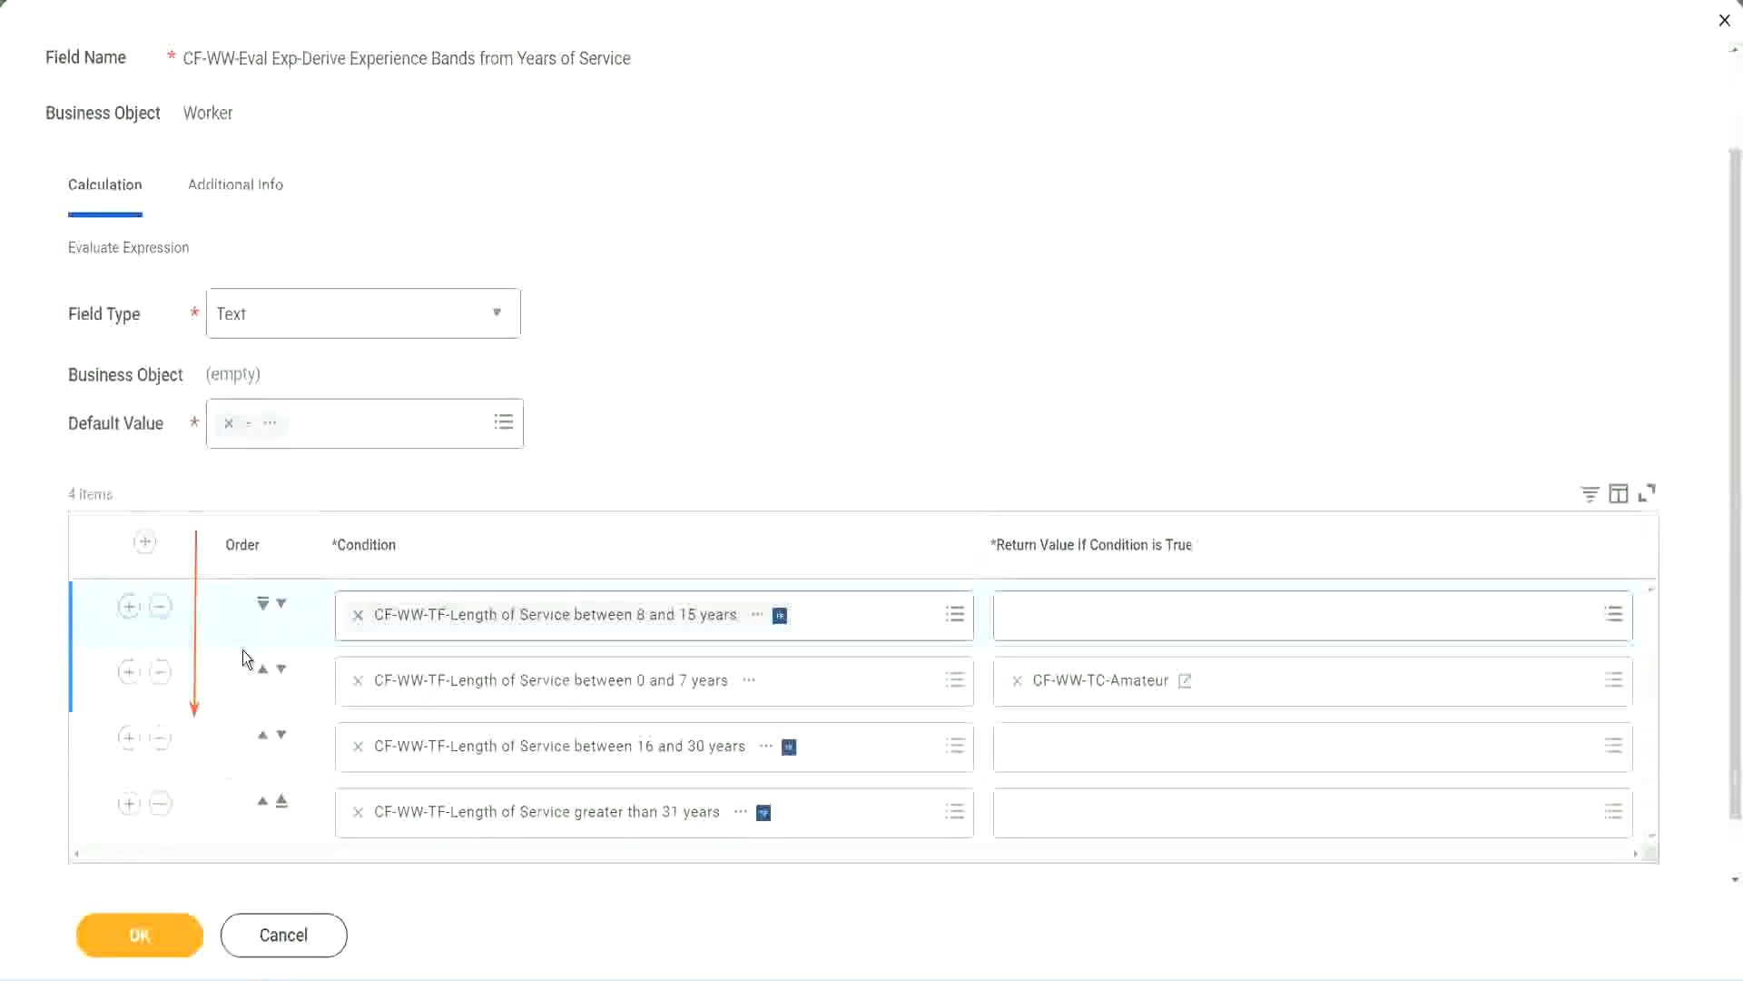
{"action": "left_click", "coordinate": [282, 605]}
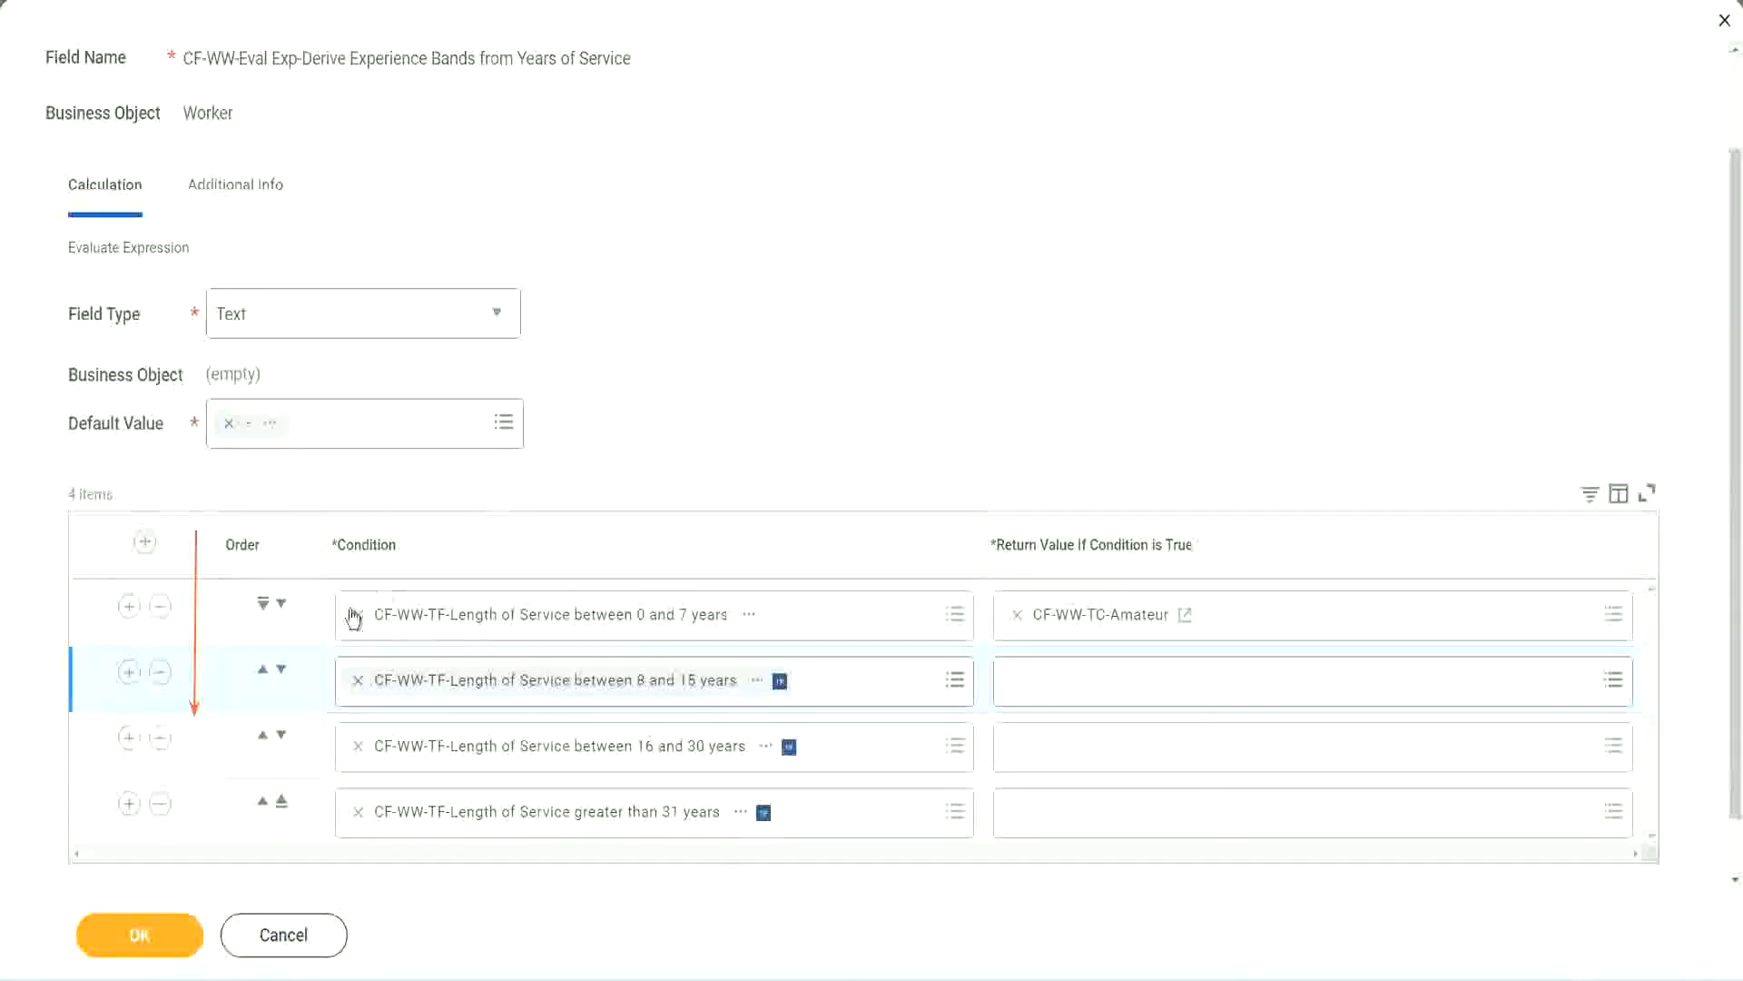
Copy the CF-WW-TC-Amateur field name, swapping the first two condition rows and restoring their order
{"action": "left_click", "coordinate": [264, 673]}
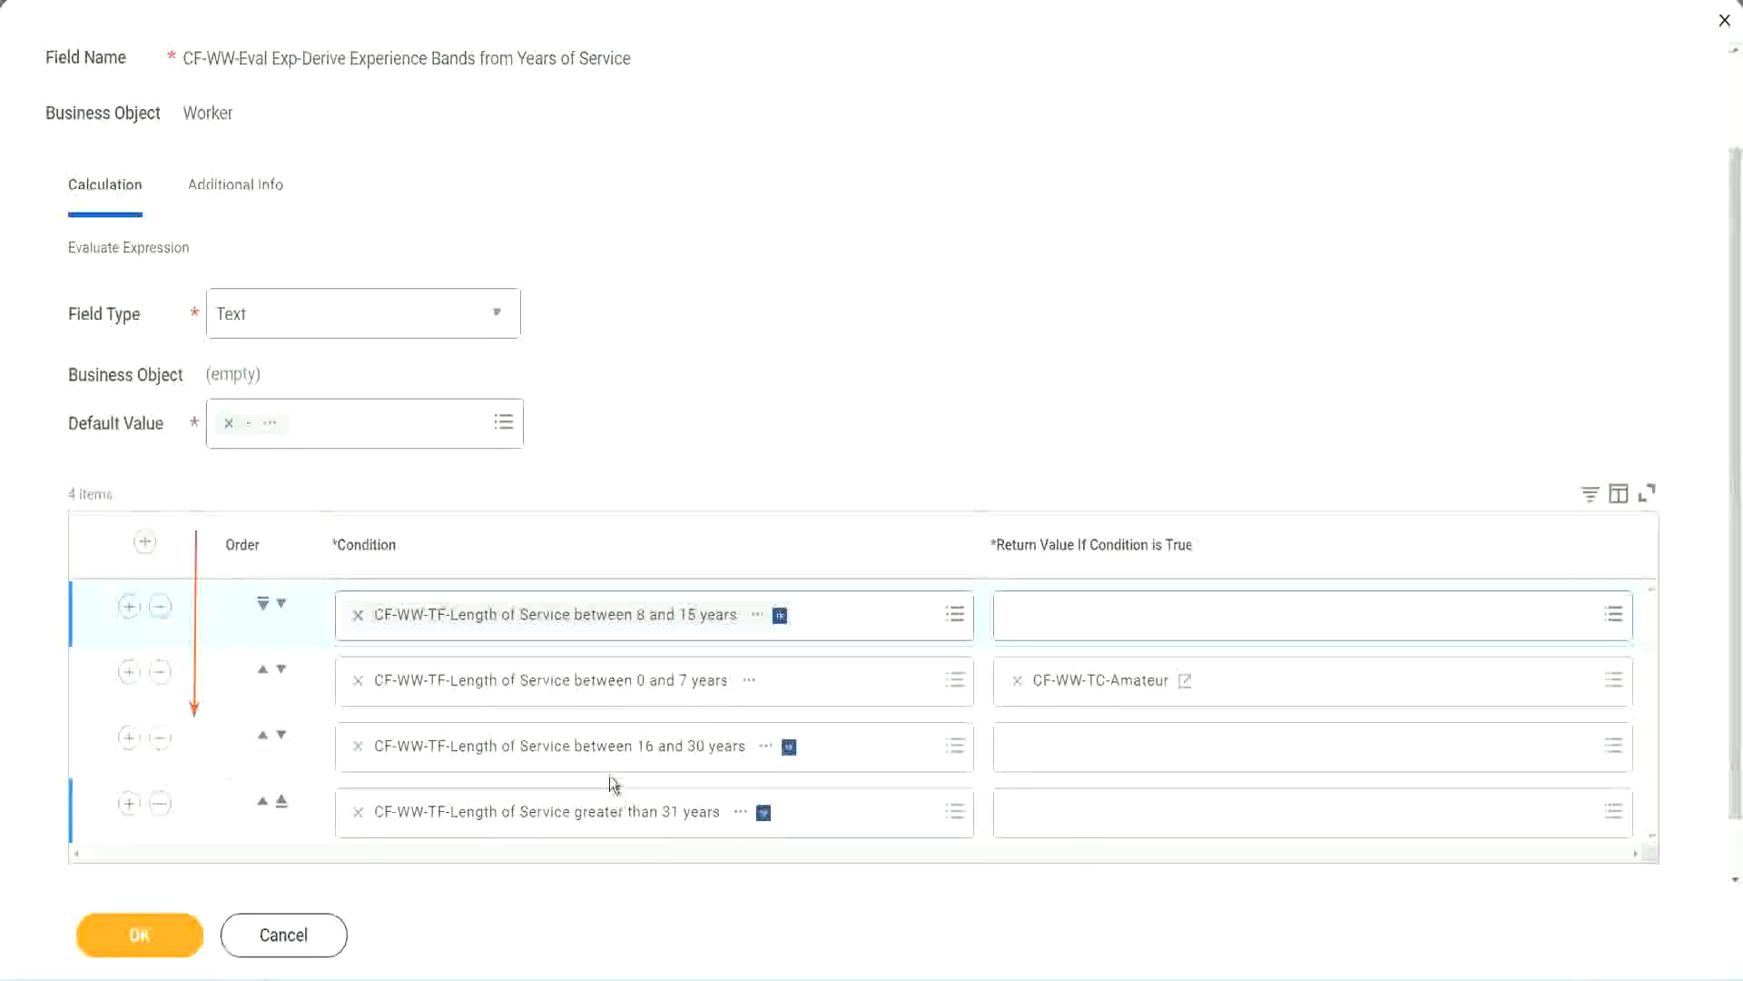
{"action": "right_click", "coordinate": [1105, 695]}
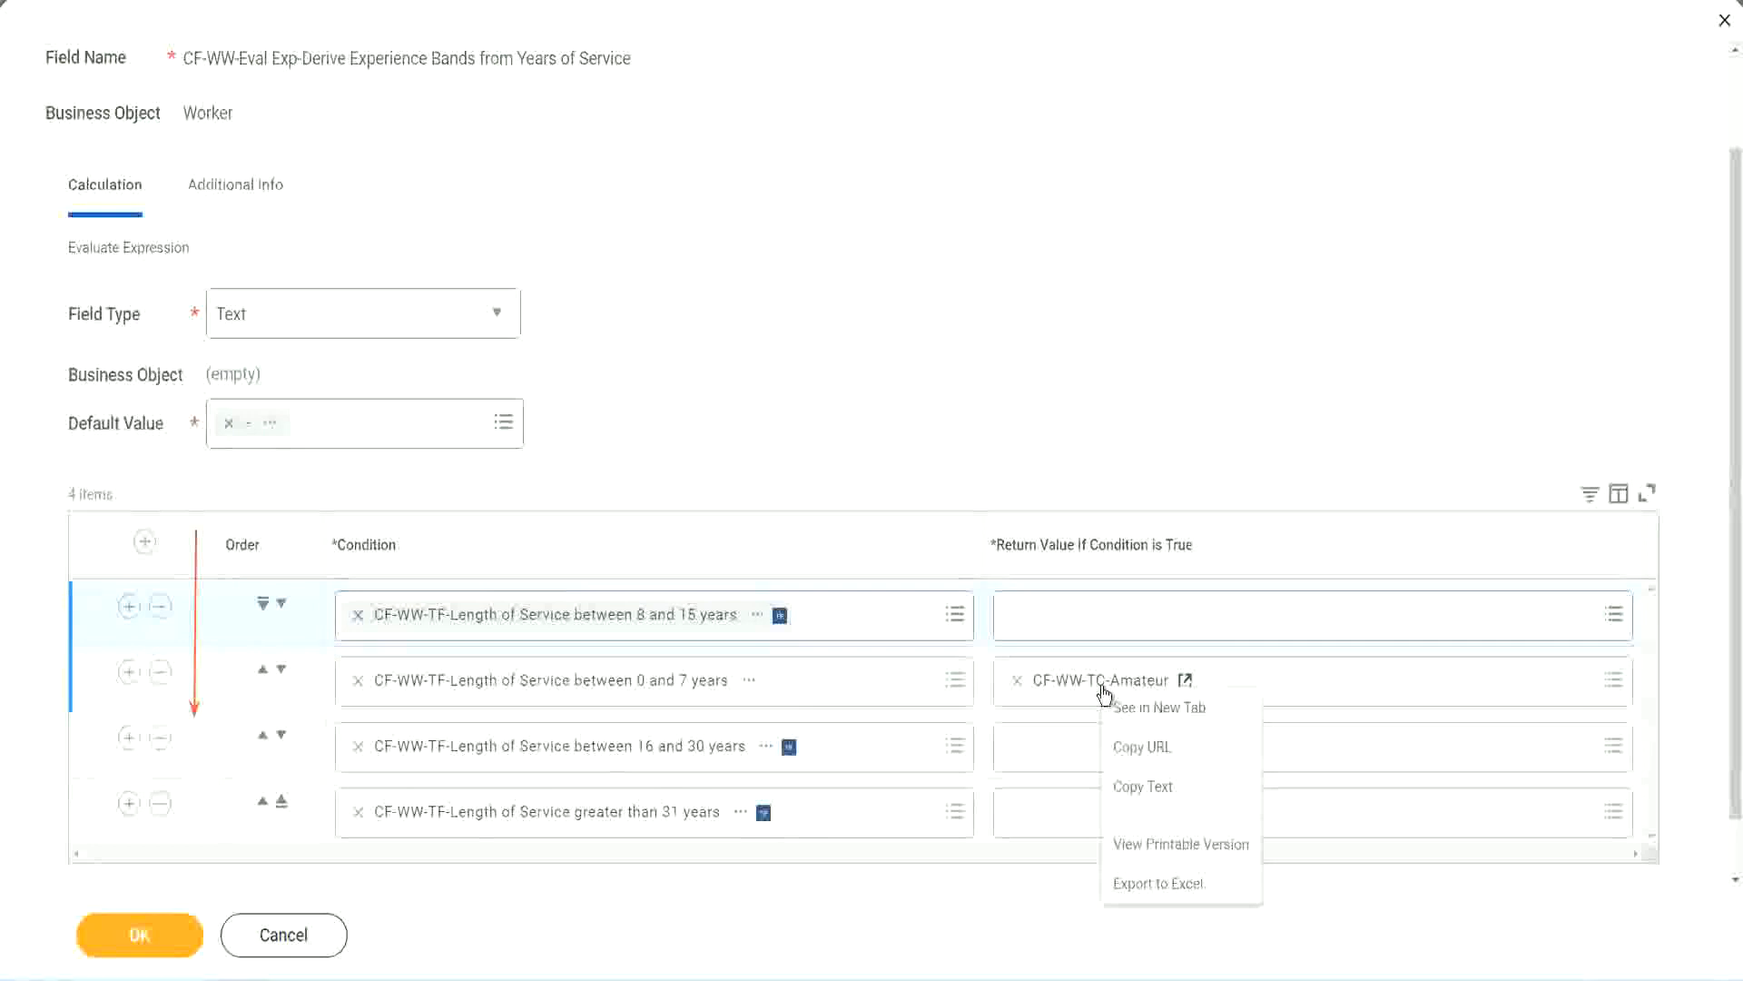
{"action": "left_click", "coordinate": [1147, 792]}
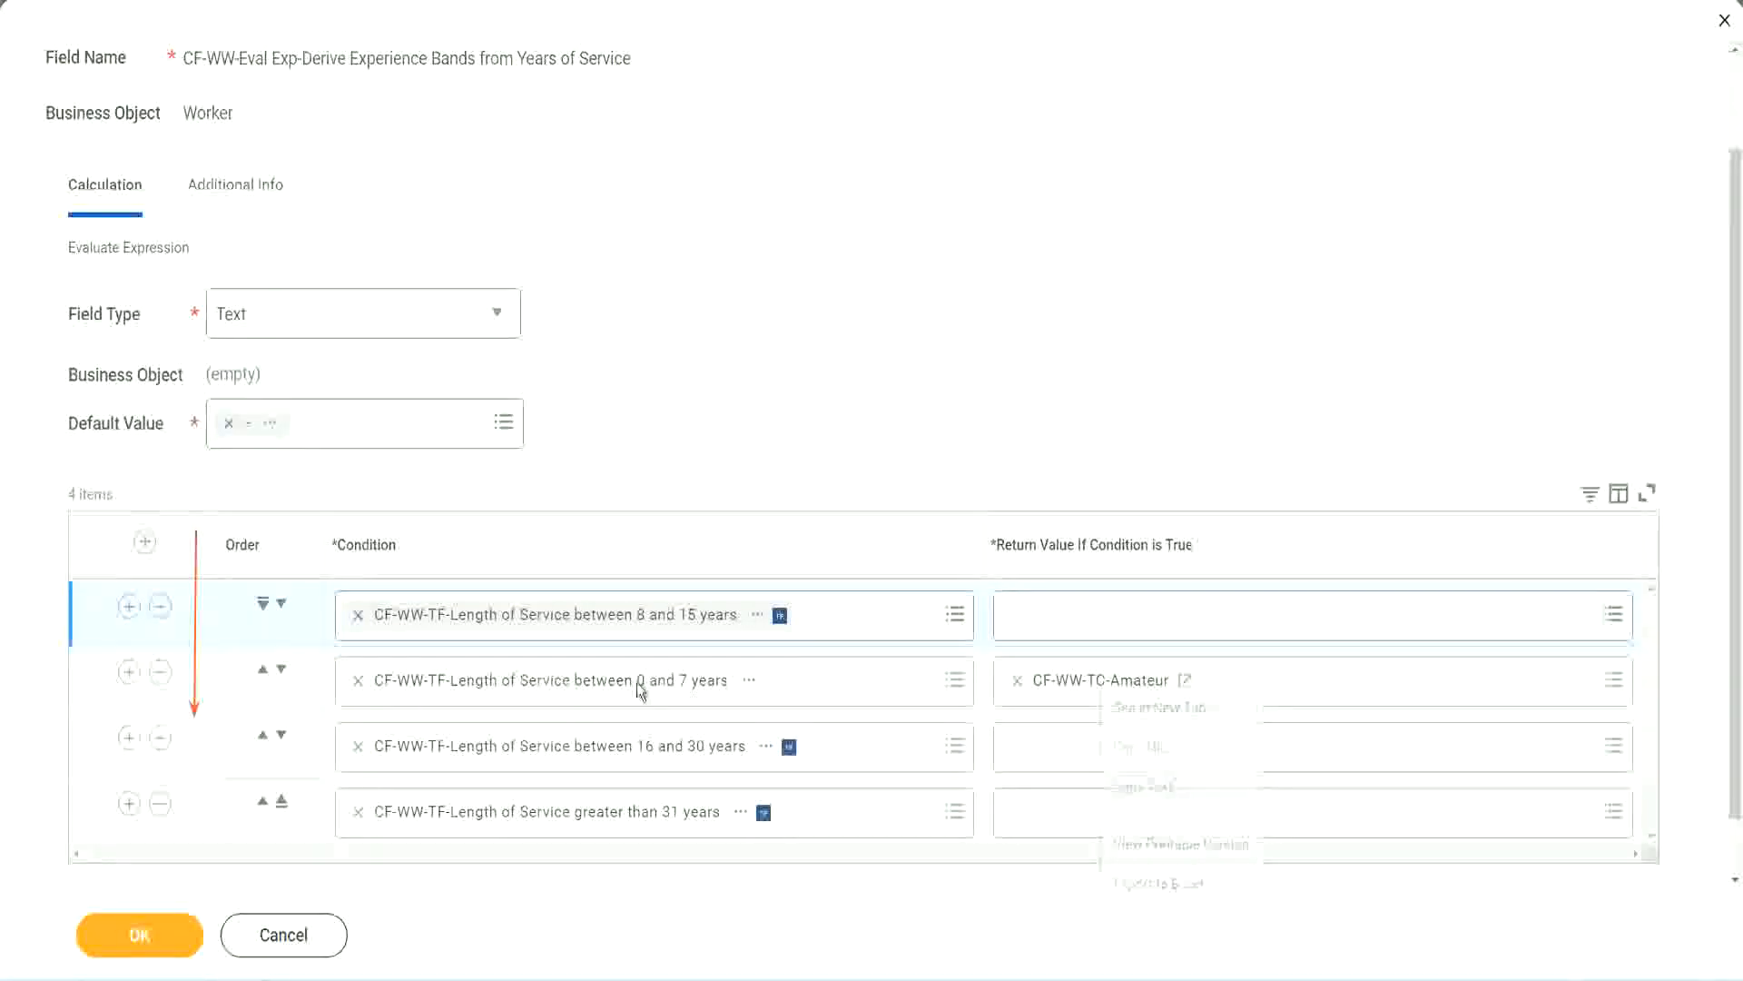
{"action": "left_click", "coordinate": [282, 603]}
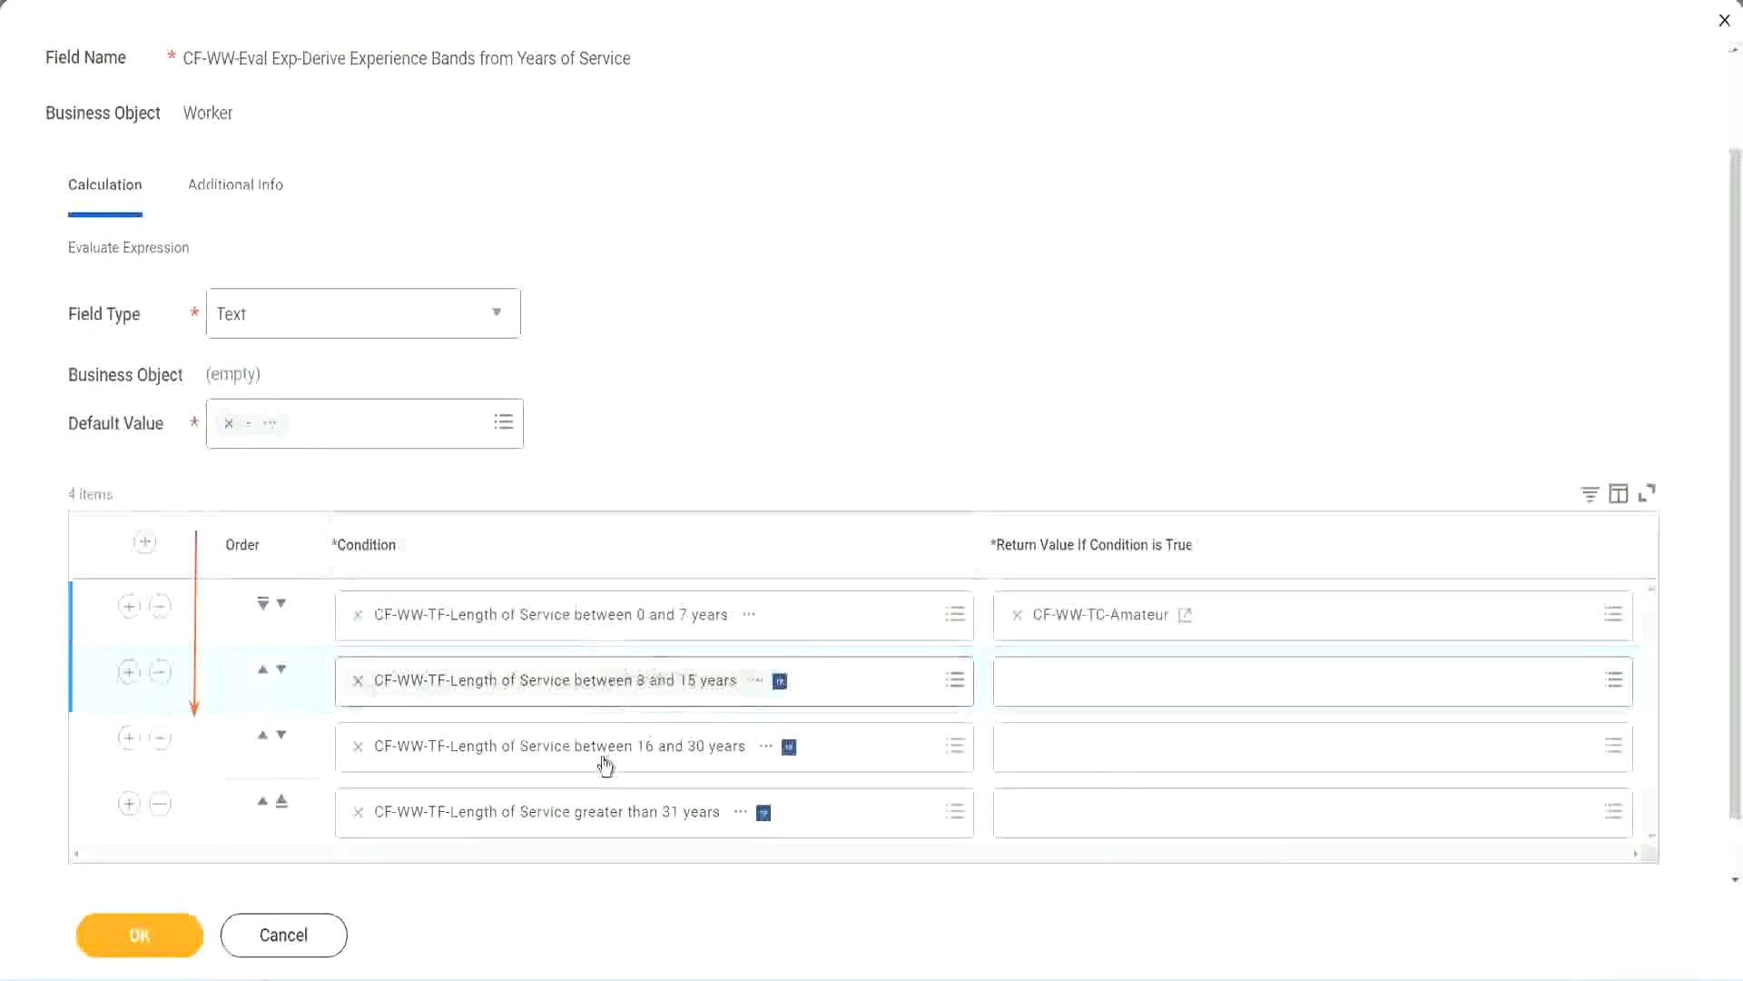
Create a calculated field named CF-WW-TC-Experienced for the 8 to 15 years row's return value, with business object Global and function Text Constant
{"action": "left_click", "coordinate": [1021, 681]}
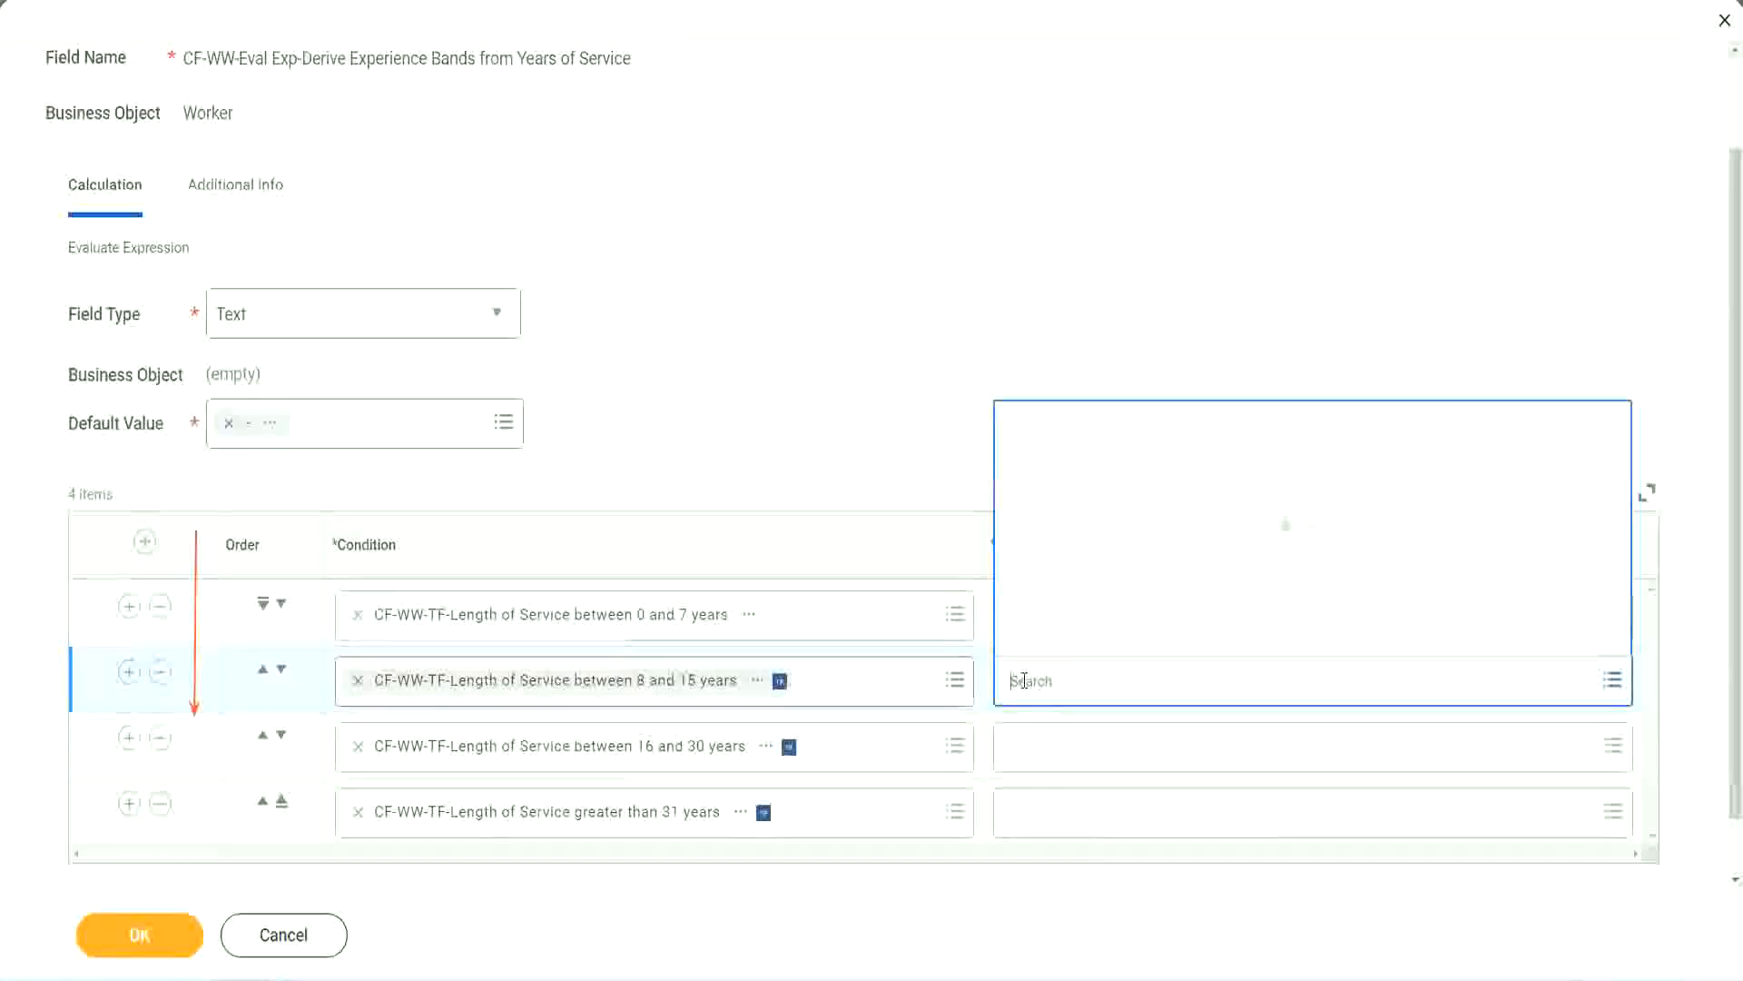
{"action": "left_click", "coordinate": [1082, 638]}
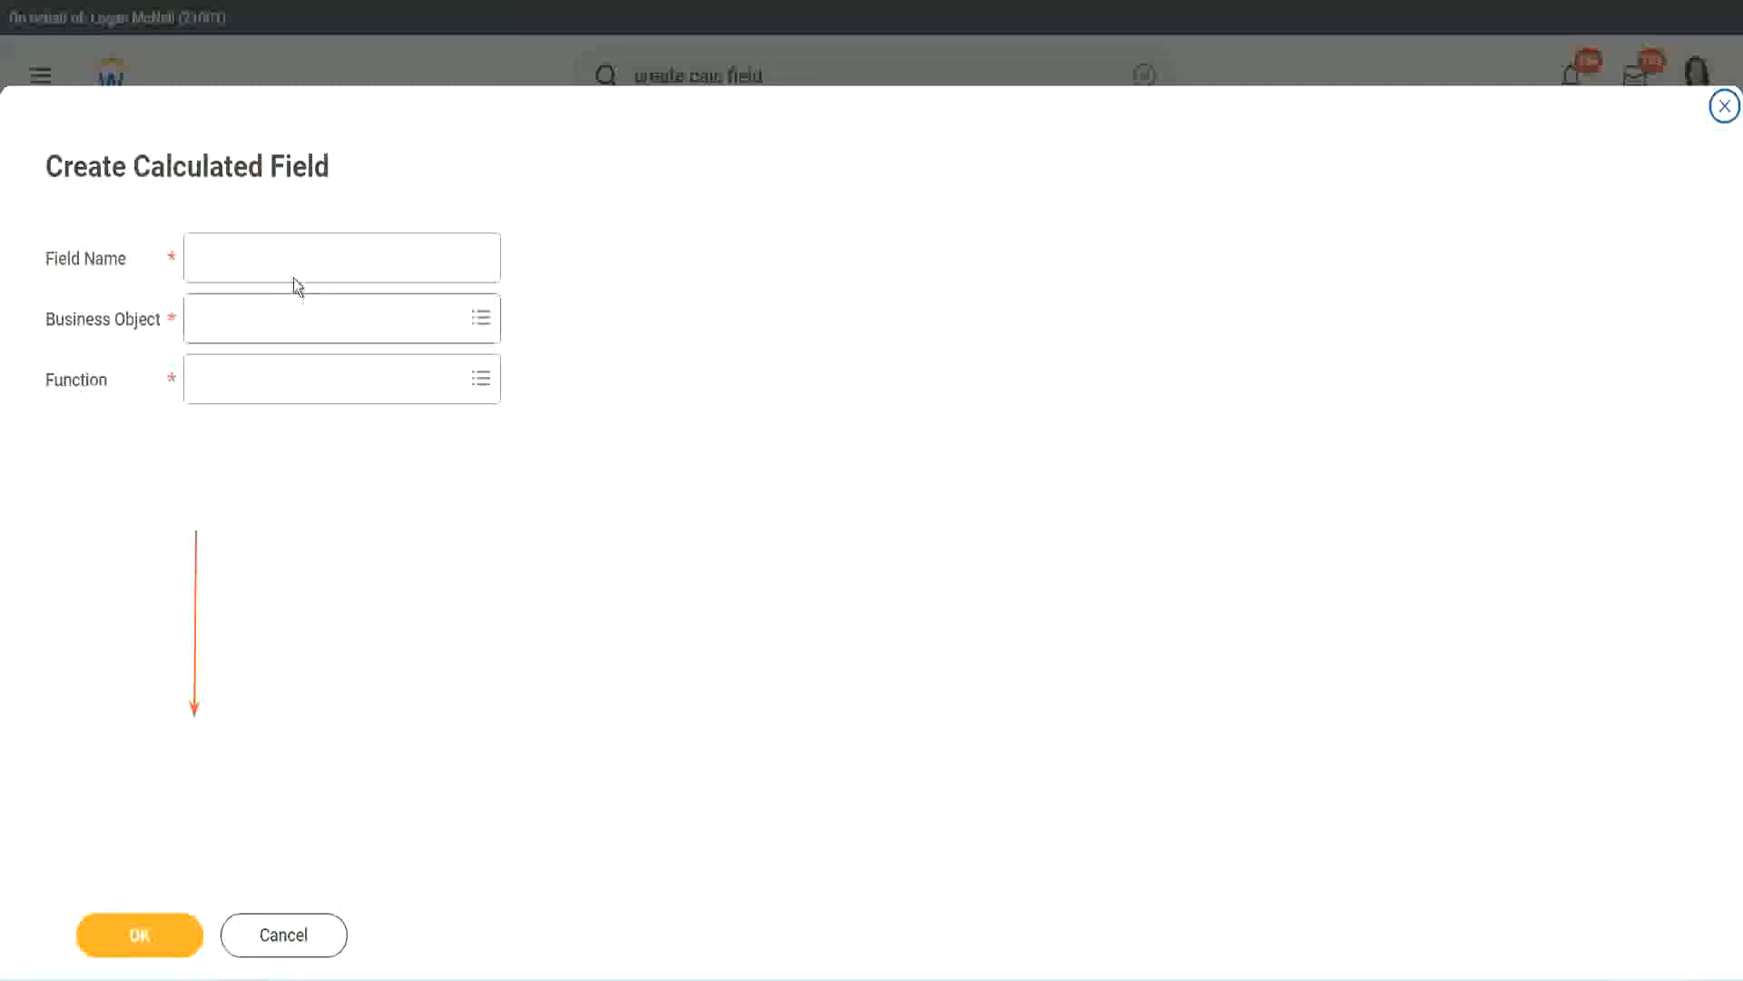
{"action": "left_click", "coordinate": [278, 257]}
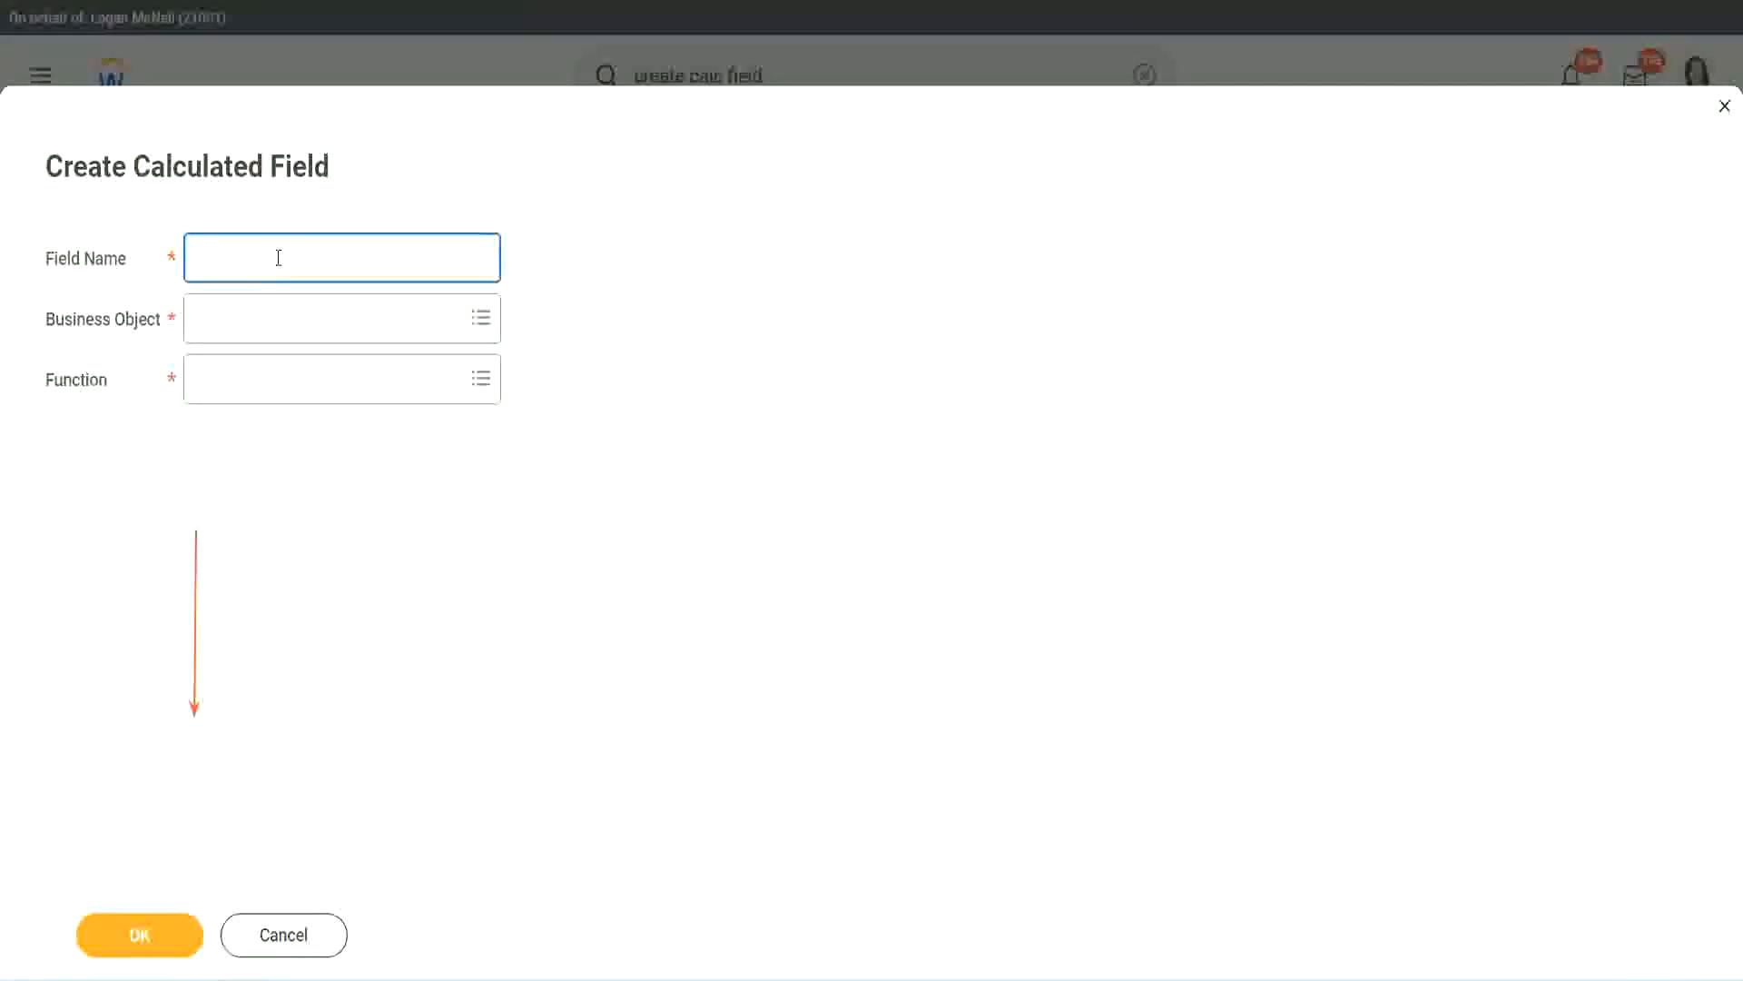
{"action": "key", "text": "ctrl+v"}
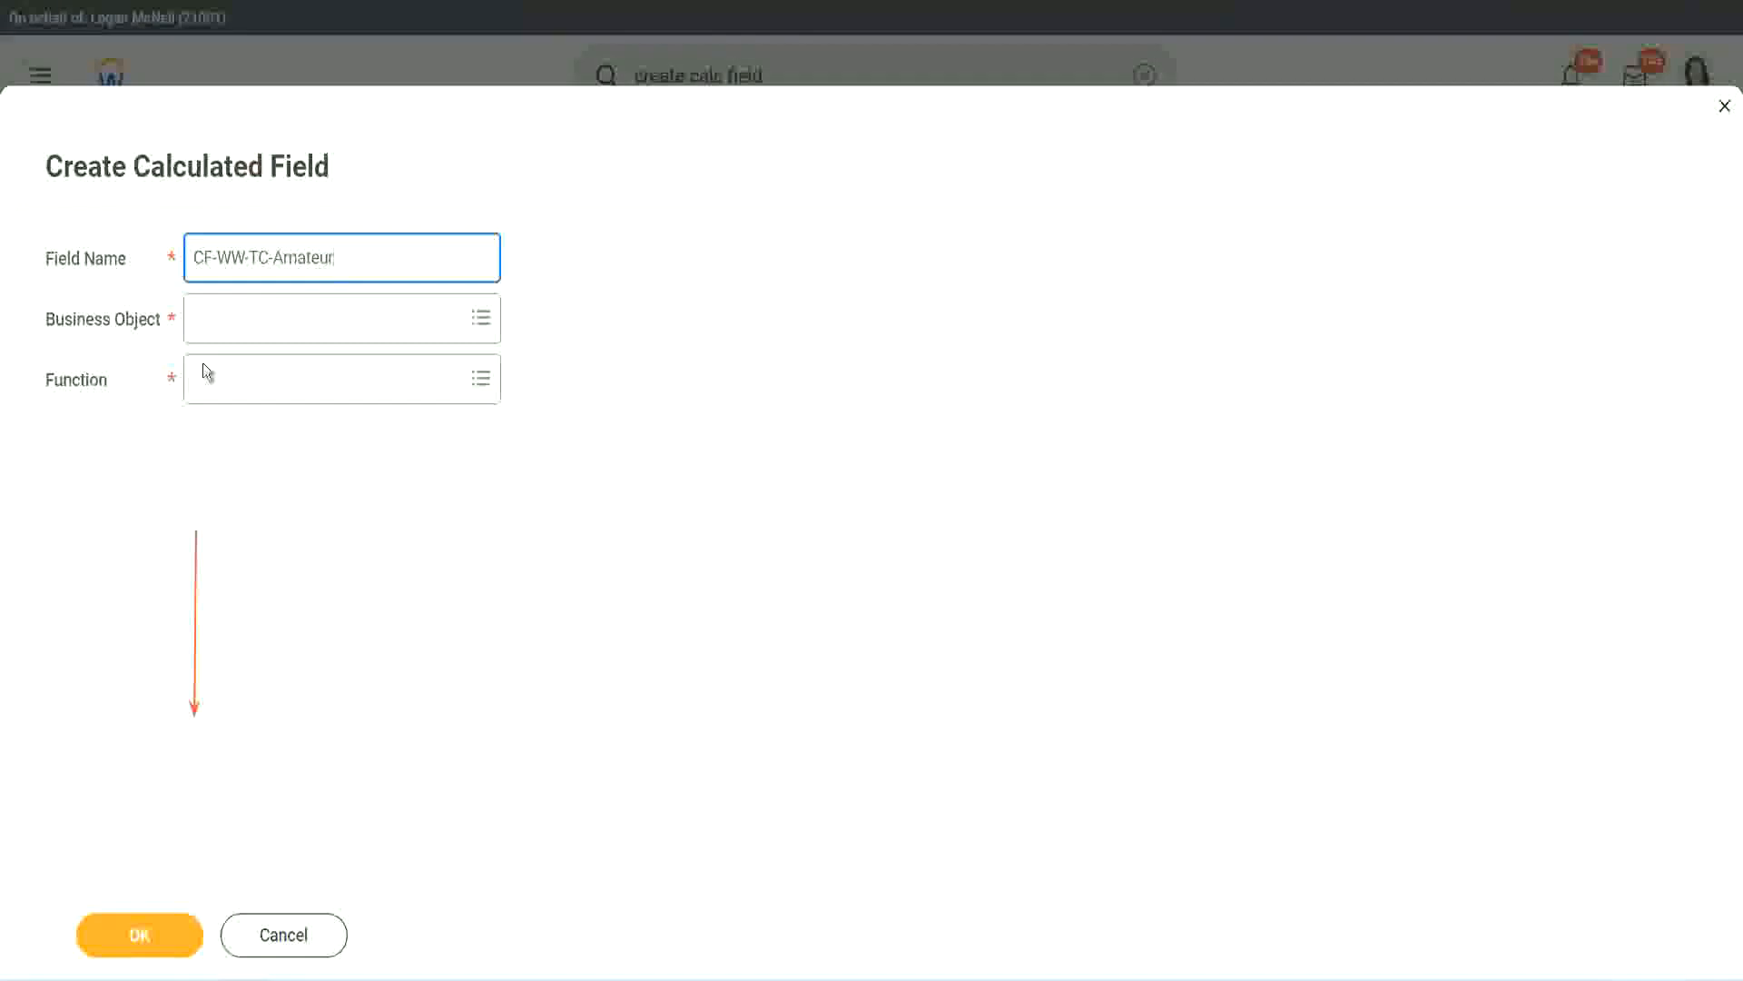
{"action": "double_click", "coordinate": [337, 259]}
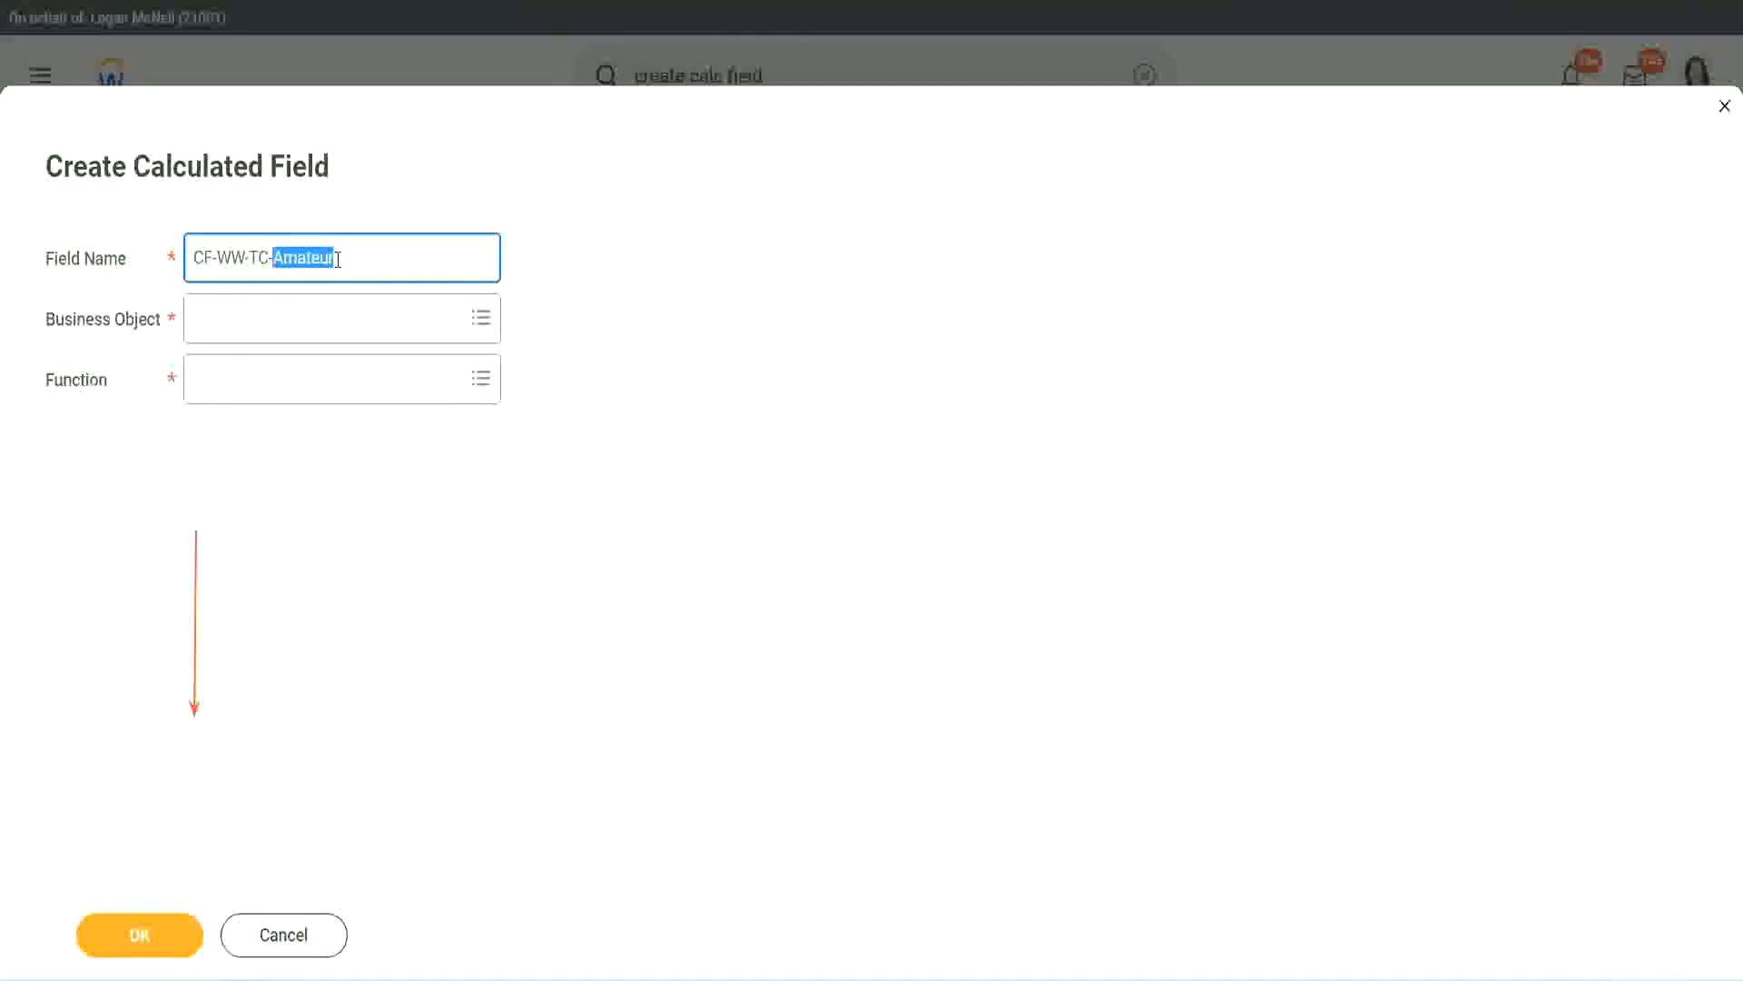
{"action": "type", "text": "Ex"}
{"action": "type", "text": "perienced"}
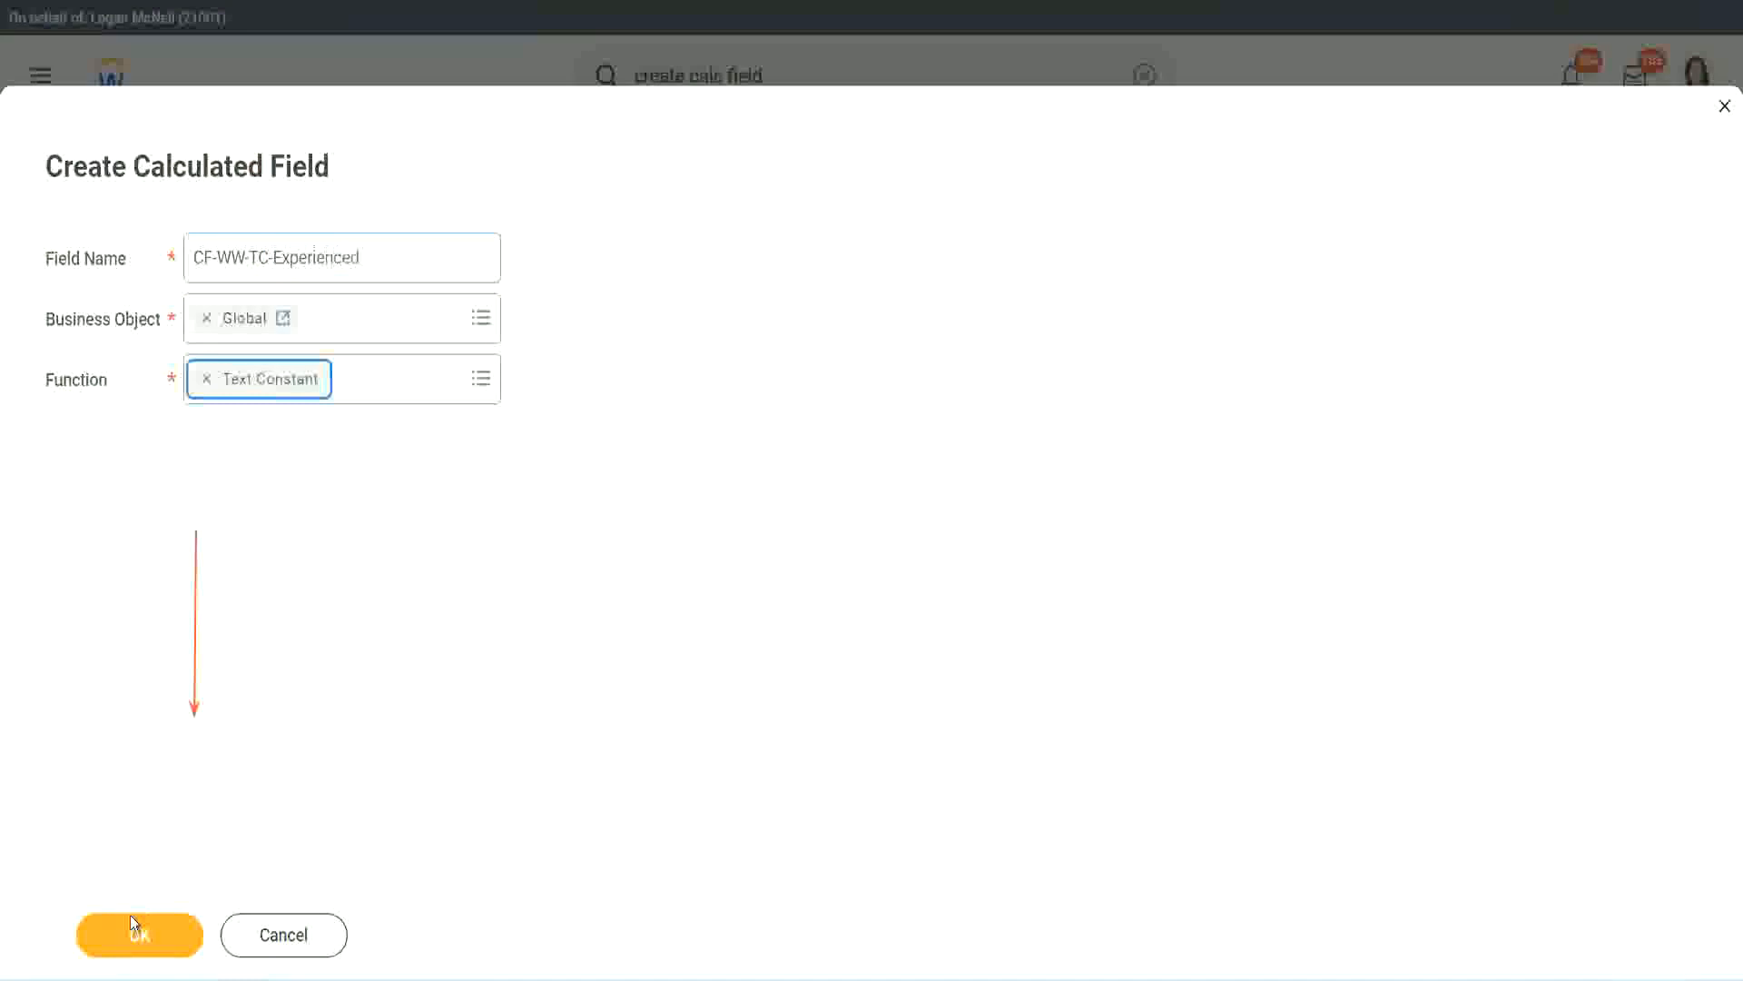
Enter Experienced as the text constant and save the CF-WW-TC-Experienced field
{"action": "left_click", "coordinate": [133, 931]}
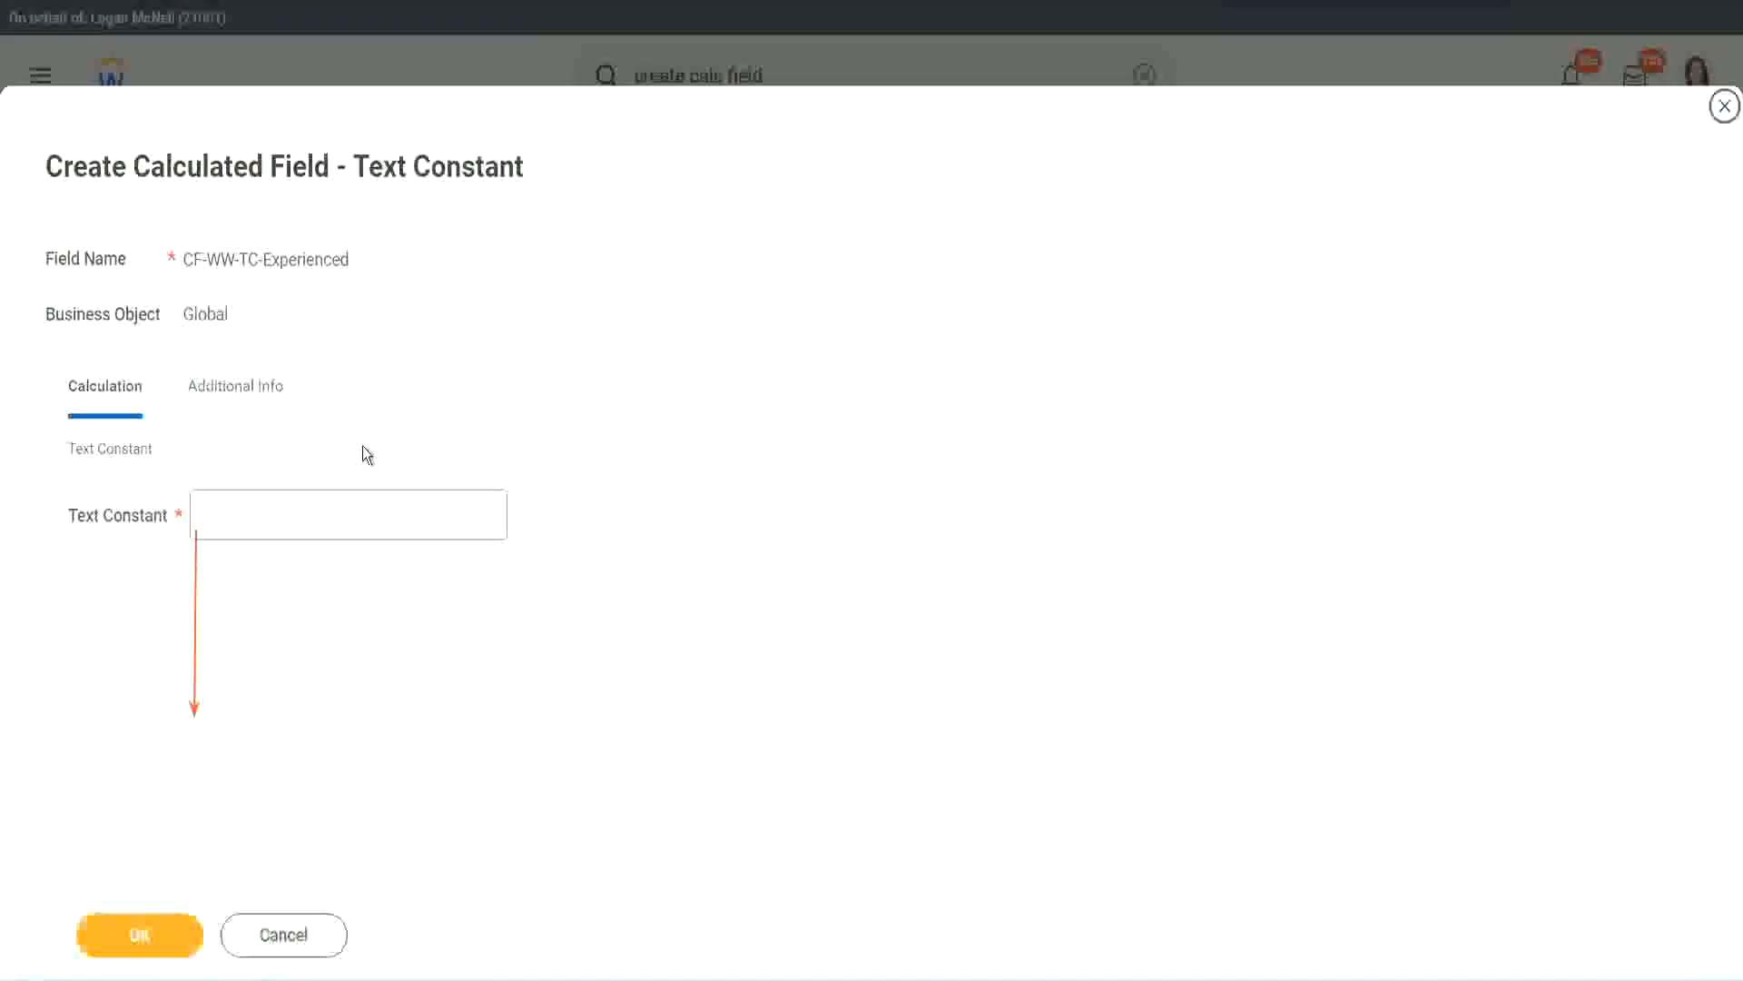
{"action": "left_click", "coordinate": [269, 514]}
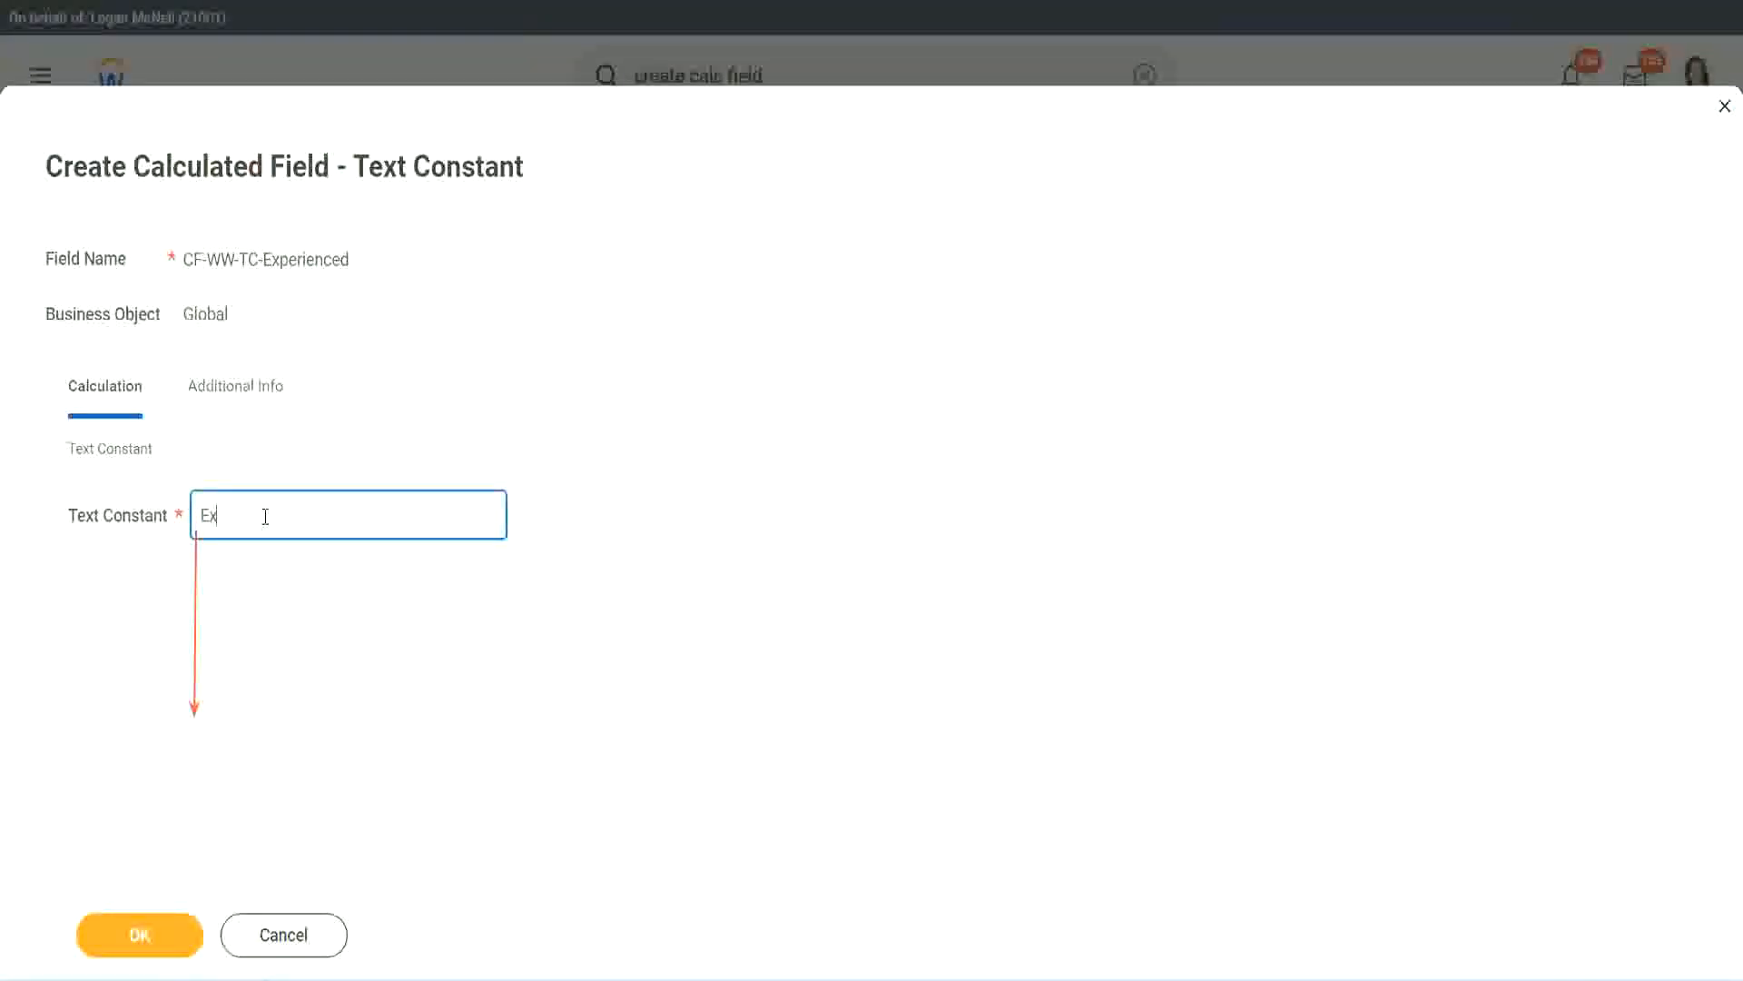
{"action": "left_click", "coordinate": [142, 935]}
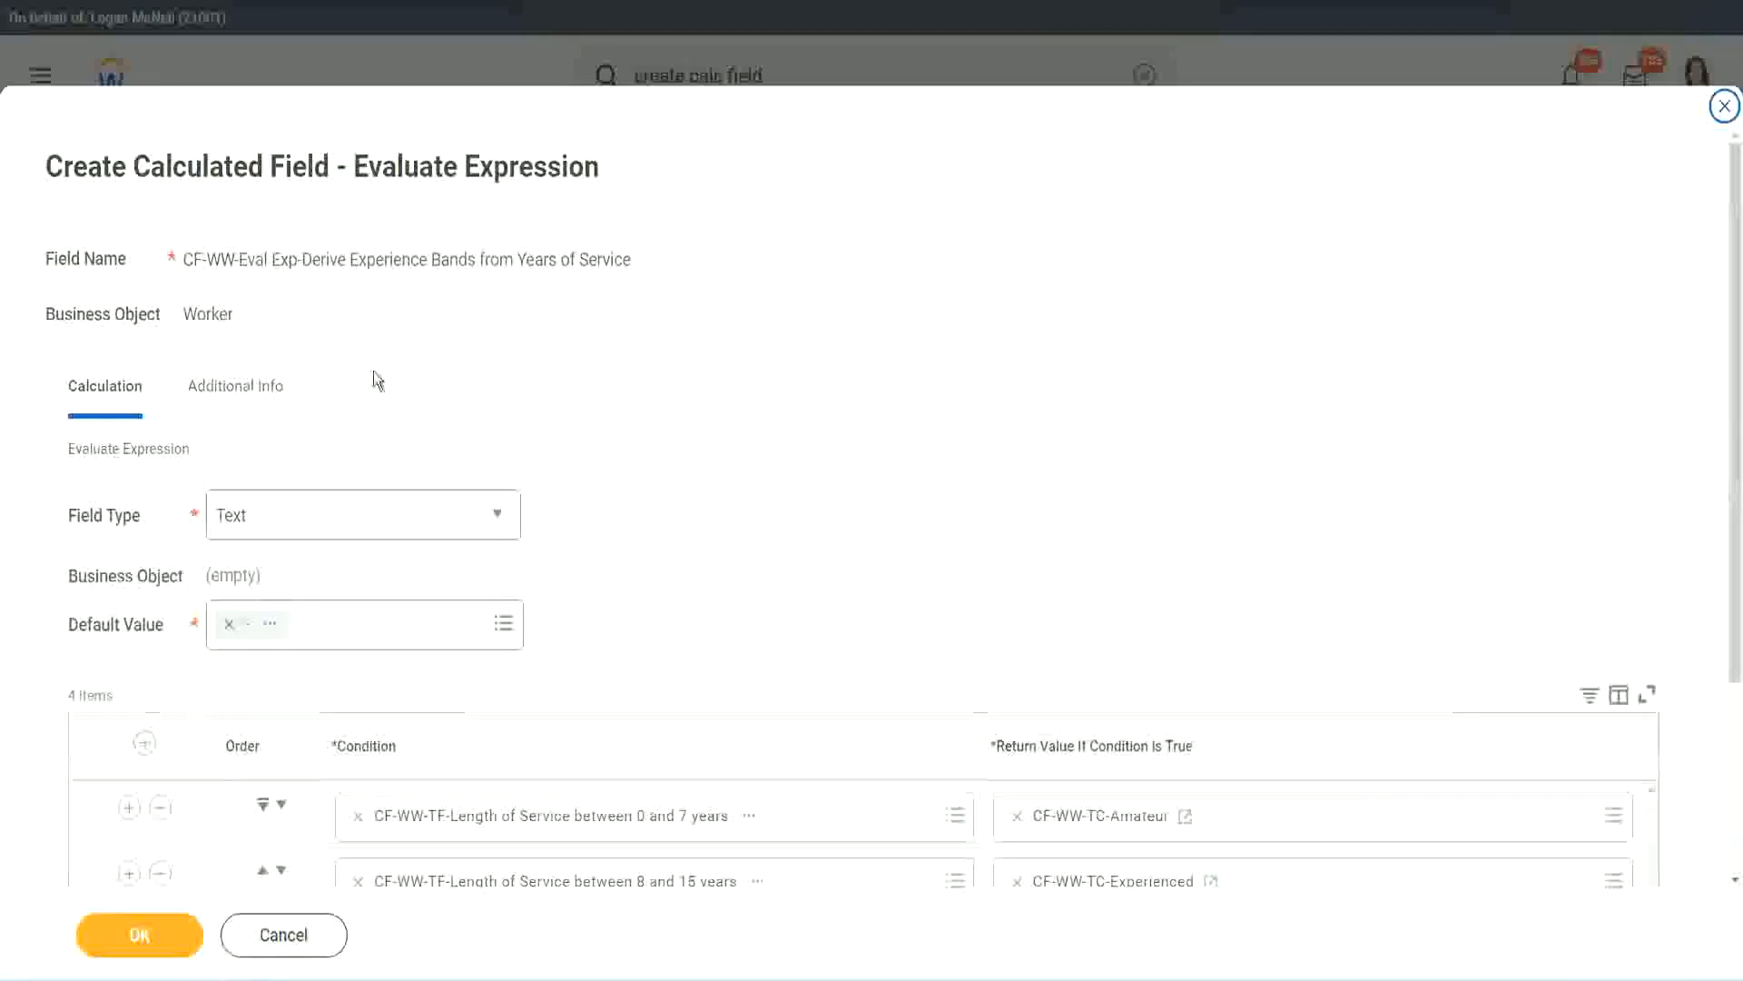
Start a calculated field for the 16 to 30 years row's return value, pasting the copied name and choosing Global as the business object
{"action": "scroll", "coordinate": [805, 474], "scroll_direction": "down", "scroll_amount": 3}
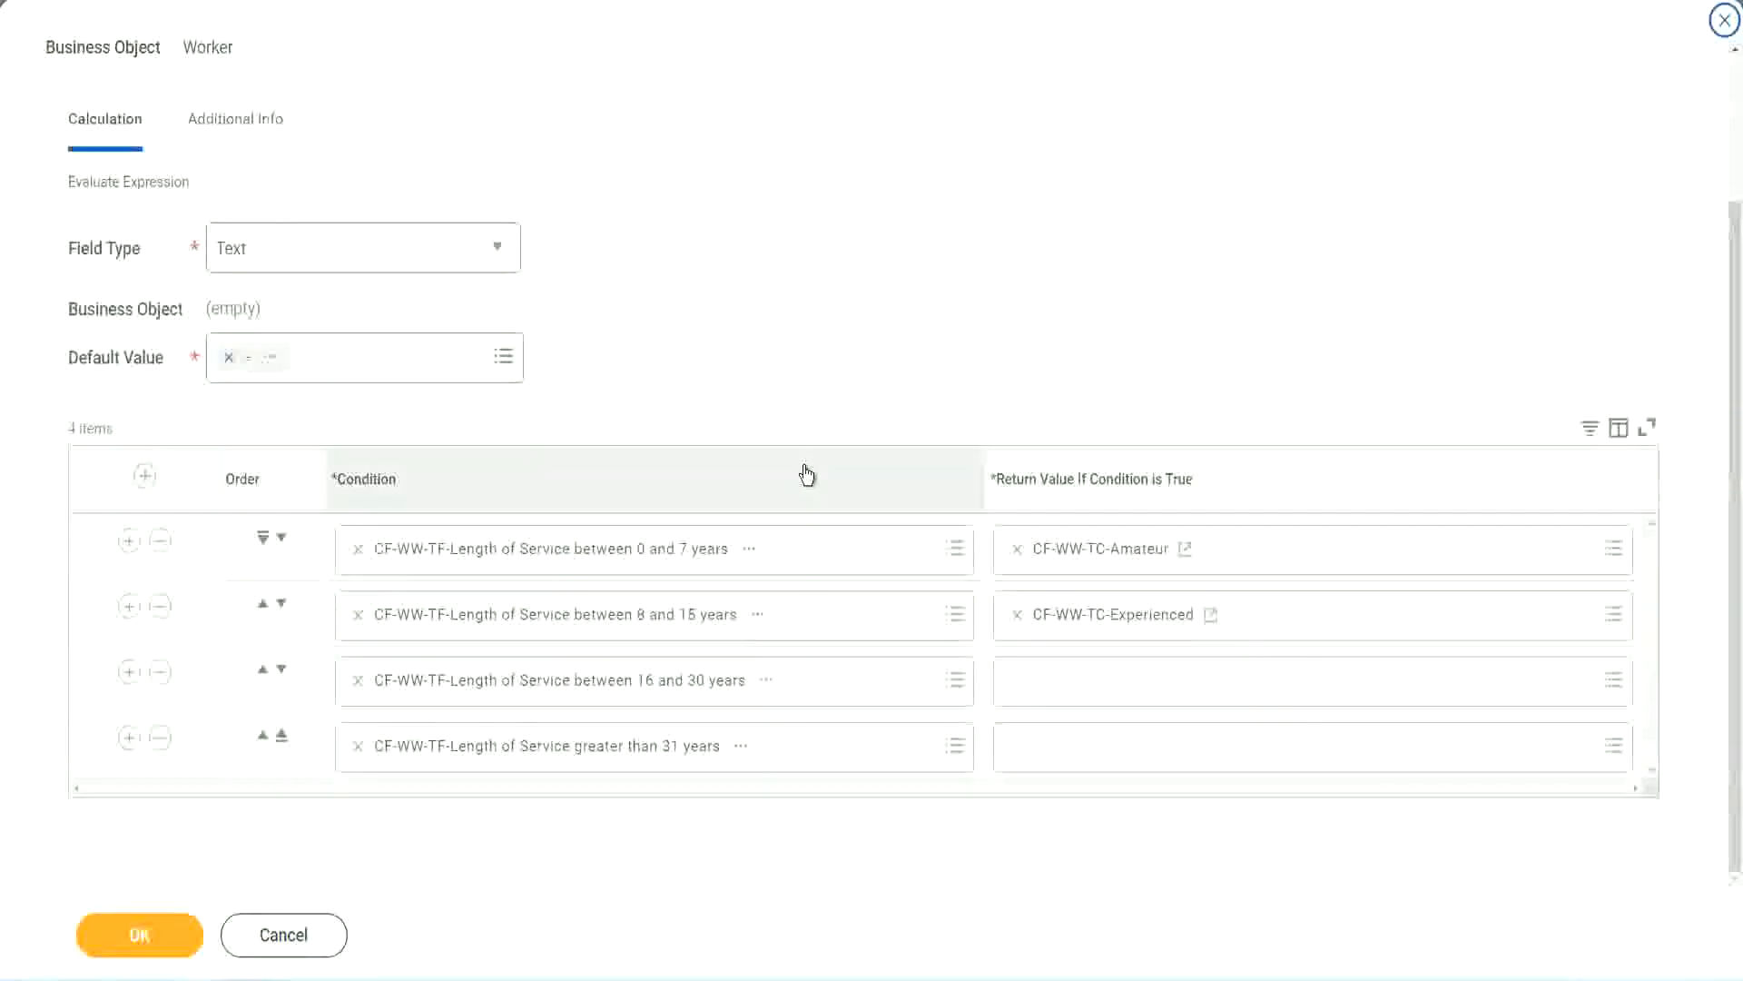
{"action": "left_click", "coordinate": [1086, 690]}
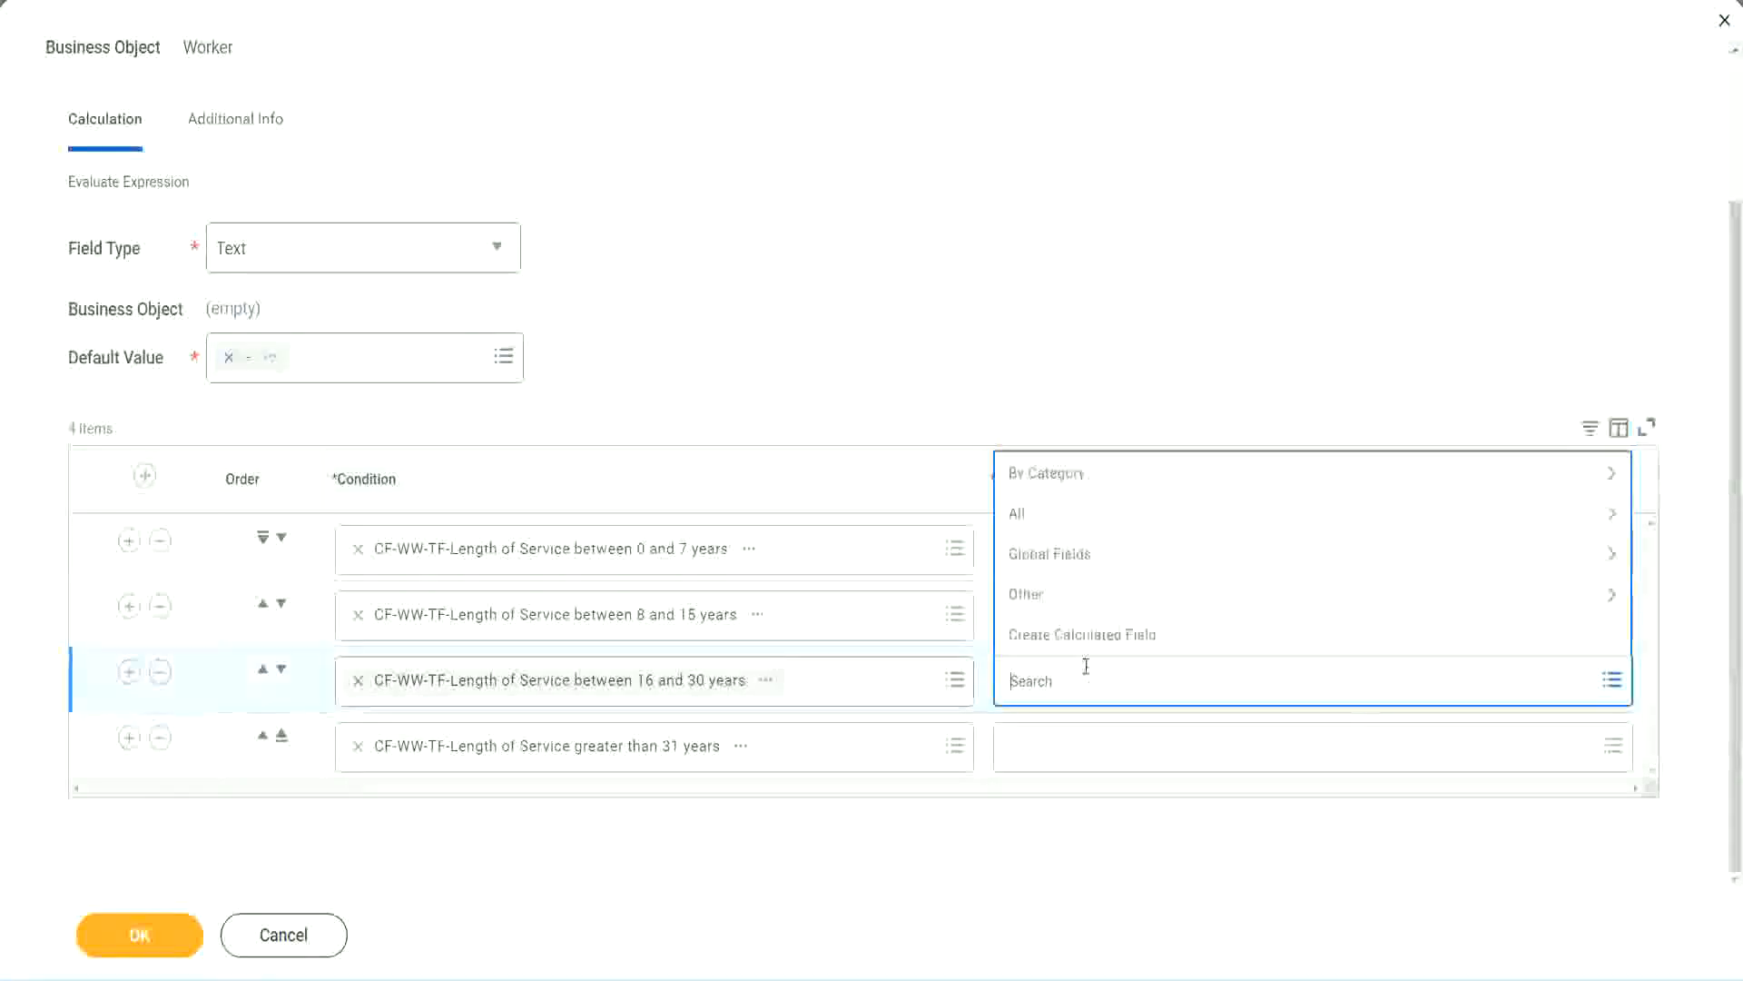
{"action": "left_click", "coordinate": [1093, 633]}
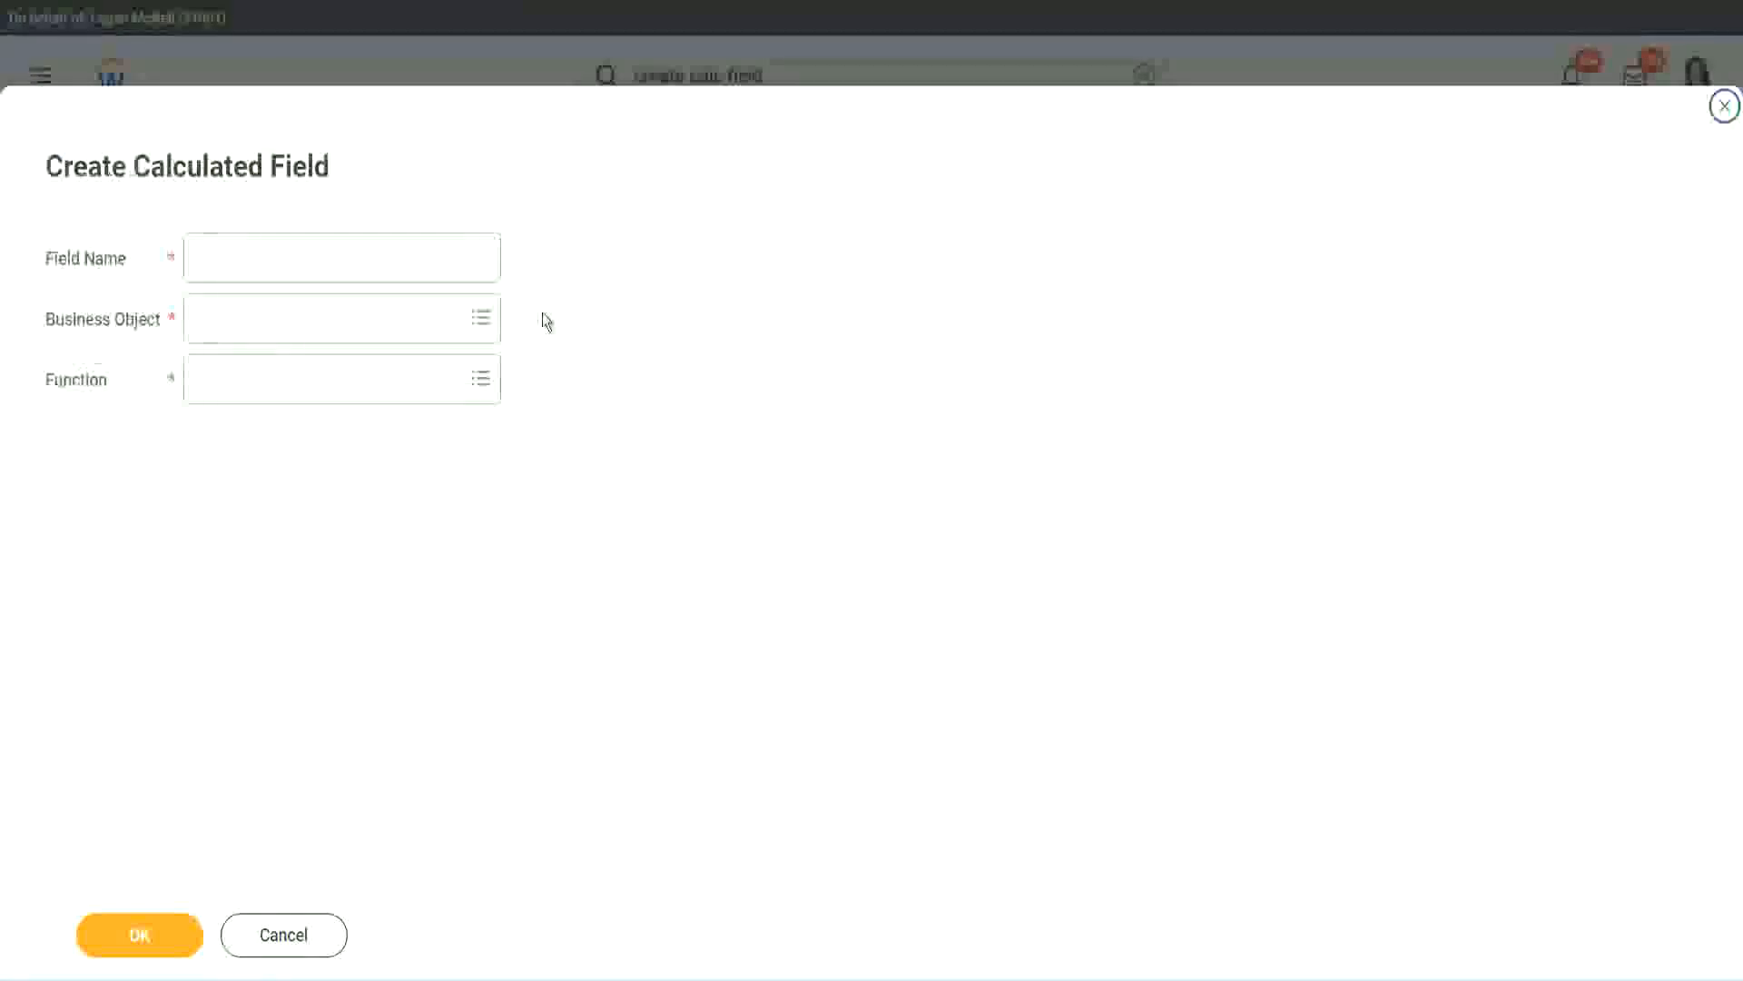
{"action": "left_click", "coordinate": [370, 257]}
{"action": "key", "text": "ctrl+v"}
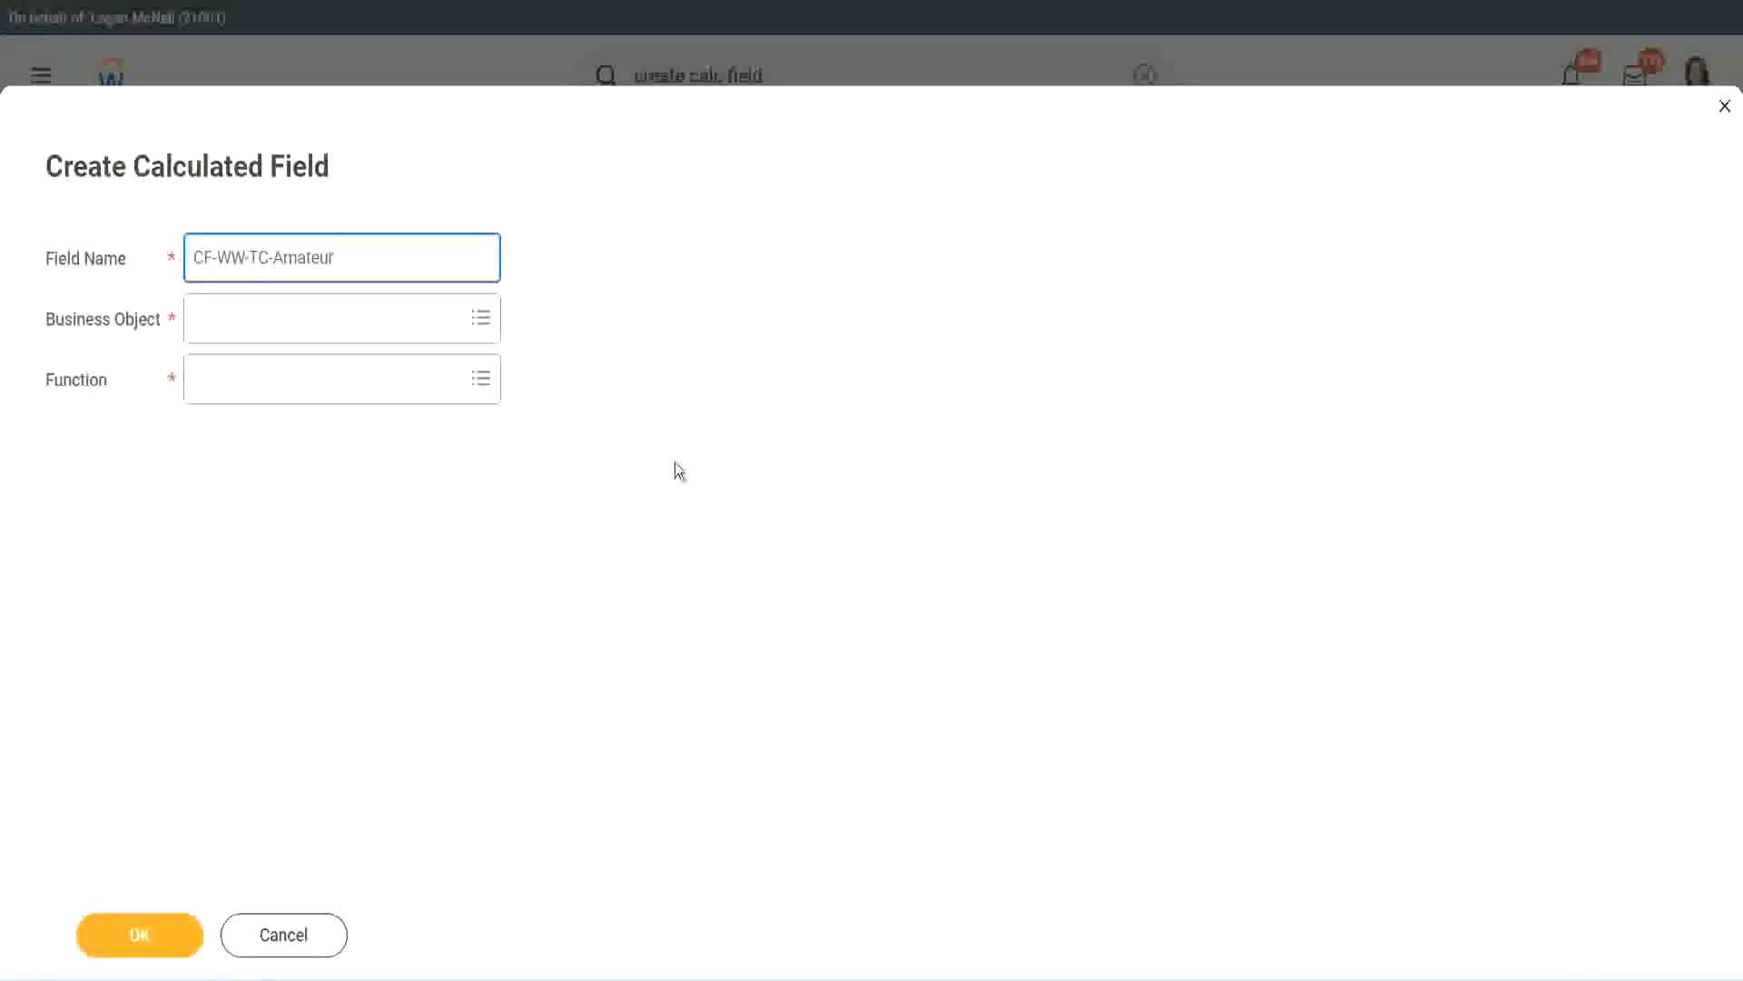
{"action": "left_click", "coordinate": [200, 319]}
{"action": "type", "text": "global"}
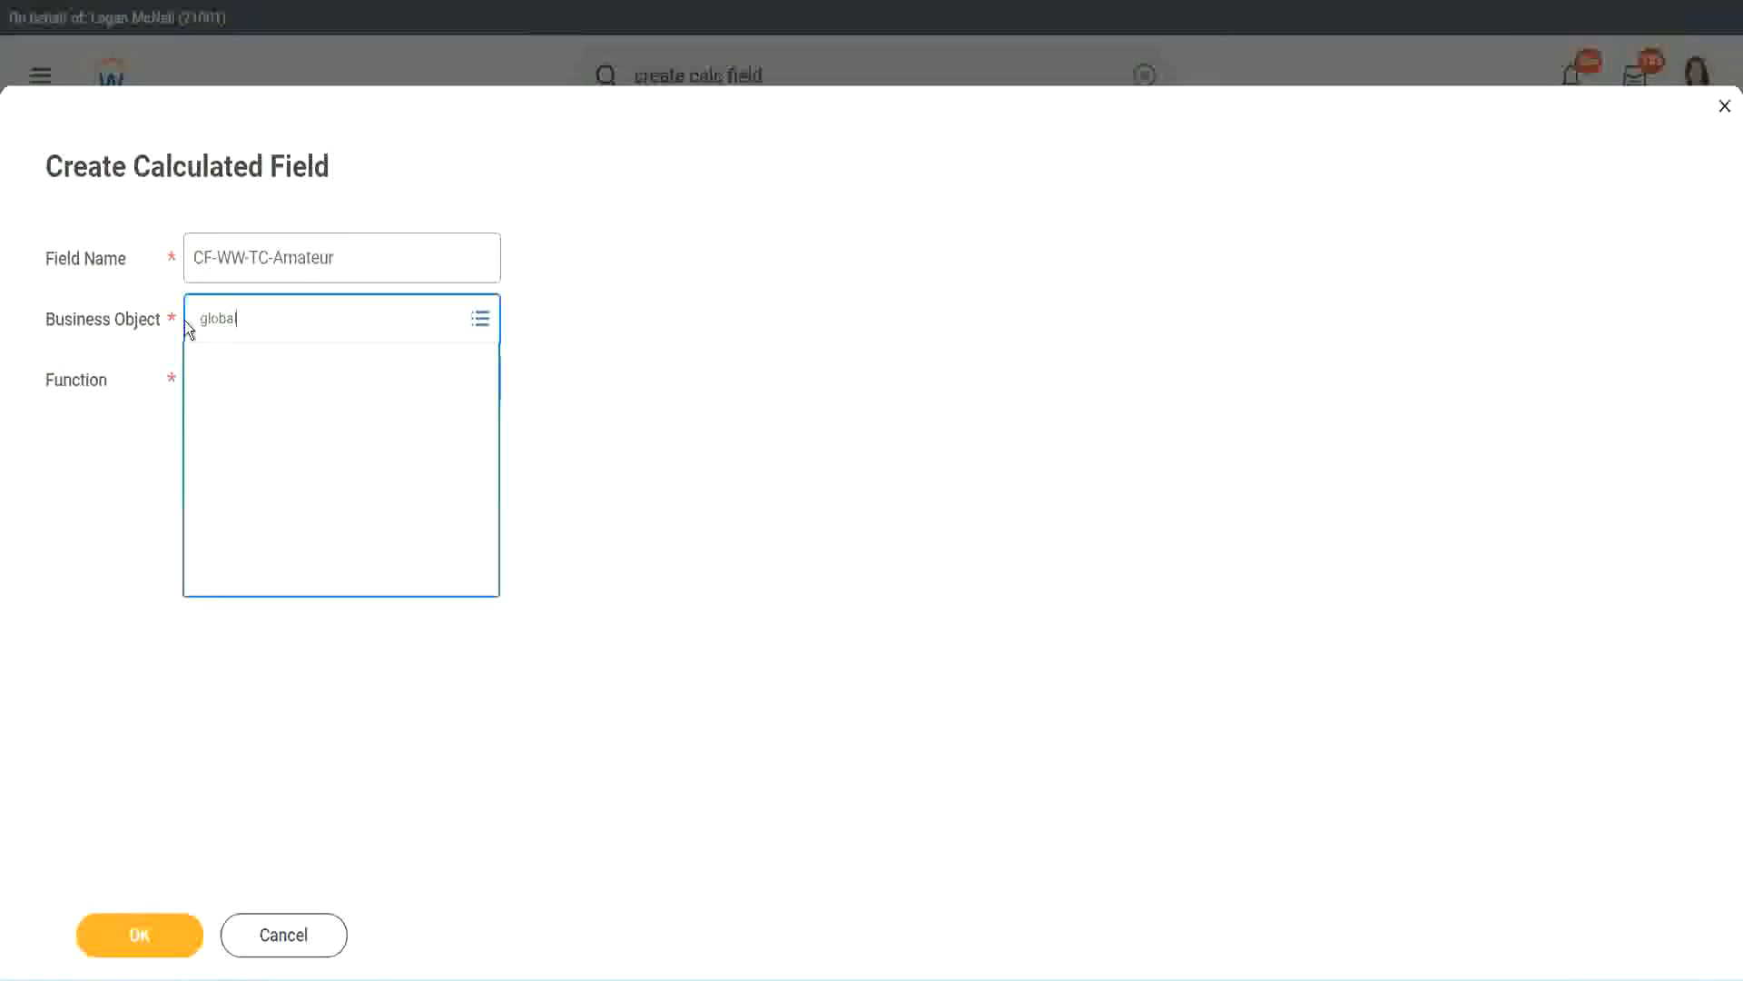
{"action": "key", "text": "Return"}
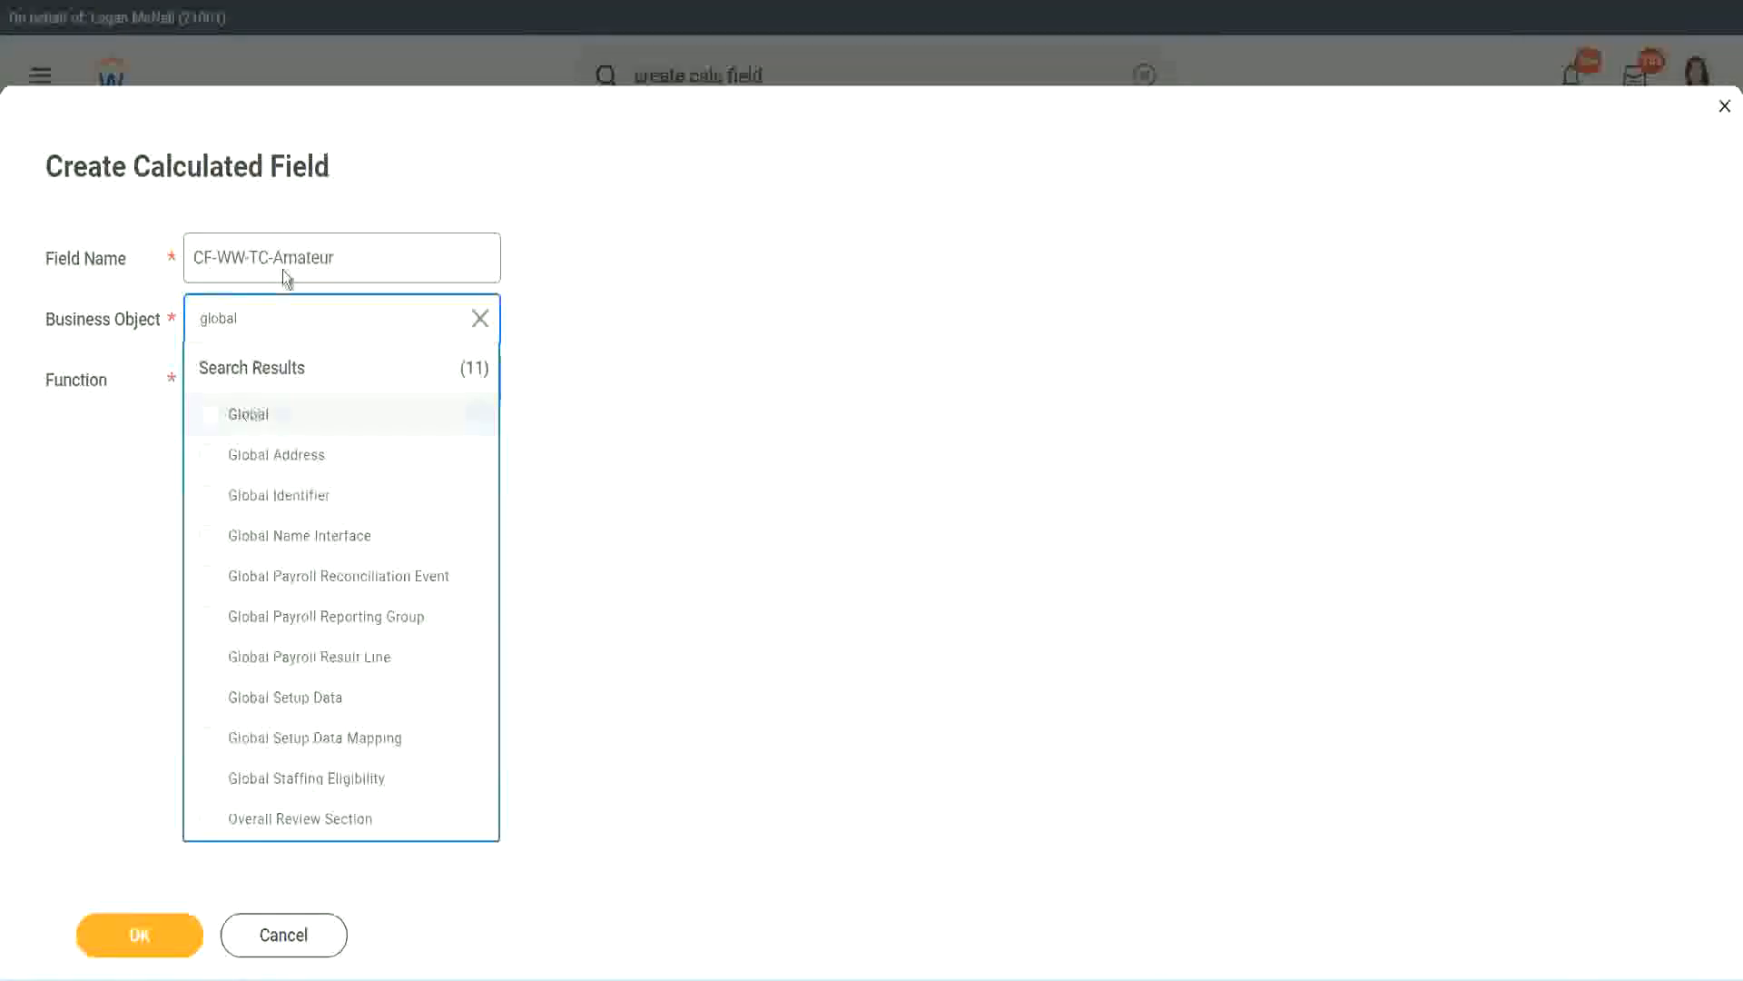
Rename the new calculated field as CF-WW-TC-Senior and set its function to Text Constant
{"action": "left_click", "coordinate": [289, 259]}
{"action": "double_click", "coordinate": [299, 257]}
{"action": "type", "text": "S"}
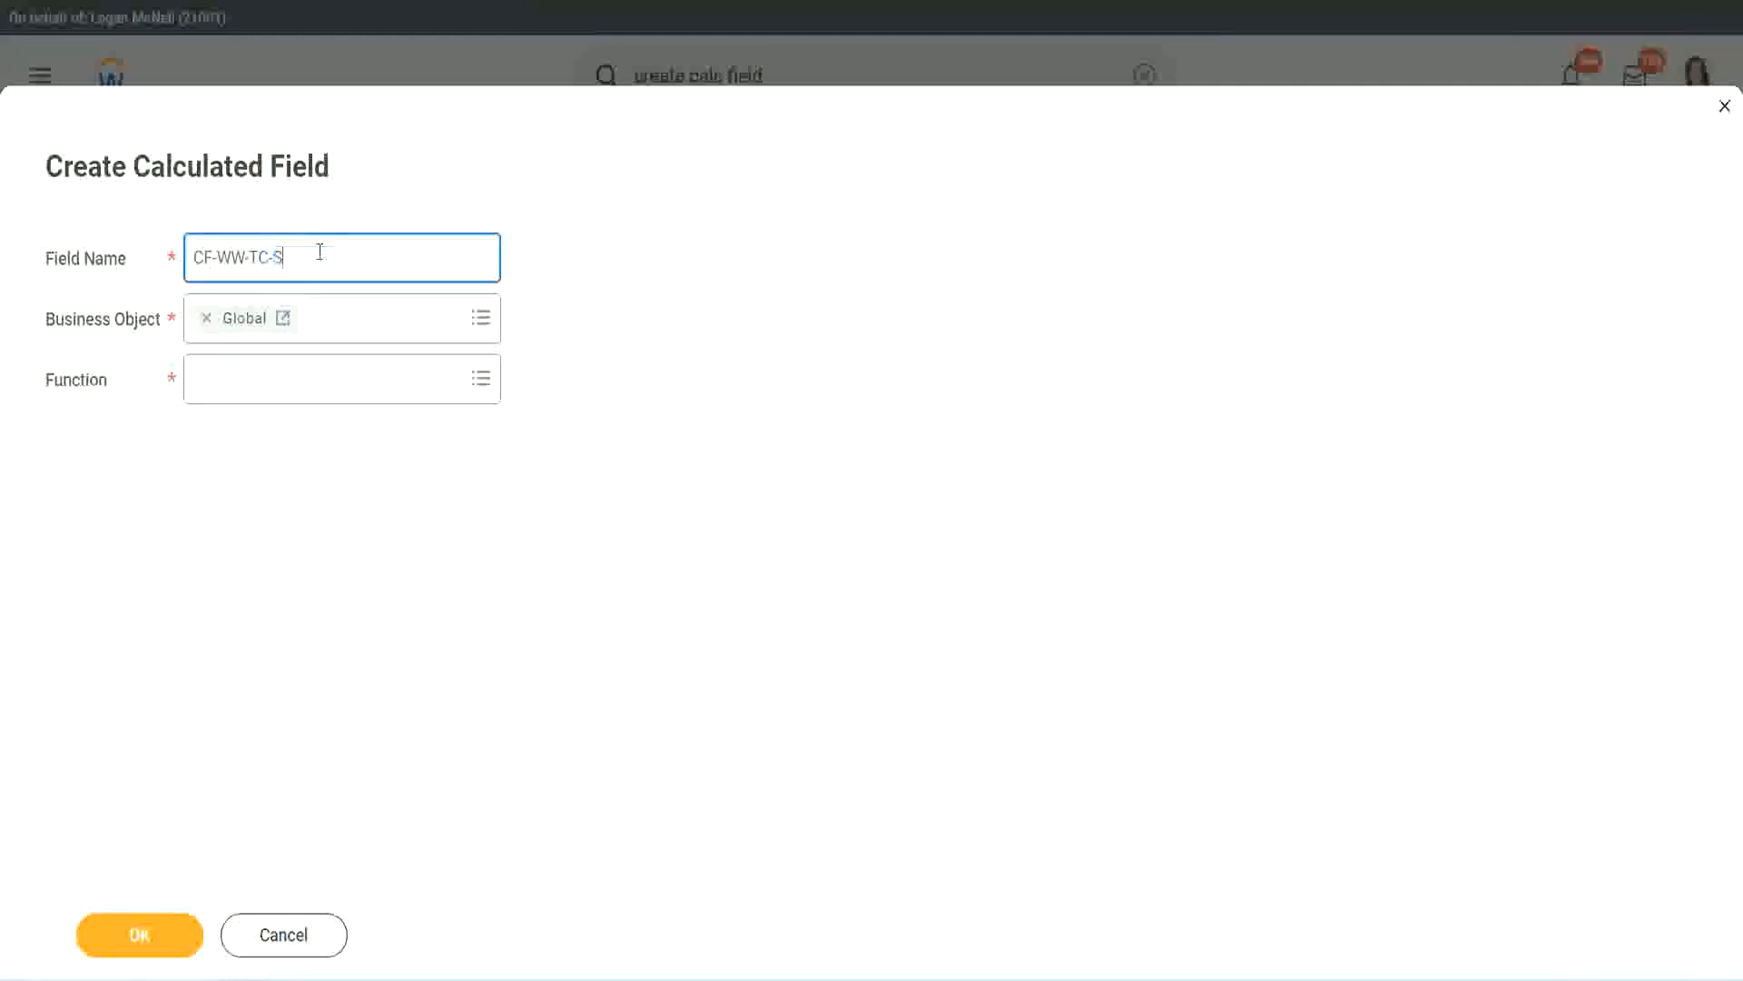
{"action": "type", "text": "enior"}
{"action": "left_click", "coordinate": [278, 397]}
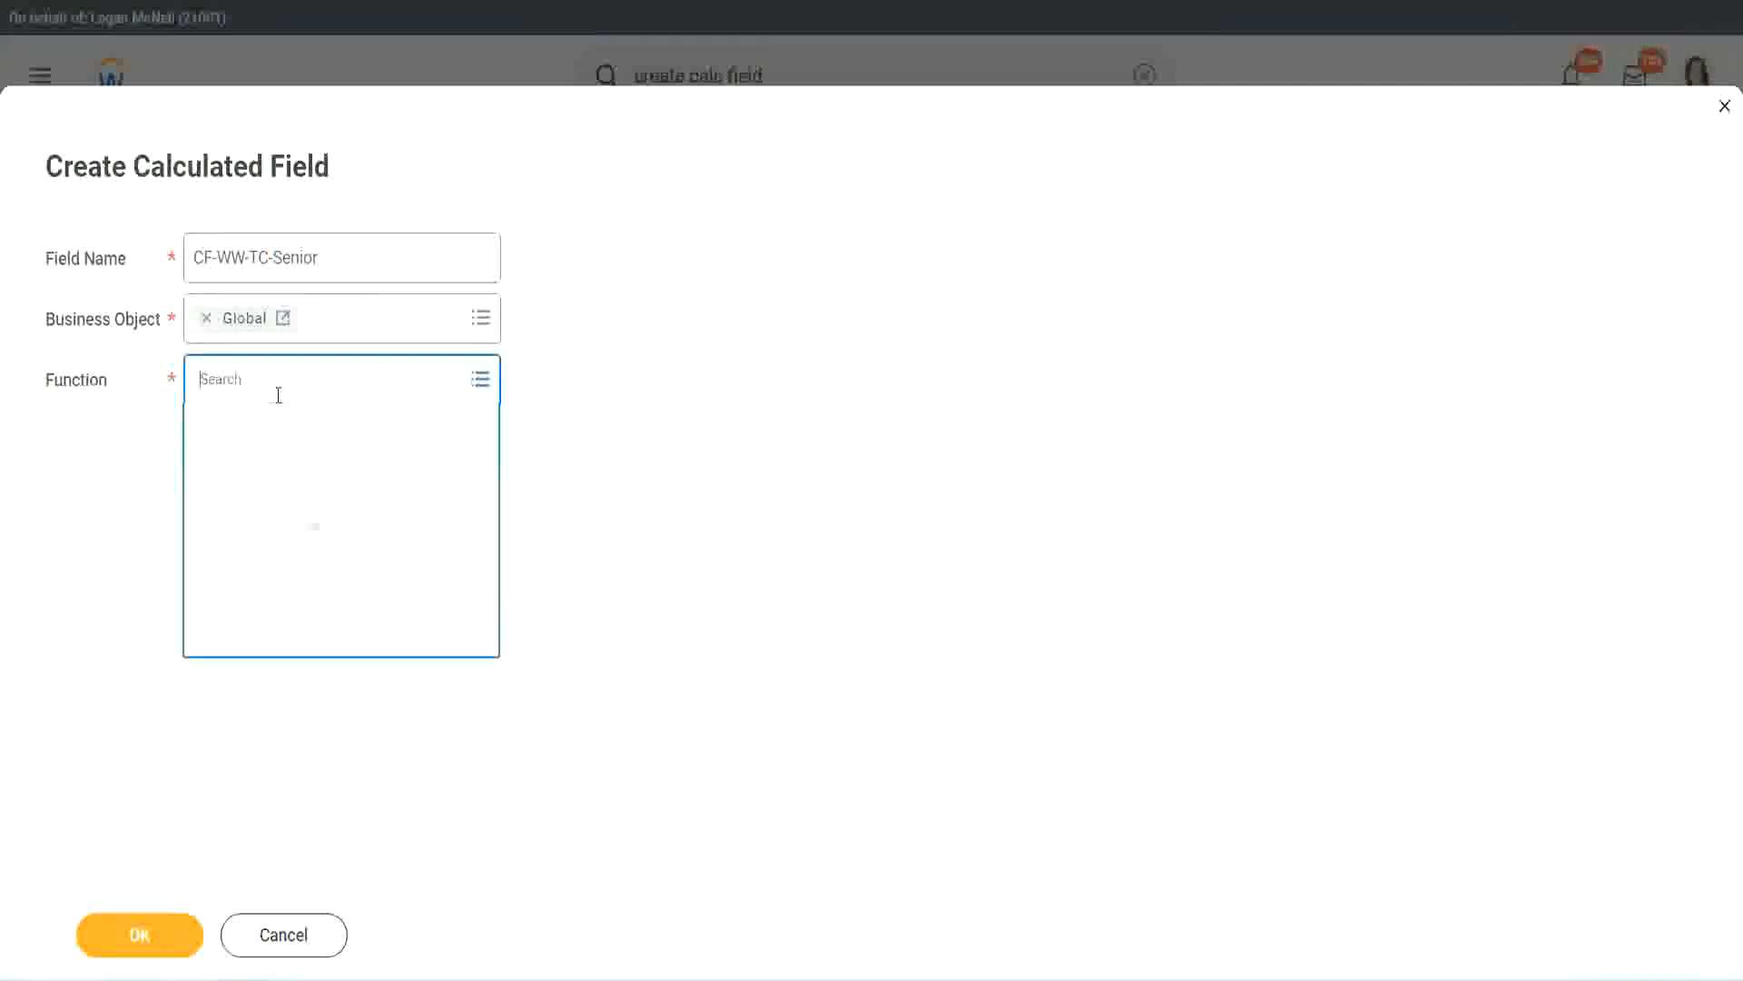
{"action": "type", "text": "tc"}
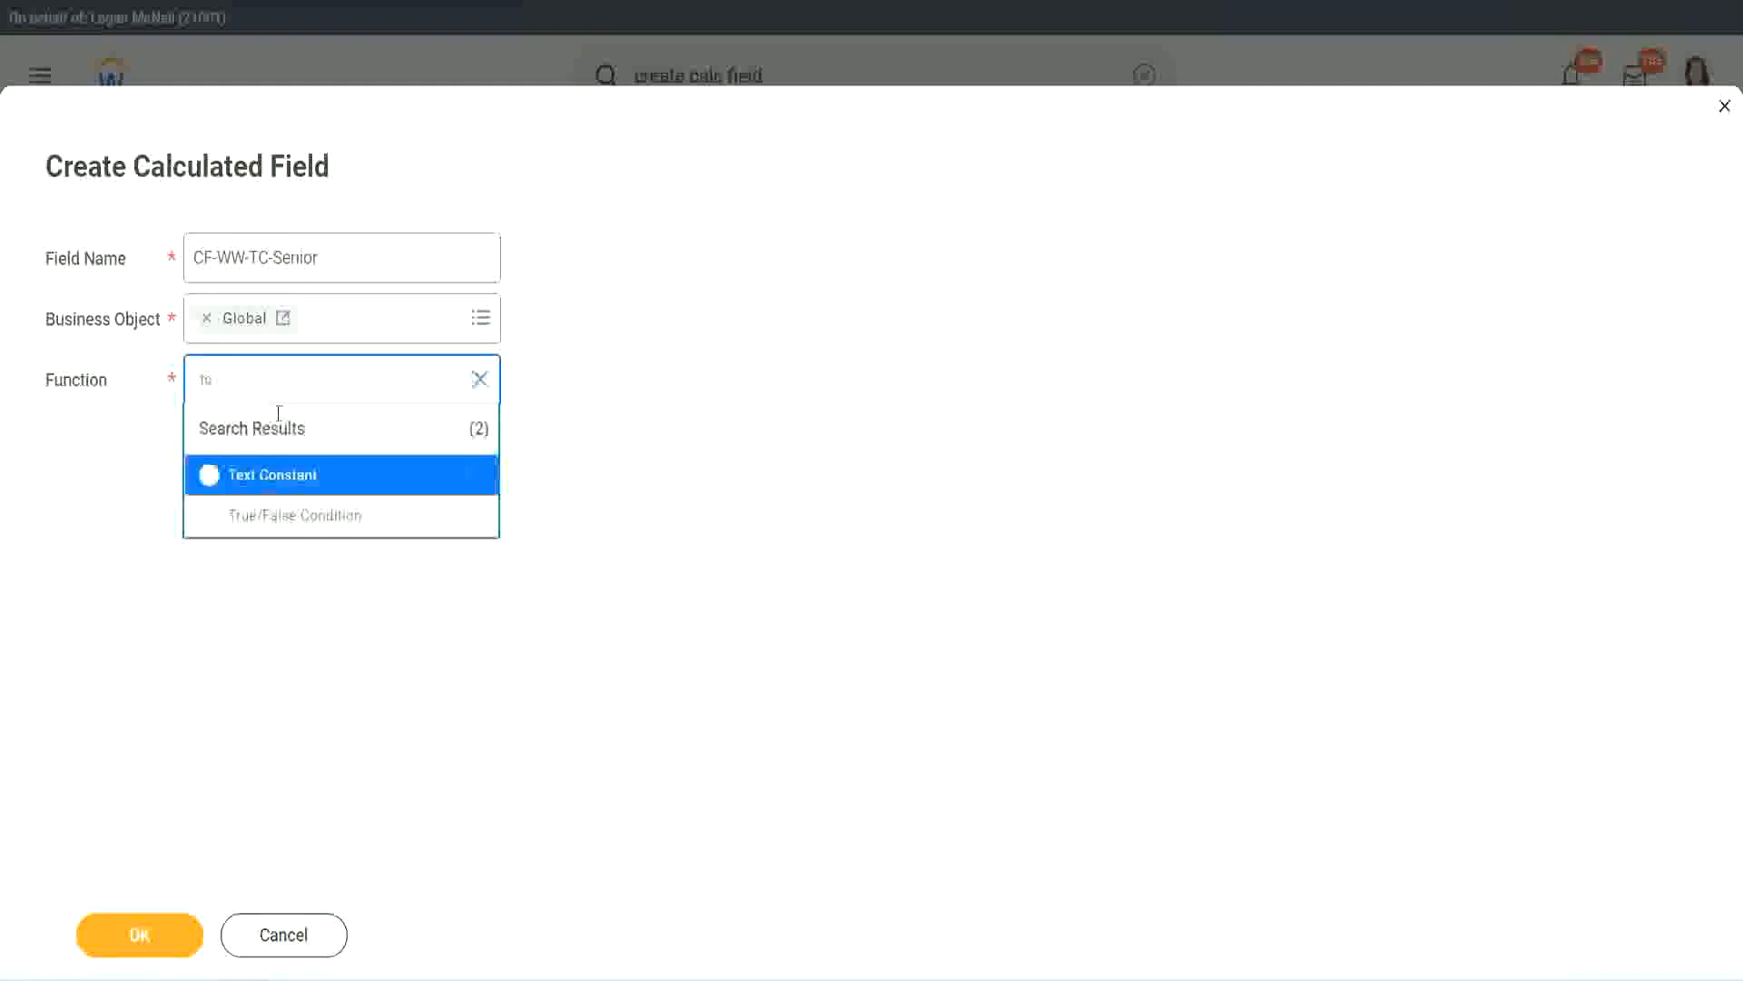
{"action": "left_click", "coordinate": [269, 473]}
Enter Senior as the text constant and save the CF-WW-TC-Senior field
{"action": "left_click", "coordinate": [156, 942]}
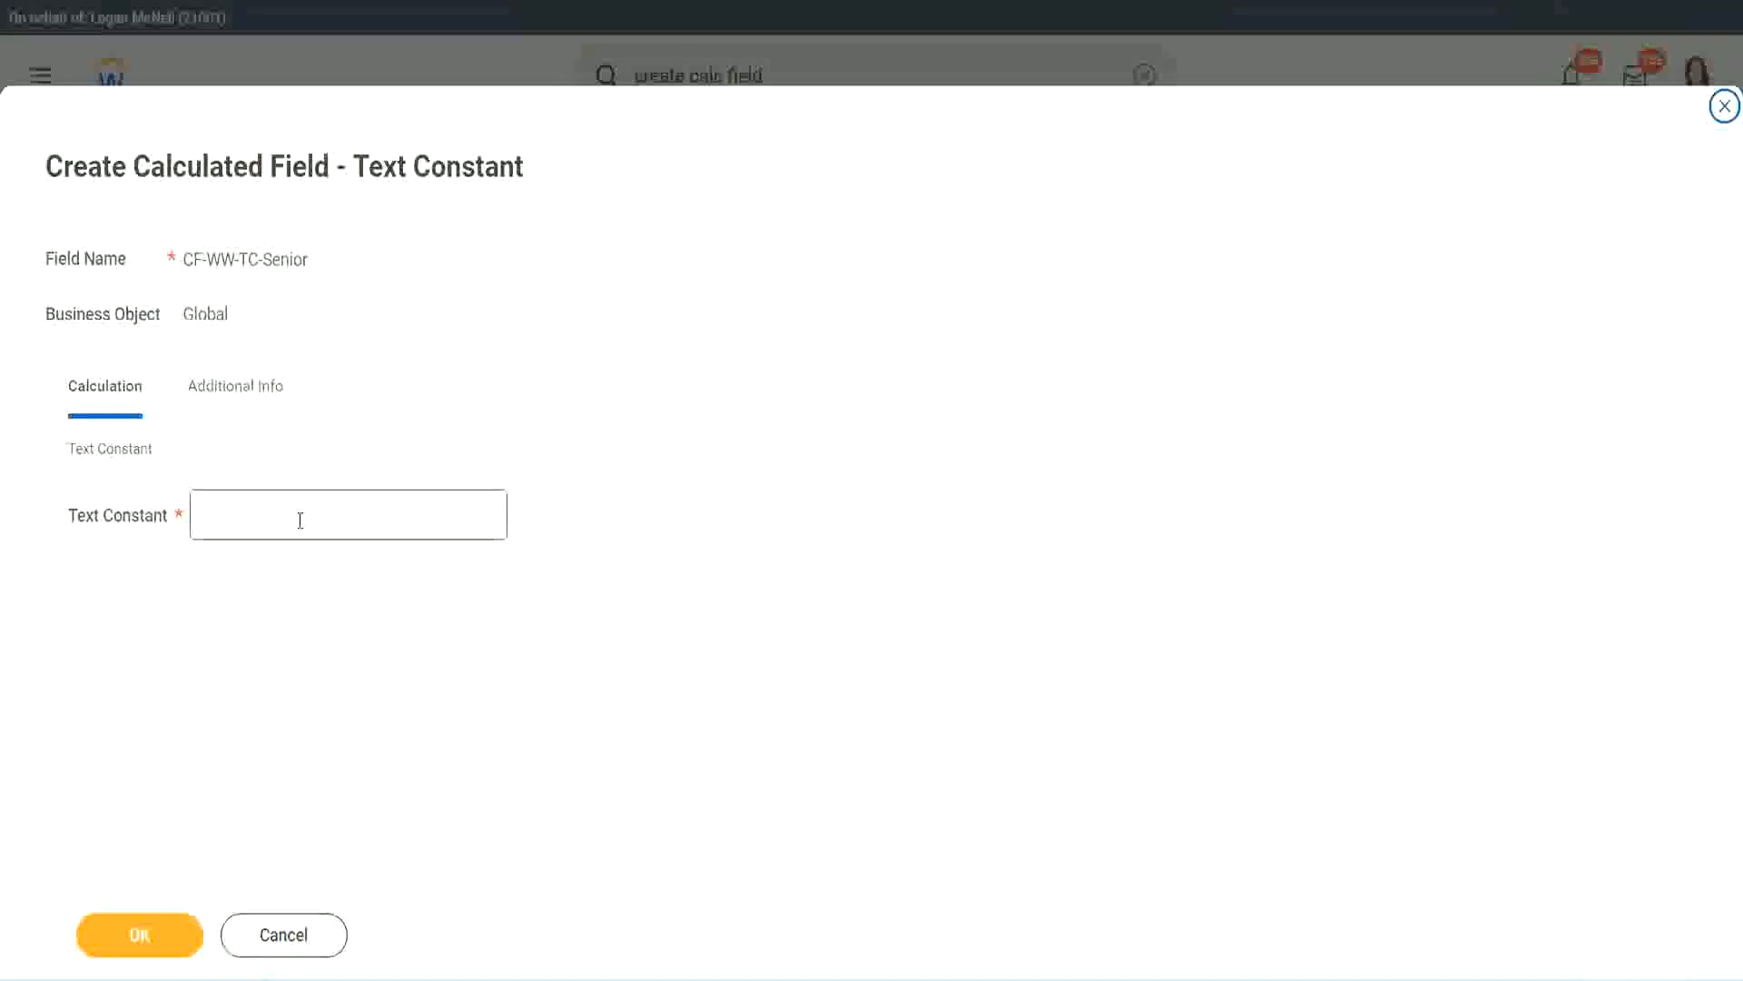
{"action": "left_click", "coordinate": [295, 510]}
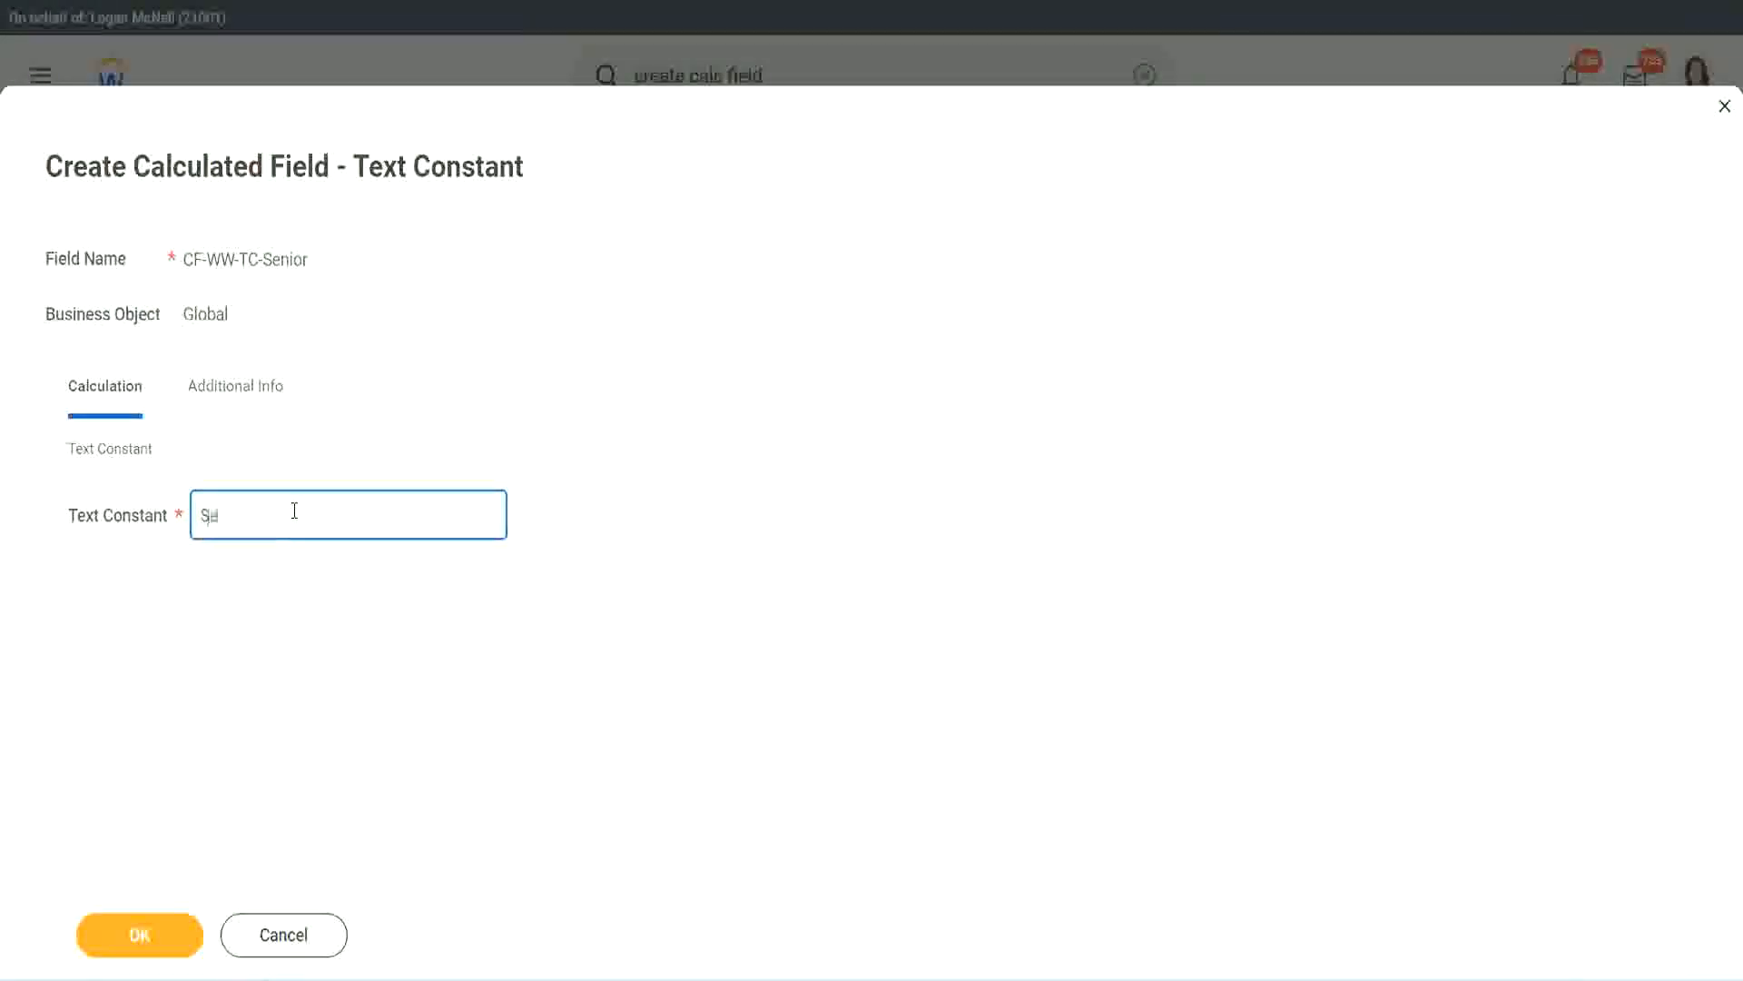
{"action": "left_click", "coordinate": [172, 921]}
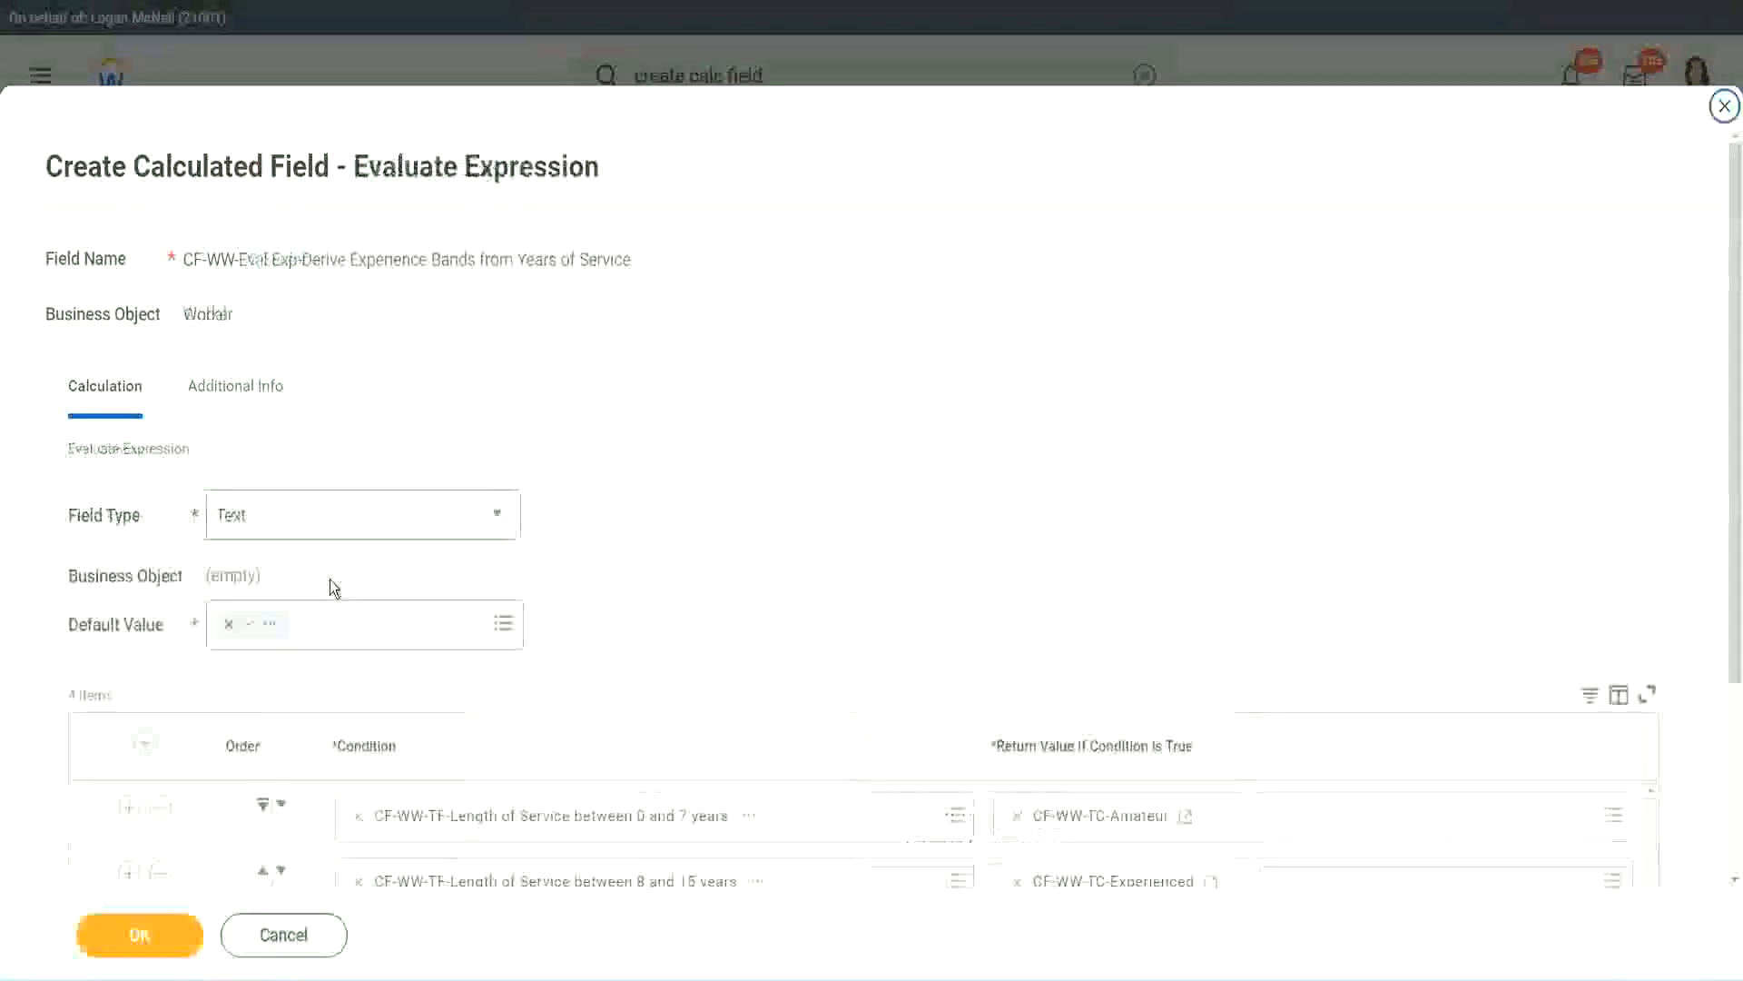
Start a calculated field for the greater than 31 years row's return value, reusing the copied Senior field name to name it CF-WW-TC-Legend
{"action": "scroll", "coordinate": [1261, 652], "scroll_direction": "down", "scroll_amount": 3}
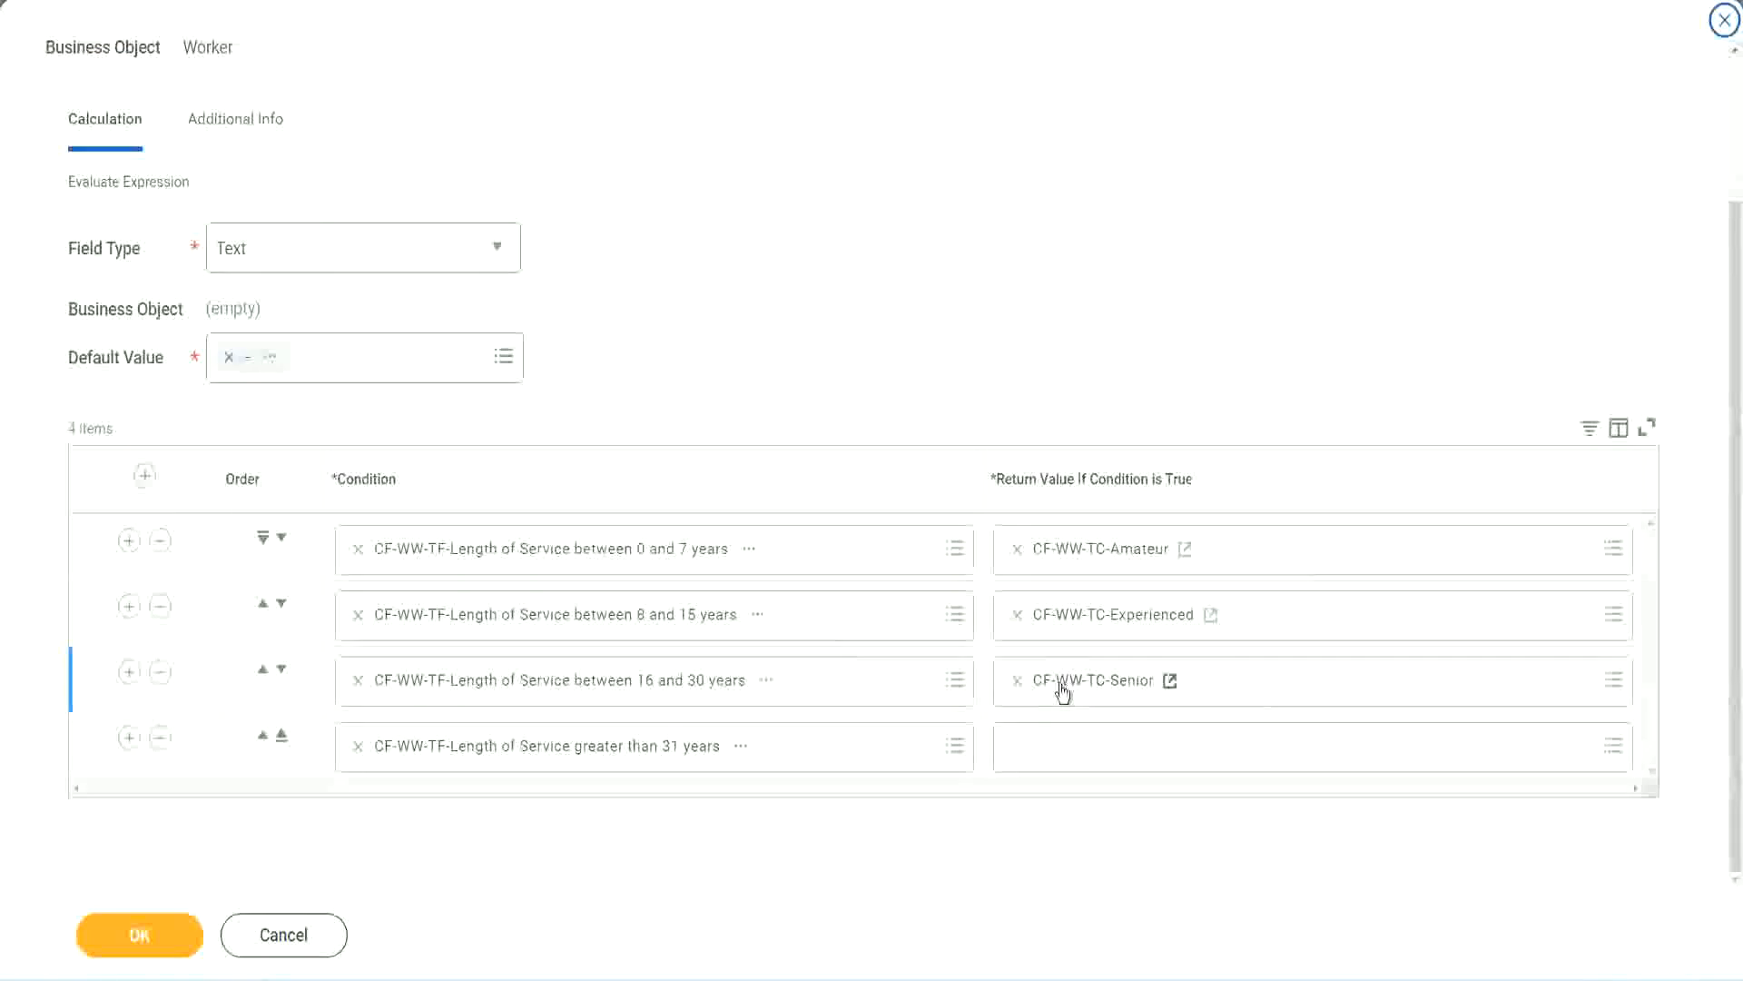
{"action": "right_click", "coordinate": [1060, 685]}
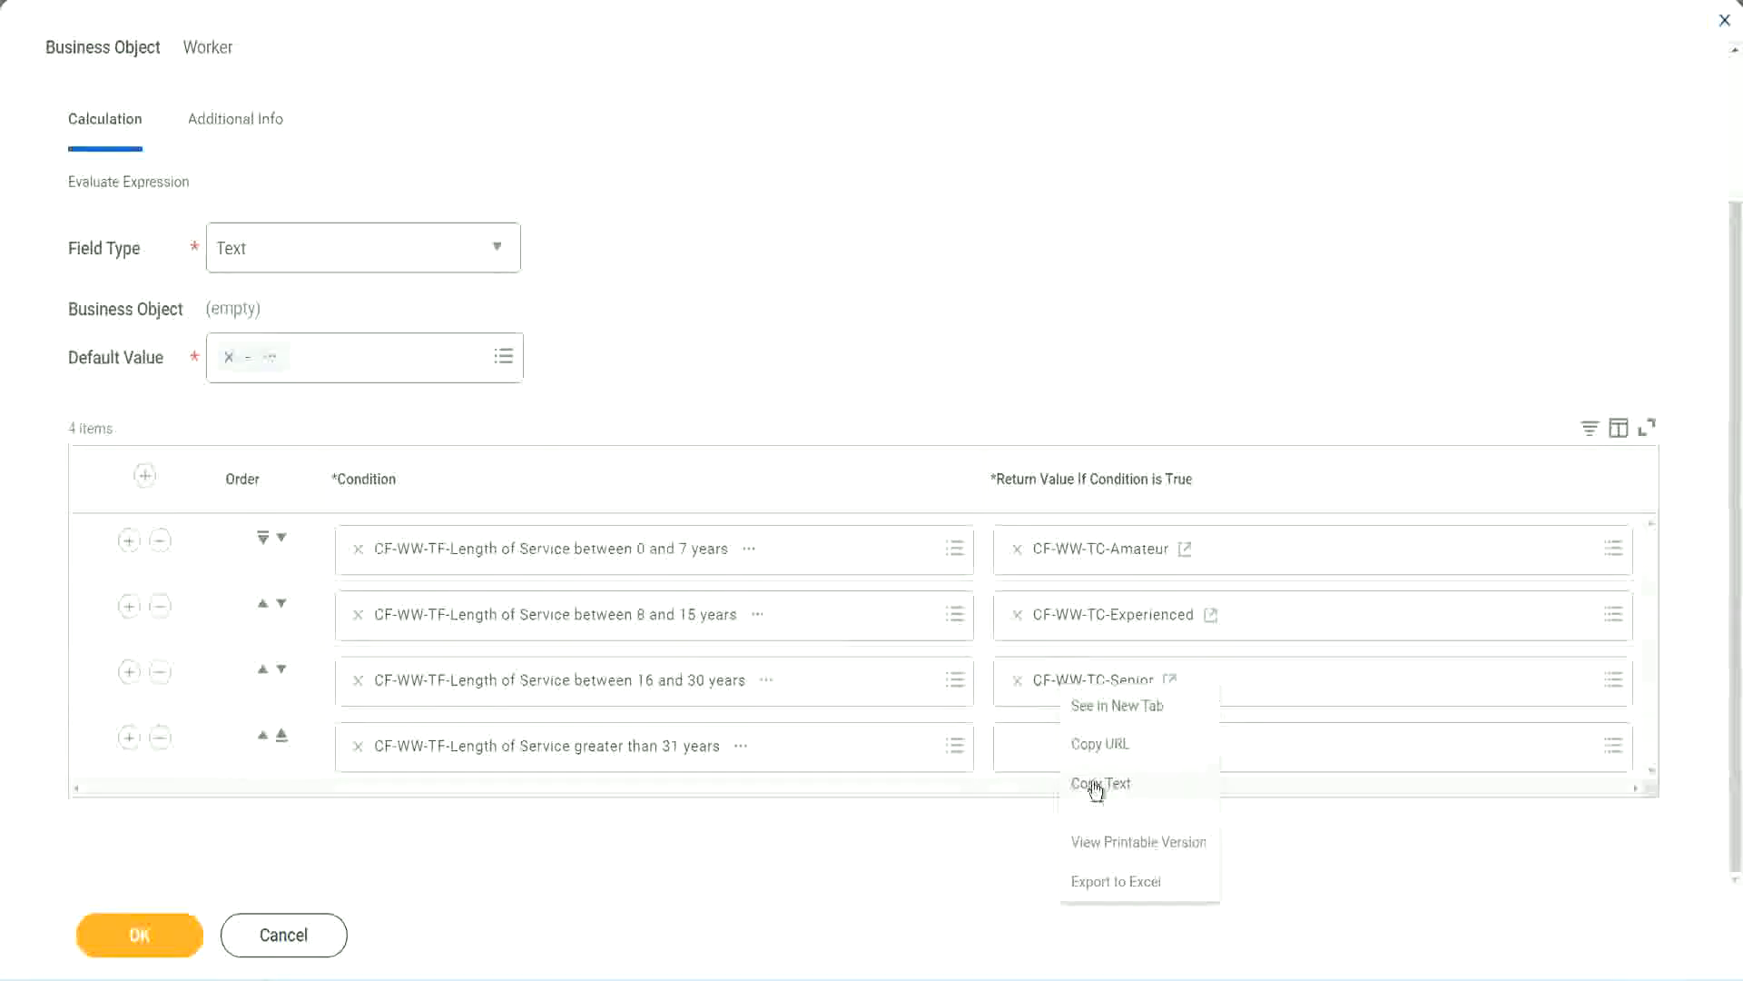
{"action": "left_click", "coordinate": [1055, 779]}
{"action": "left_click", "coordinate": [1060, 753]}
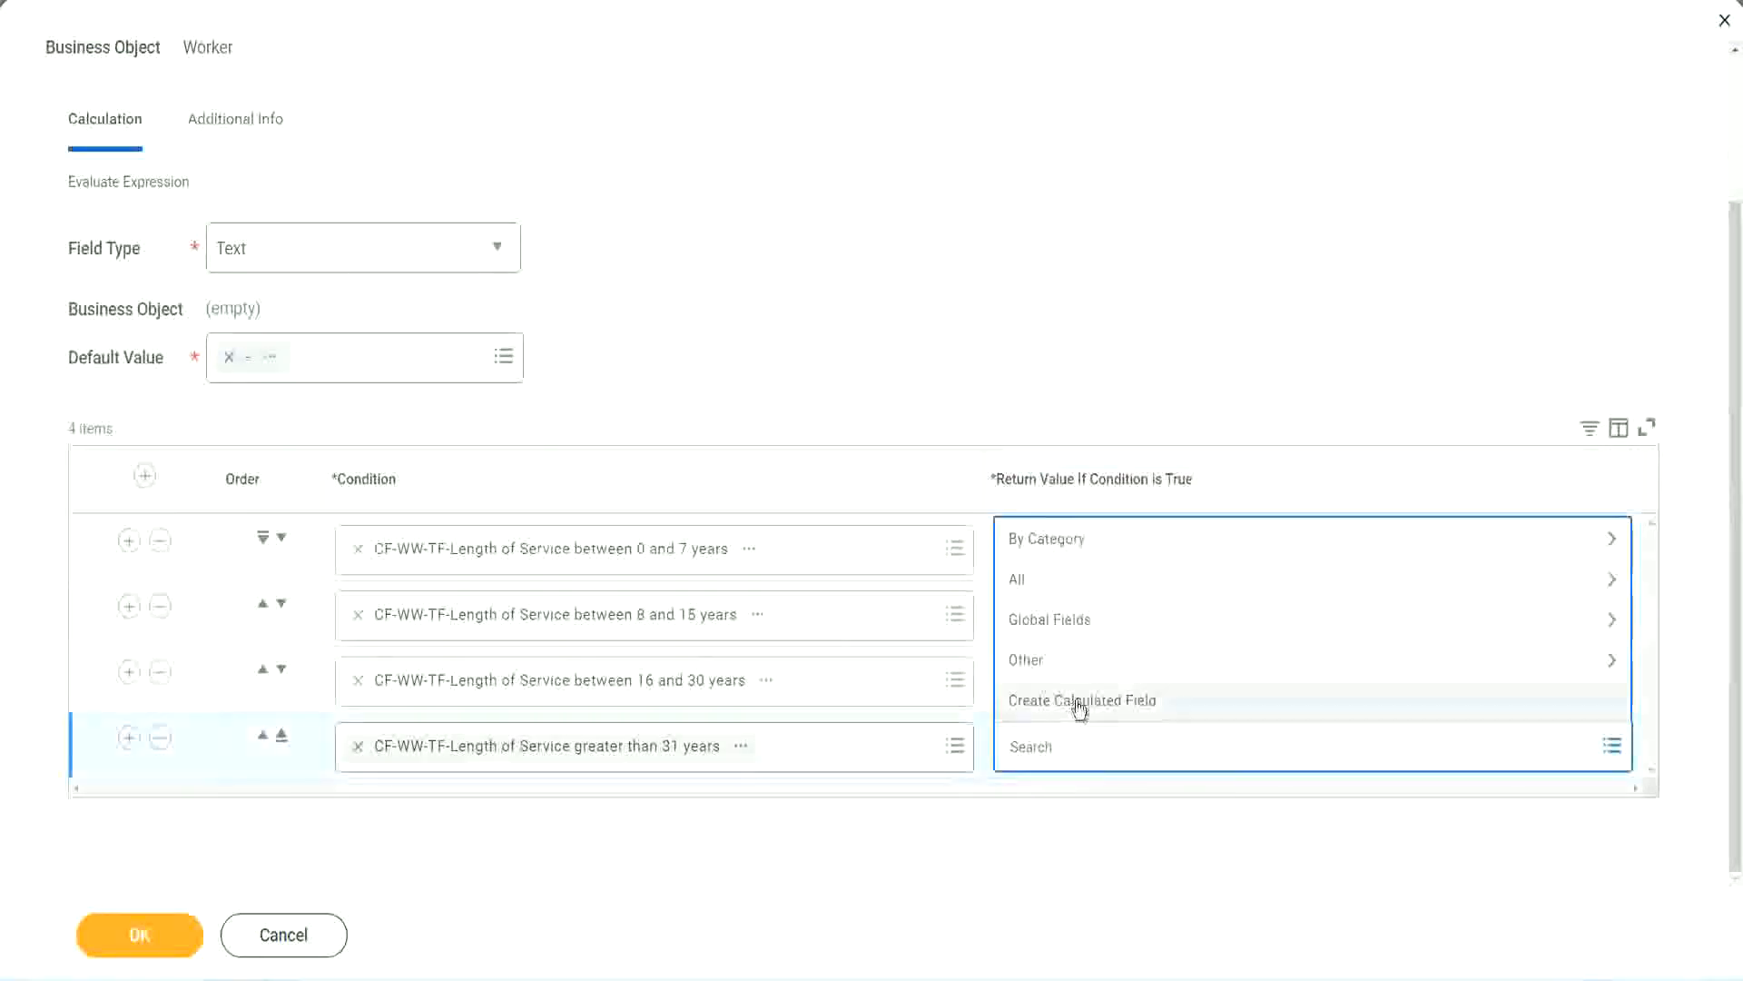
{"action": "left_click", "coordinate": [1080, 707]}
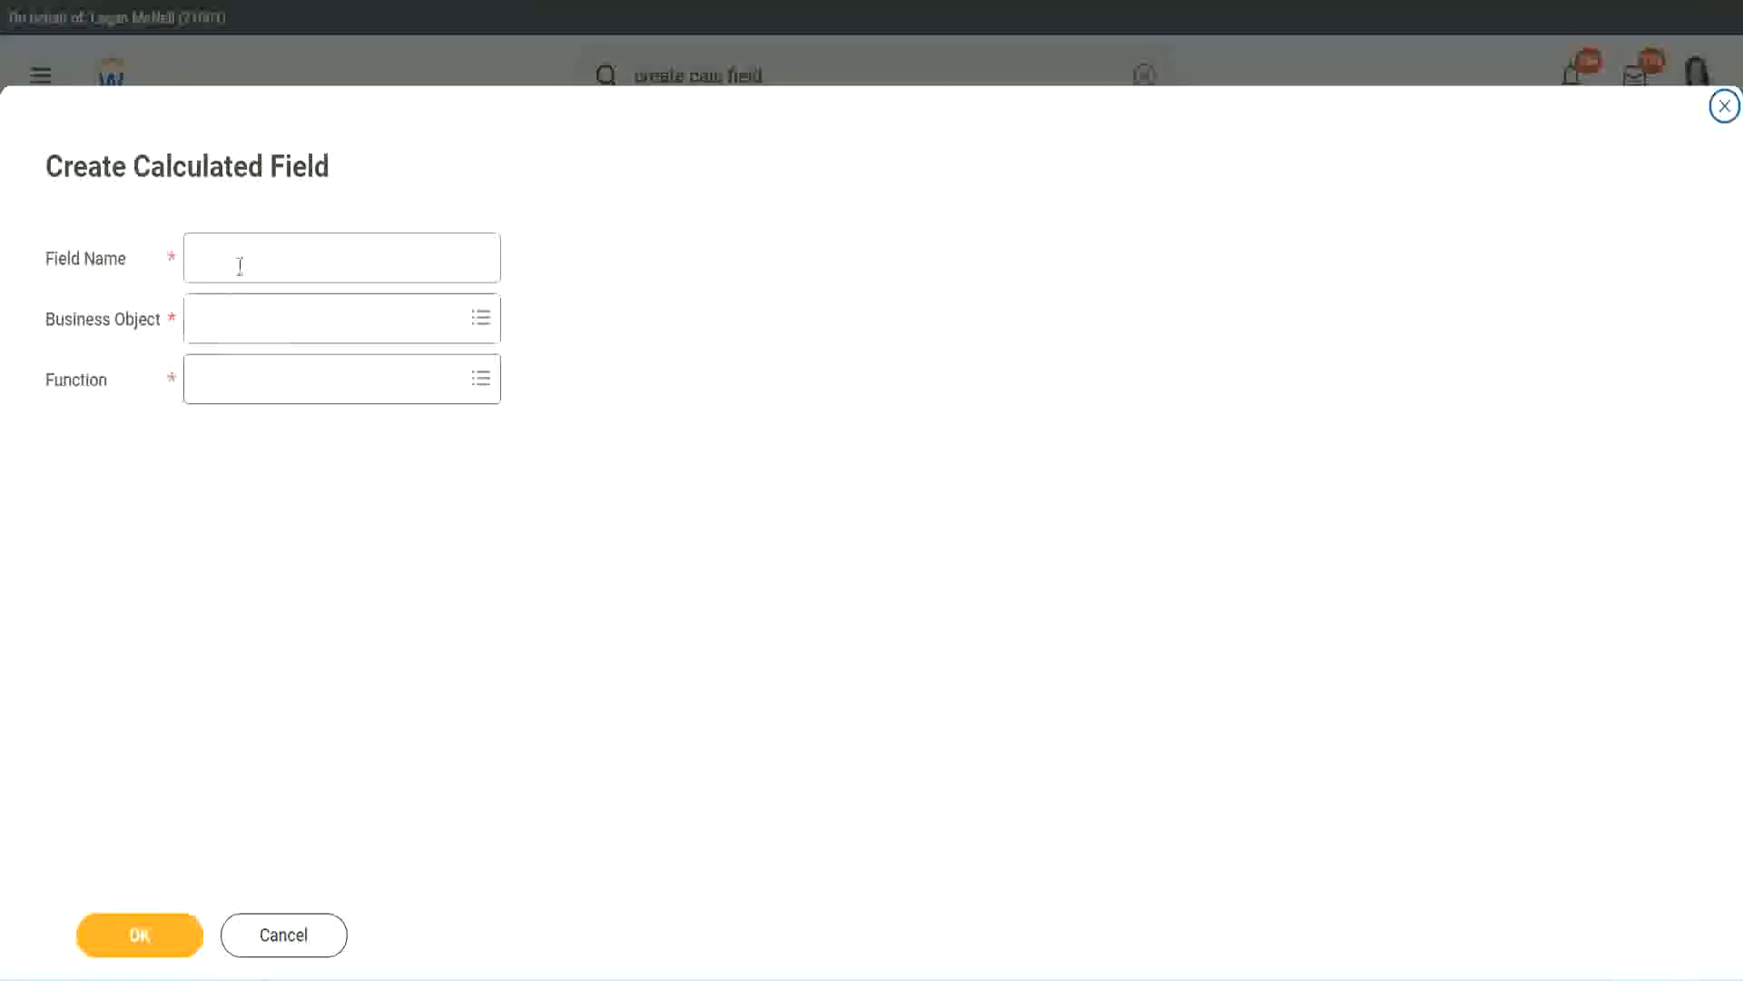
{"action": "left_click", "coordinate": [239, 266]}
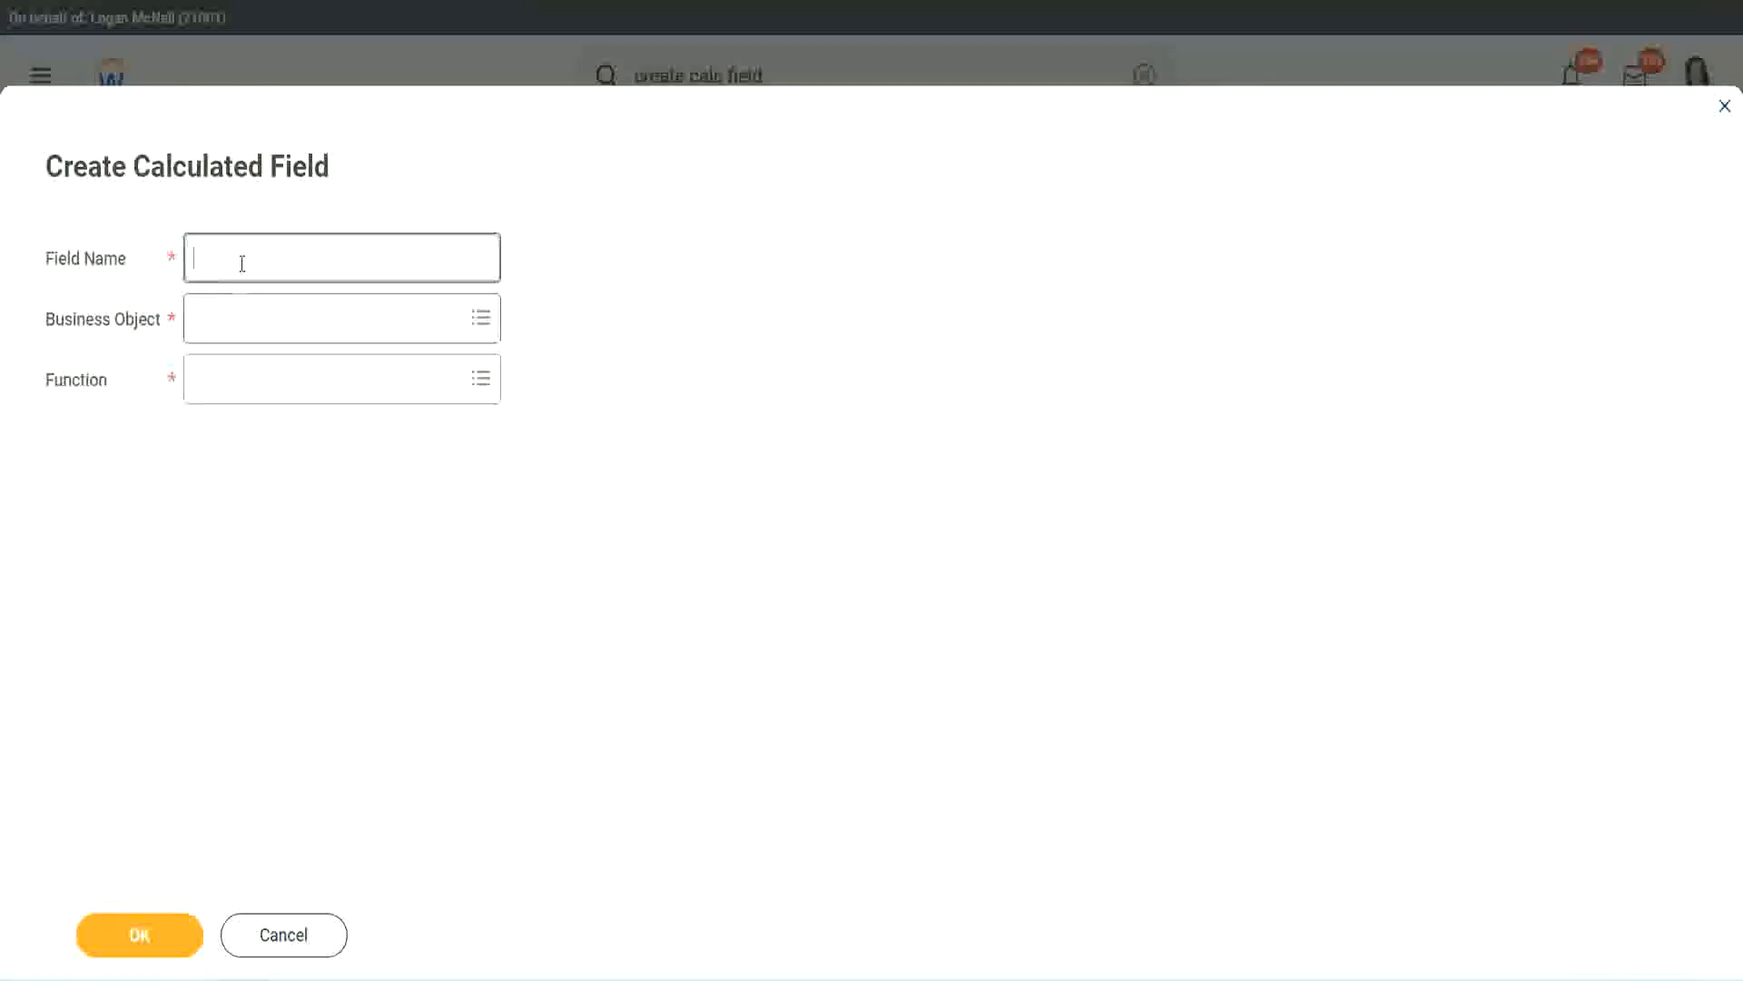
{"action": "key", "text": "ctrl+v"}
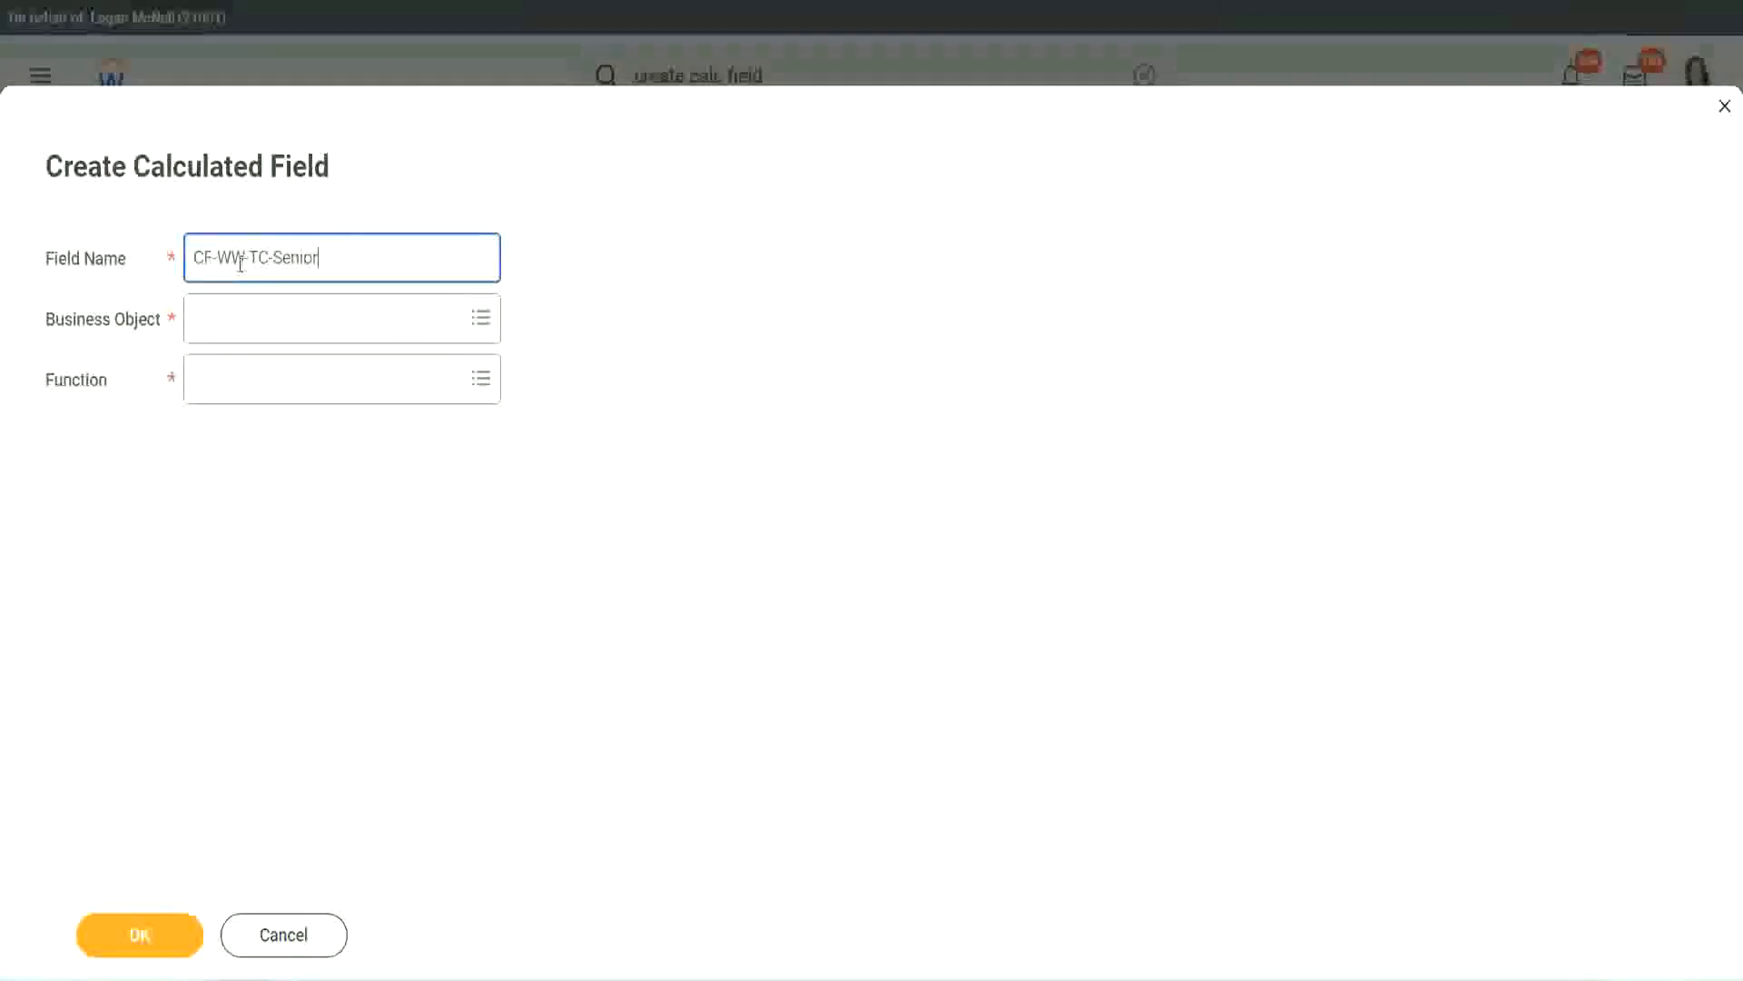
{"action": "key", "text": "ctrl+shift+Left"}
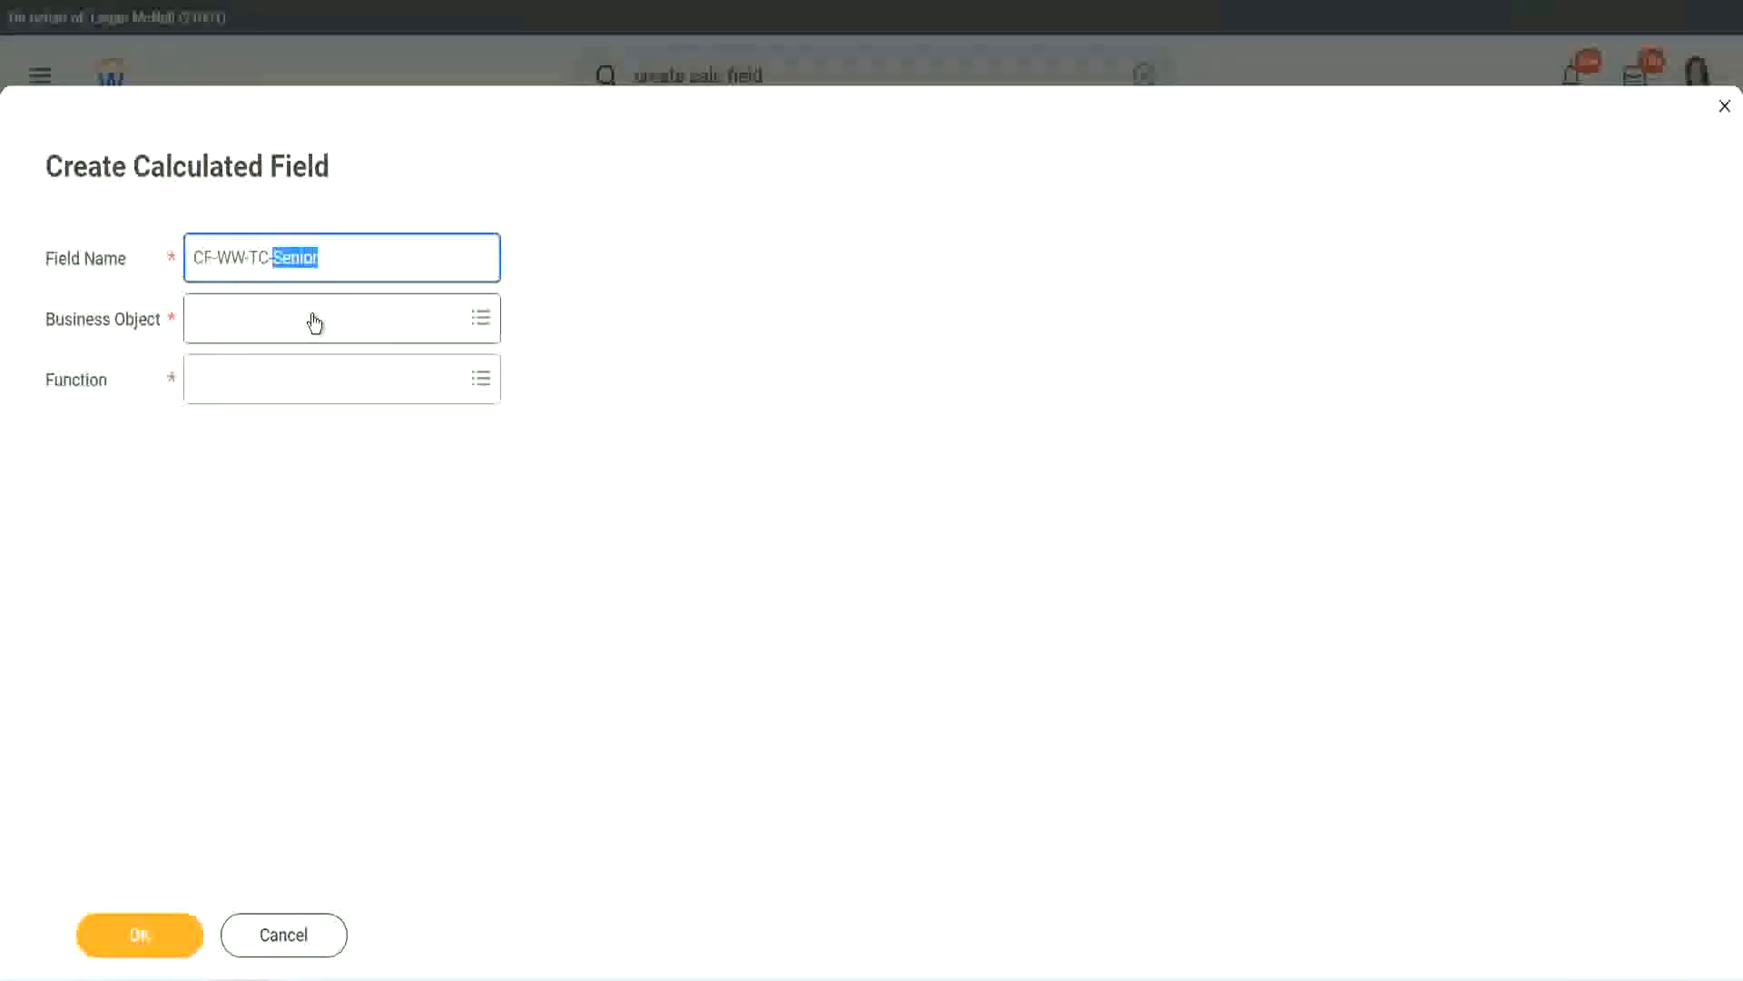
{"action": "type", "text": "Legand"}
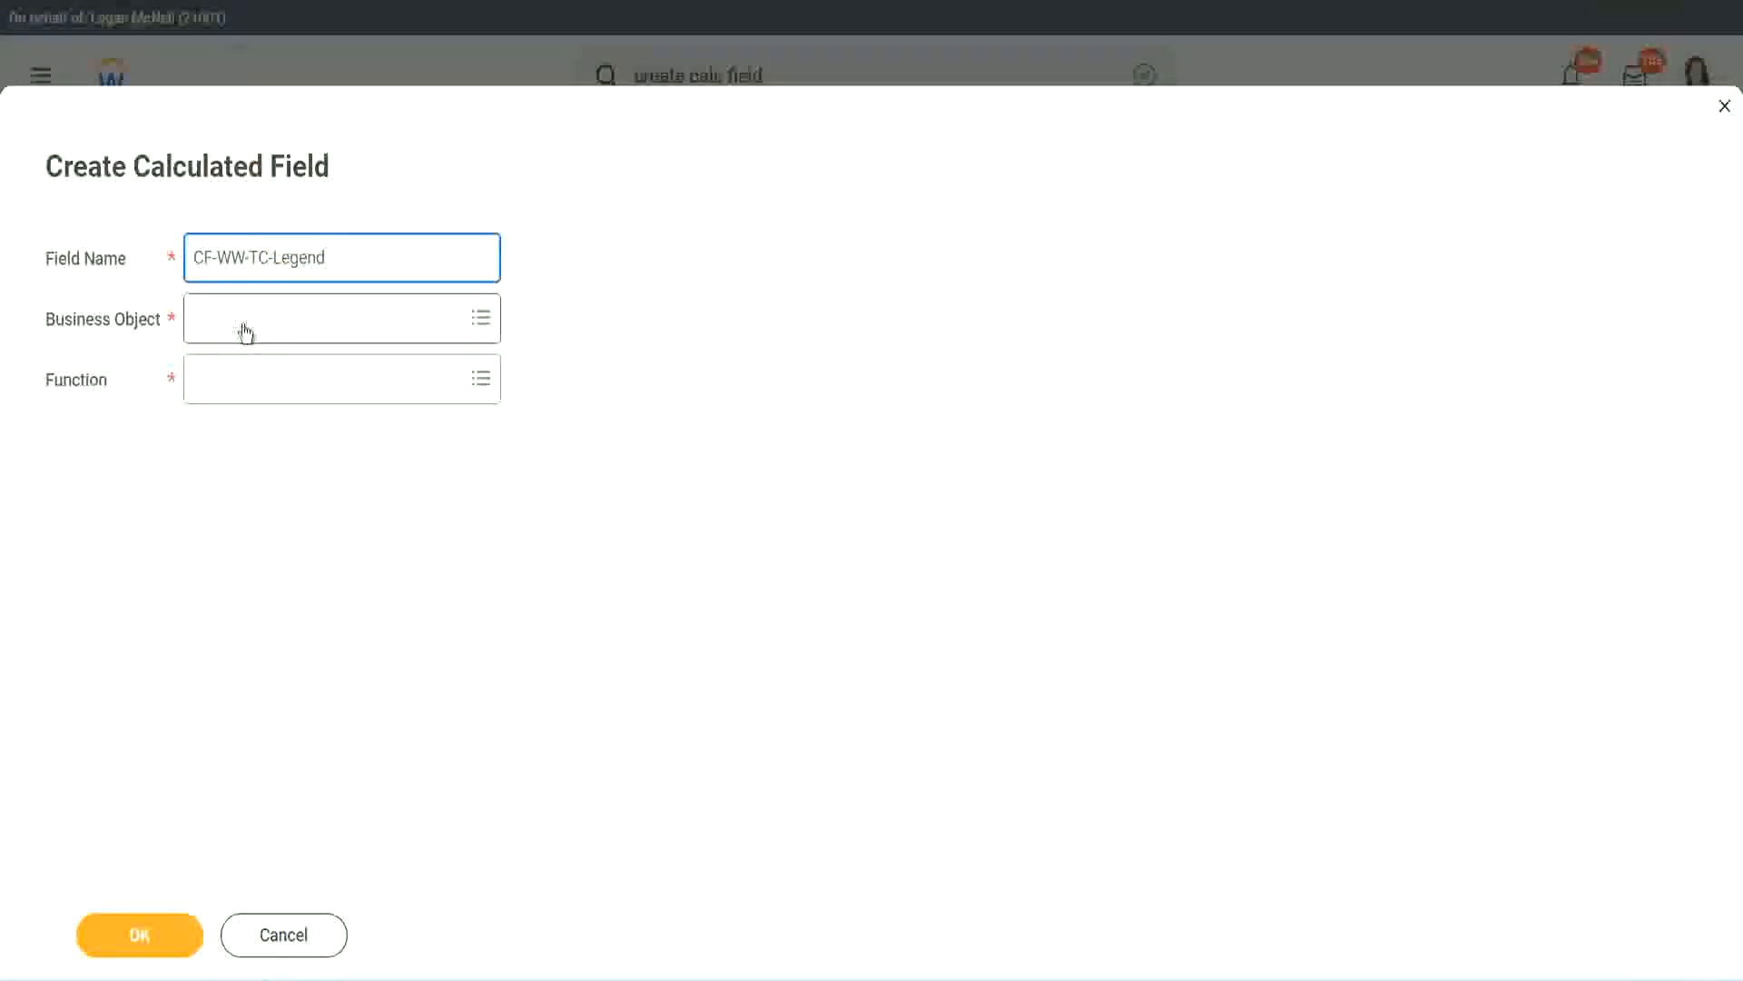
Set the new calculated field's business object to Global and its function to Text Constant
{"action": "left_click", "coordinate": [245, 332]}
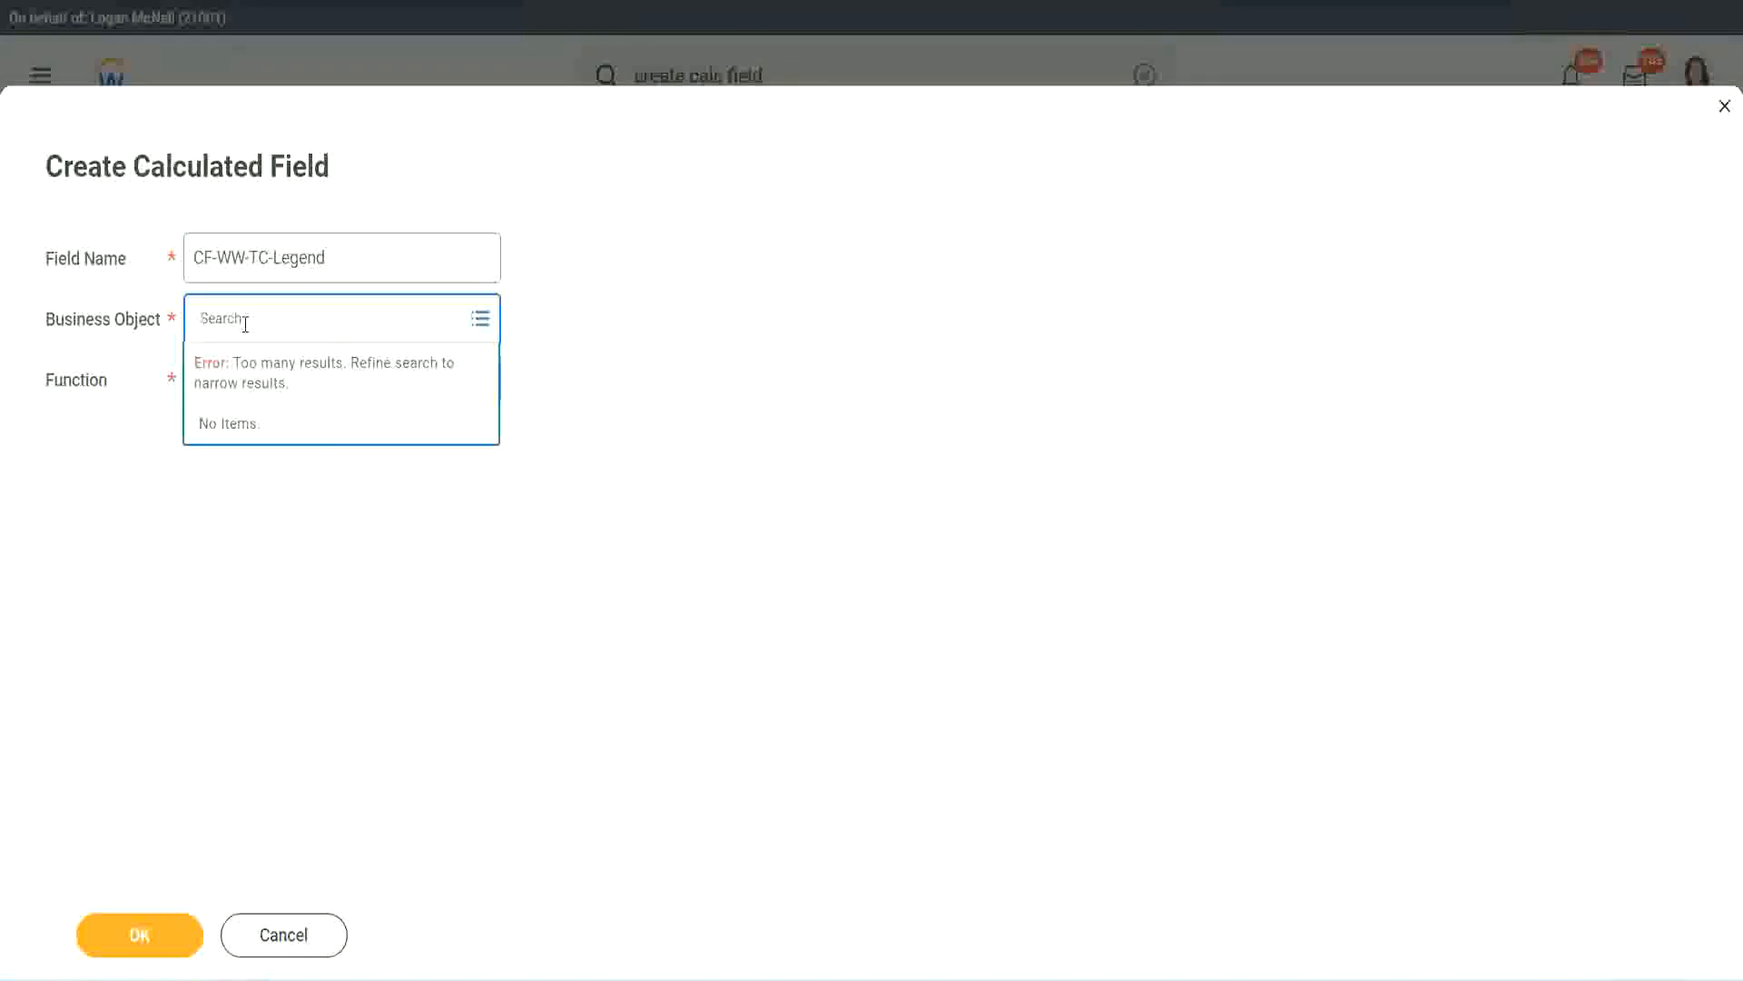
{"action": "type", "text": "w"}
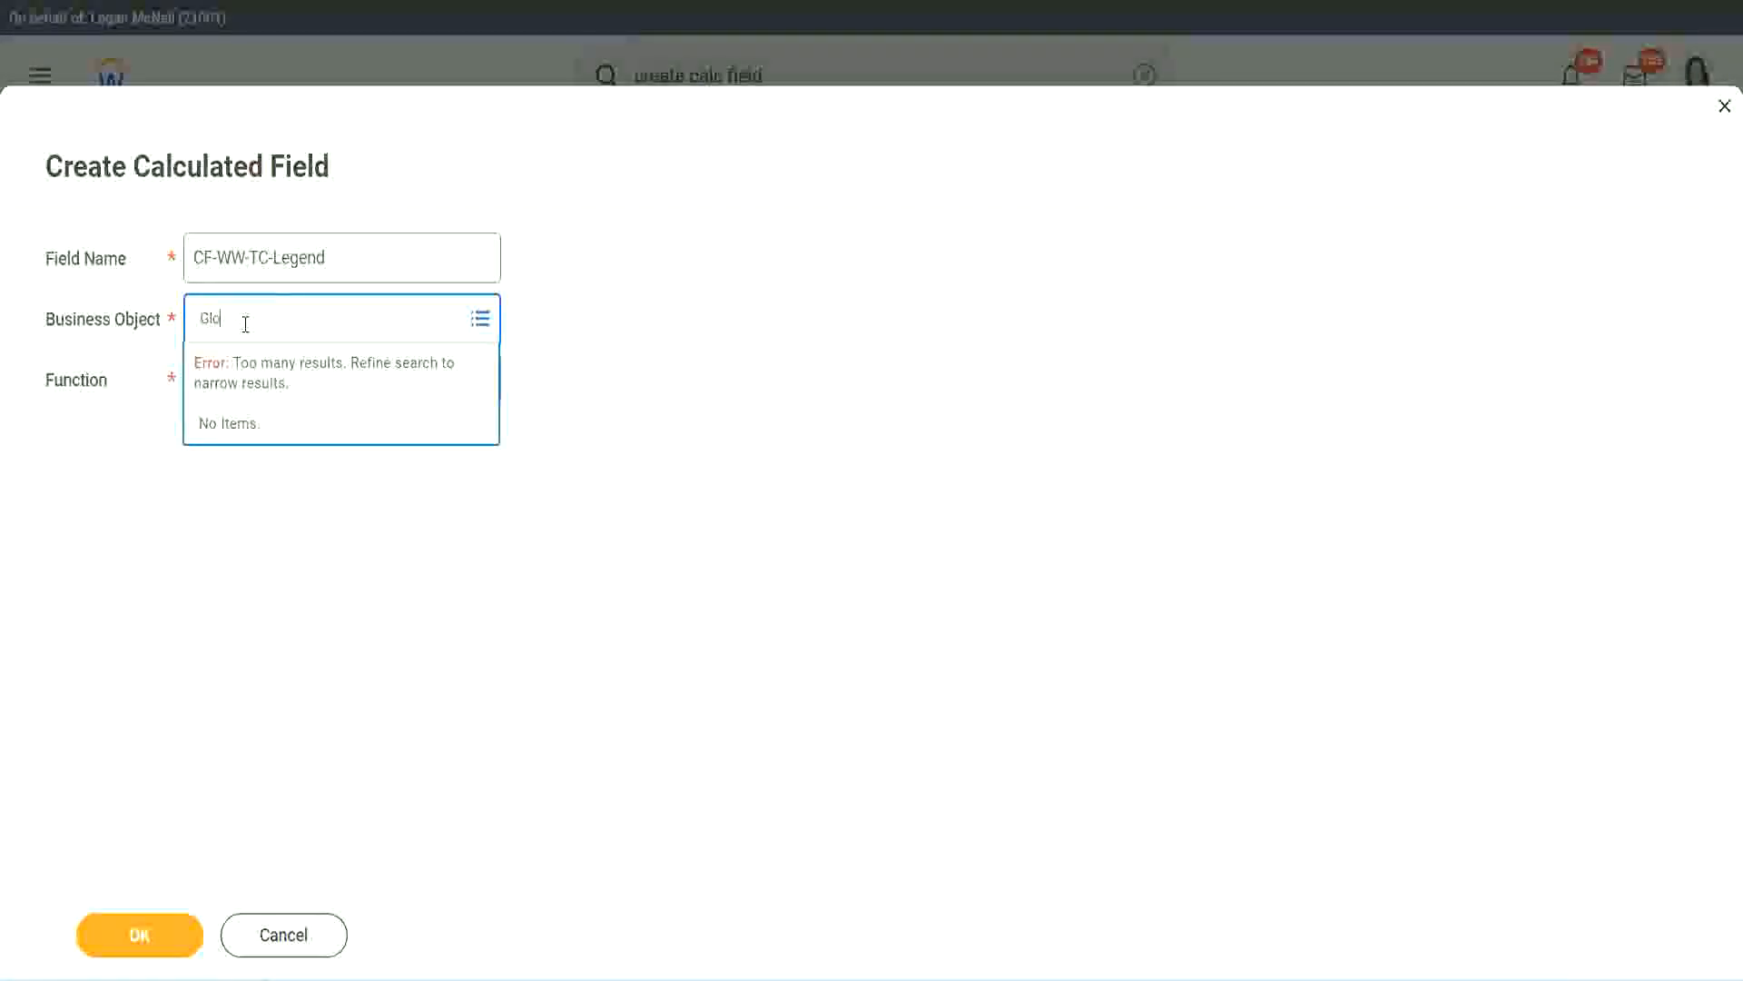
{"action": "type", "text": "lobal"}
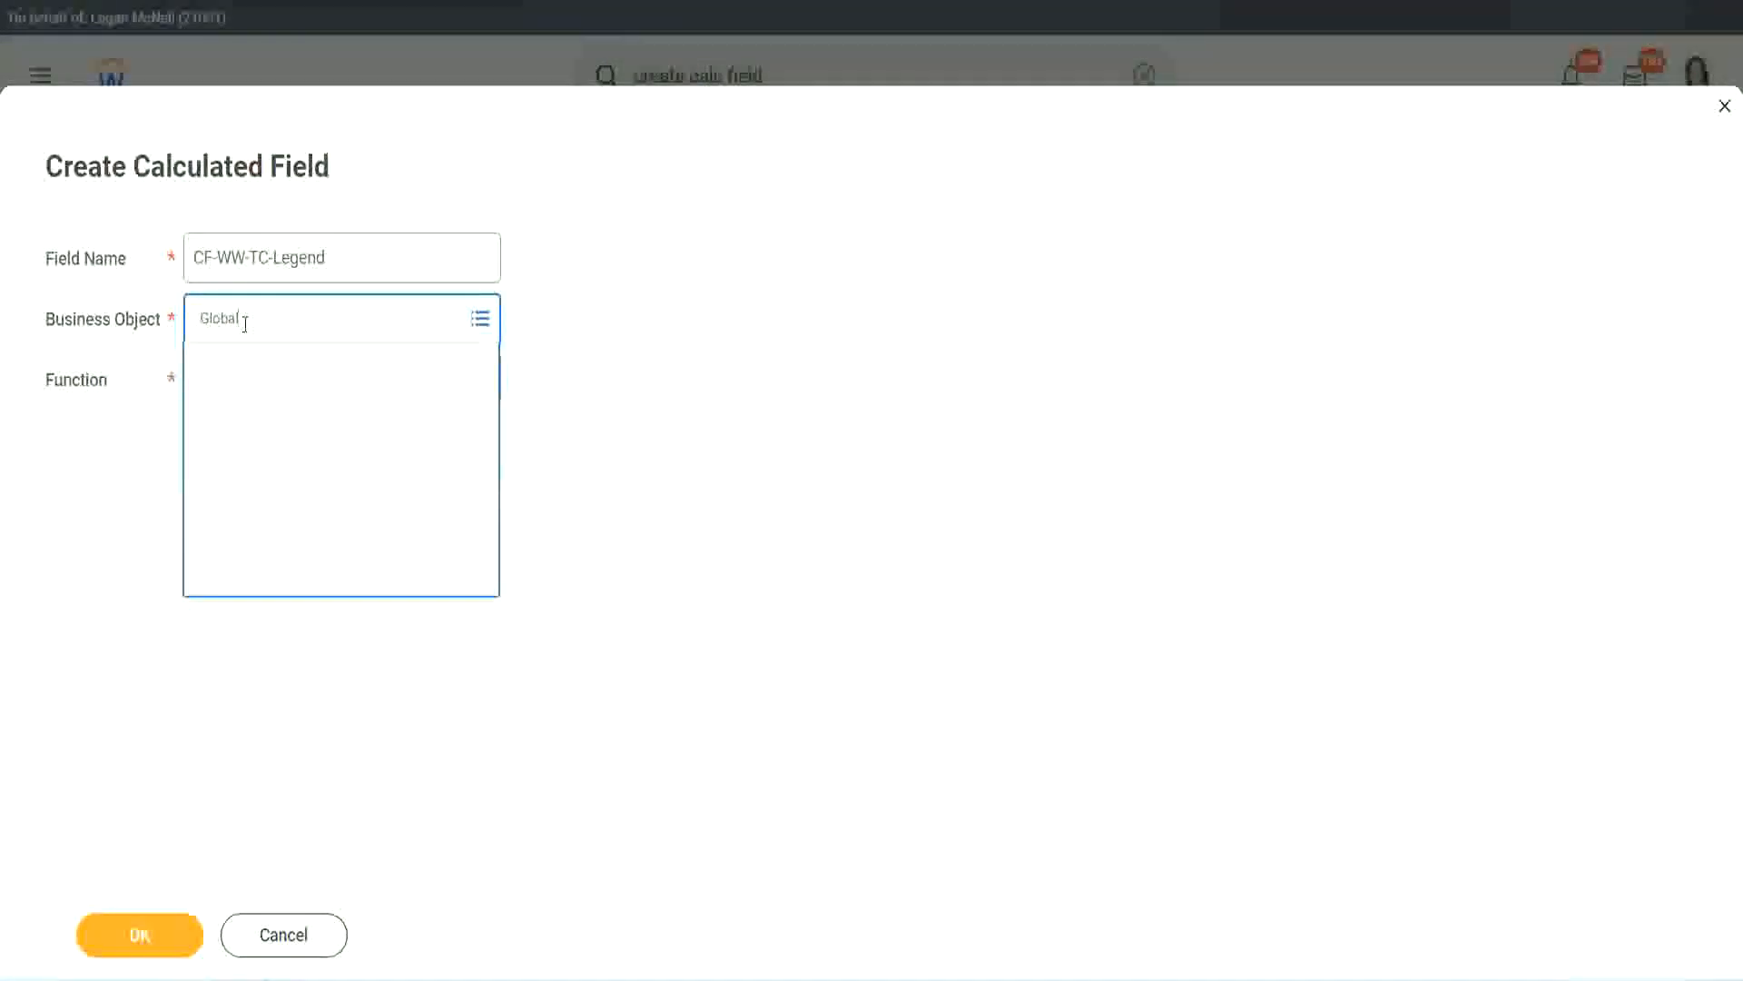
{"action": "left_click", "coordinate": [260, 420]}
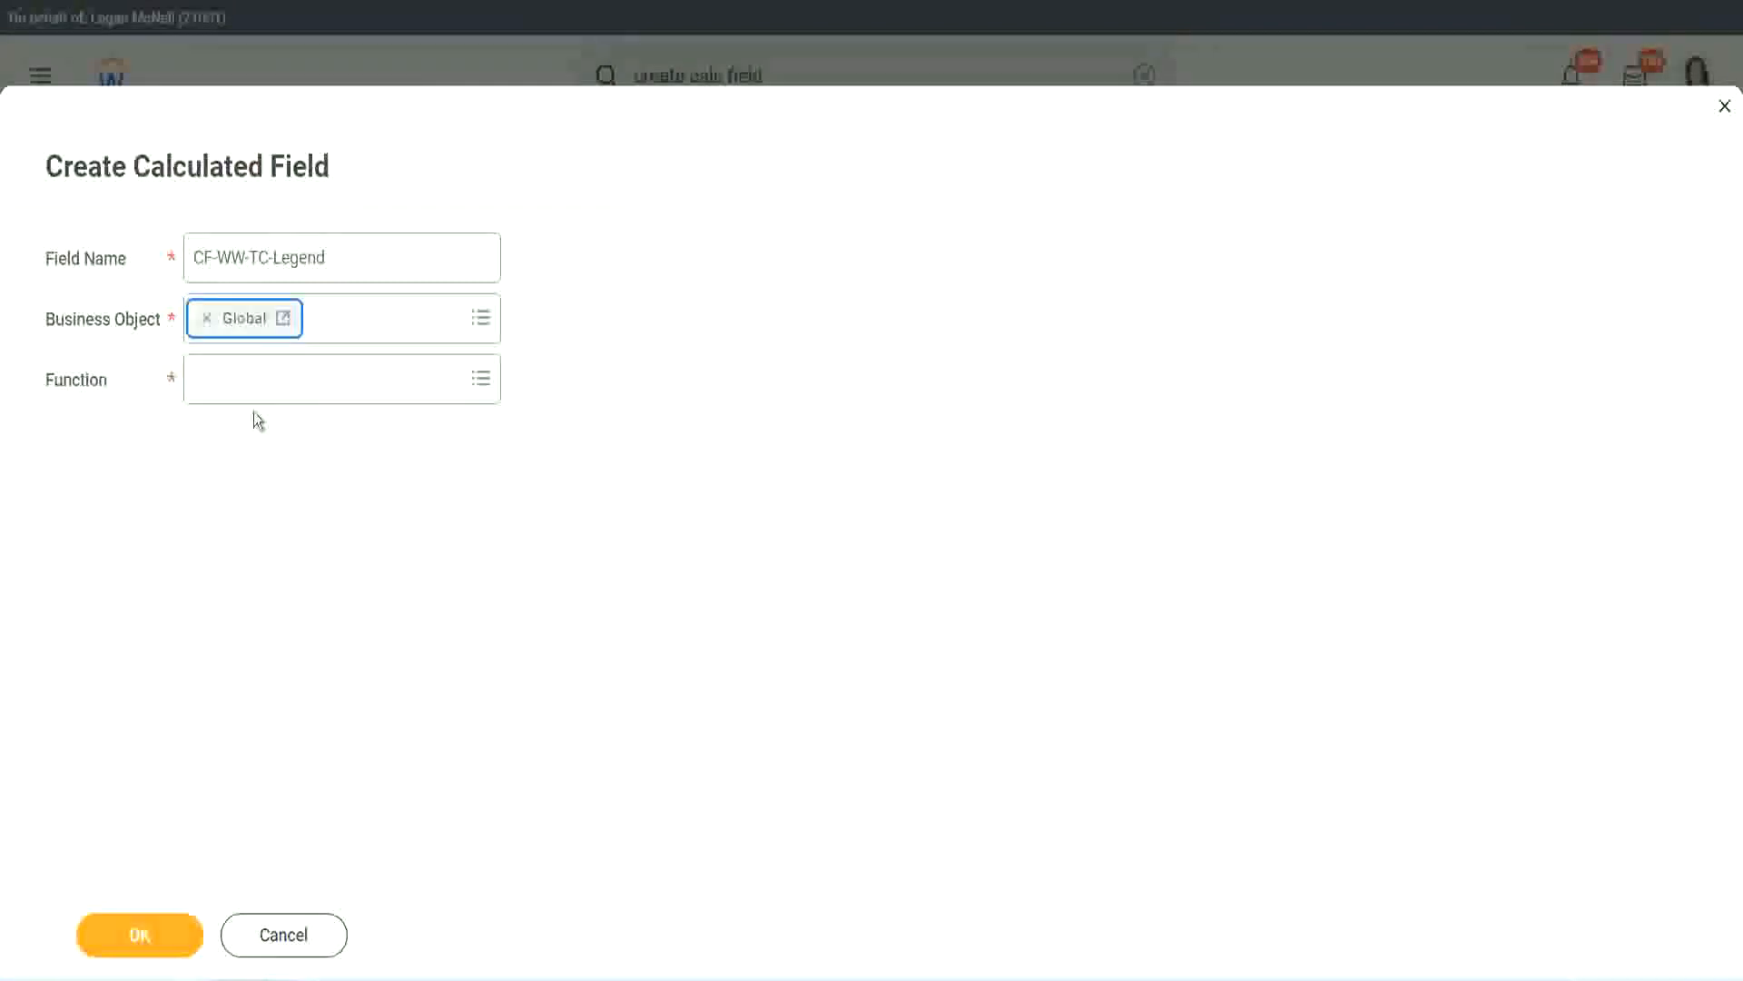
{"action": "left_click", "coordinate": [252, 383]}
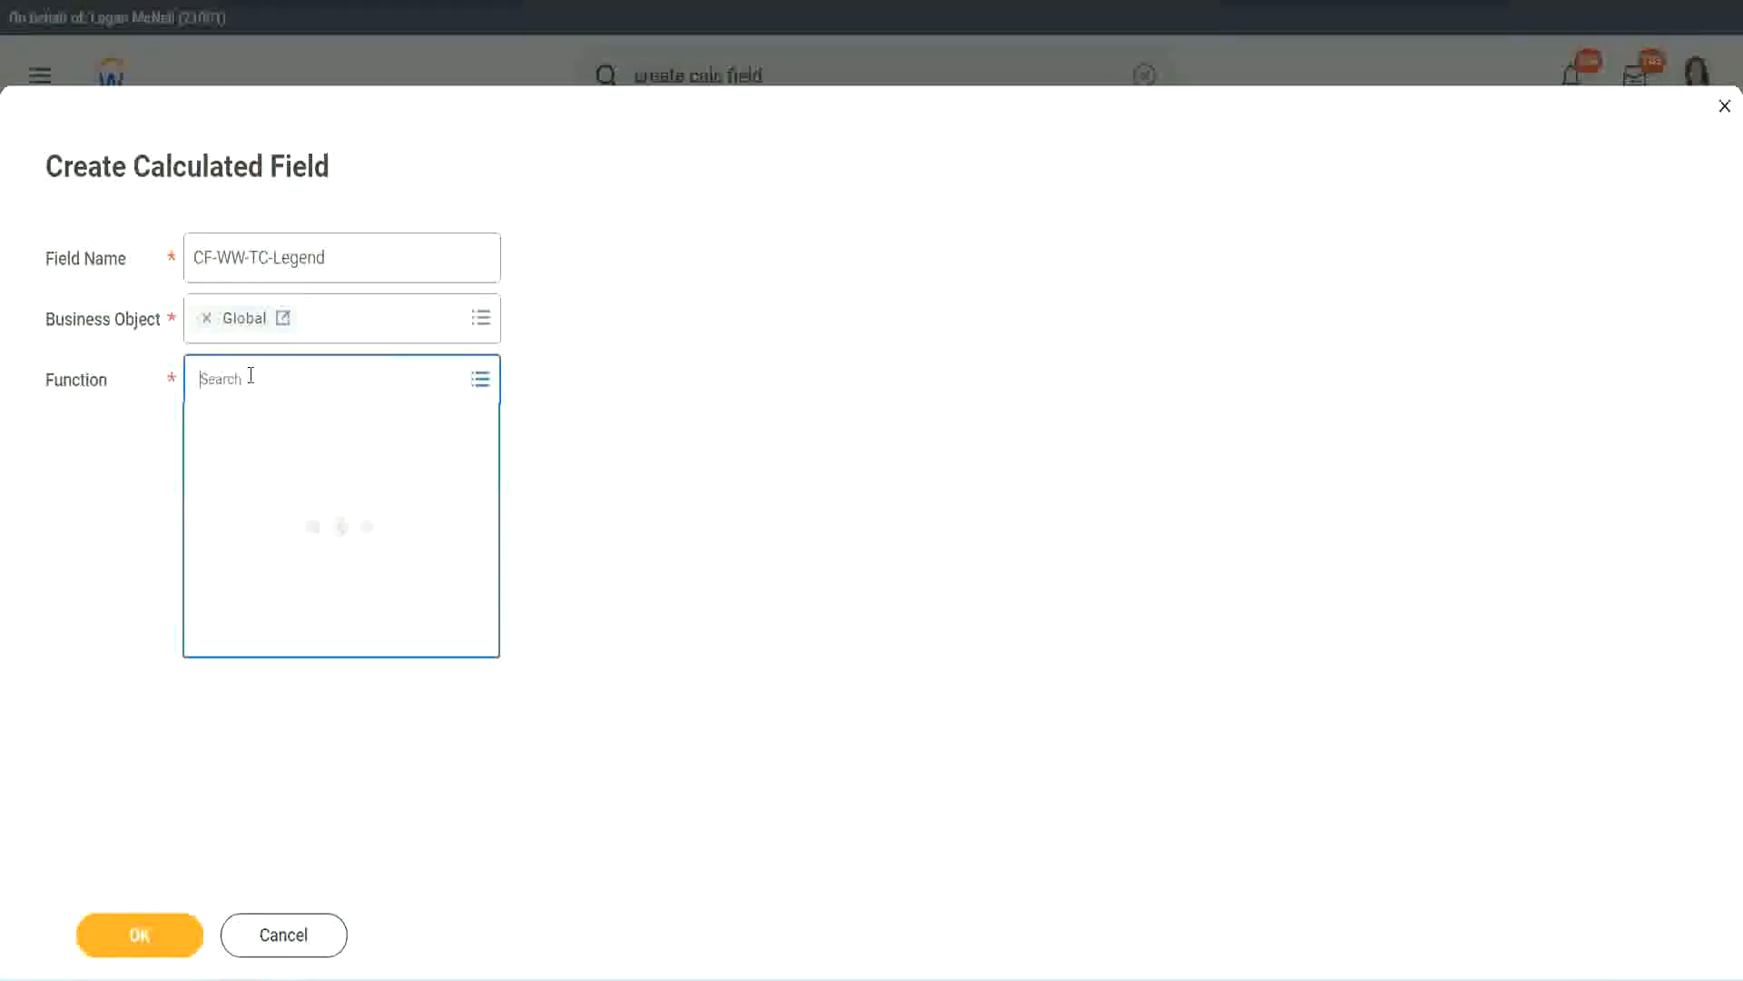
{"action": "type", "text": "tc"}
{"action": "key", "text": "Return"}
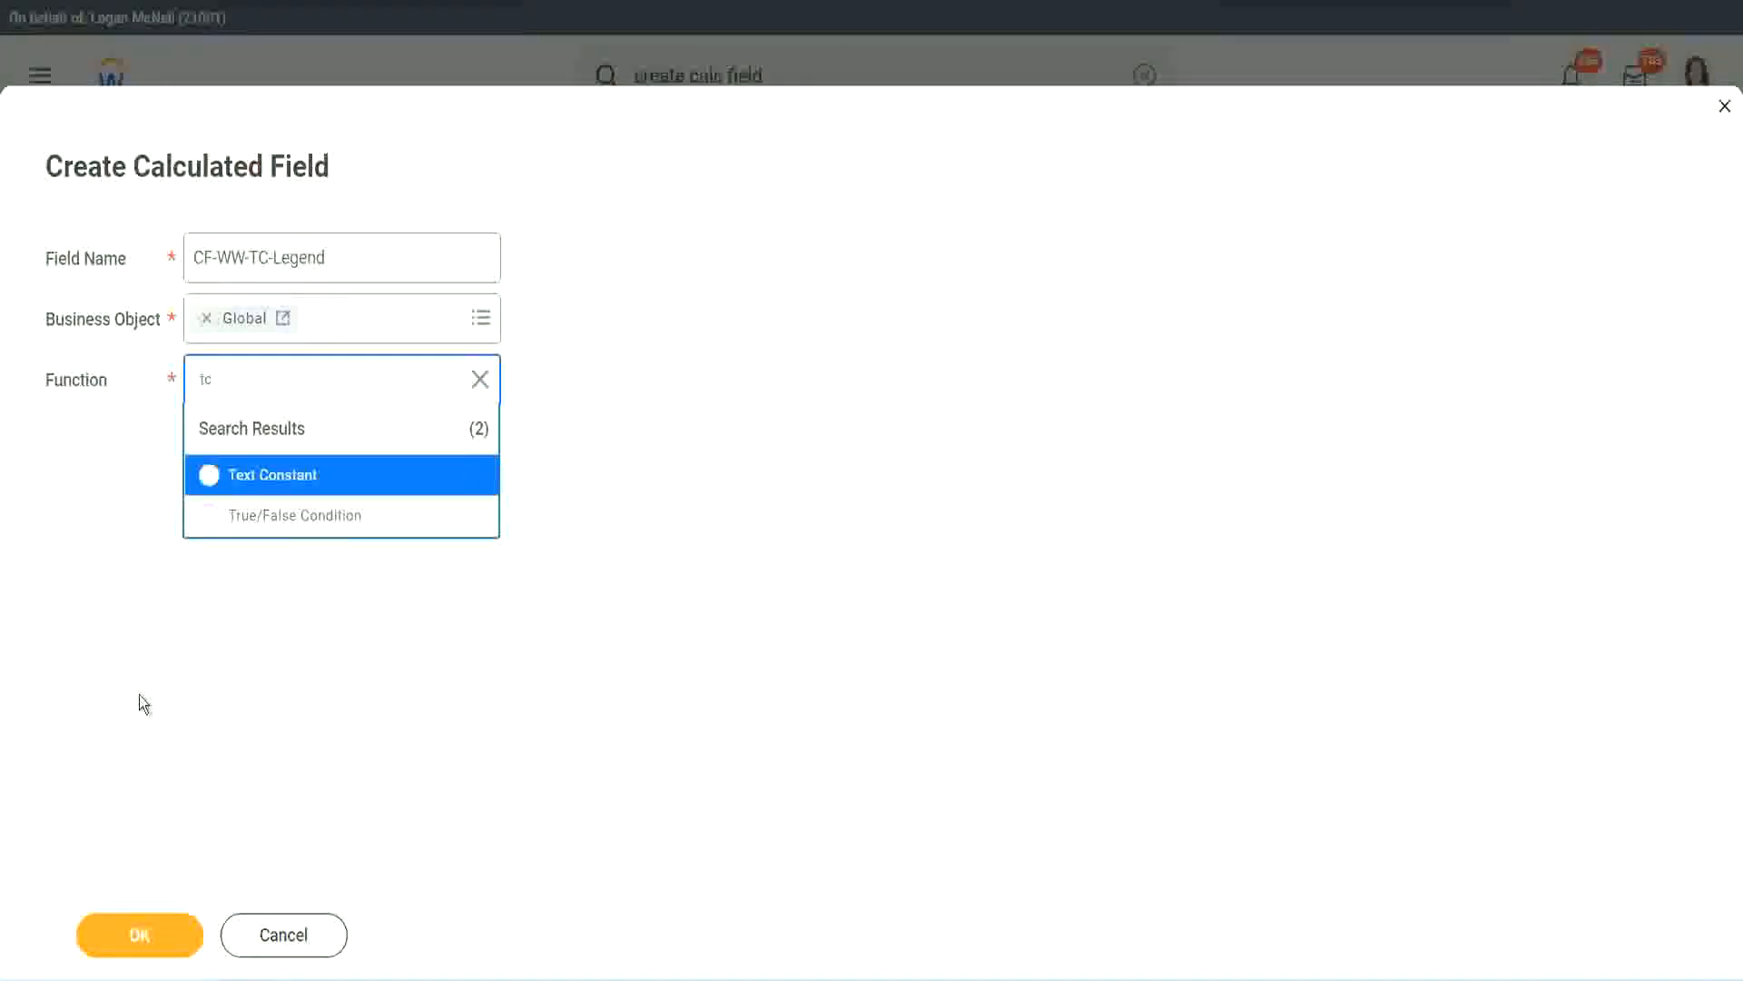
{"action": "left_click", "coordinate": [313, 489]}
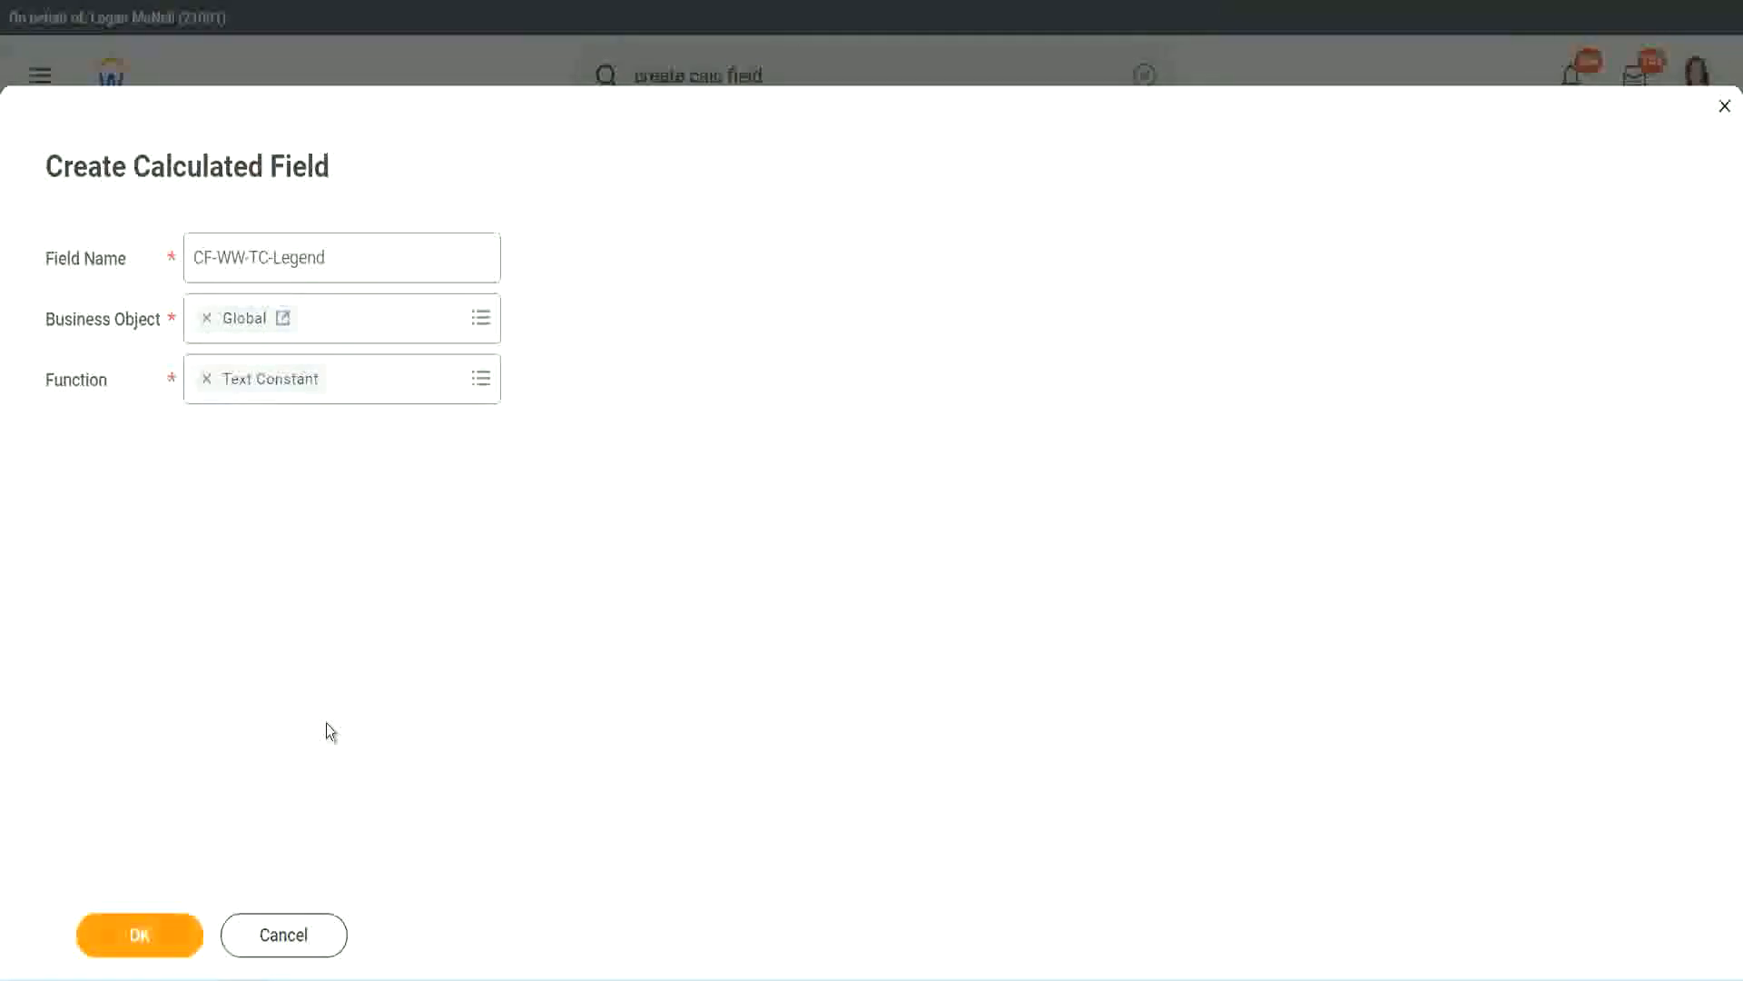
Enter Legend as the text constant and save the CF-WW-TC-Legend field
{"action": "left_click", "coordinate": [238, 497]}
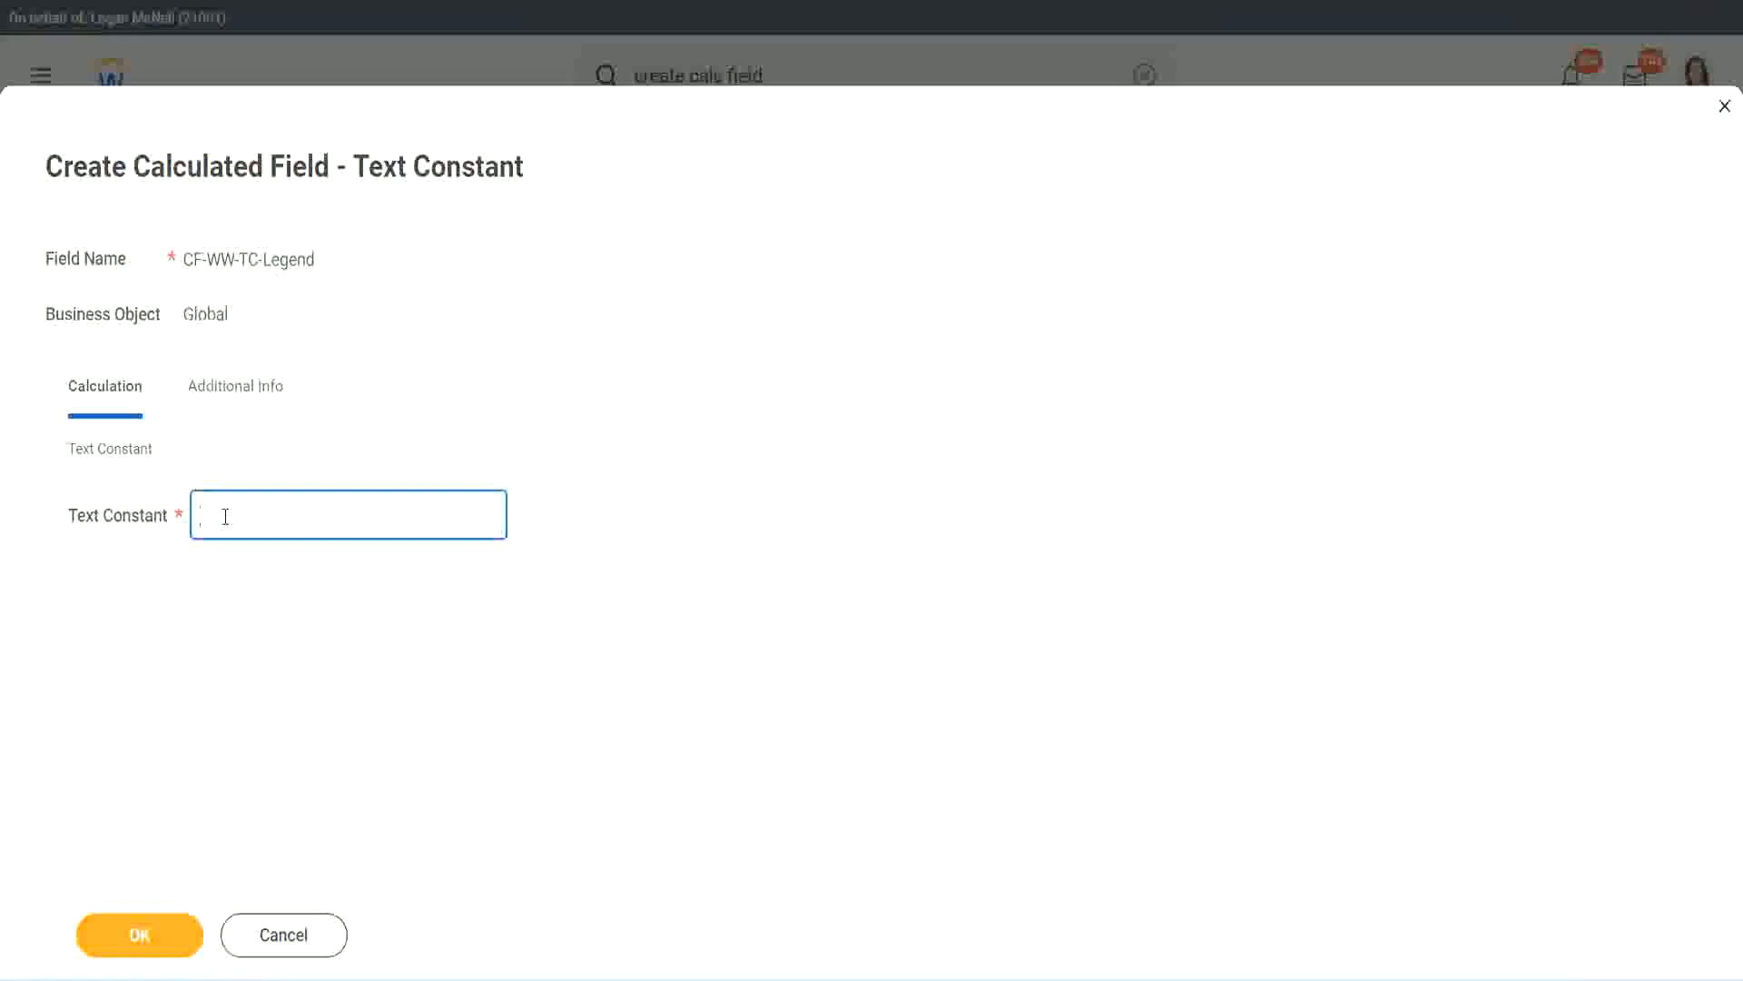
{"action": "type", "text": "Legend"}
{"action": "left_click", "coordinate": [150, 937]}
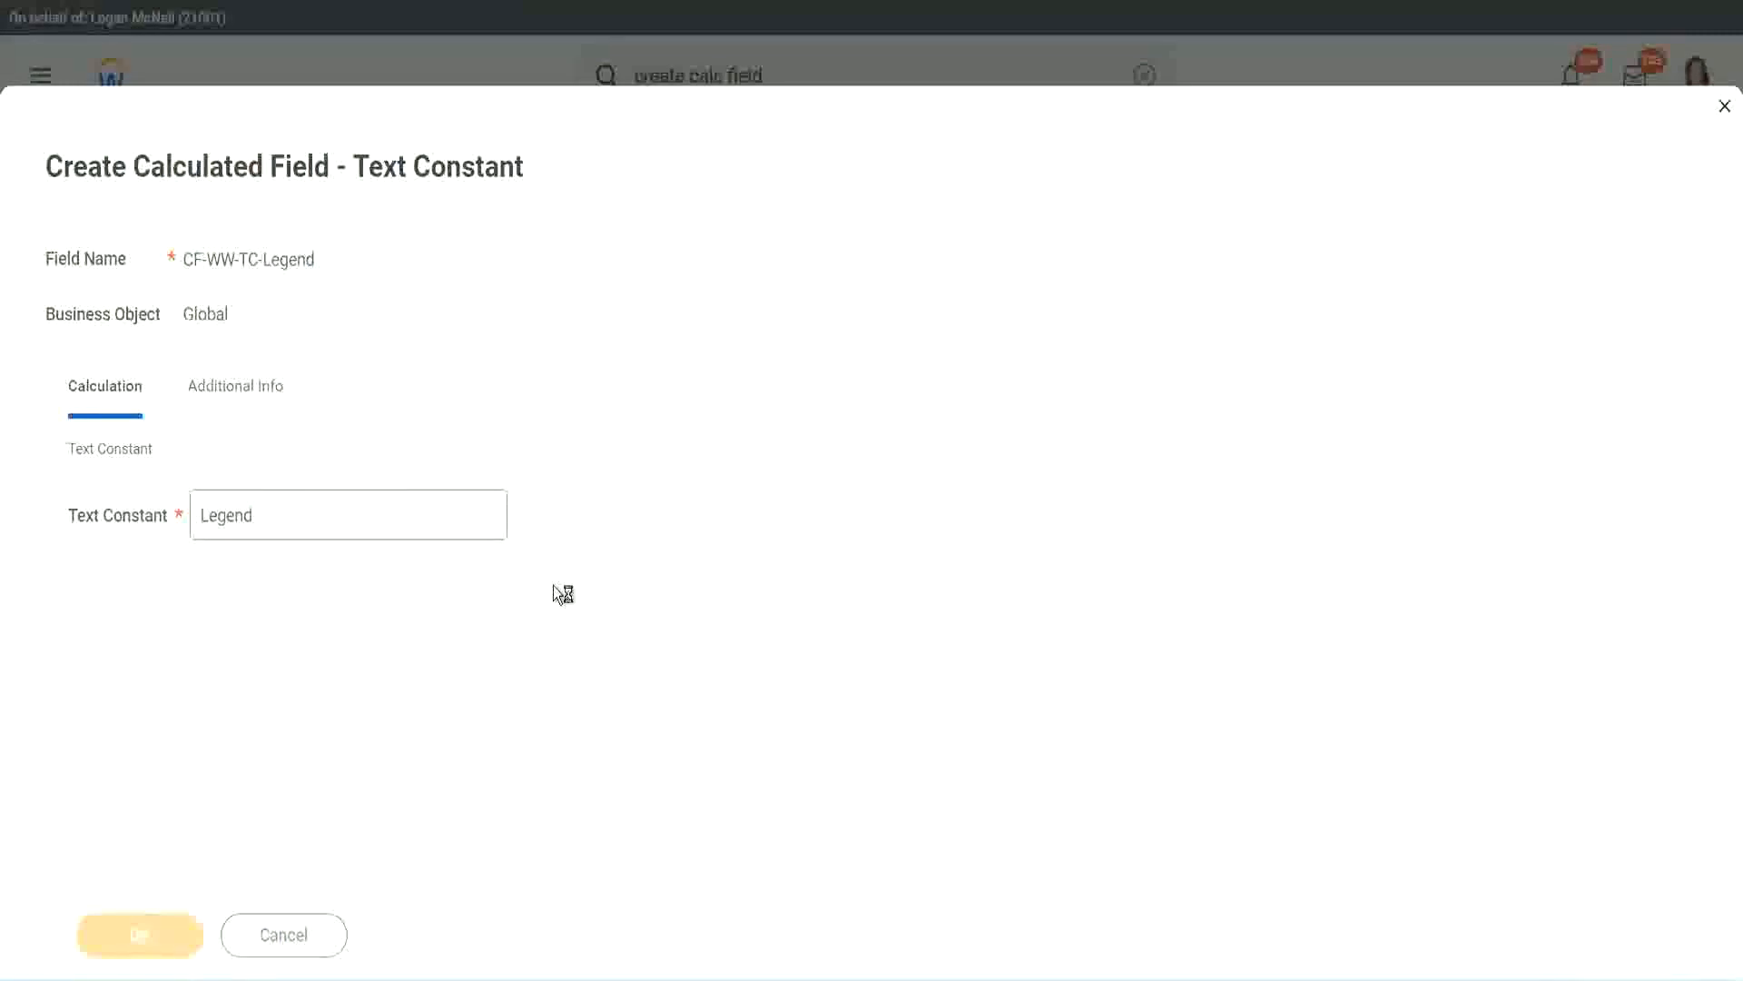
Check the field type, conditions and return values of the Evaluate Expression field, and save it
{"action": "scroll", "coordinate": [924, 489], "scroll_direction": "down", "scroll_amount": 3}
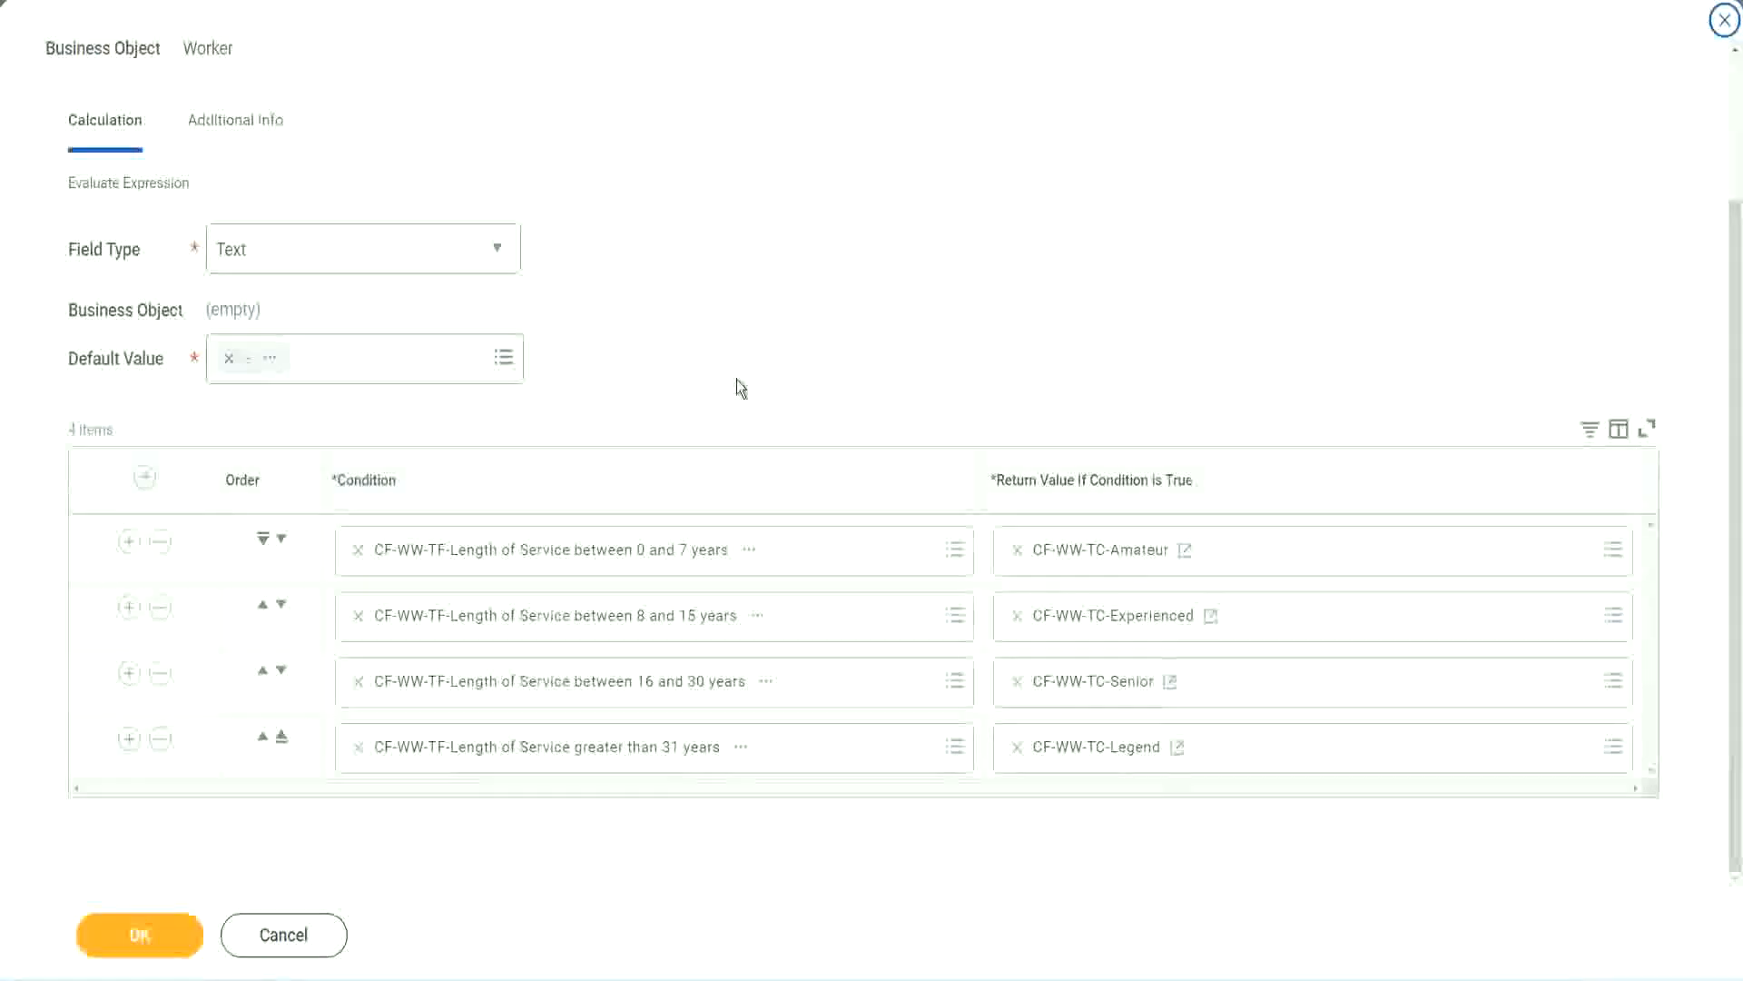
{"action": "scroll", "coordinate": [738, 365], "scroll_direction": "up", "scroll_amount": 2}
{"action": "scroll", "coordinate": [737, 363], "scroll_direction": "up", "scroll_amount": 1}
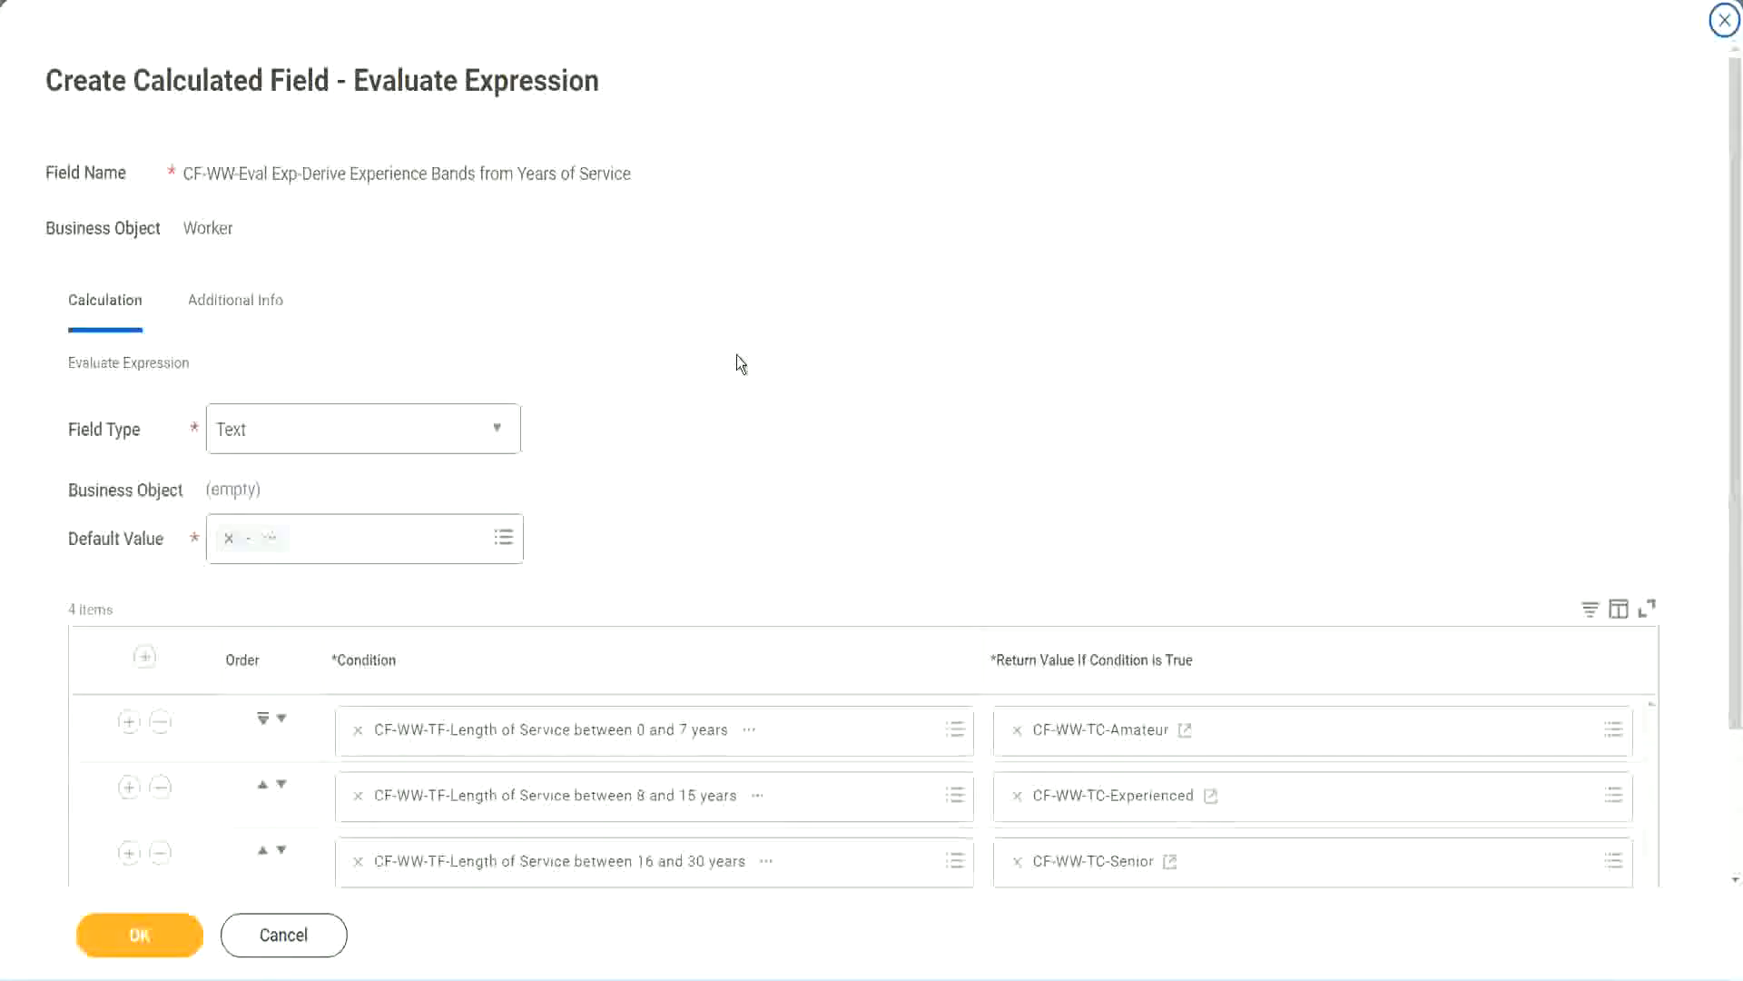
{"action": "scroll", "coordinate": [737, 363], "scroll_direction": "down", "scroll_amount": 2}
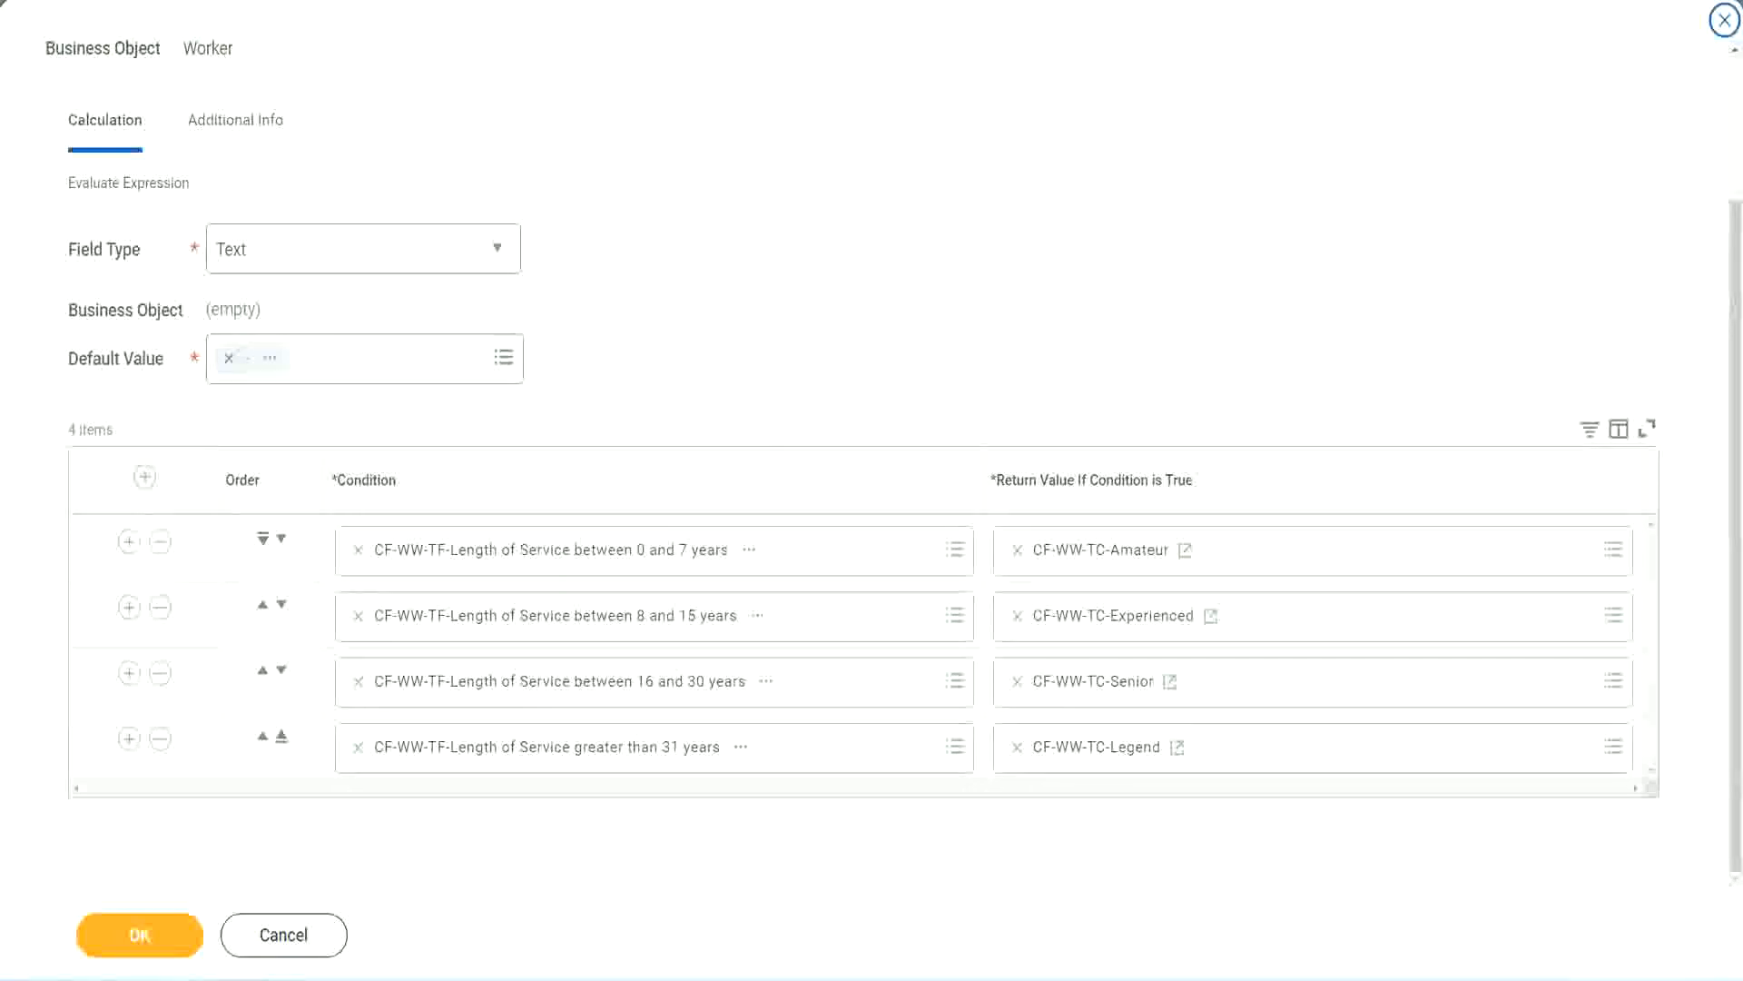
{"action": "left_click_drag", "start_coordinate": [1117, 255], "coordinate": [1131, 438]}
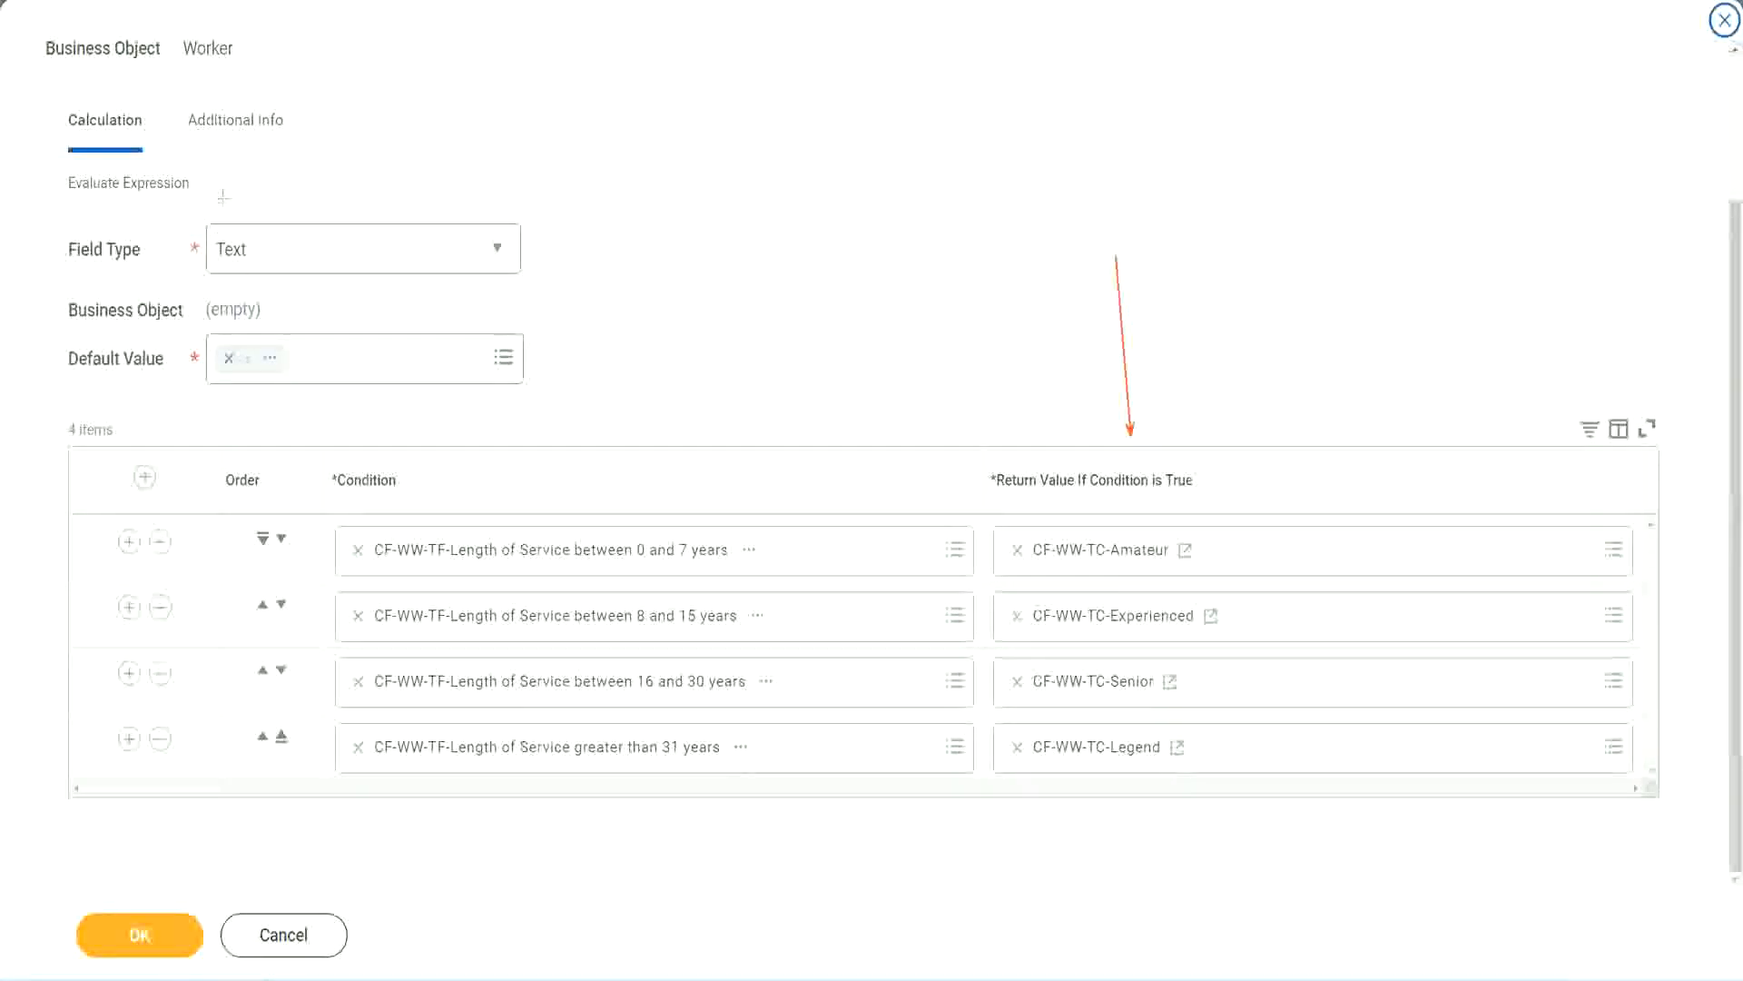
{"action": "left_click_drag", "start_coordinate": [216, 156], "coordinate": [223, 218]}
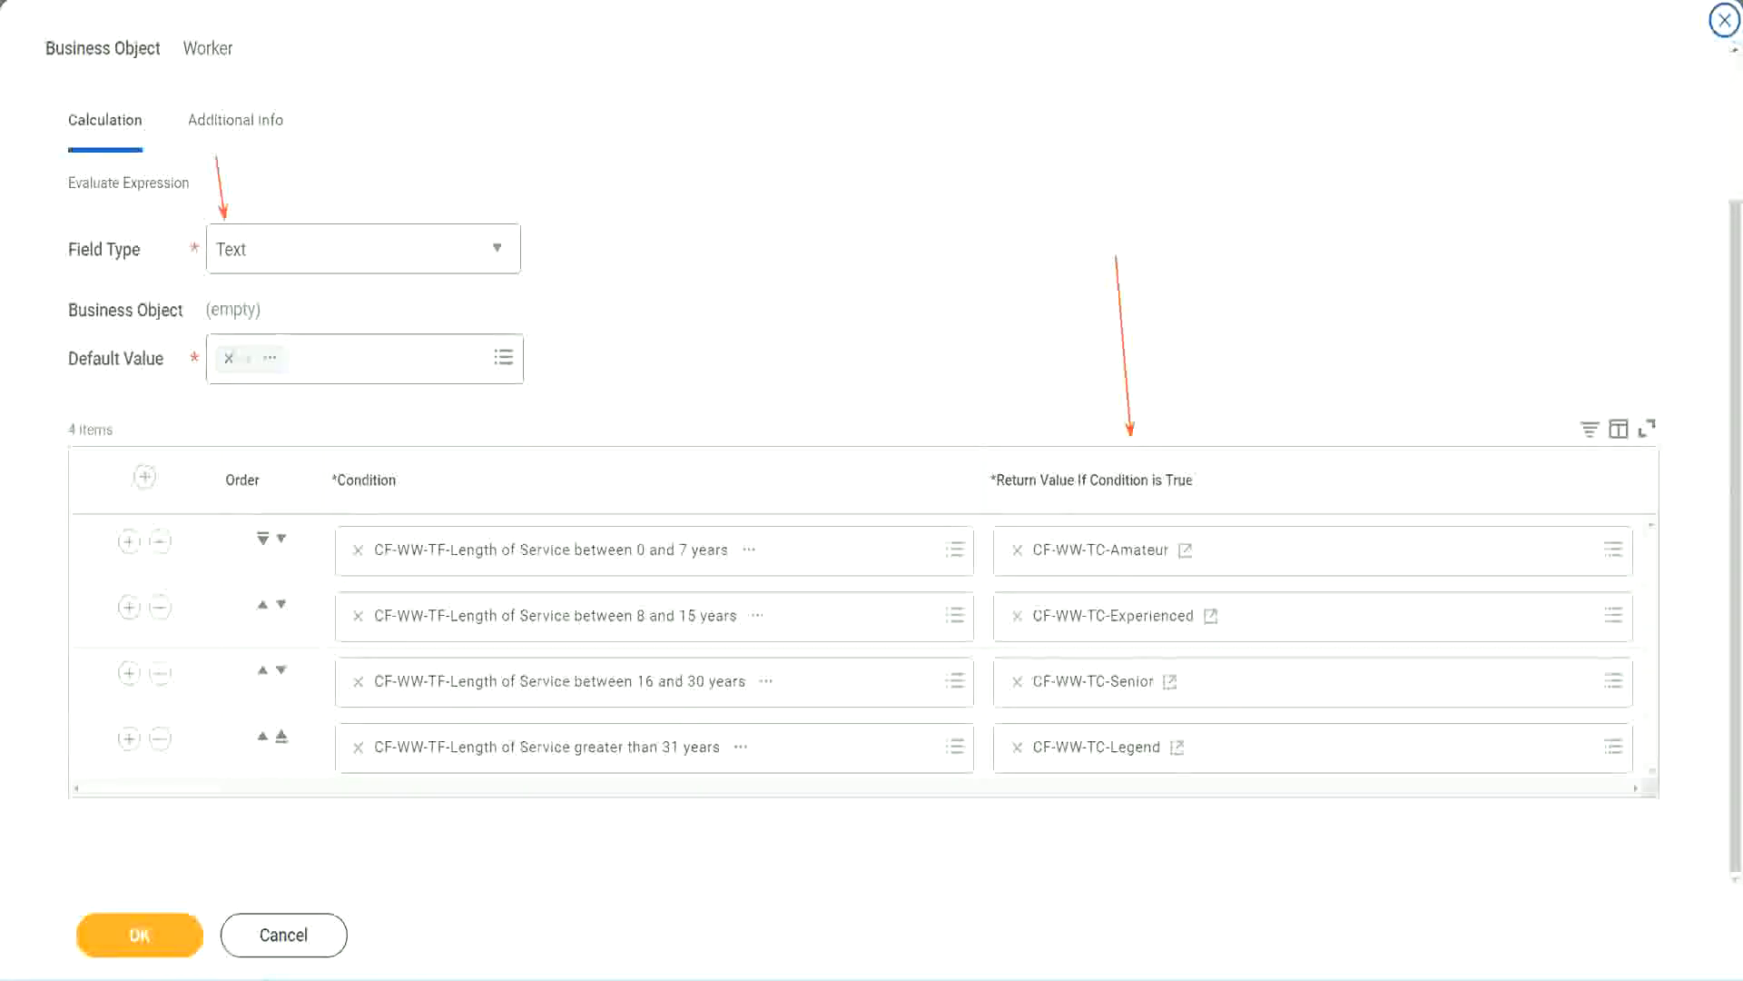
{"action": "left_click", "coordinate": [151, 932]}
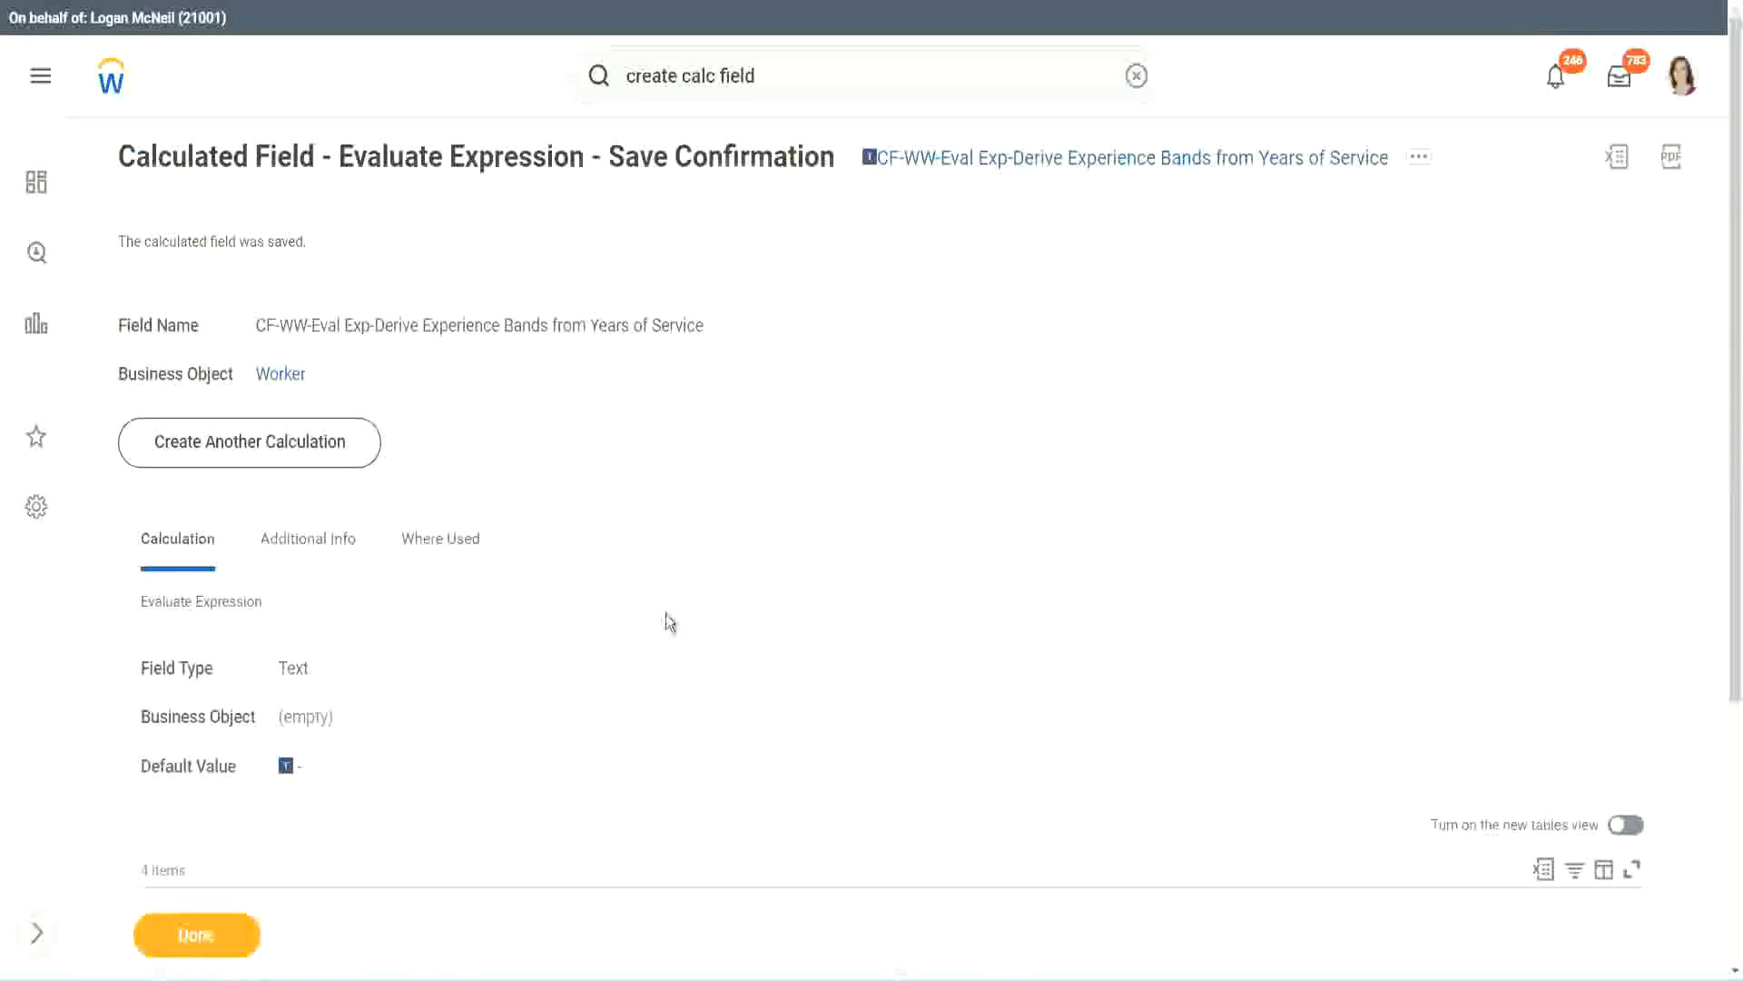
Review the saved experience bands field's conditions and return values, and close its save confirmation
{"action": "scroll", "coordinate": [669, 620], "scroll_direction": "down", "scroll_amount": 4}
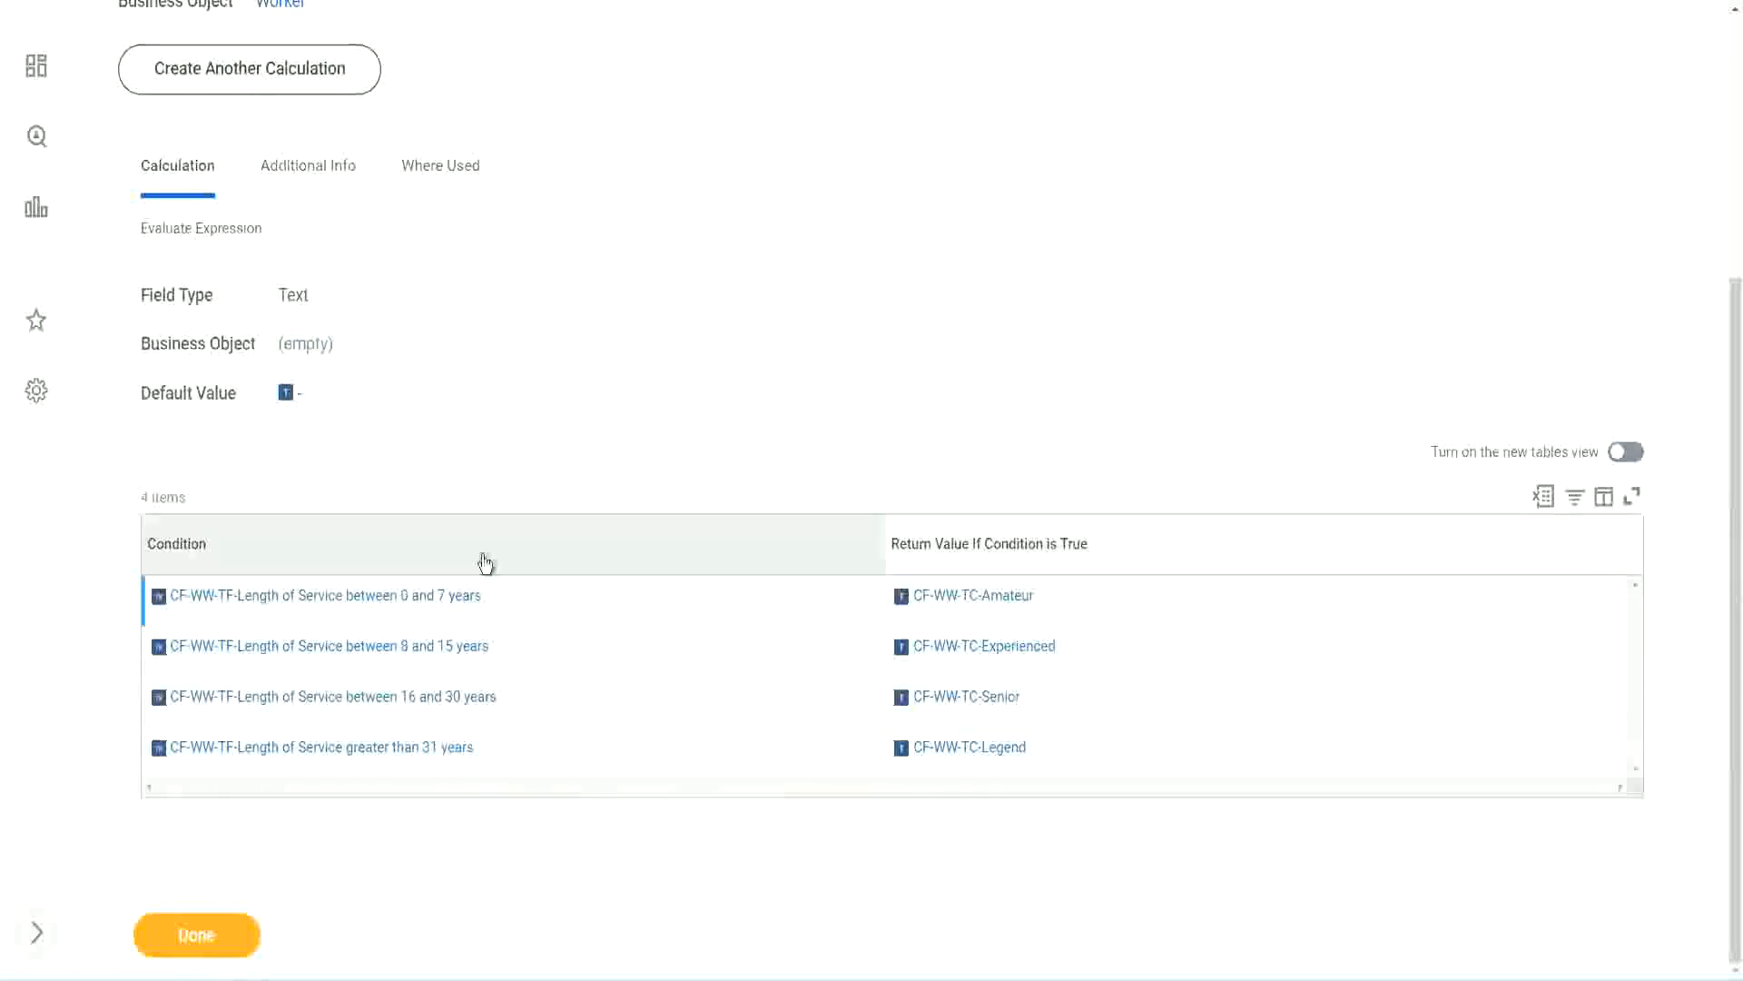
{"action": "scroll", "coordinate": [586, 369], "scroll_direction": "up", "scroll_amount": 4}
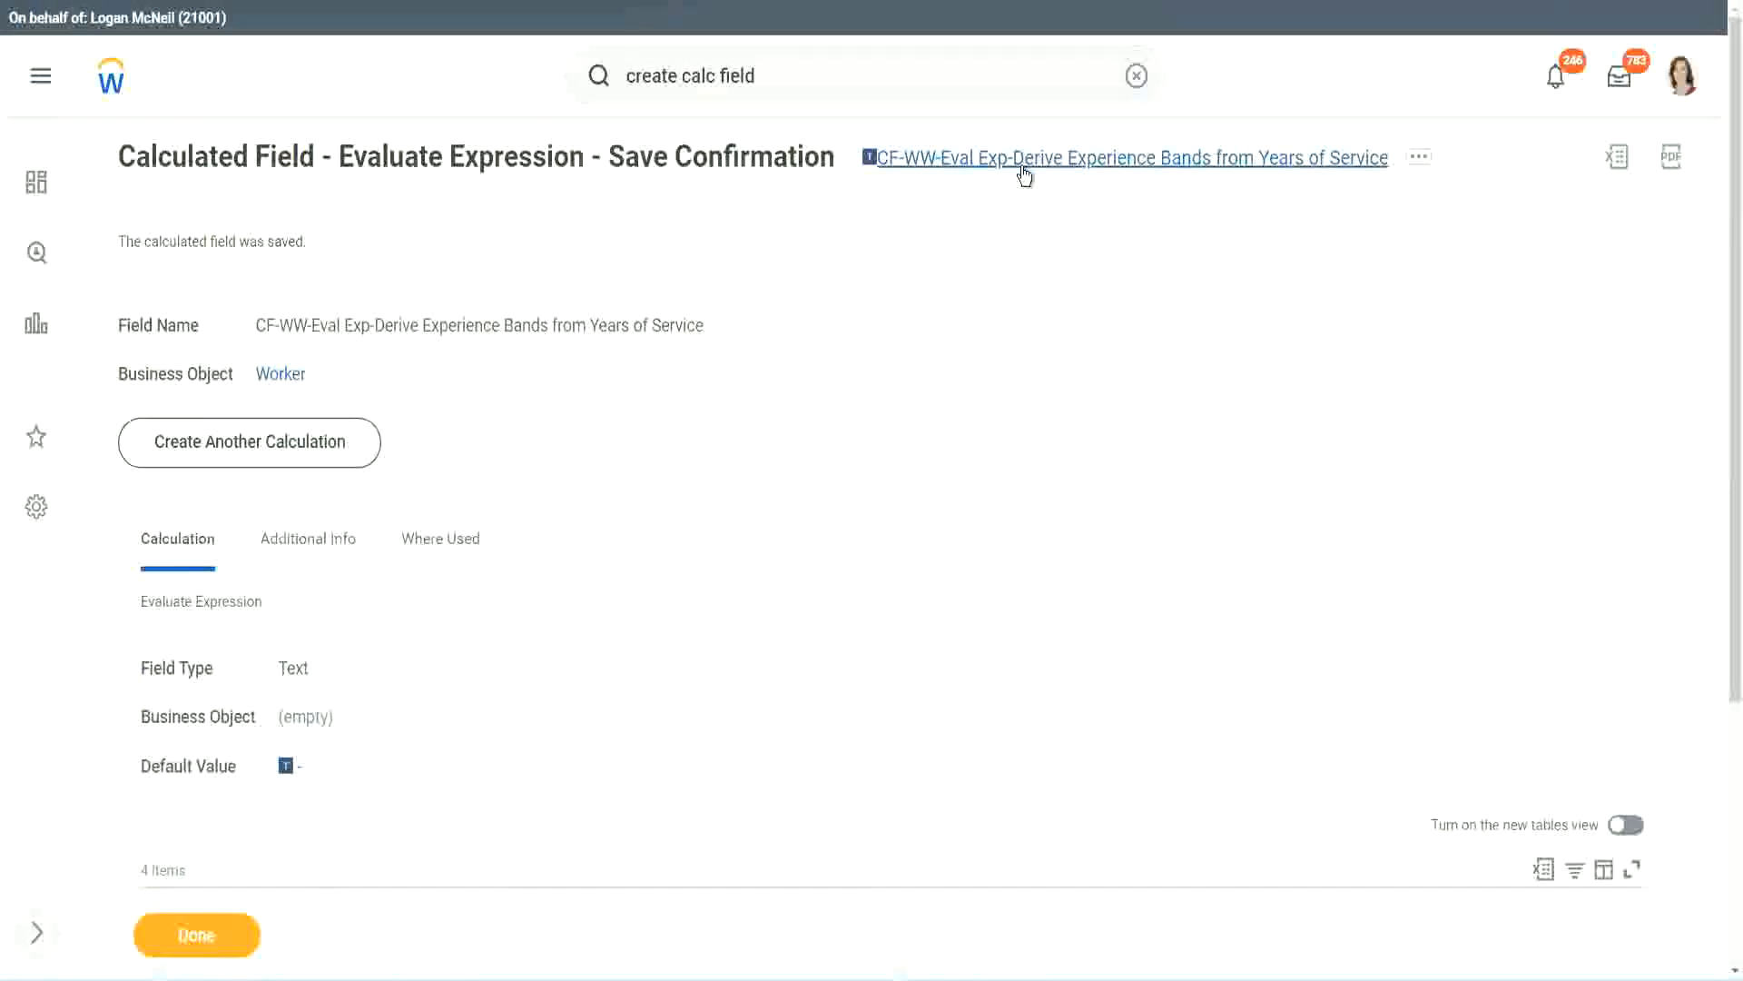
{"action": "left_click", "coordinate": [1072, 273]}
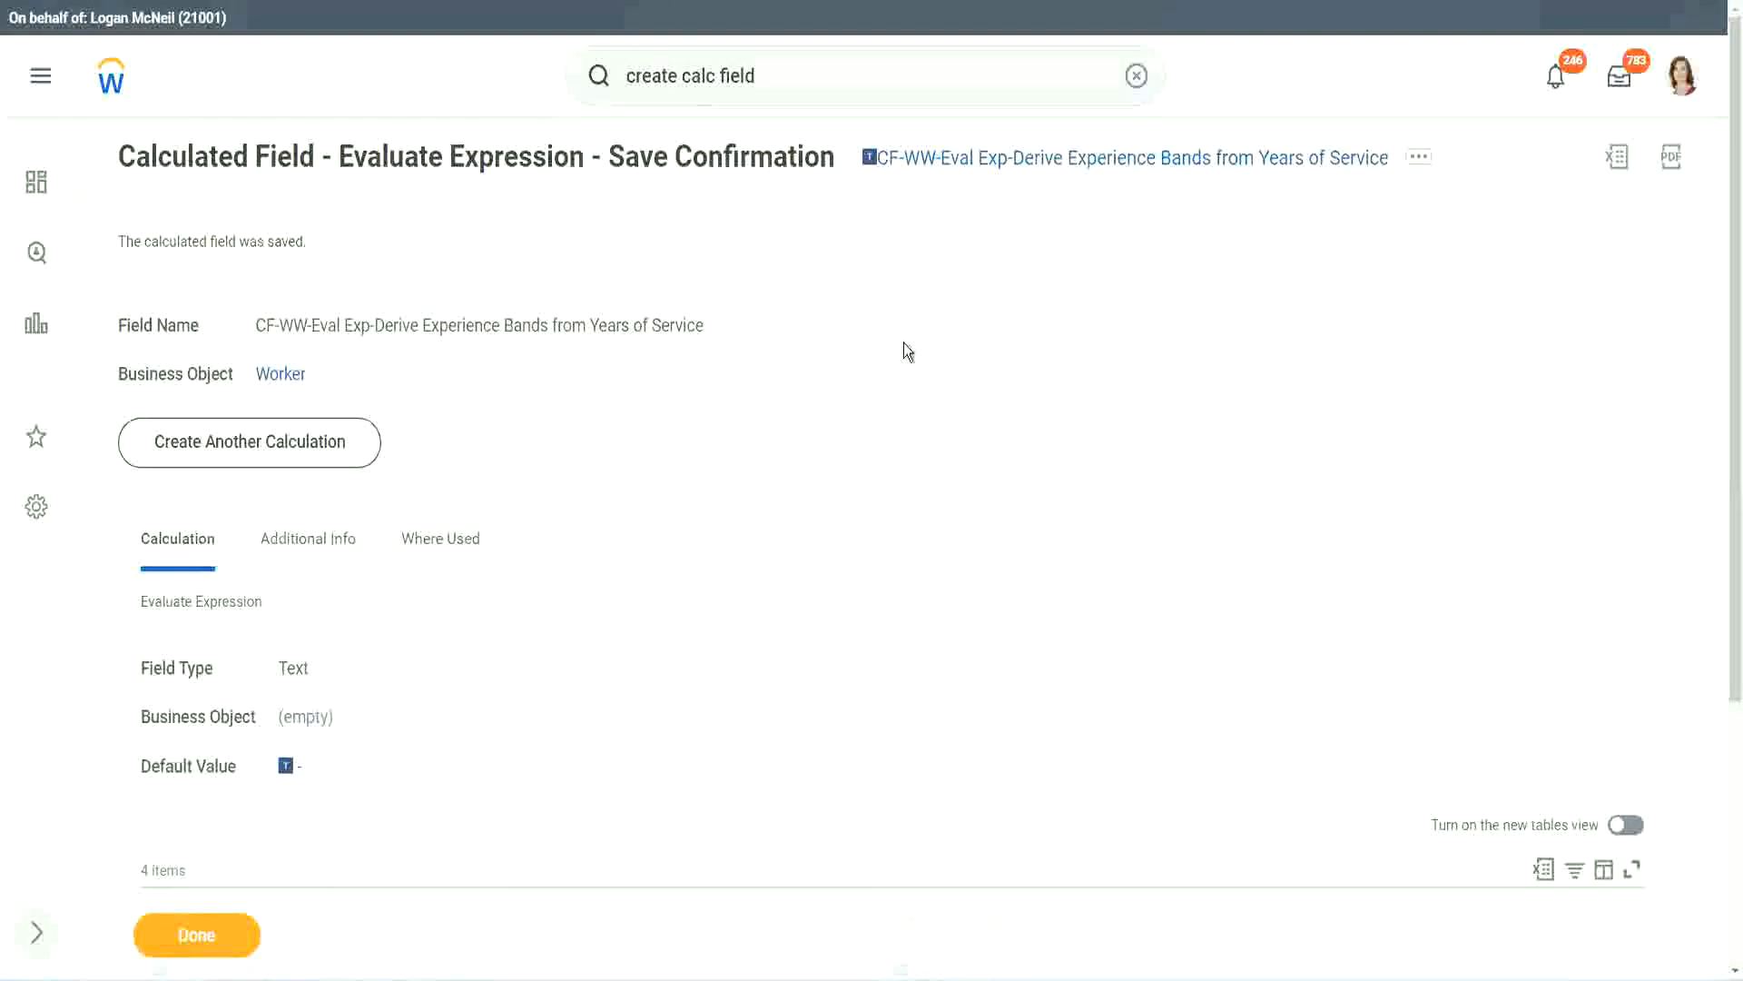
{"action": "left_click", "coordinate": [193, 938]}
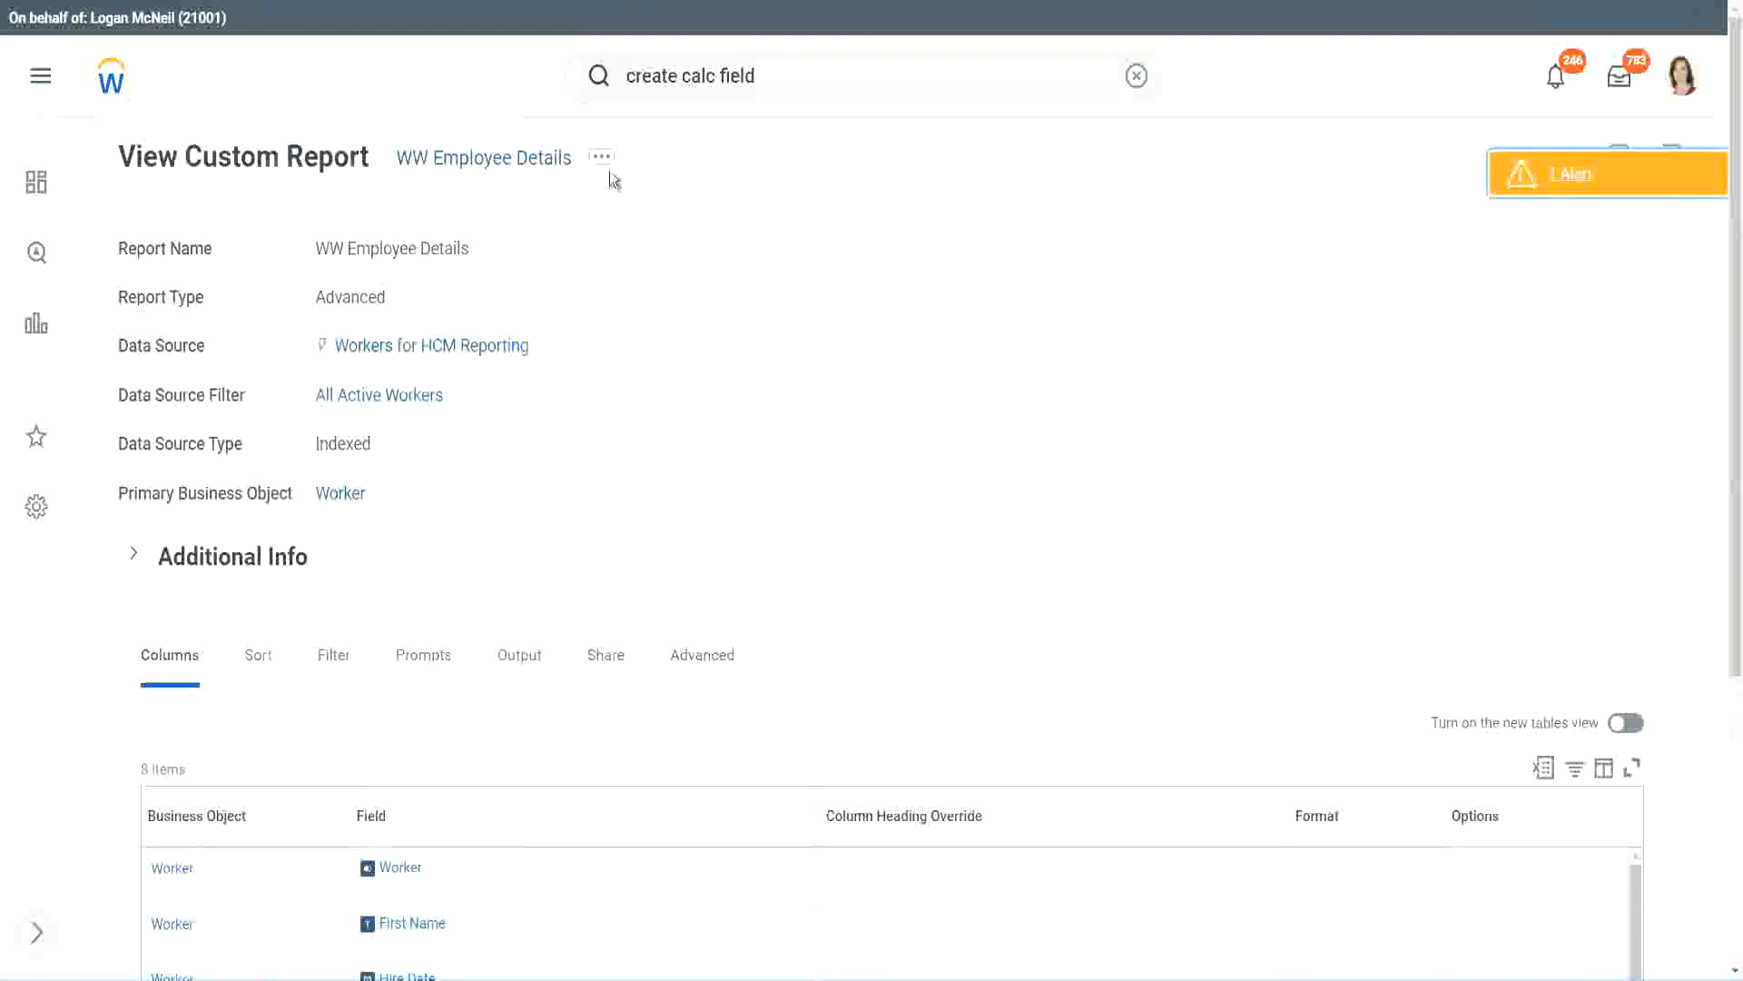
Open the WW Employee Details custom report for editing
{"action": "left_click", "coordinate": [603, 160]}
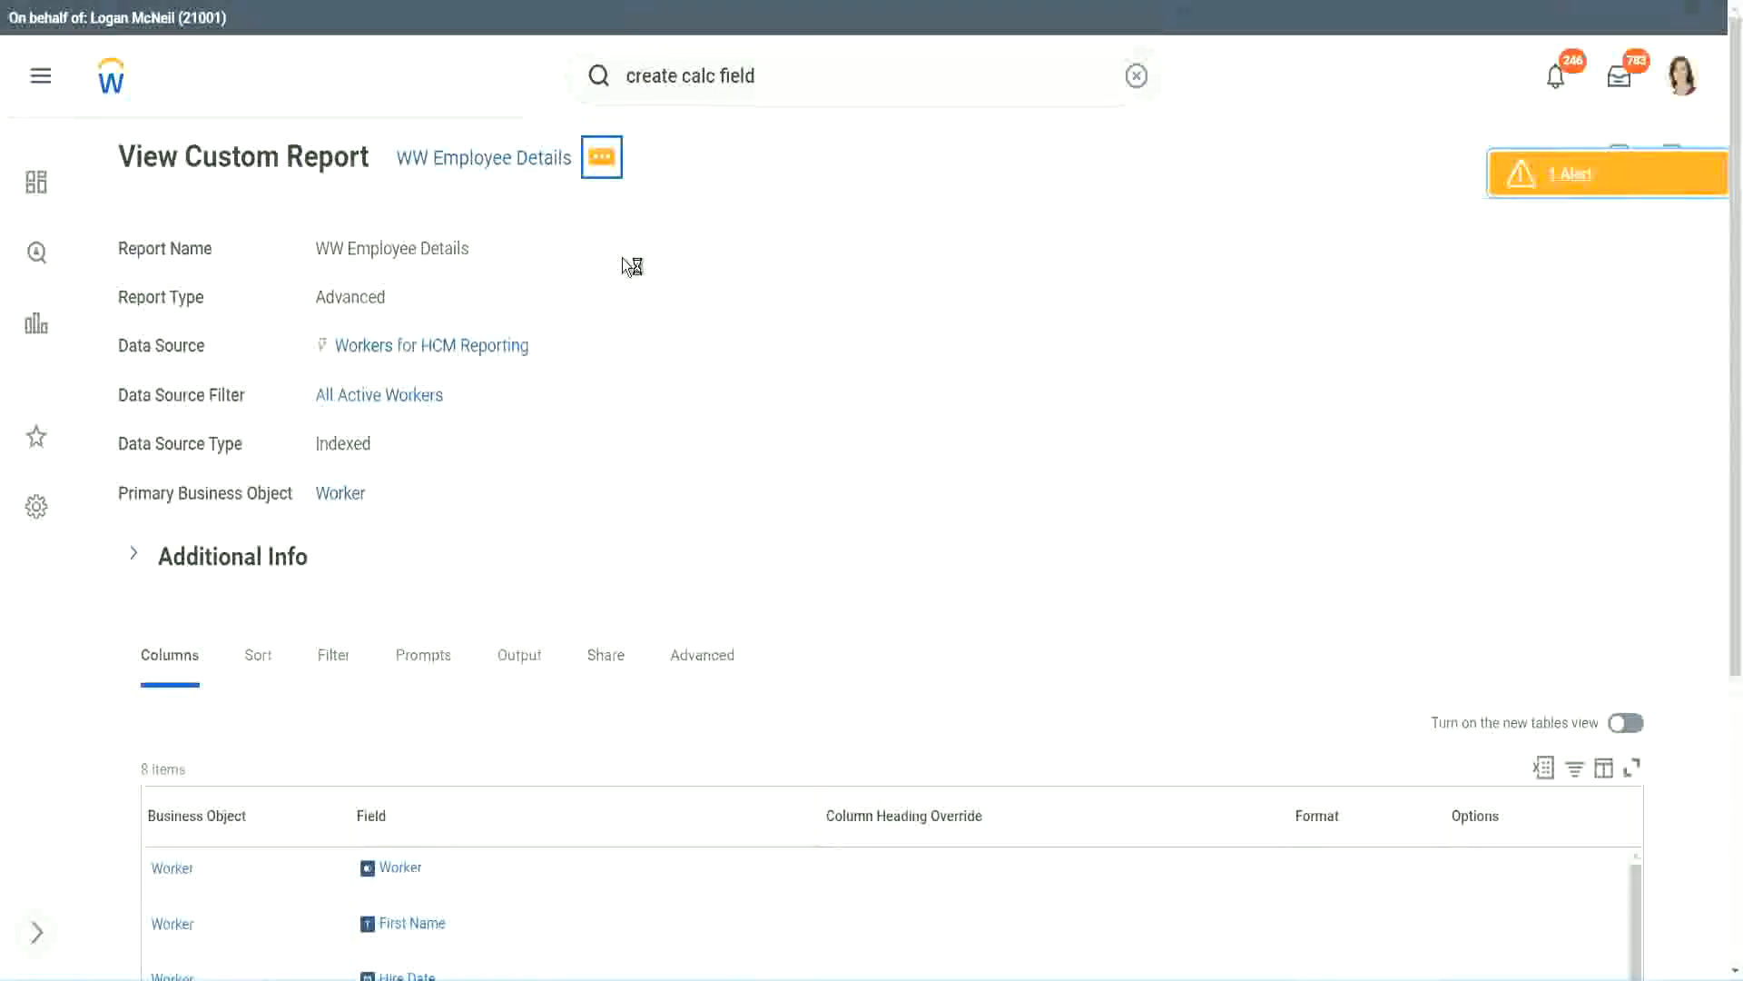
{"action": "mouse_move", "coordinate": [712, 255]}
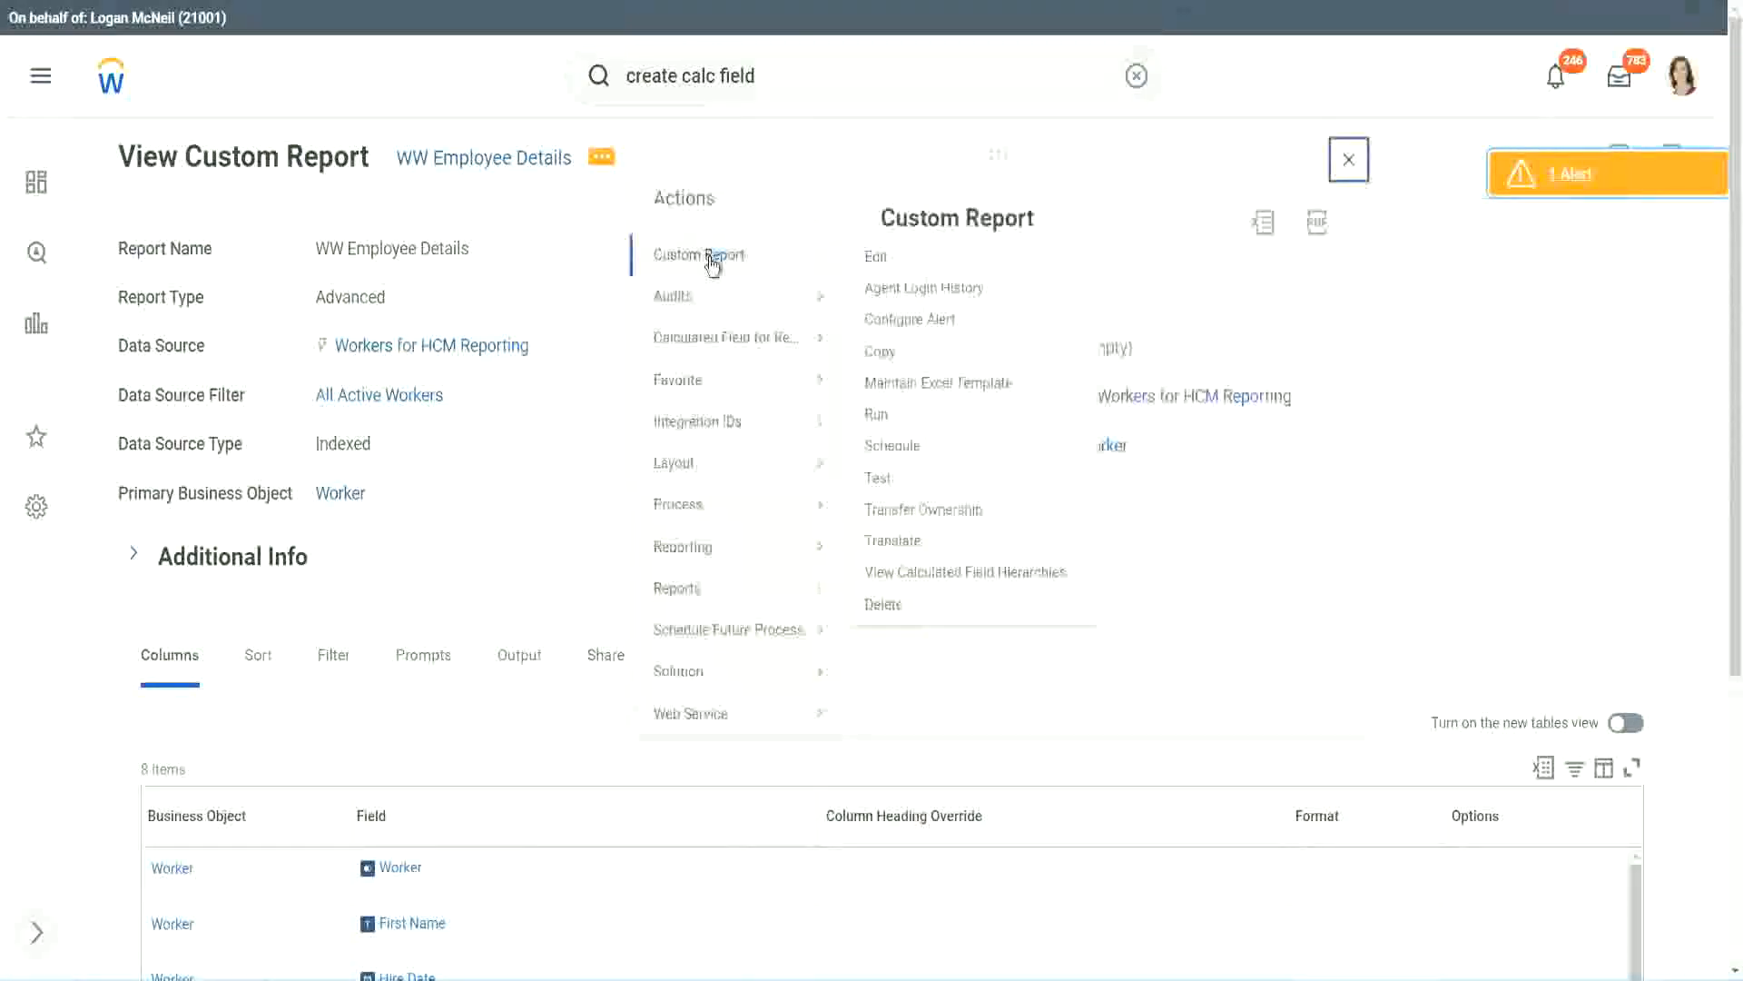
{"action": "left_click", "coordinate": [885, 259]}
Add a Worker row to the report's columns and remove the CF-WW-Substring Text column headed Years of Service
{"action": "scroll", "coordinate": [638, 397], "scroll_direction": "down", "scroll_amount": 4}
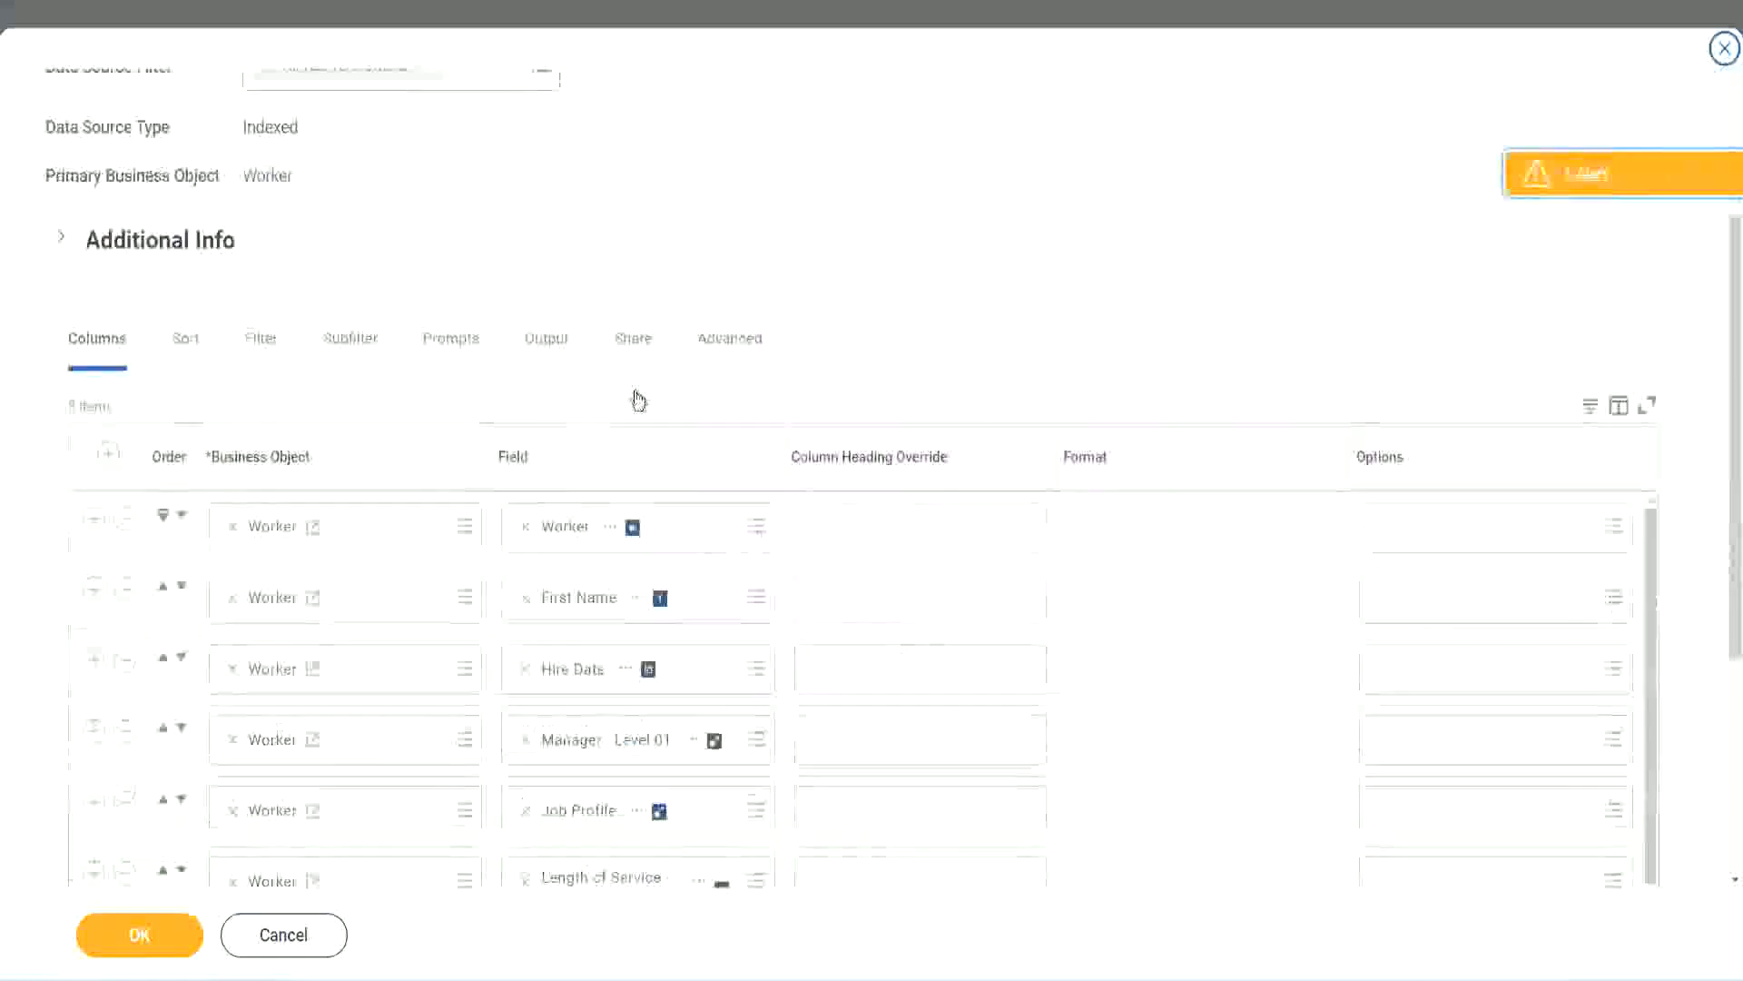
{"action": "scroll", "coordinate": [563, 454], "scroll_direction": "down", "scroll_amount": 2}
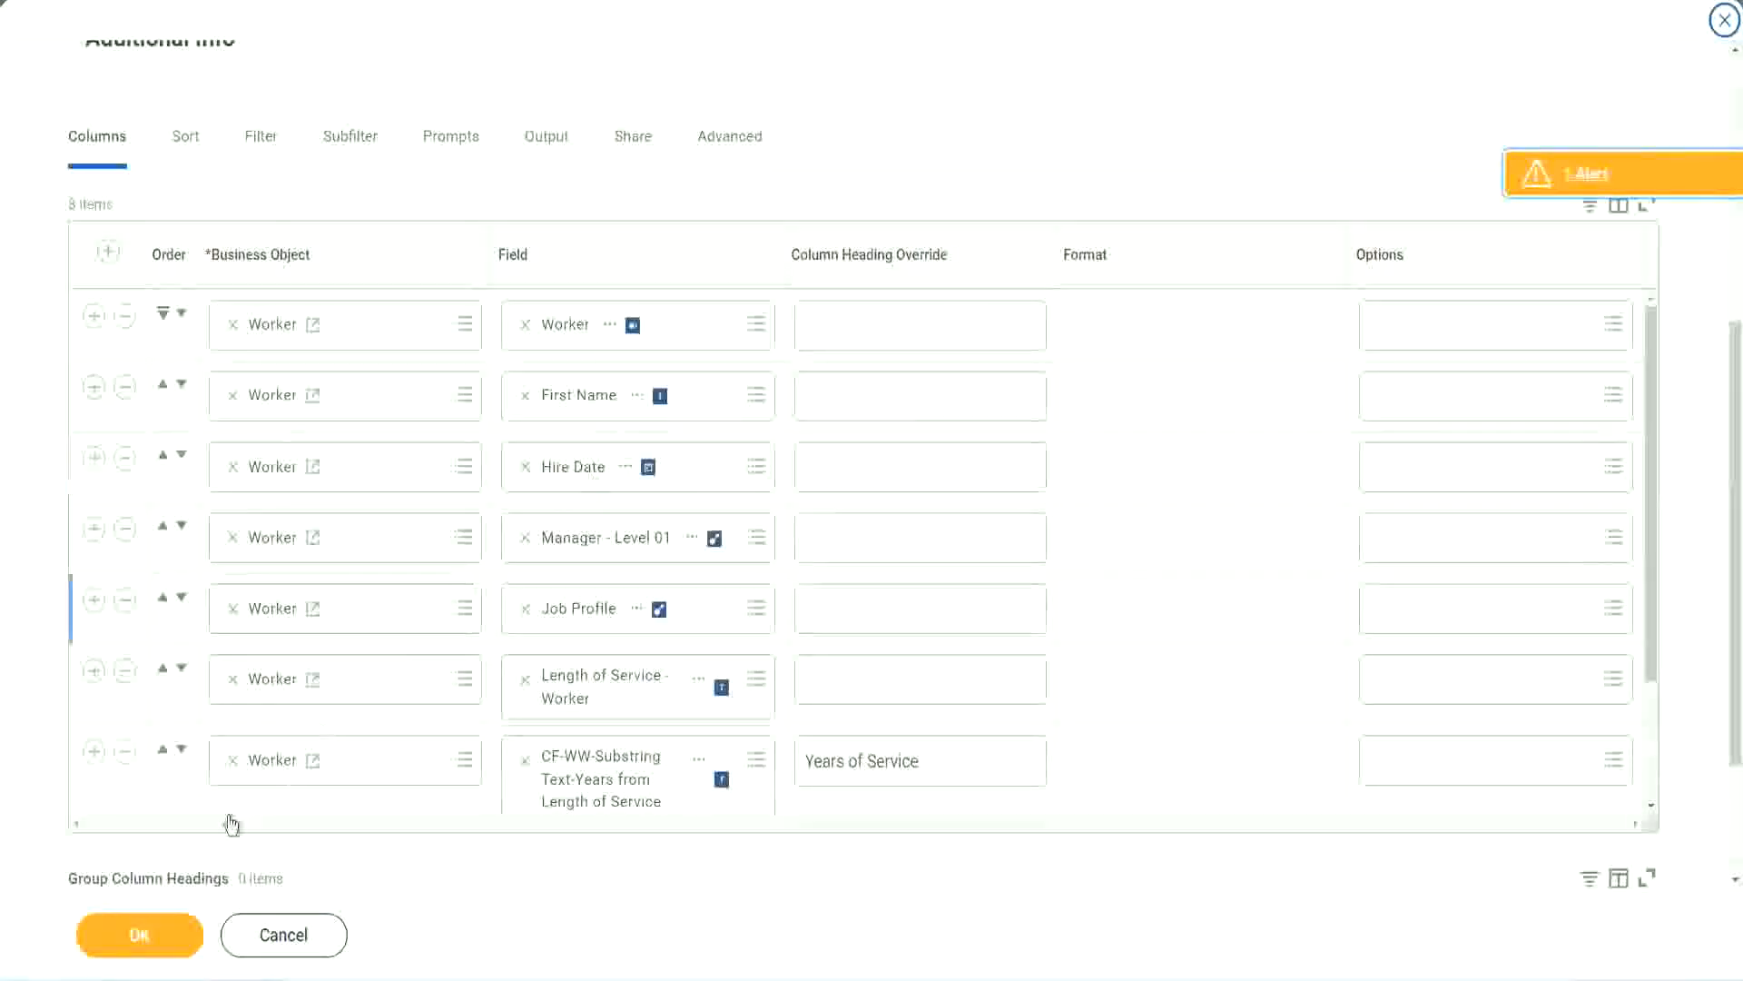
{"action": "left_click", "coordinate": [94, 752]}
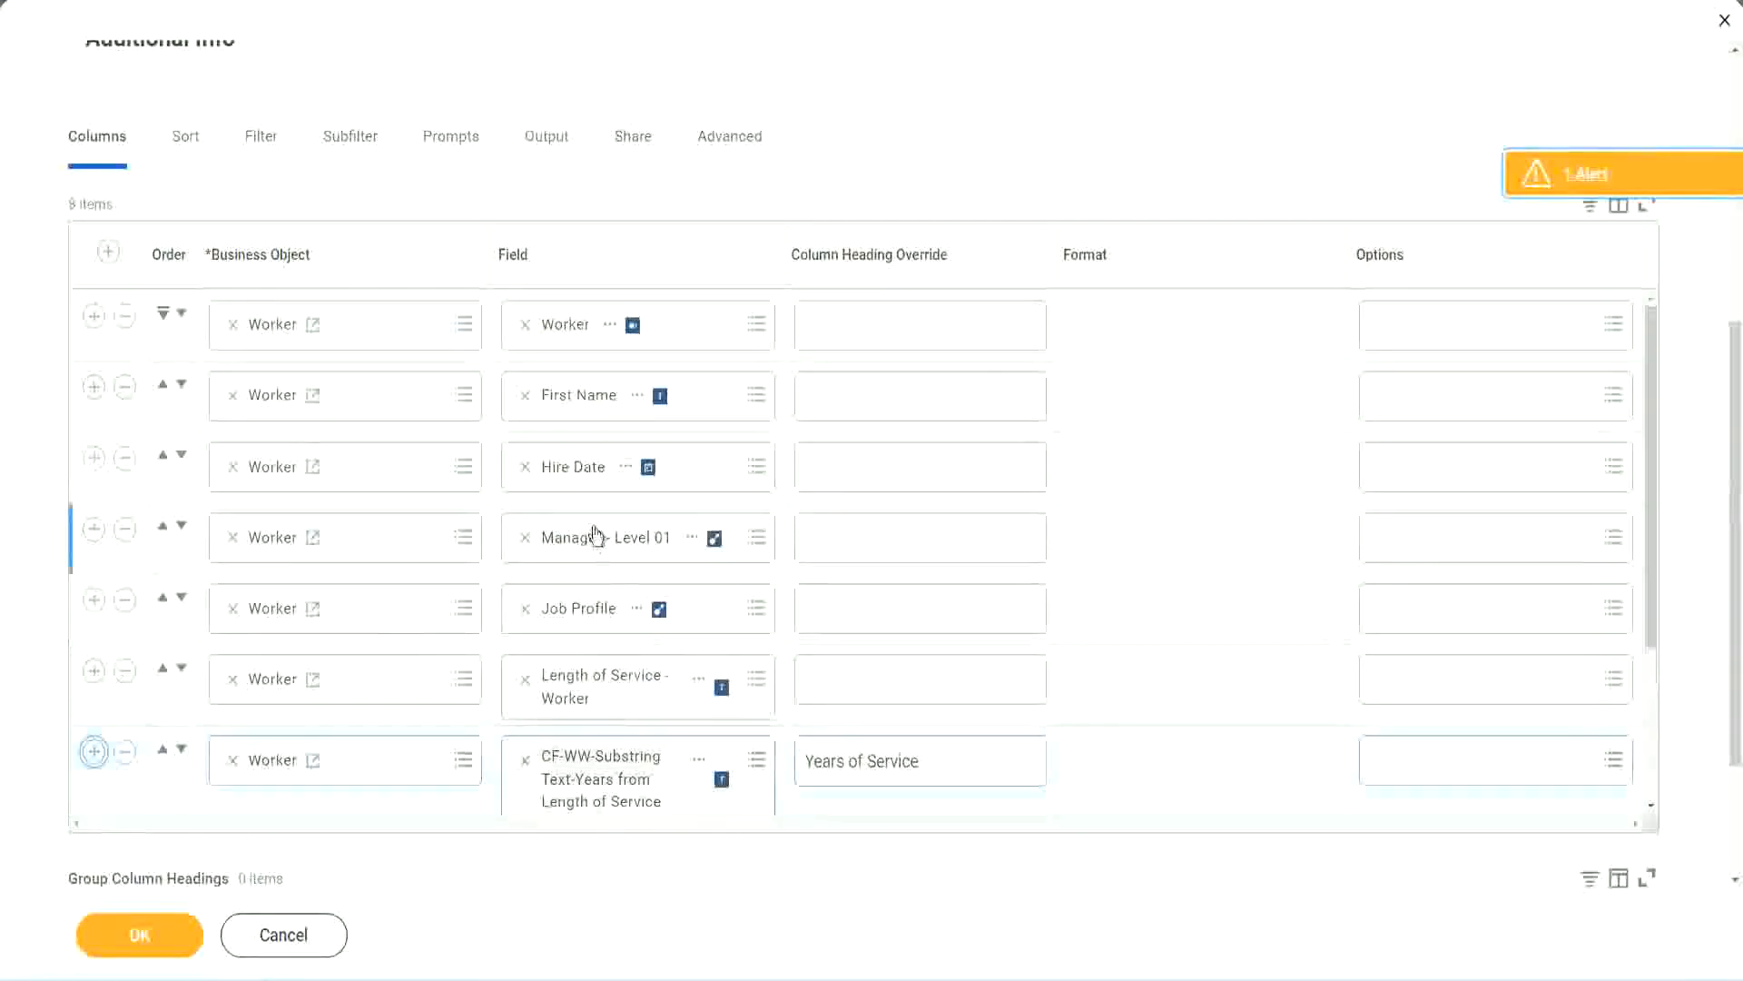
{"action": "scroll", "coordinate": [908, 596], "scroll_direction": "down", "scroll_amount": 2}
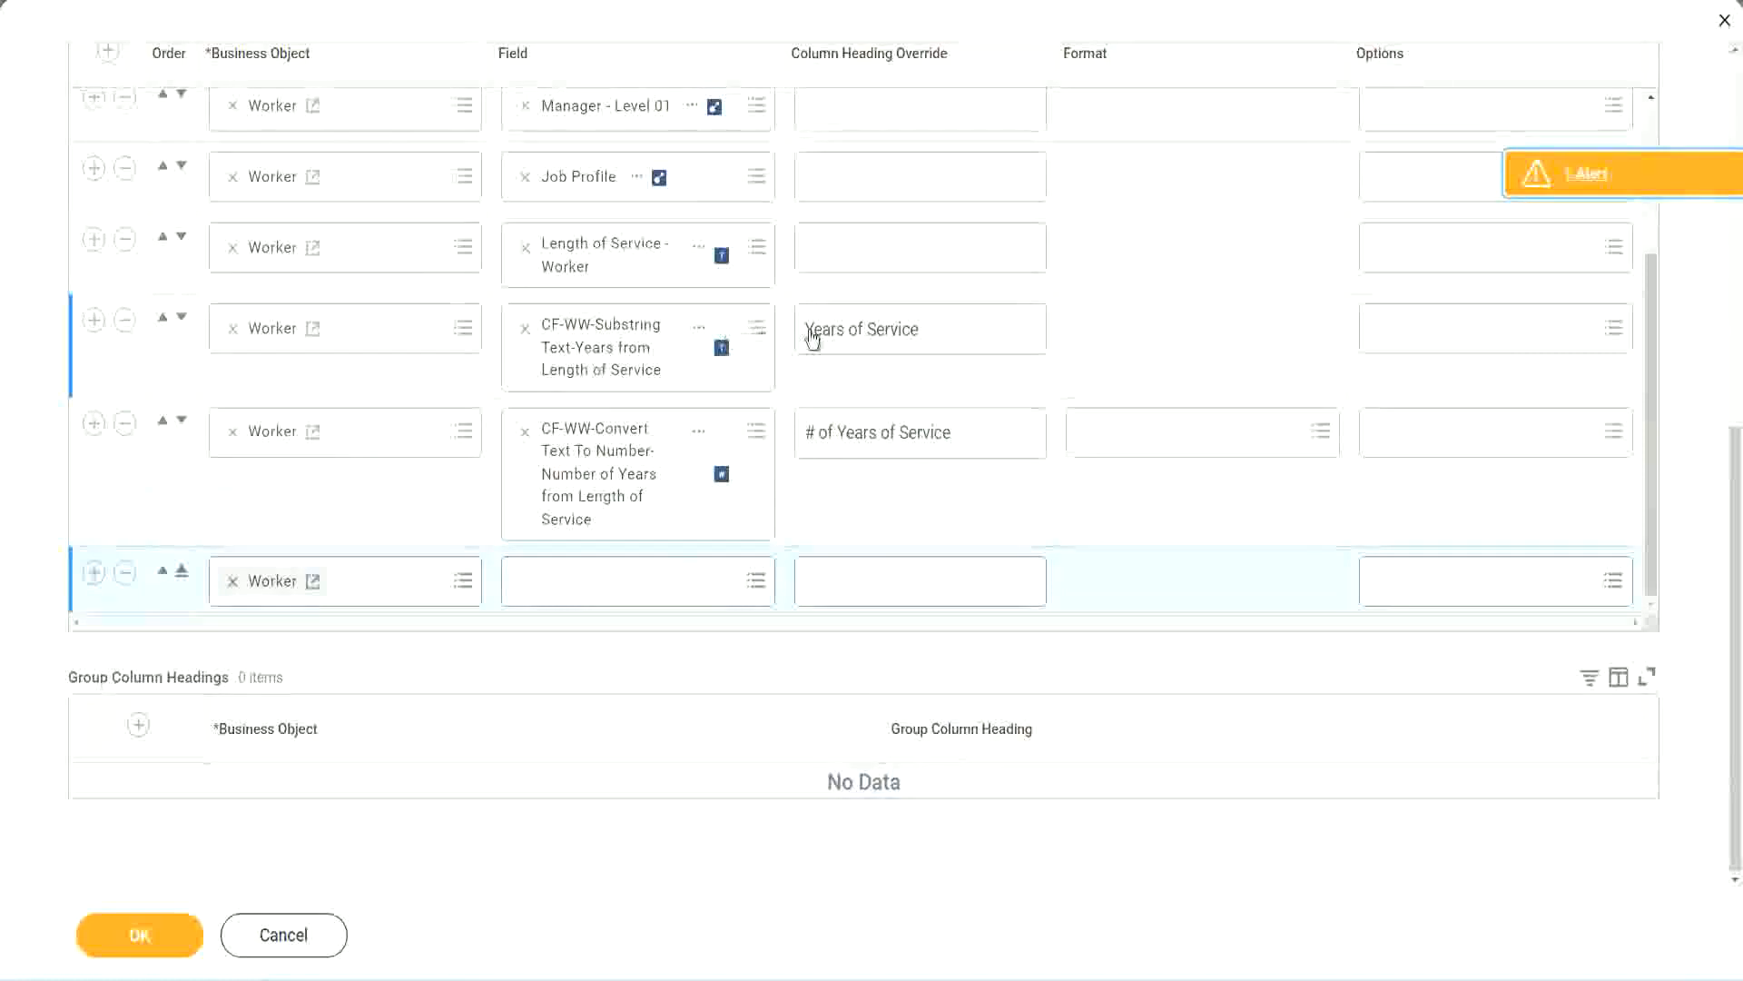
{"action": "left_click", "coordinate": [127, 321]}
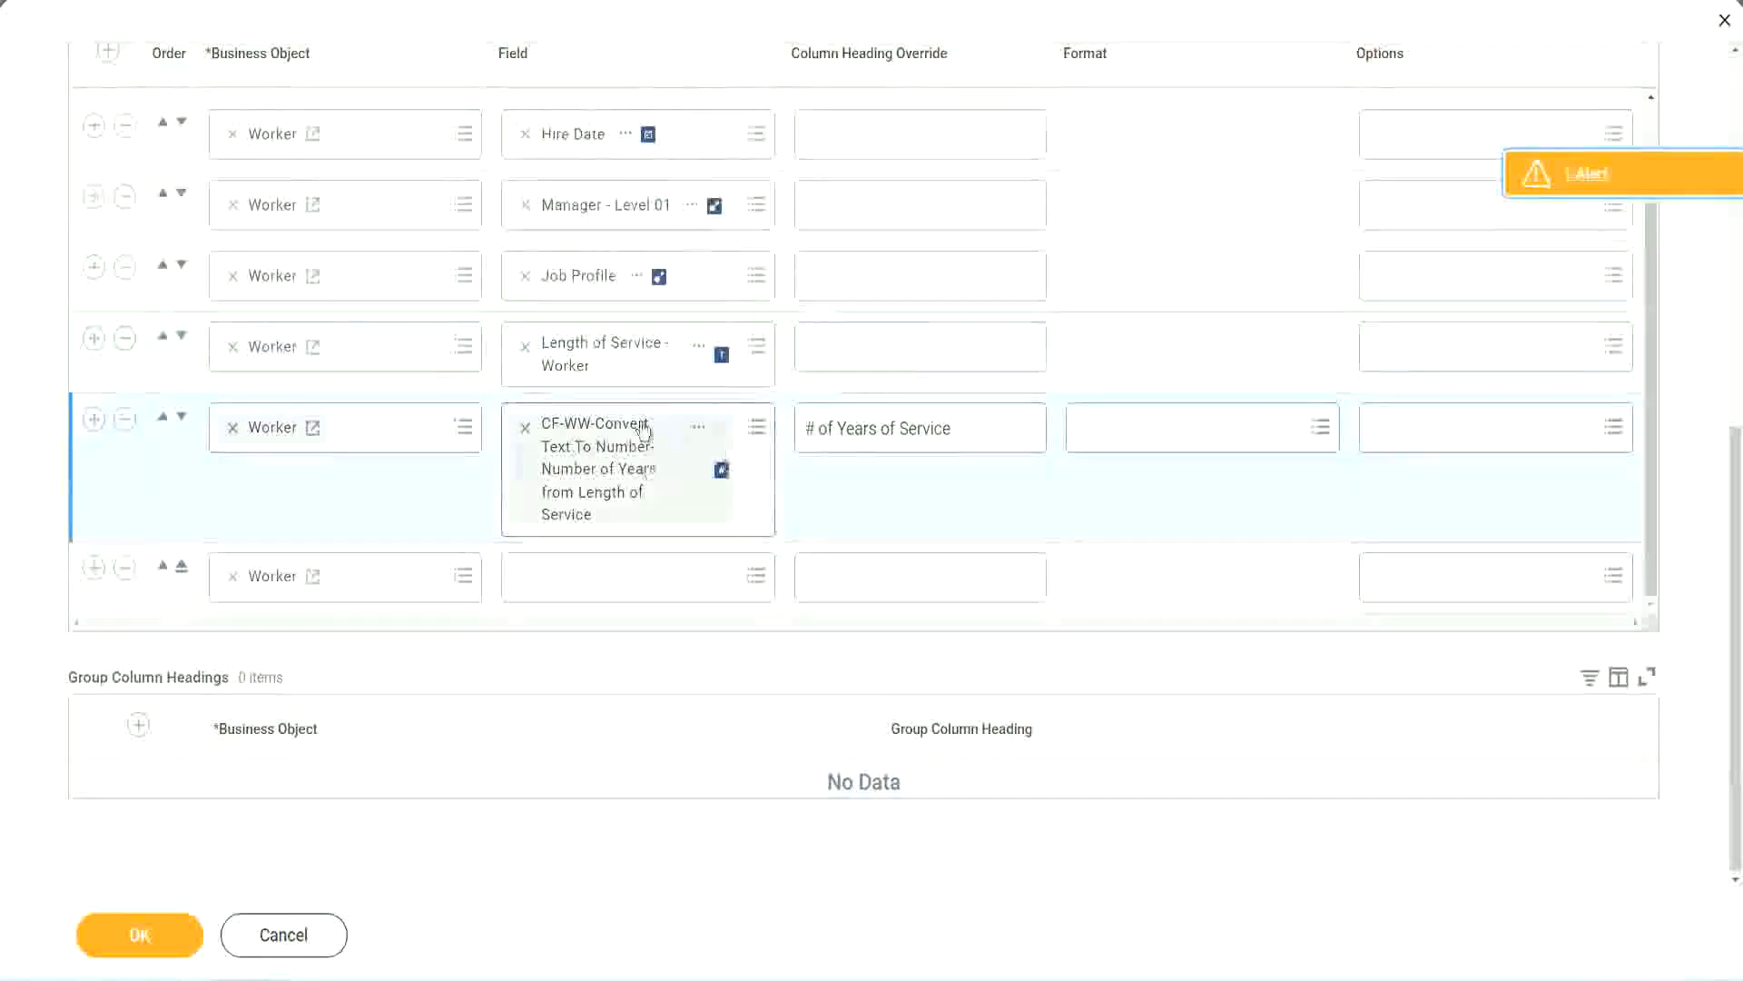
Set the new Worker row's field to CF-WW-Eval Exp-Derive Experience Bands from Years of Service, head it Experience Bands, and save the report
{"action": "left_click", "coordinate": [570, 576]}
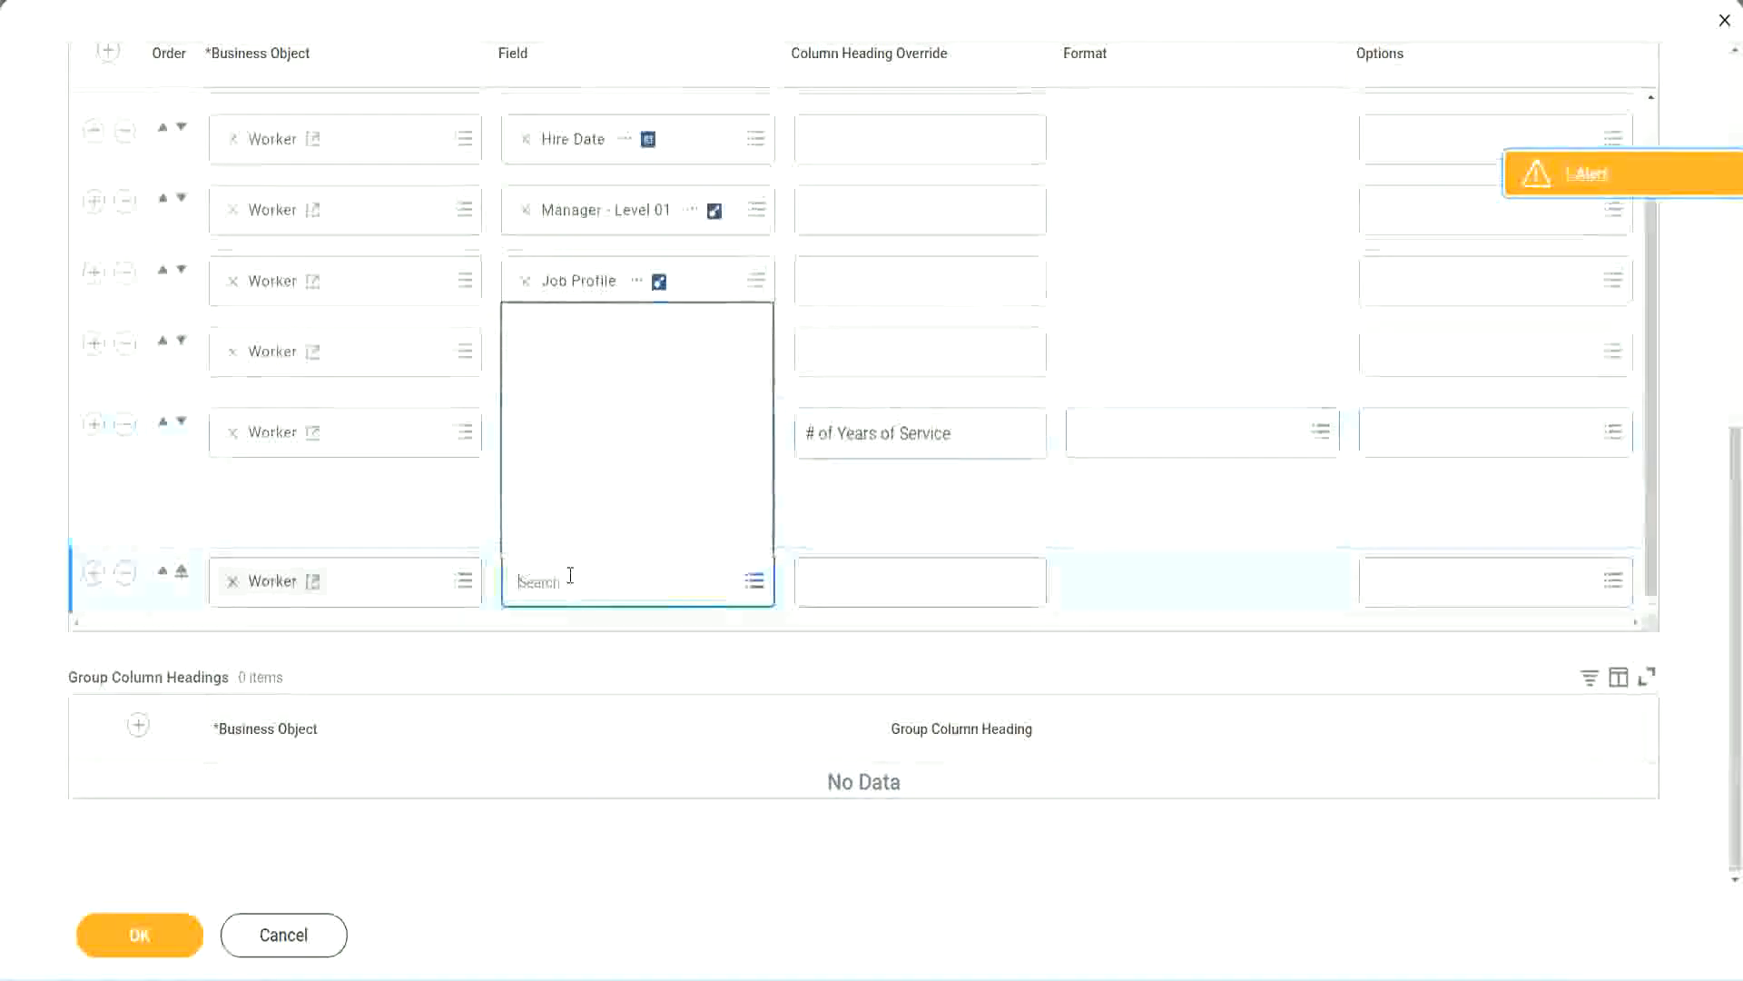
{"action": "key", "text": "ctrl+v"}
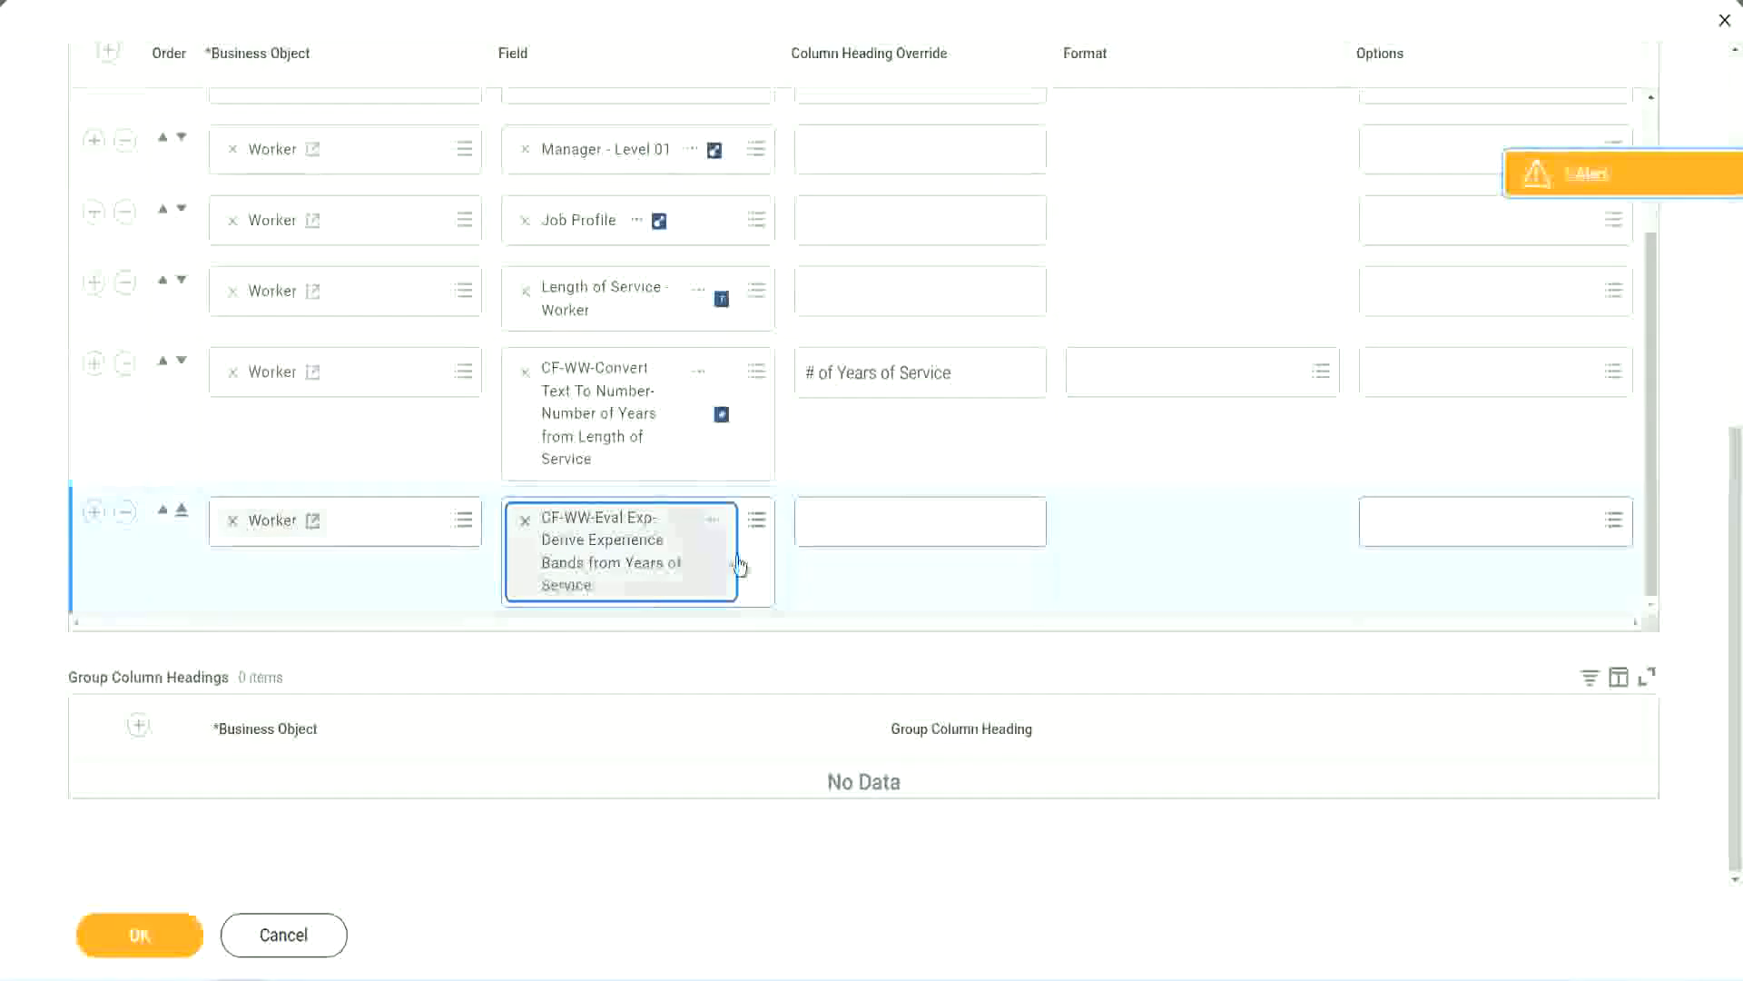
{"action": "left_click", "coordinate": [888, 523]}
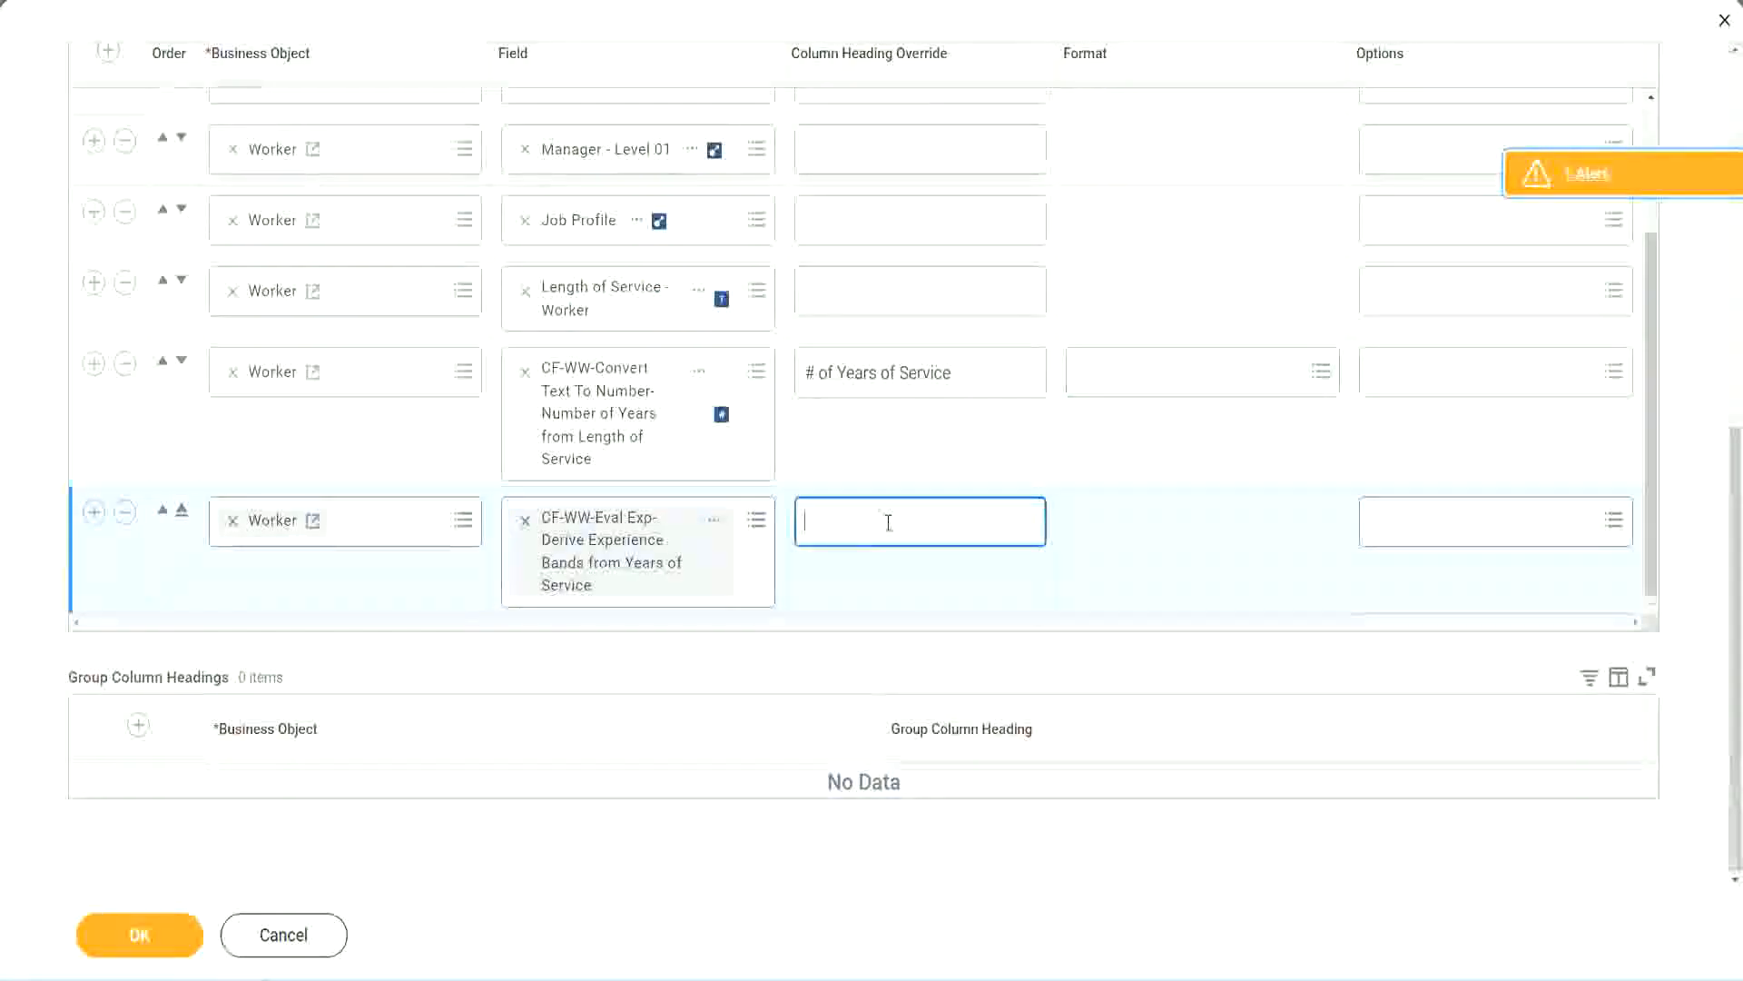
{"action": "type", "text": "E"}
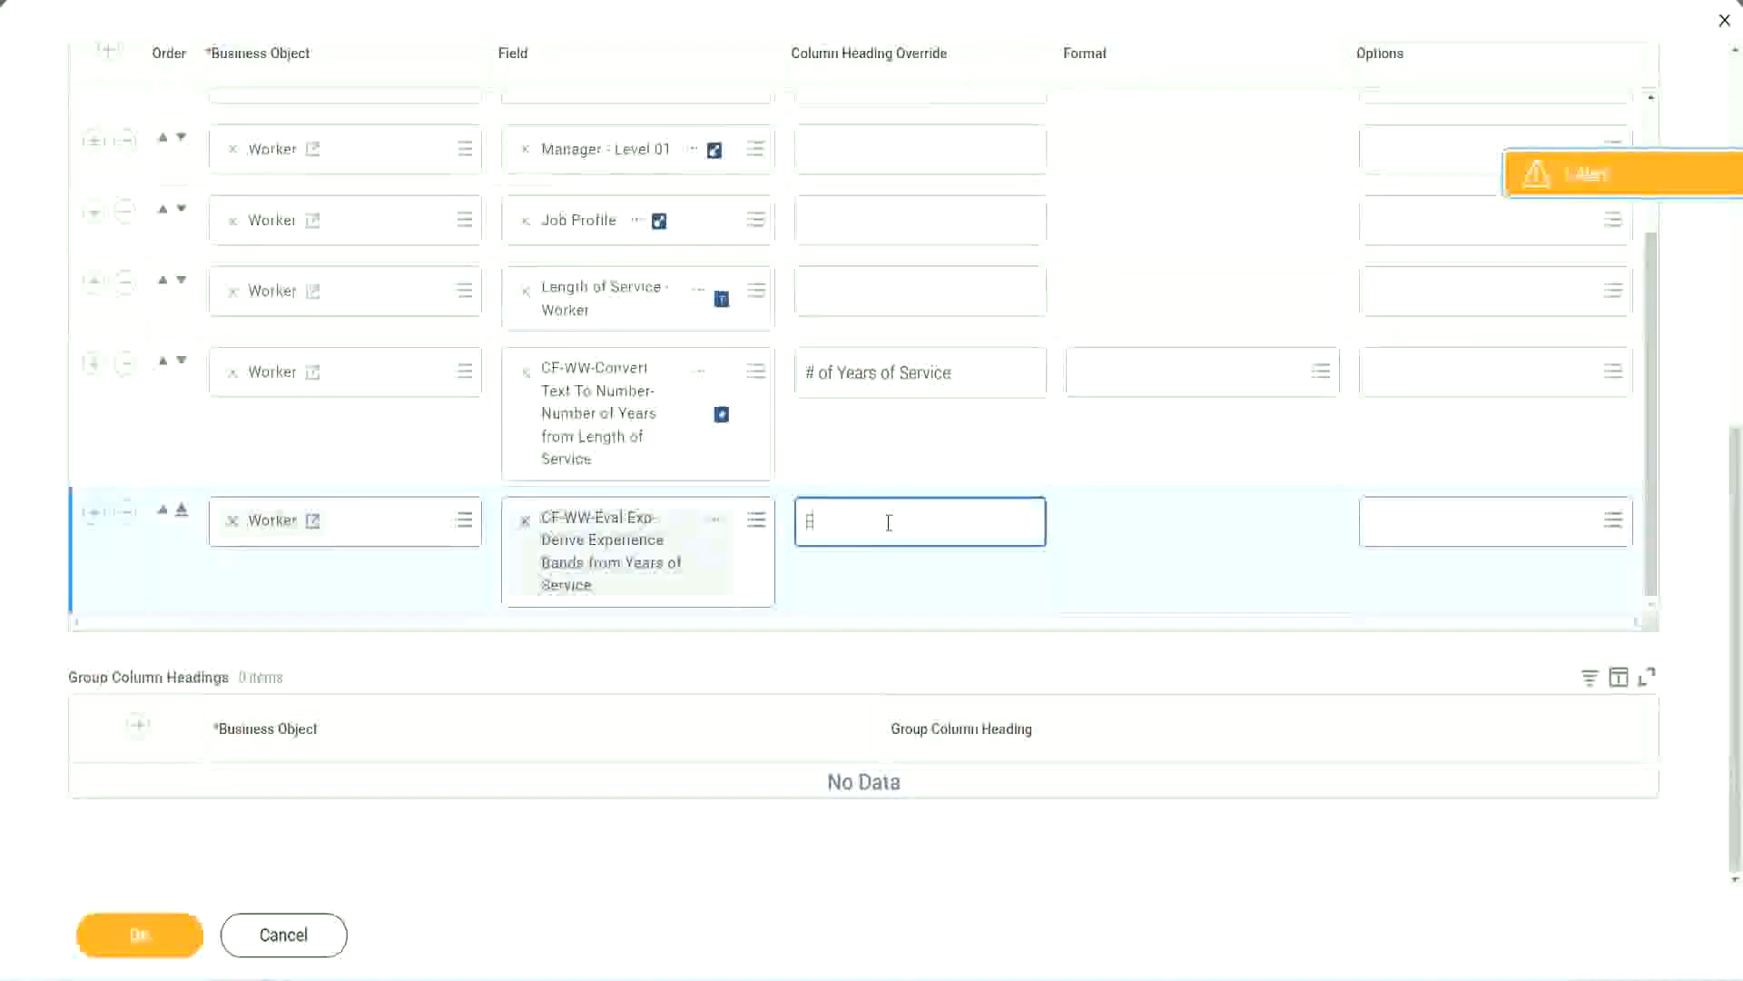
{"action": "type", "text": "xperience"}
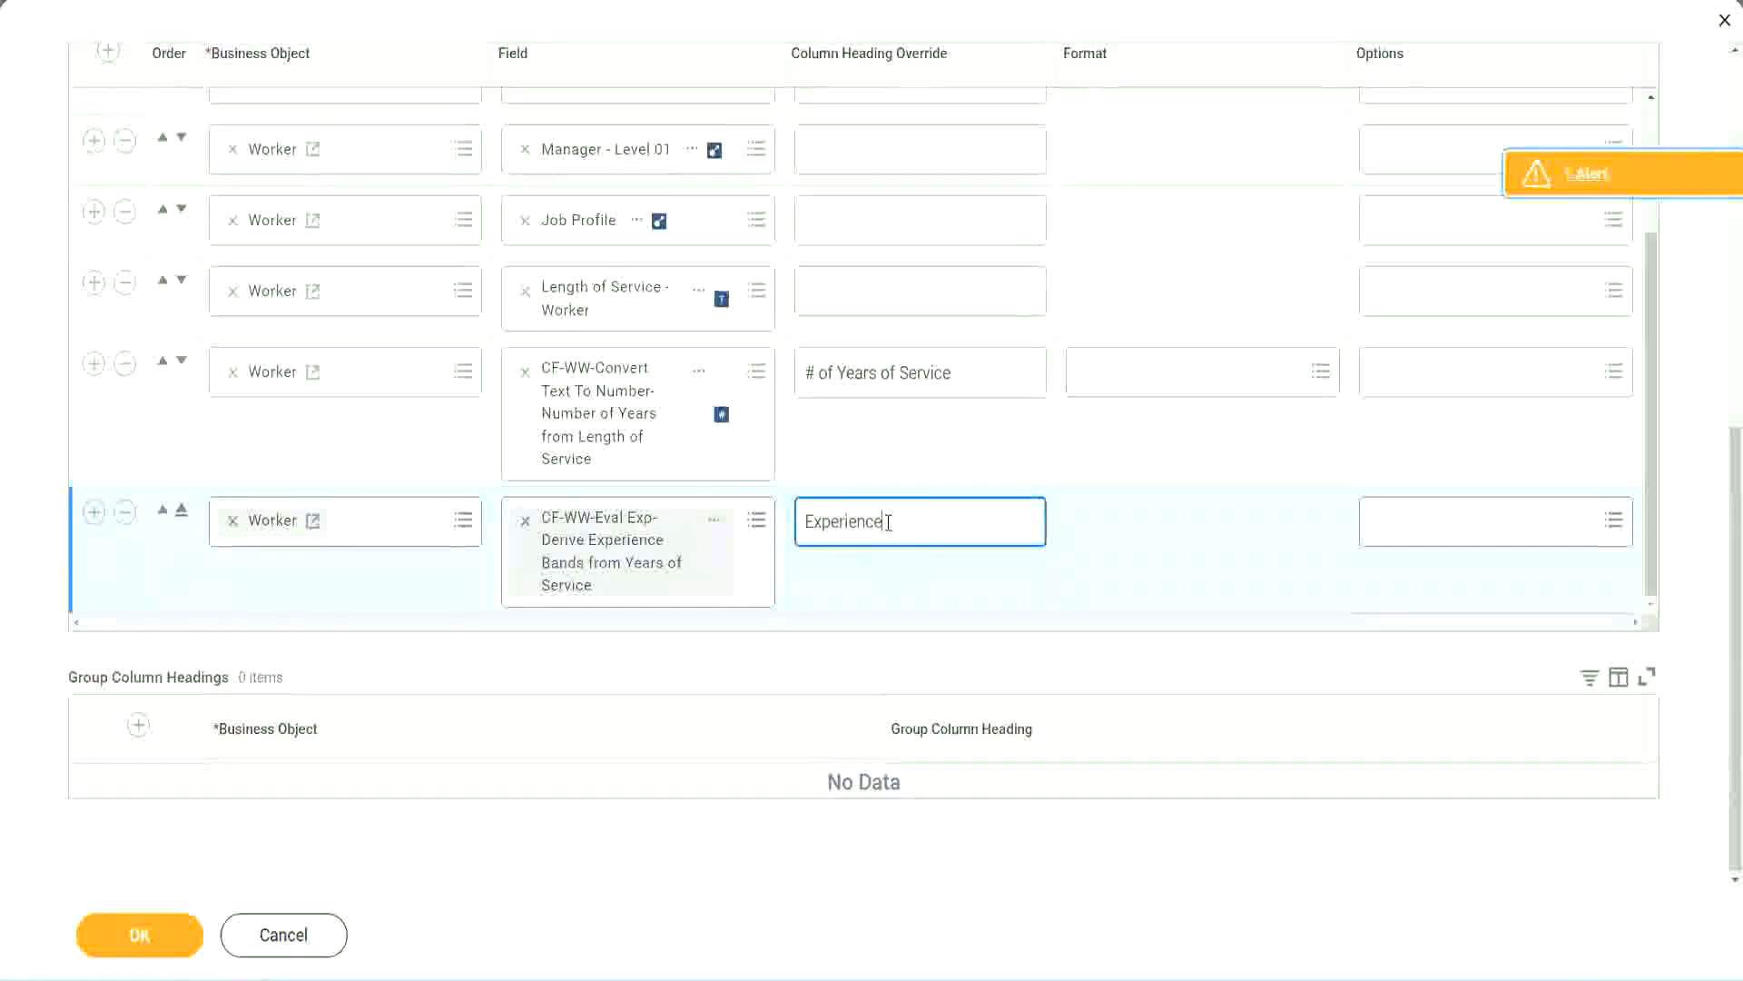
{"action": "type", "text": " Bands"}
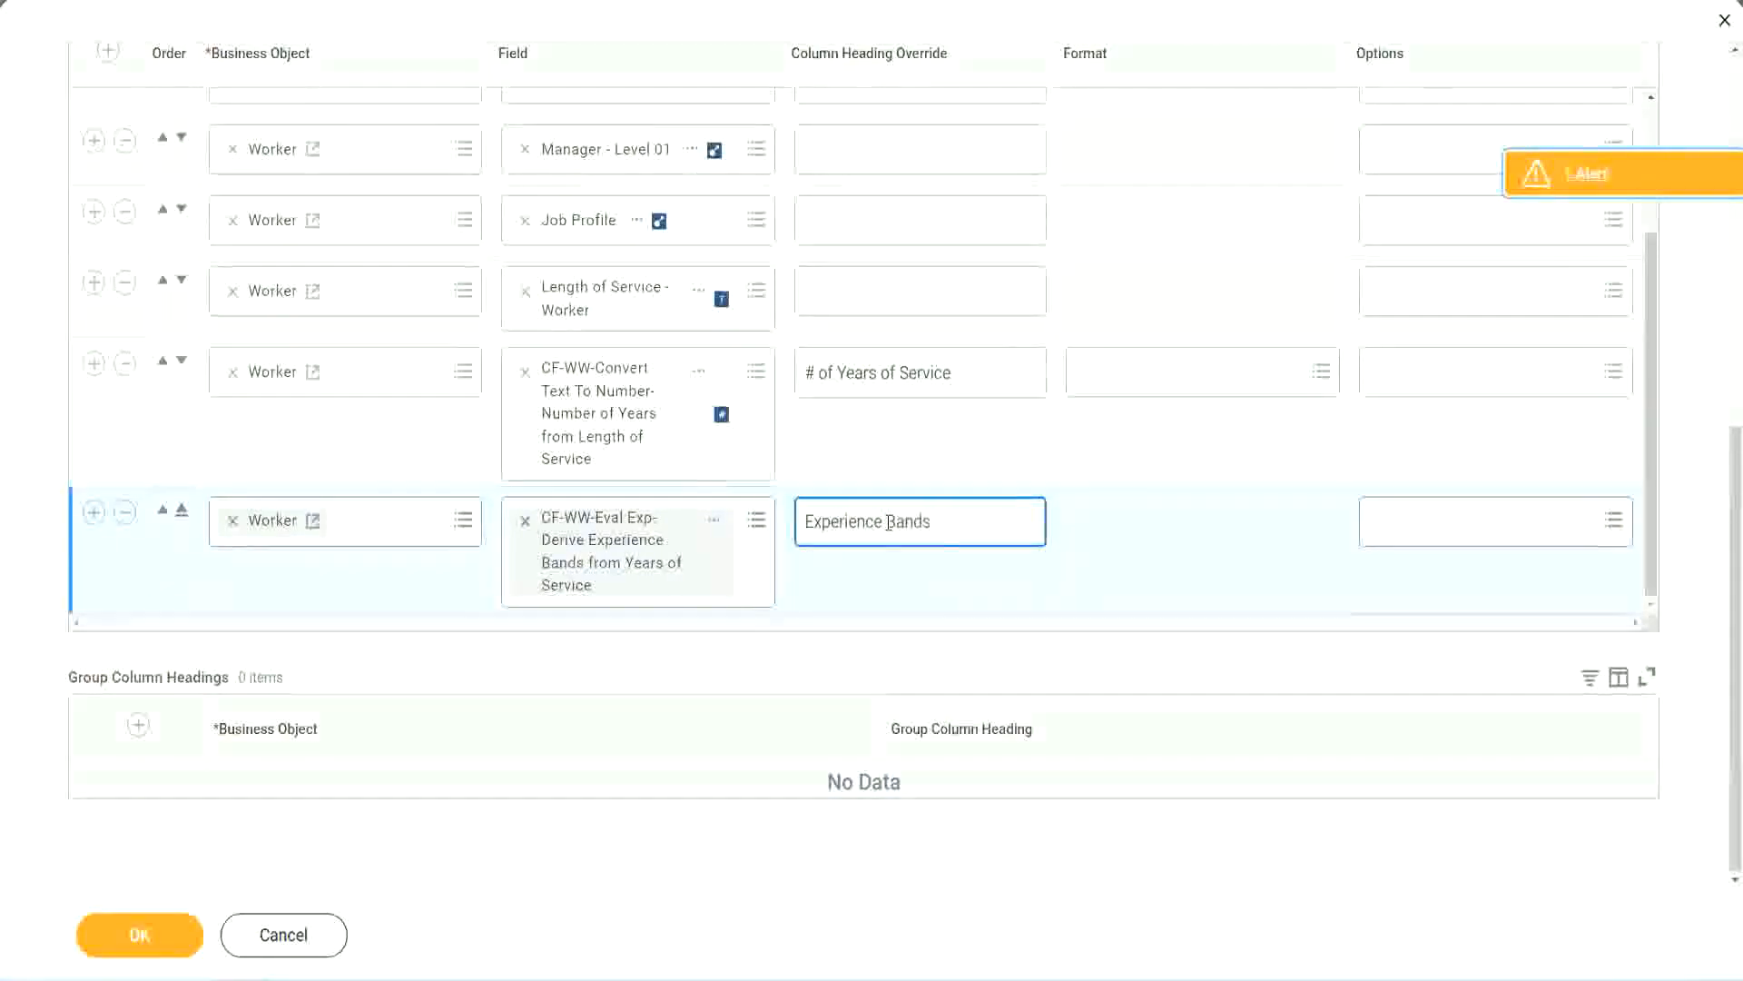
{"action": "left_click", "coordinate": [168, 938]}
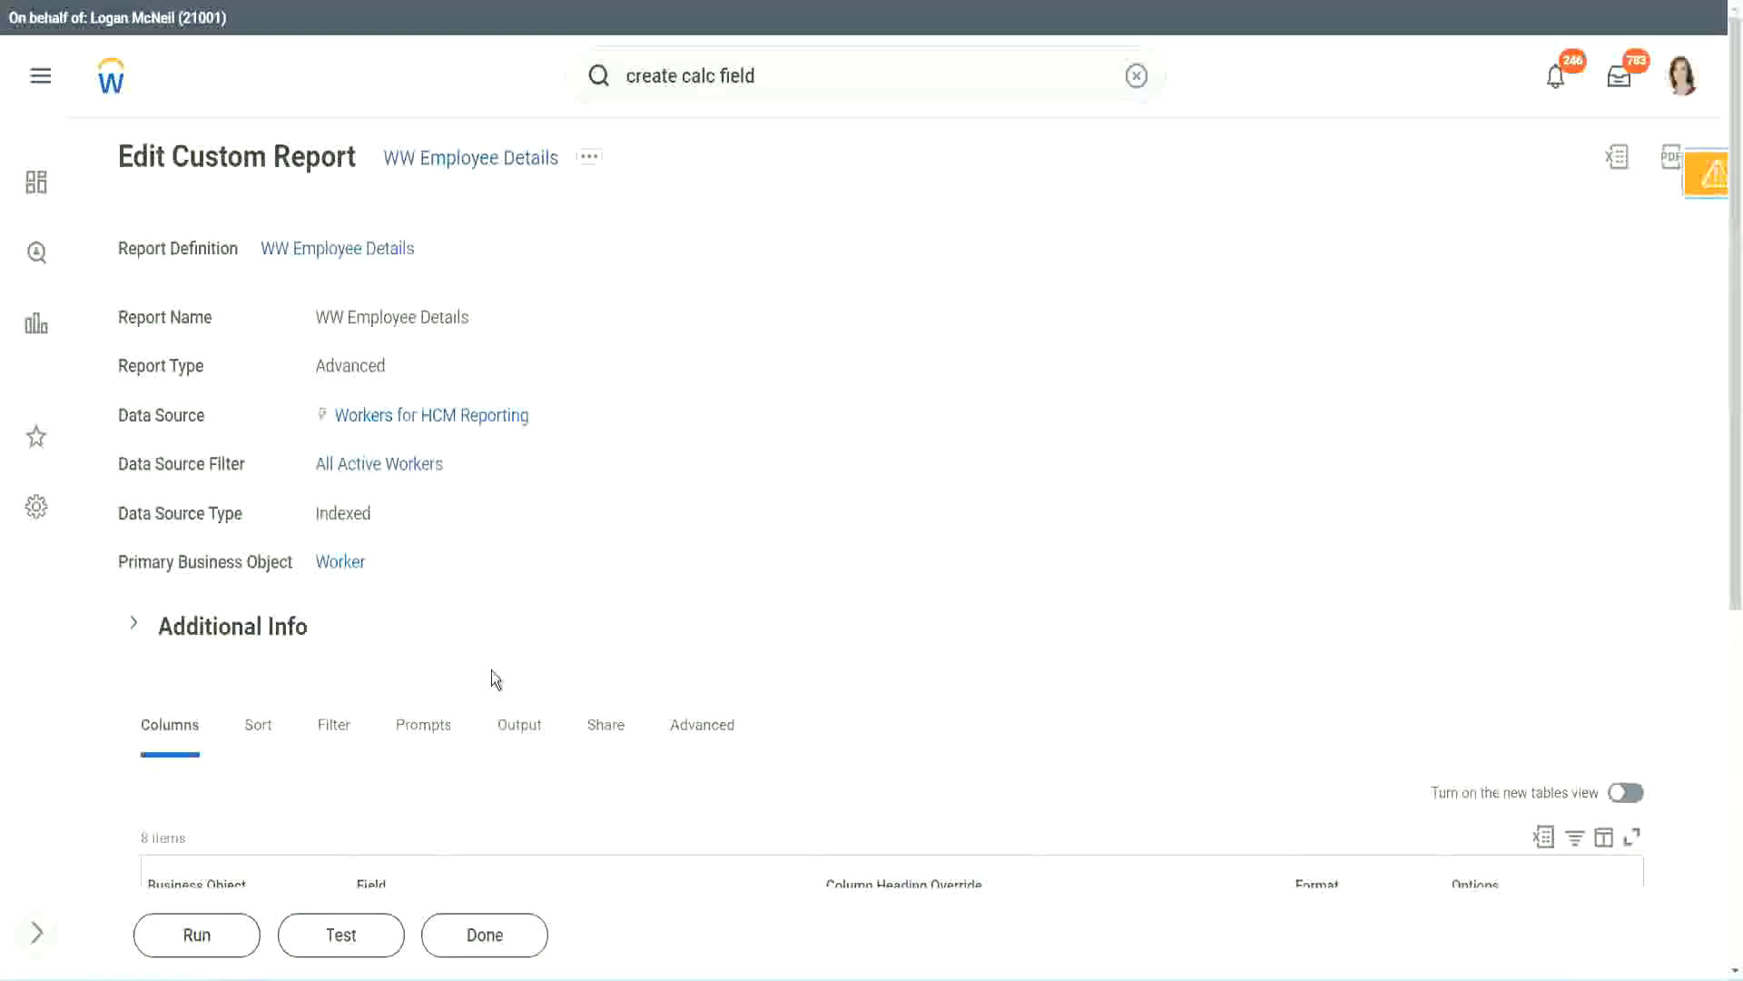
Run the WW Employee Details report with all prompts blank and check the first worker's number of years of service
{"action": "scroll", "coordinate": [543, 613], "scroll_direction": "down", "scroll_amount": 4}
{"action": "left_click", "coordinate": [204, 934]}
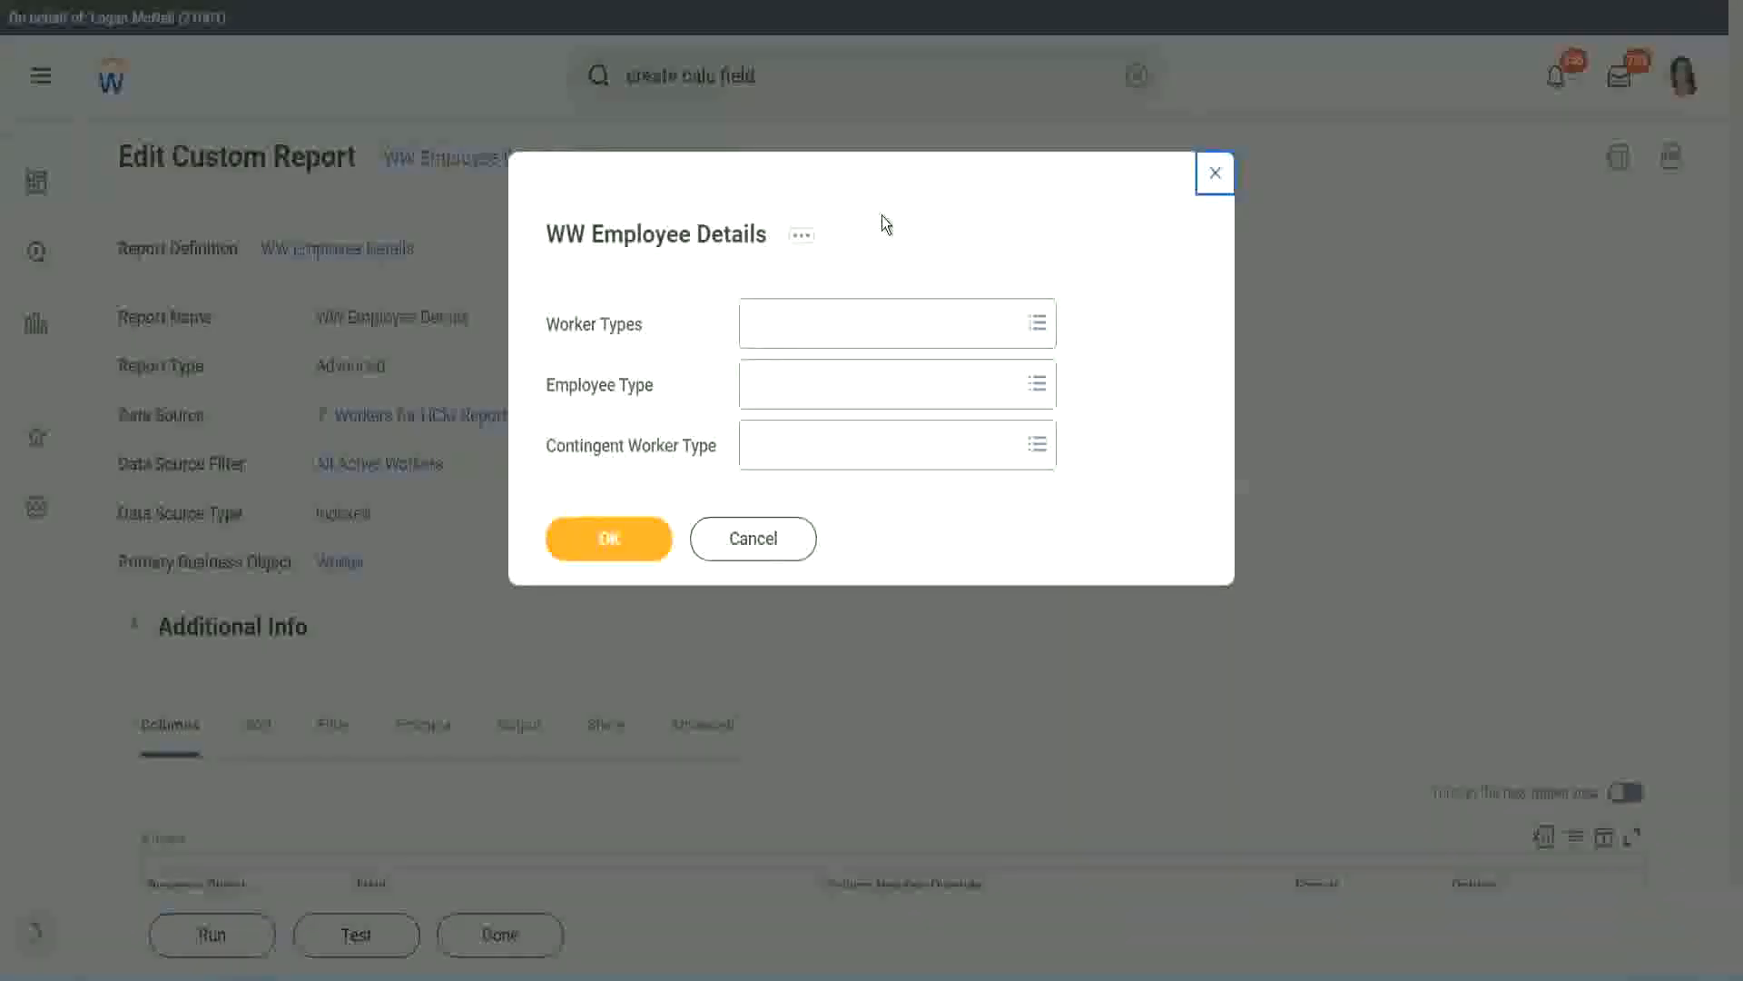
{"action": "left_click", "coordinate": [609, 538]}
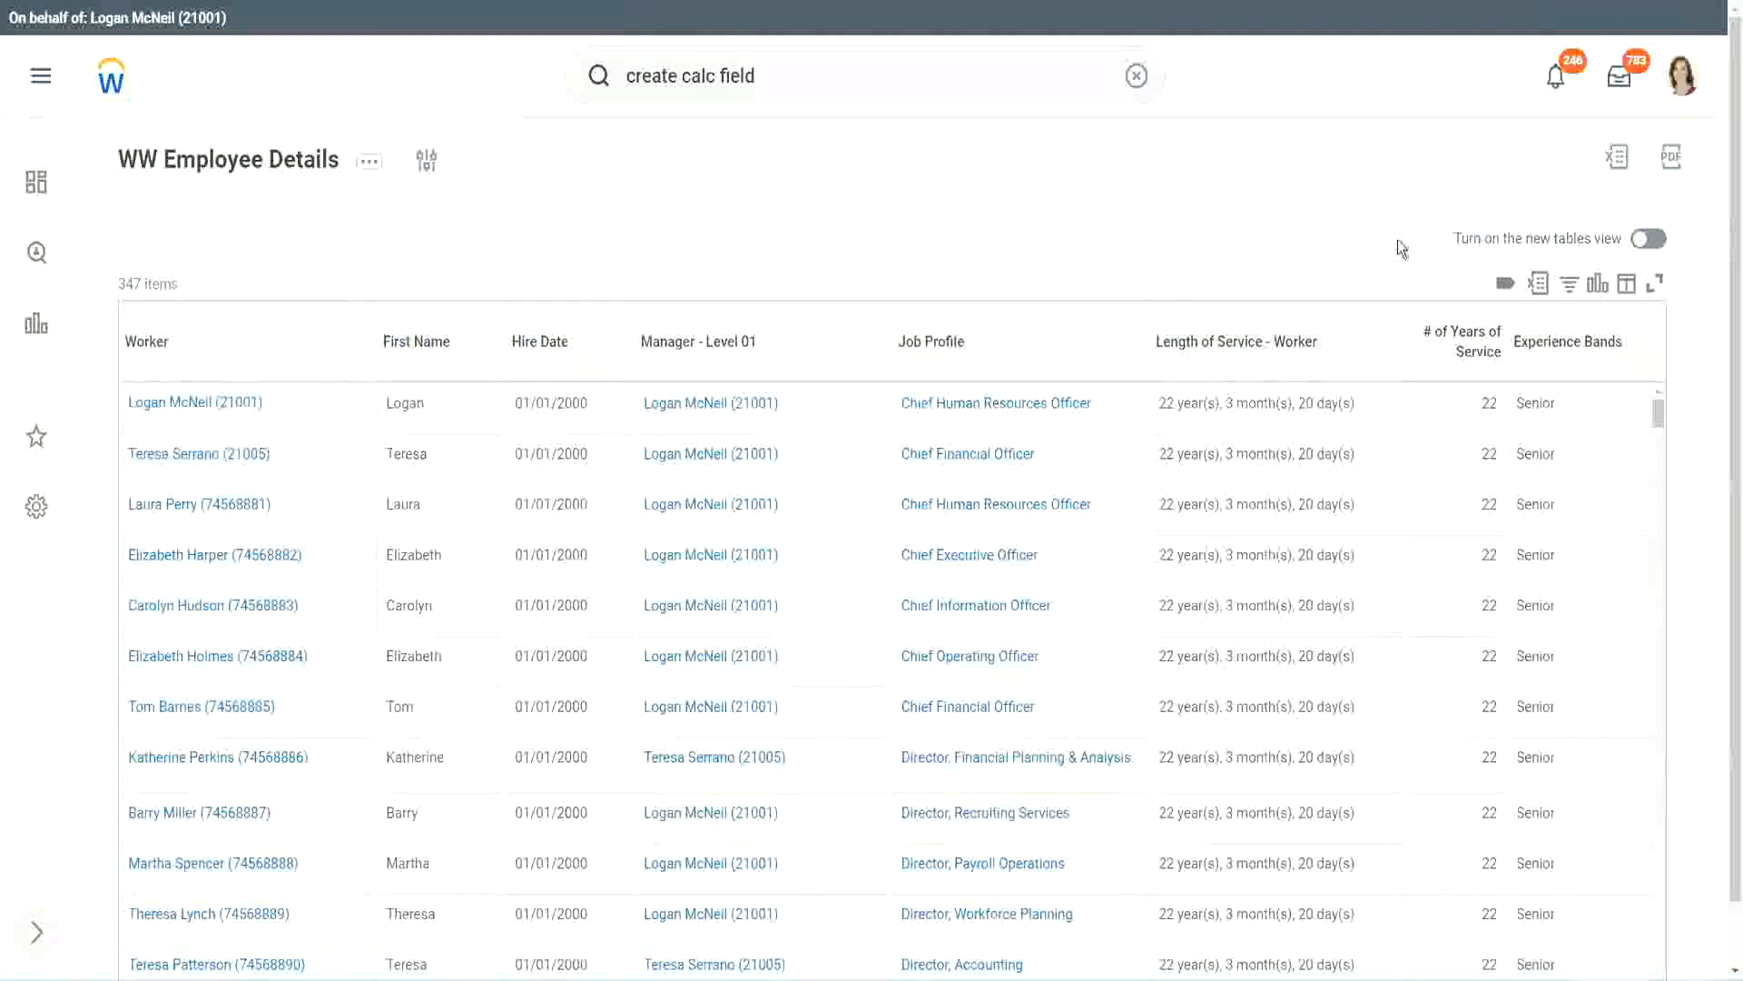
{"action": "scroll", "coordinate": [1397, 240], "scroll_direction": "down", "scroll_amount": 1}
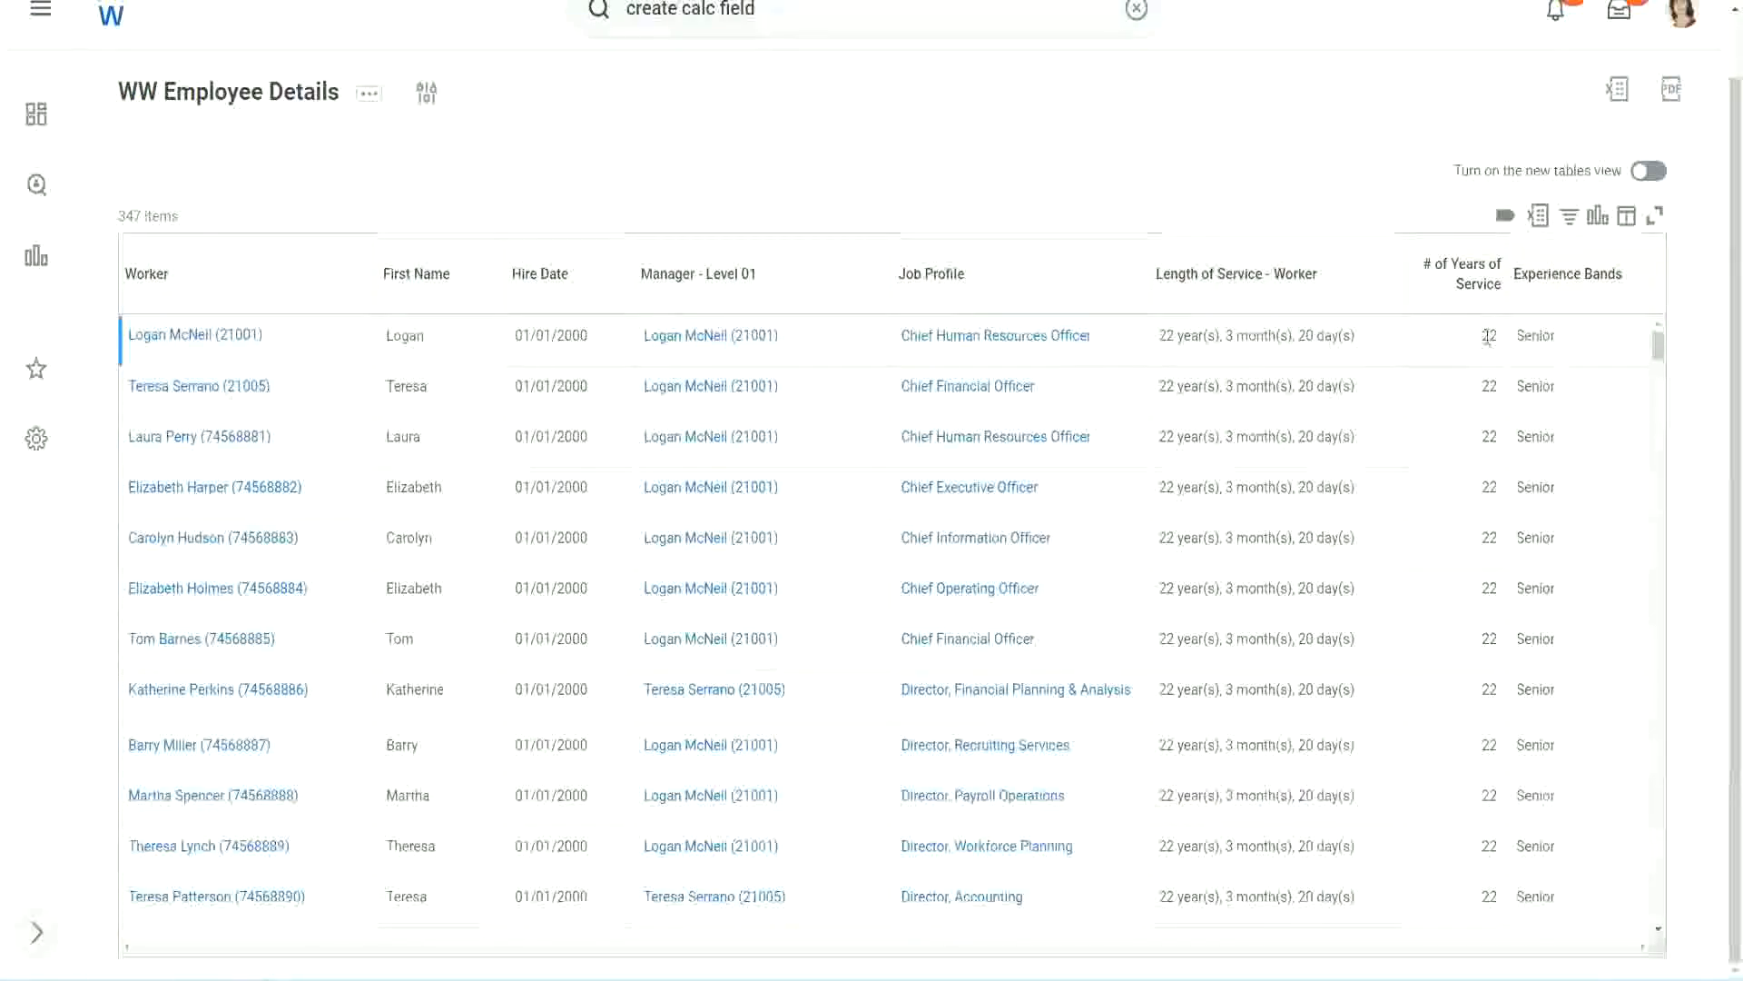
{"action": "double_click", "coordinate": [1489, 338]}
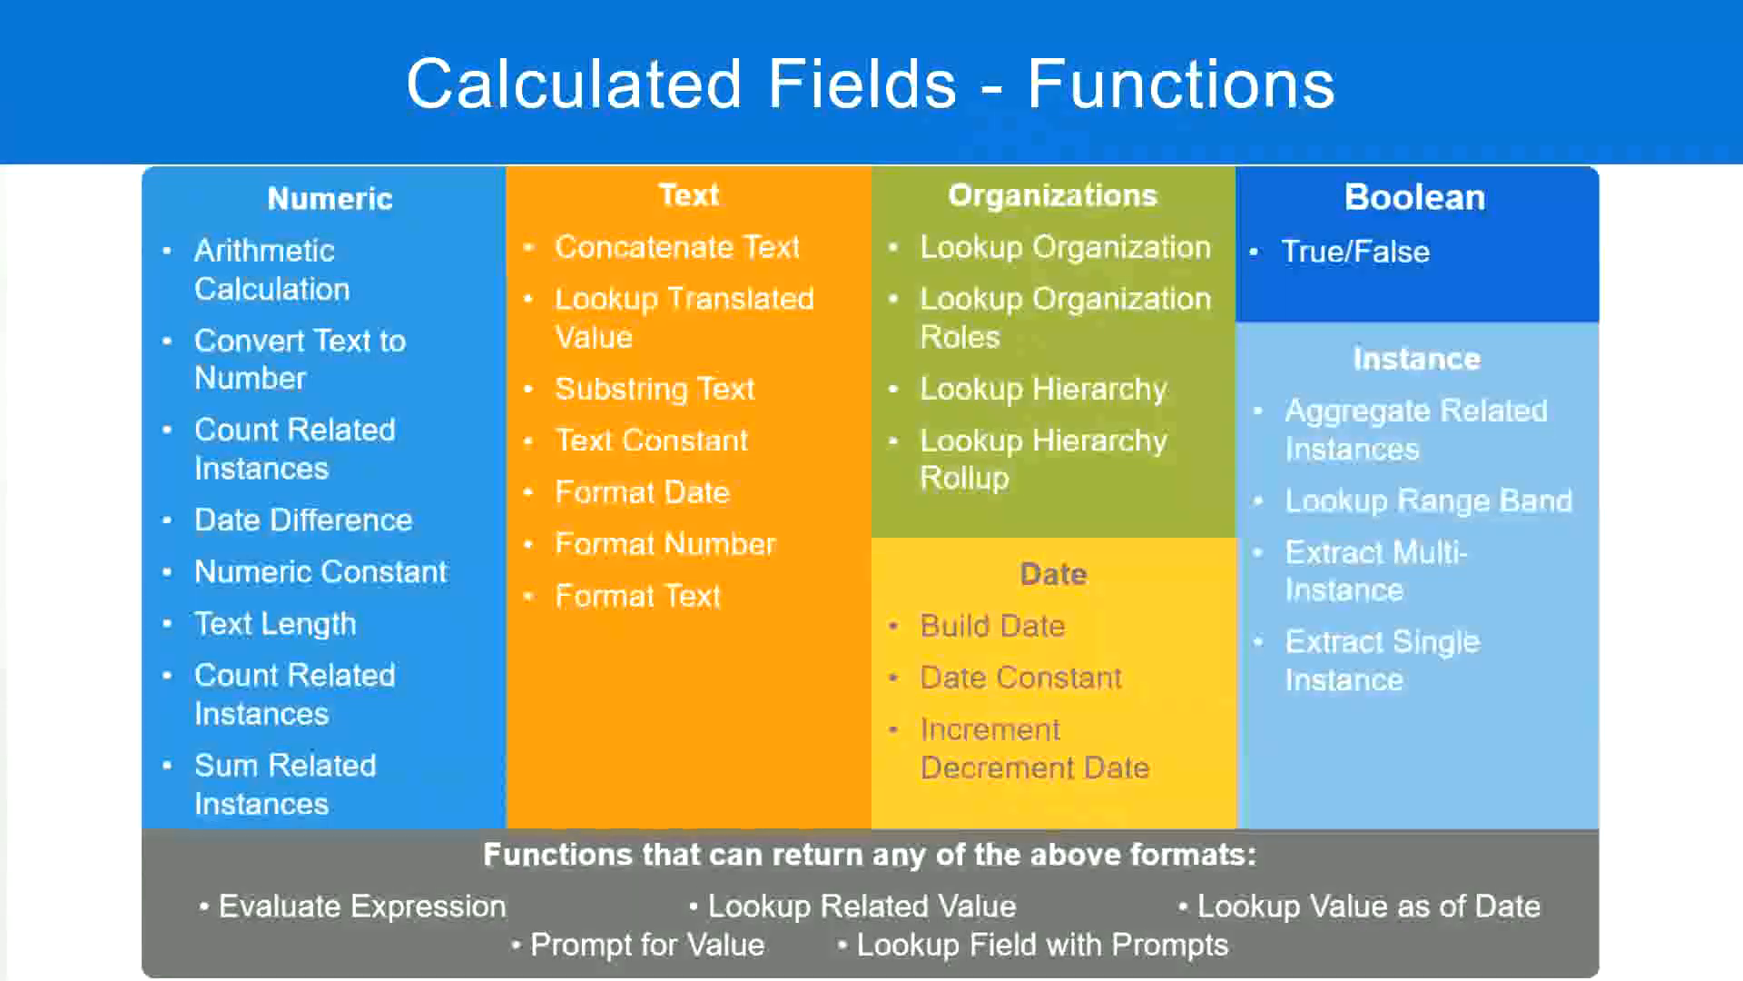
Switch to the Notepad++ notes and check the experience band defined for 16 - 30 years
{"action": "key", "text": "alt+Tab"}
{"action": "left_click", "coordinate": [448, 316]}
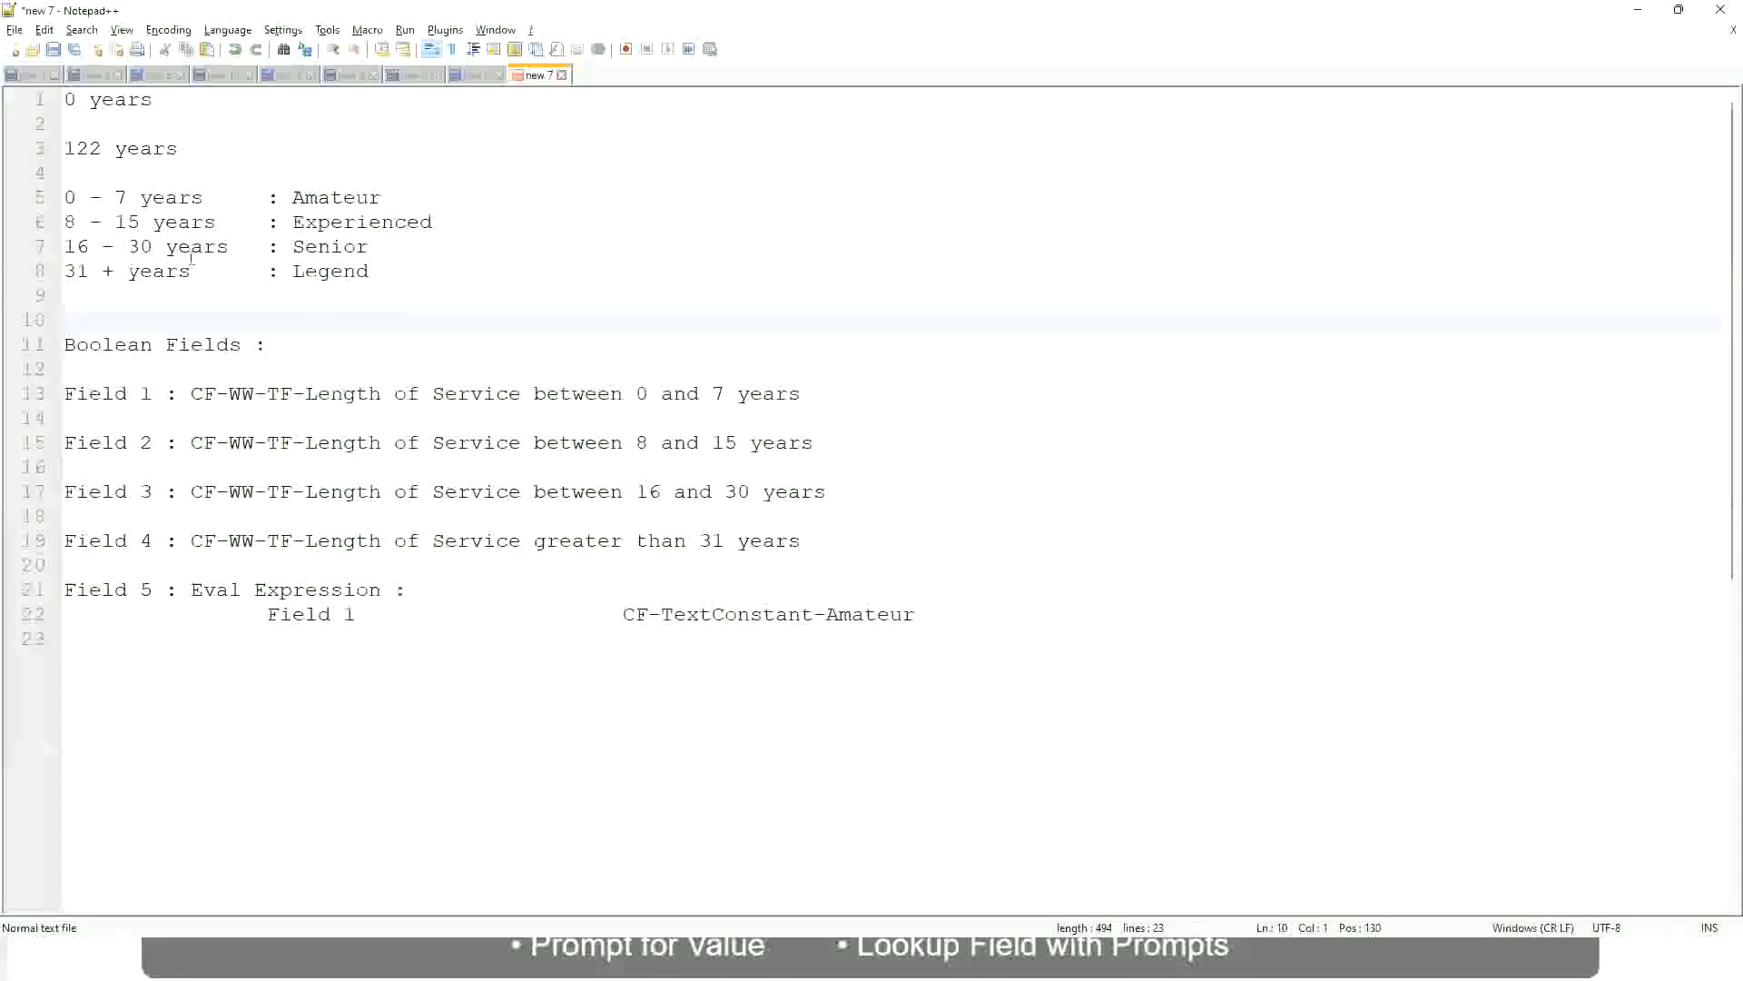
{"action": "left_click", "coordinate": [296, 246]}
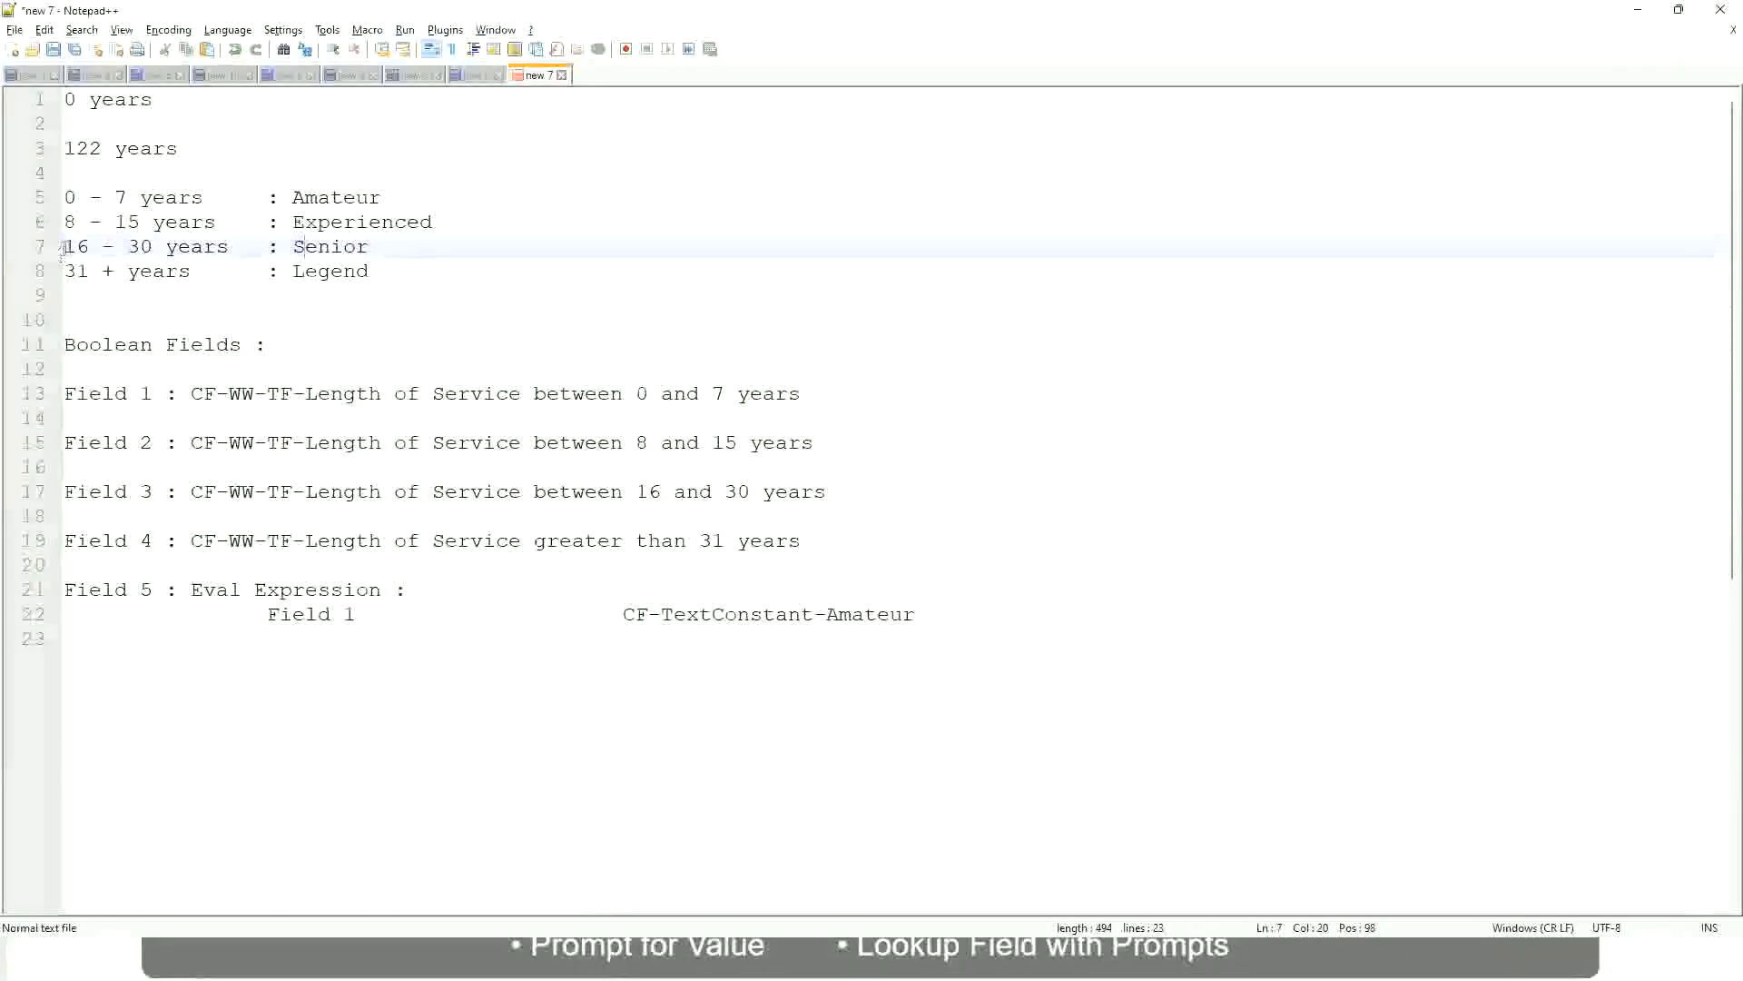
{"action": "left_click_drag", "start_coordinate": [63, 246], "coordinate": [170, 248]}
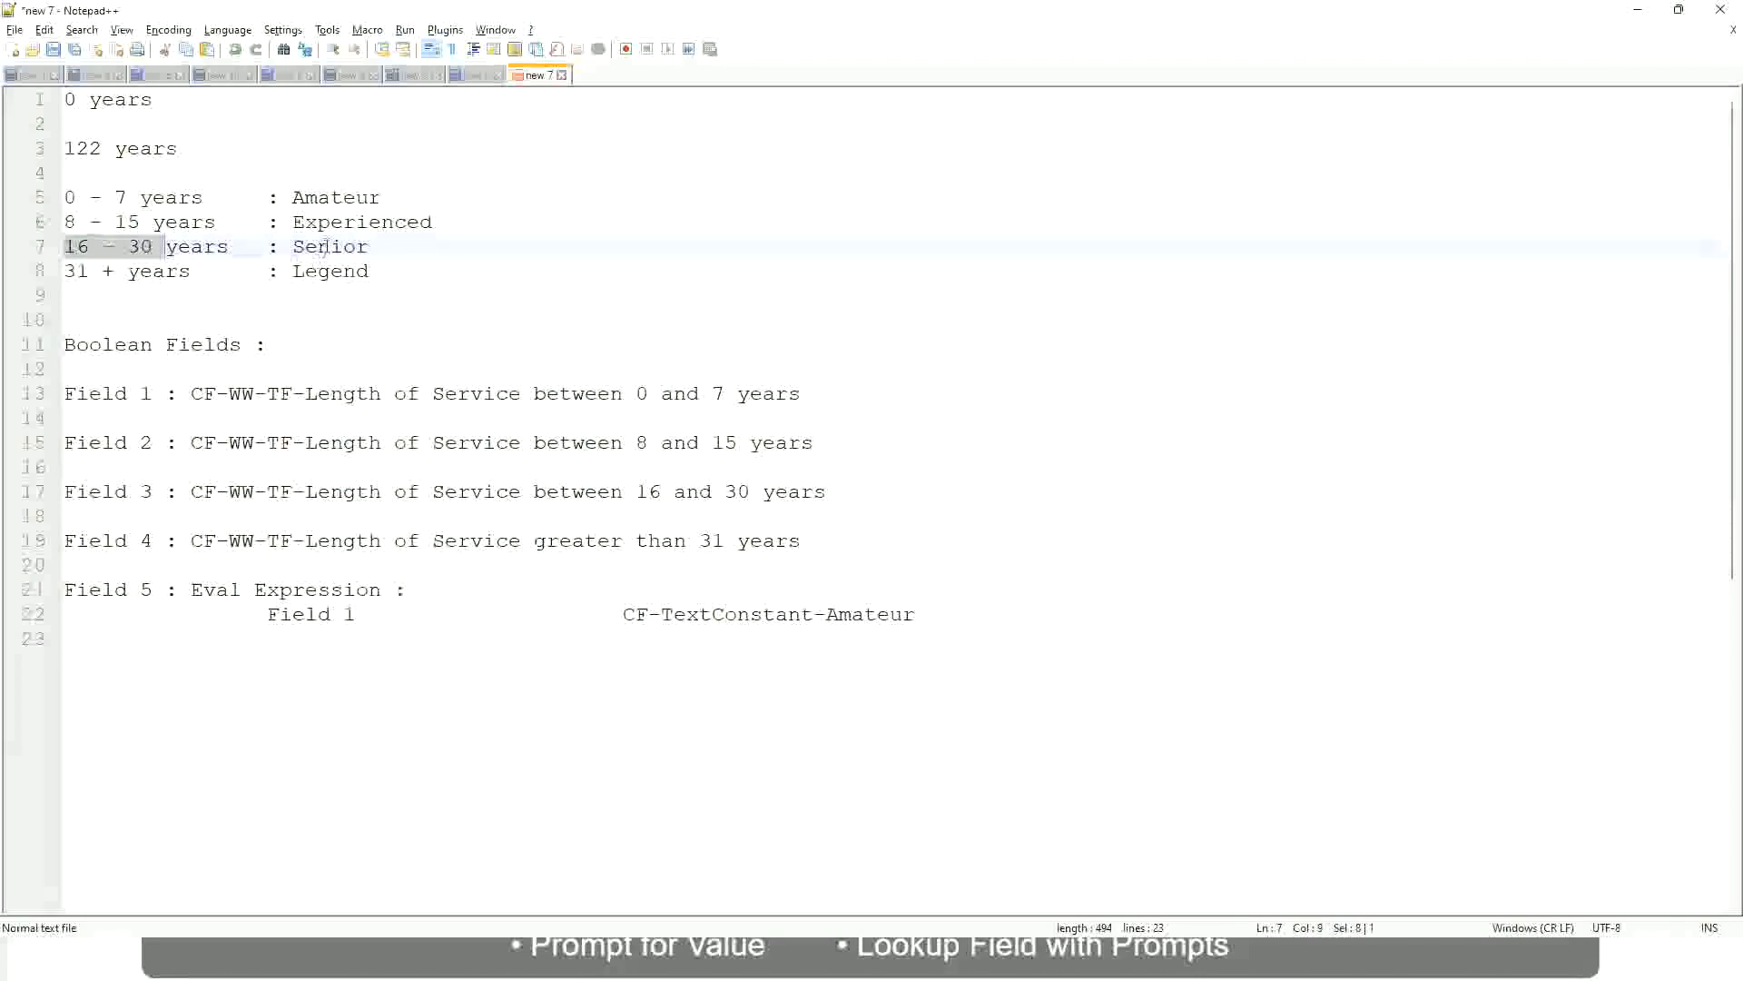
{"action": "double_click", "coordinate": [325, 246]}
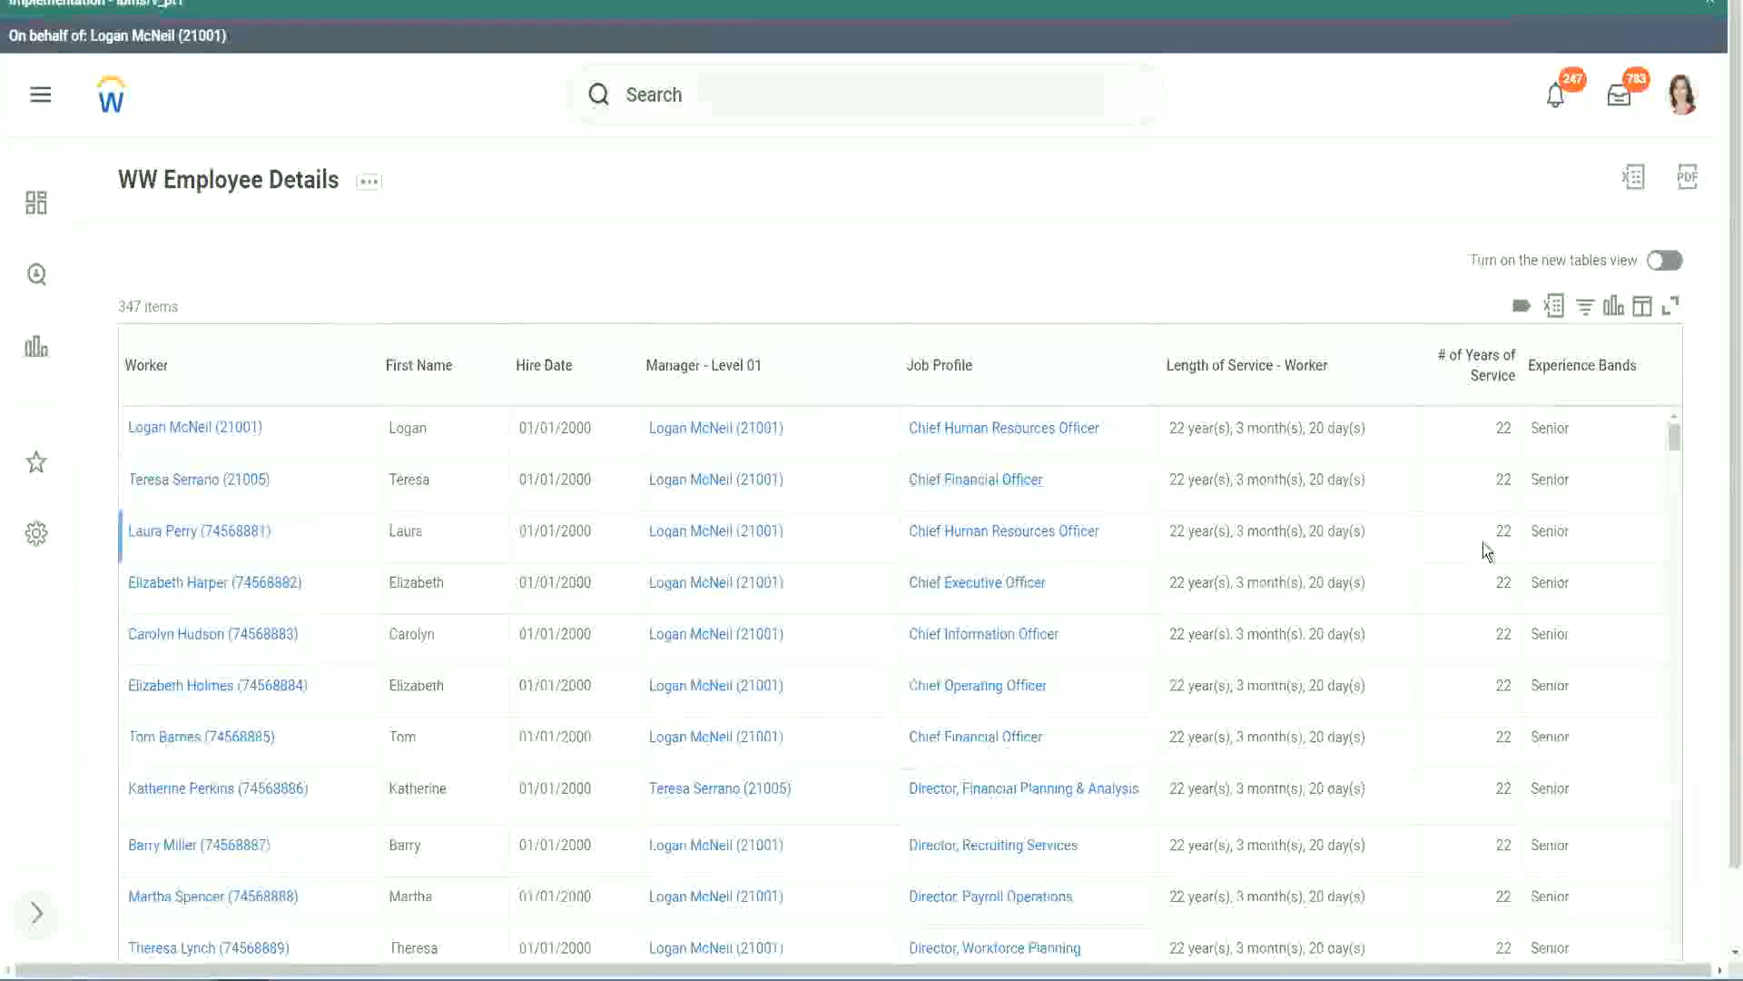
Return to the Workday report and compare the # of Years of Service and Experience Bands values across the worker rows
{"action": "scroll", "coordinate": [1489, 545], "scroll_direction": "down", "scroll_amount": 2}
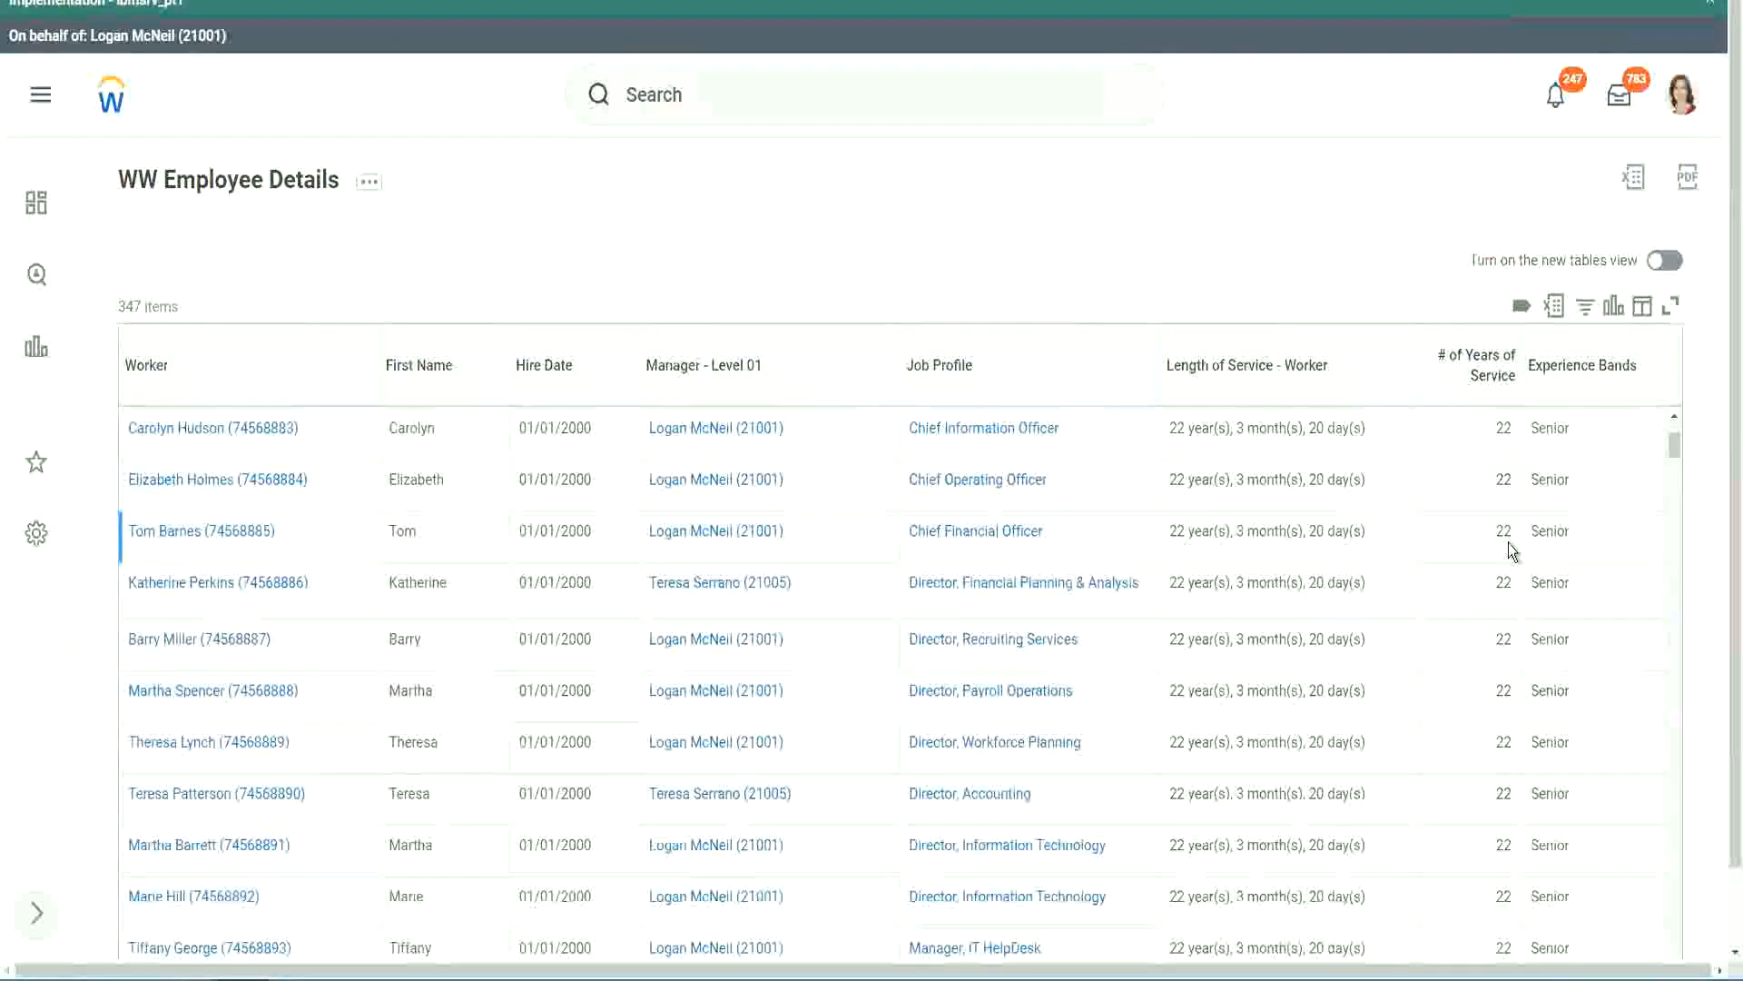
{"action": "scroll", "coordinate": [1507, 550], "scroll_direction": "down", "scroll_amount": 5}
{"action": "scroll", "coordinate": [1523, 607], "scroll_direction": "down", "scroll_amount": 5}
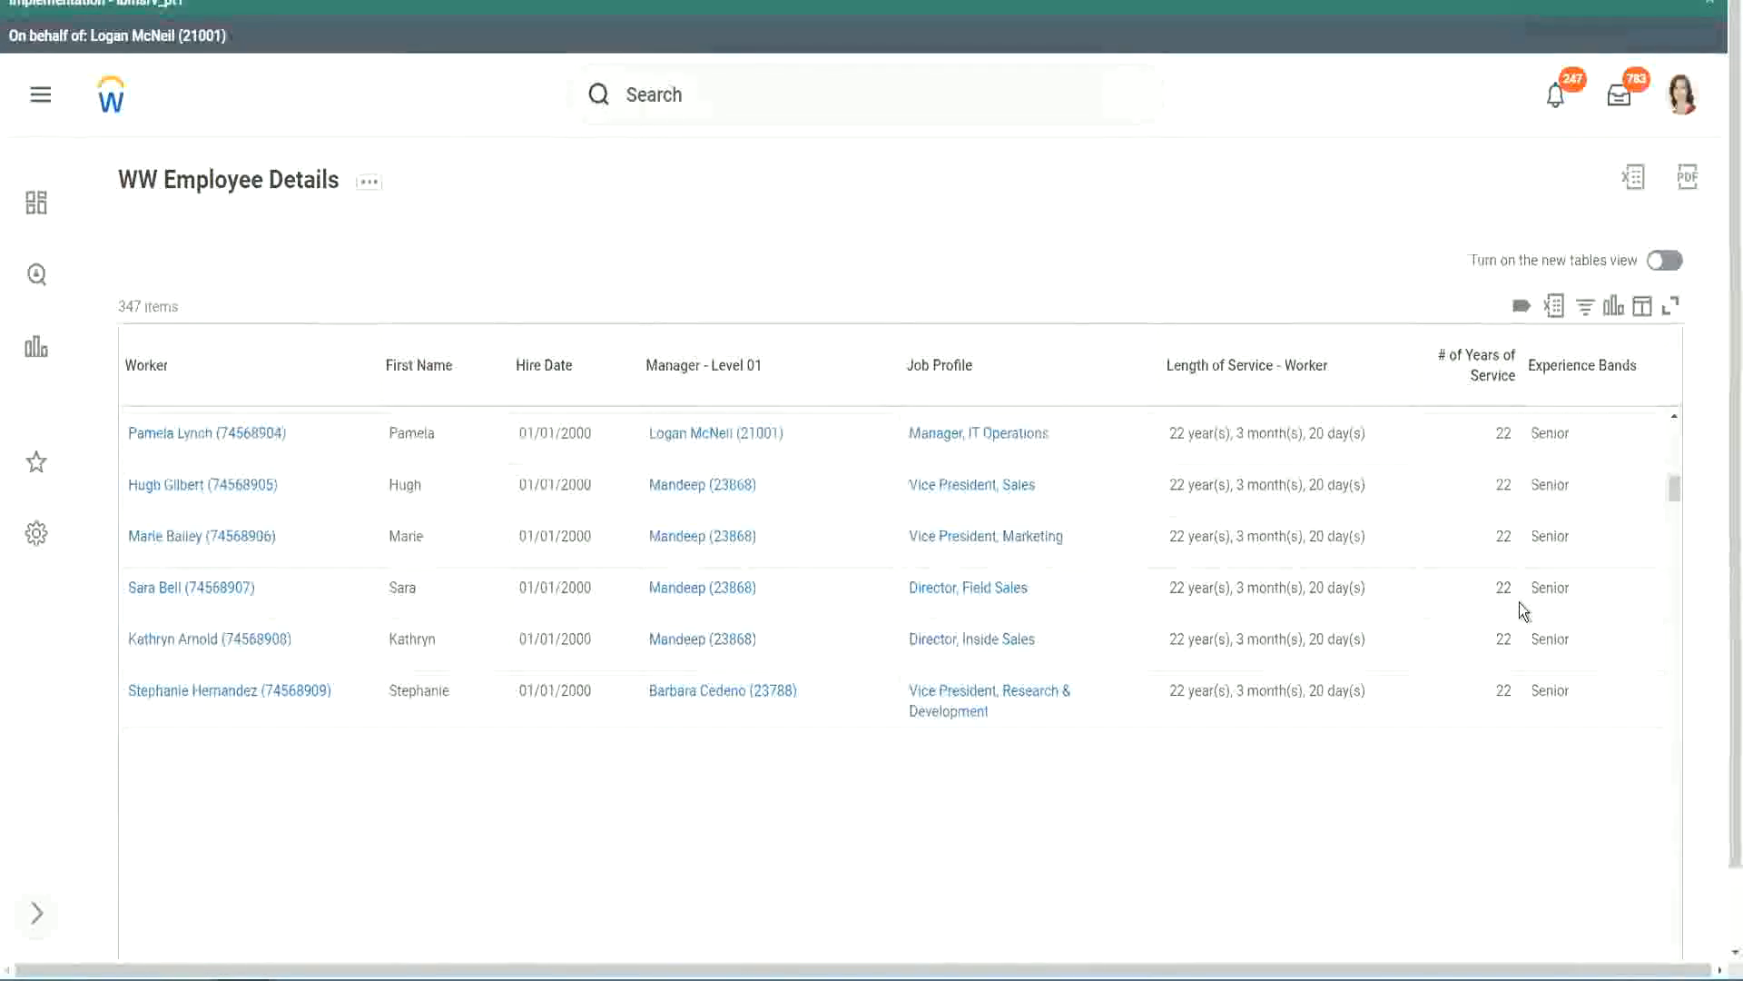
{"action": "scroll", "coordinate": [1548, 631], "scroll_direction": "down", "scroll_amount": 1}
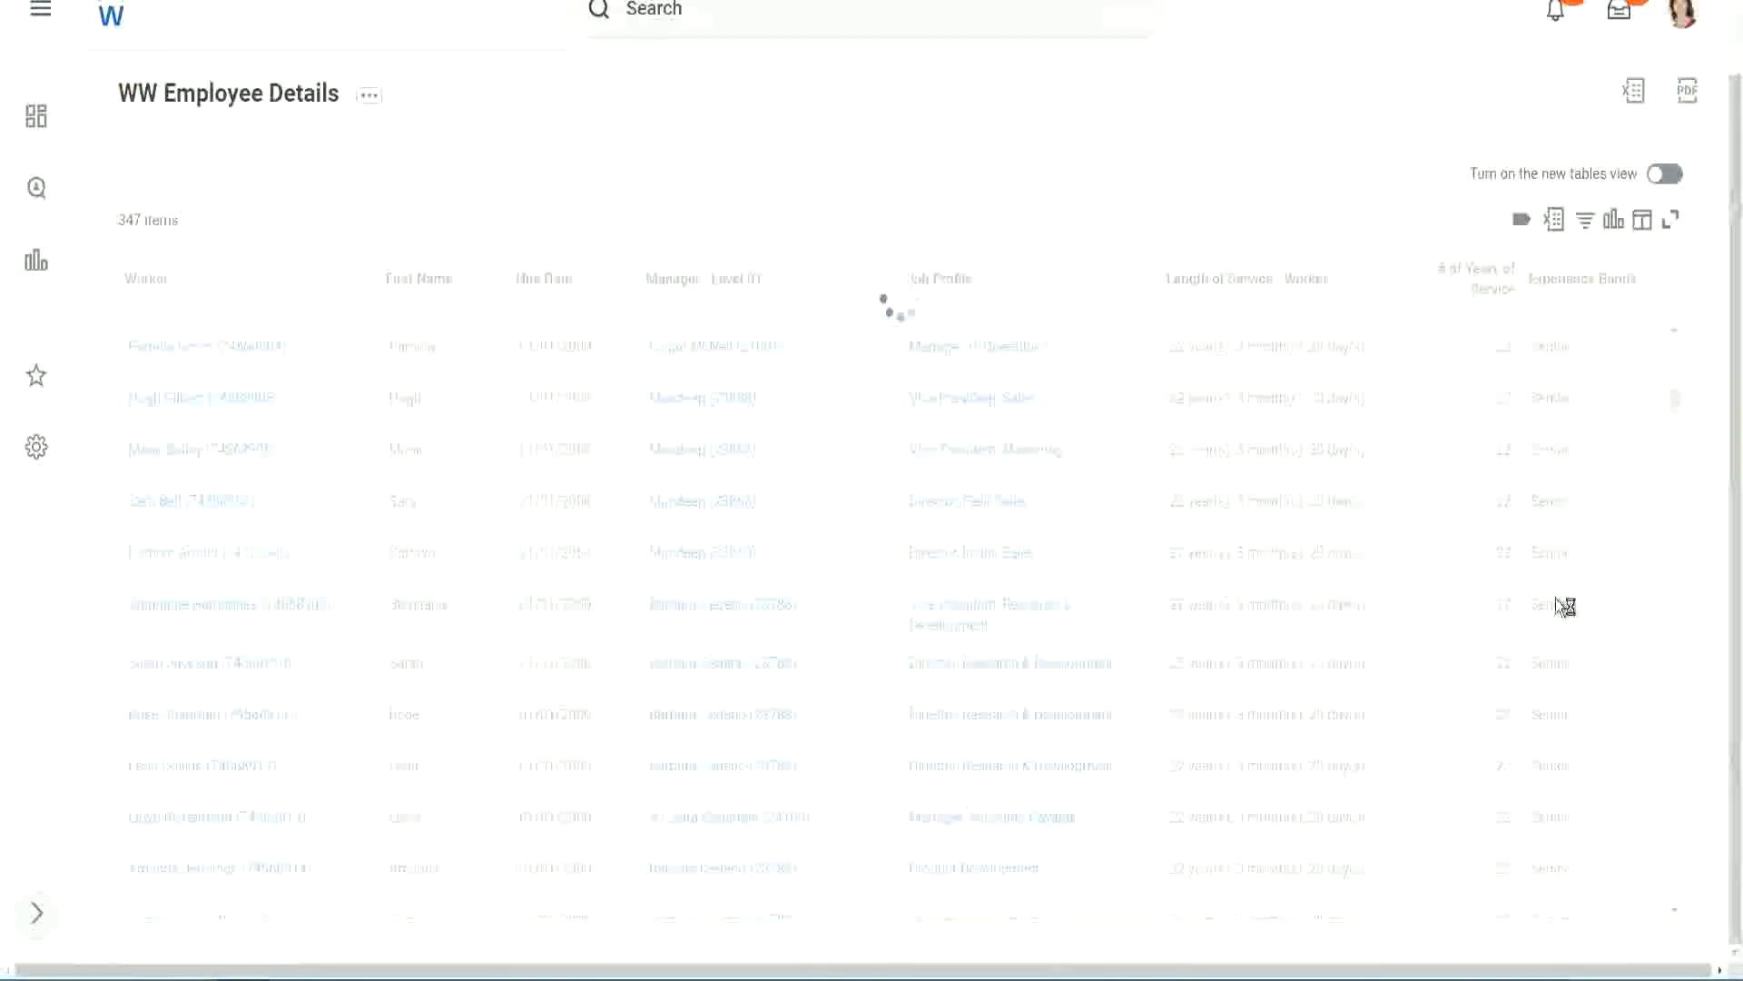
{"action": "scroll", "coordinate": [1616, 512], "scroll_direction": "down", "scroll_amount": 5}
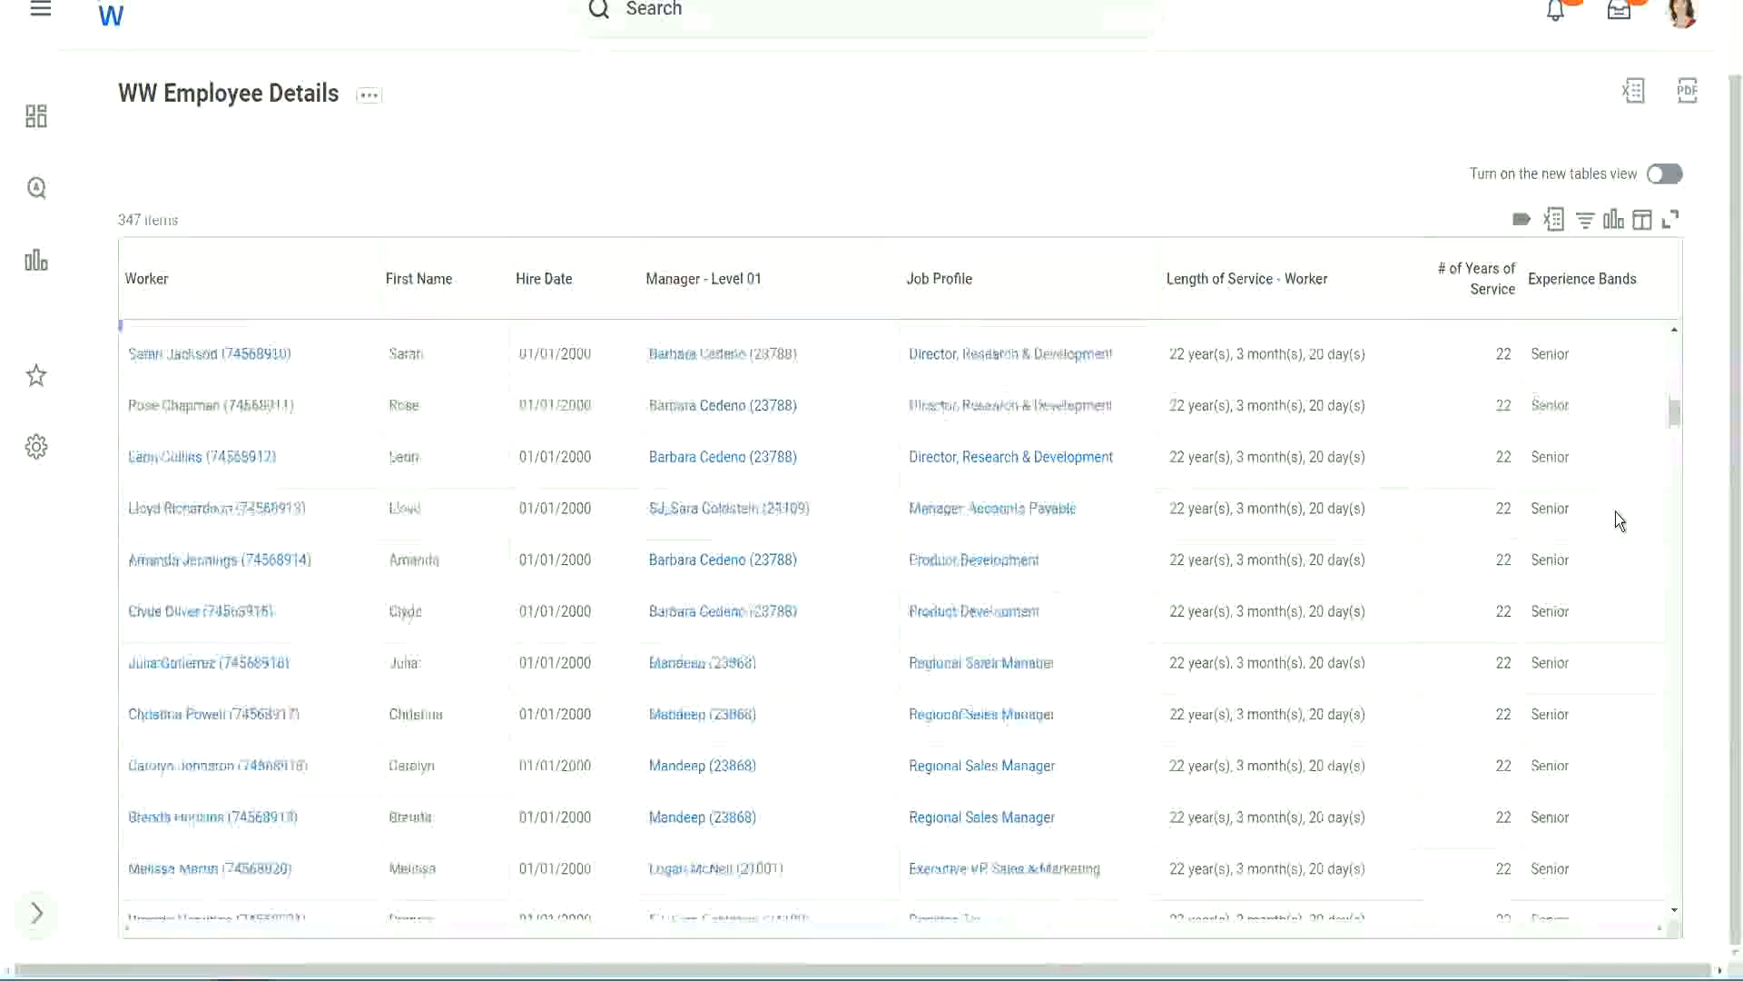
{"action": "scroll", "coordinate": [1615, 512], "scroll_direction": "down", "scroll_amount": 3}
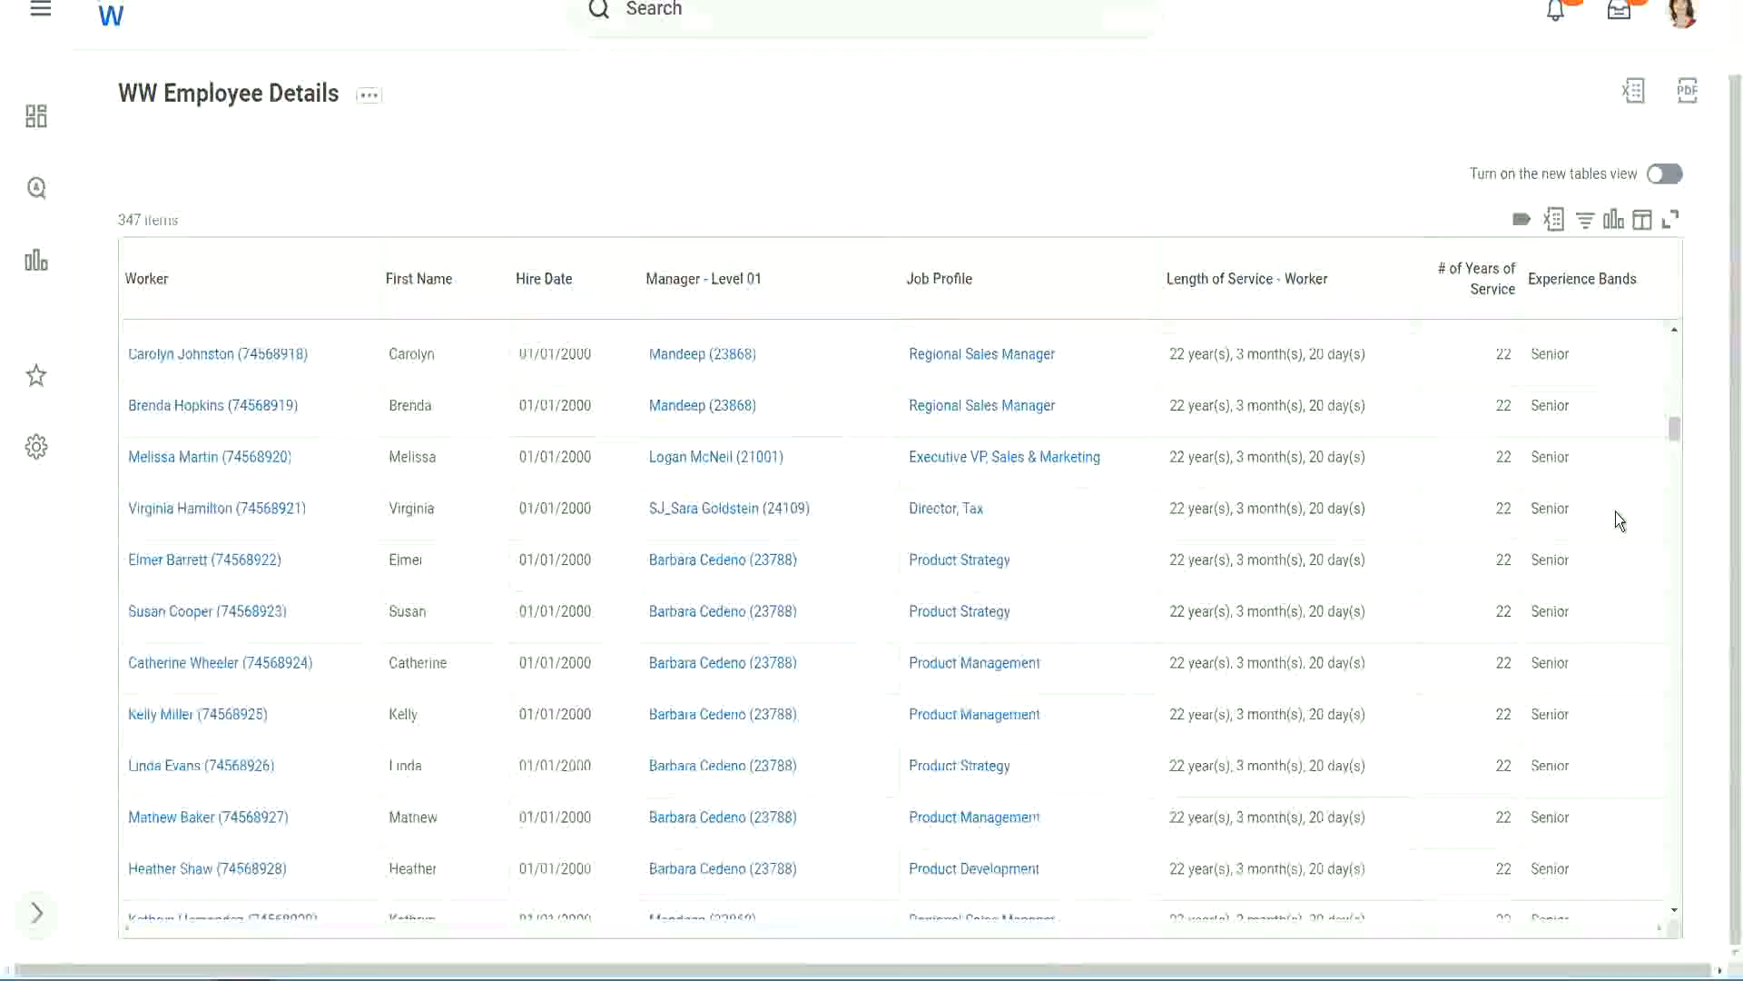
{"action": "scroll", "coordinate": [1615, 510], "scroll_direction": "down", "scroll_amount": 5}
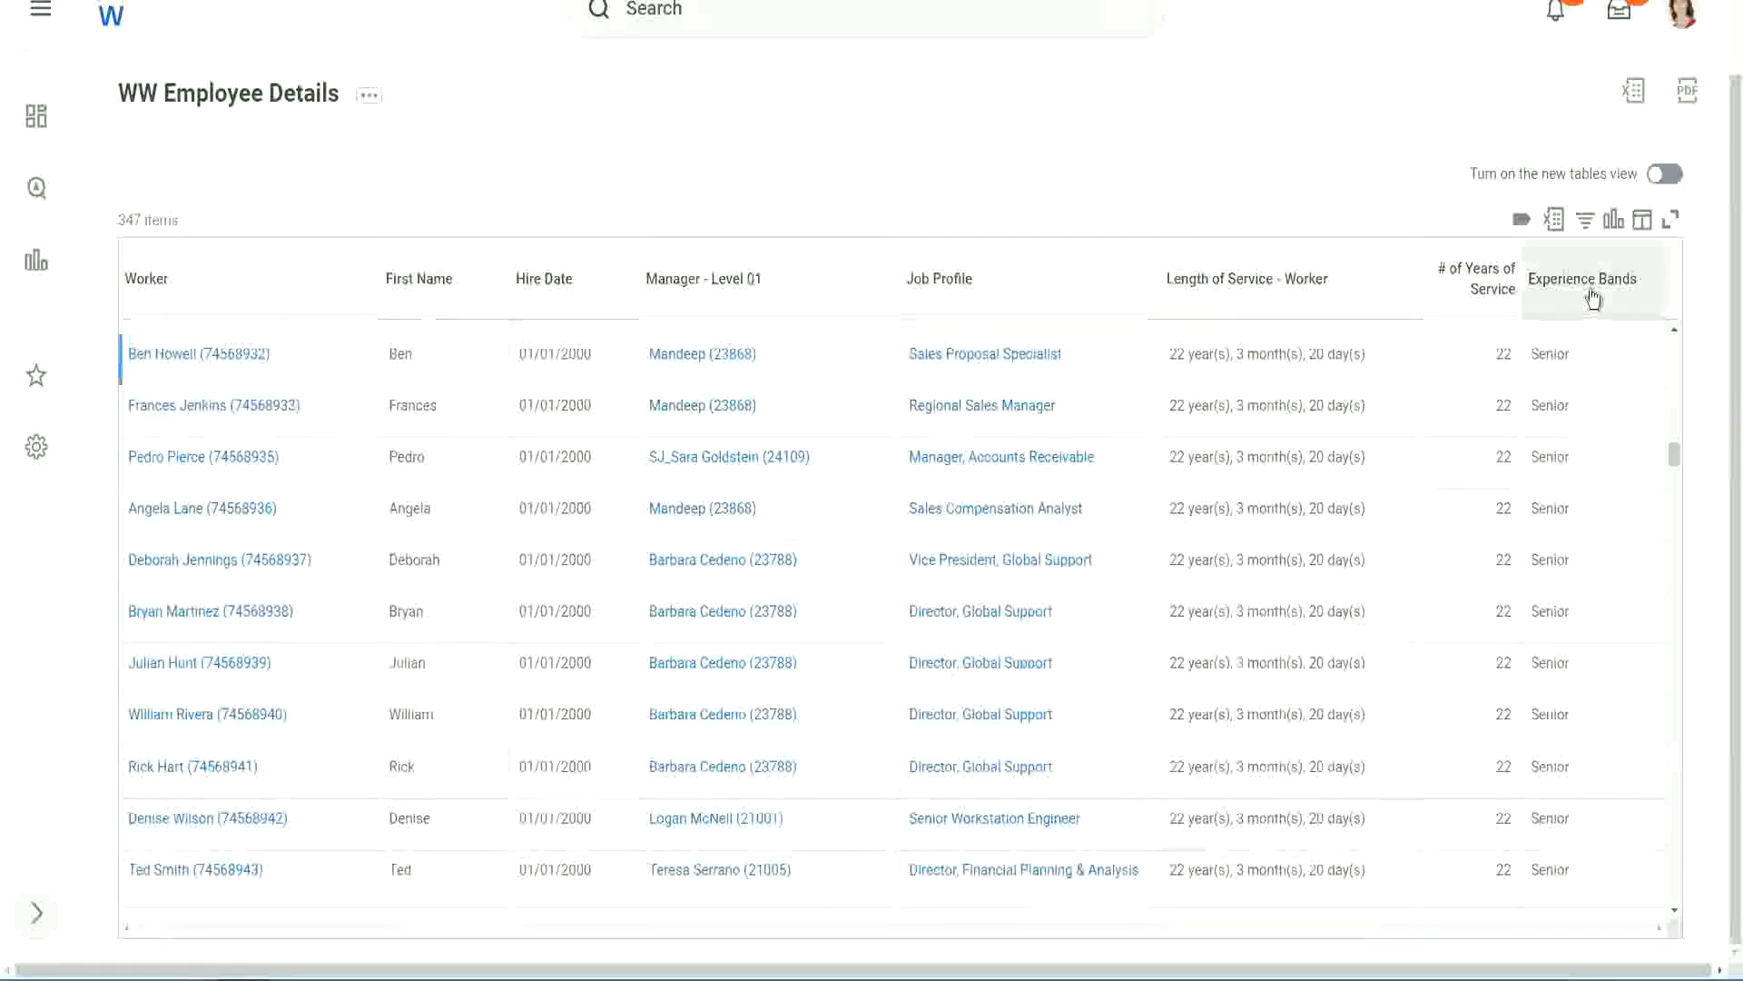
Filter the report's Experience Bands column for values containing Amateur
{"action": "left_click", "coordinate": [1589, 292]}
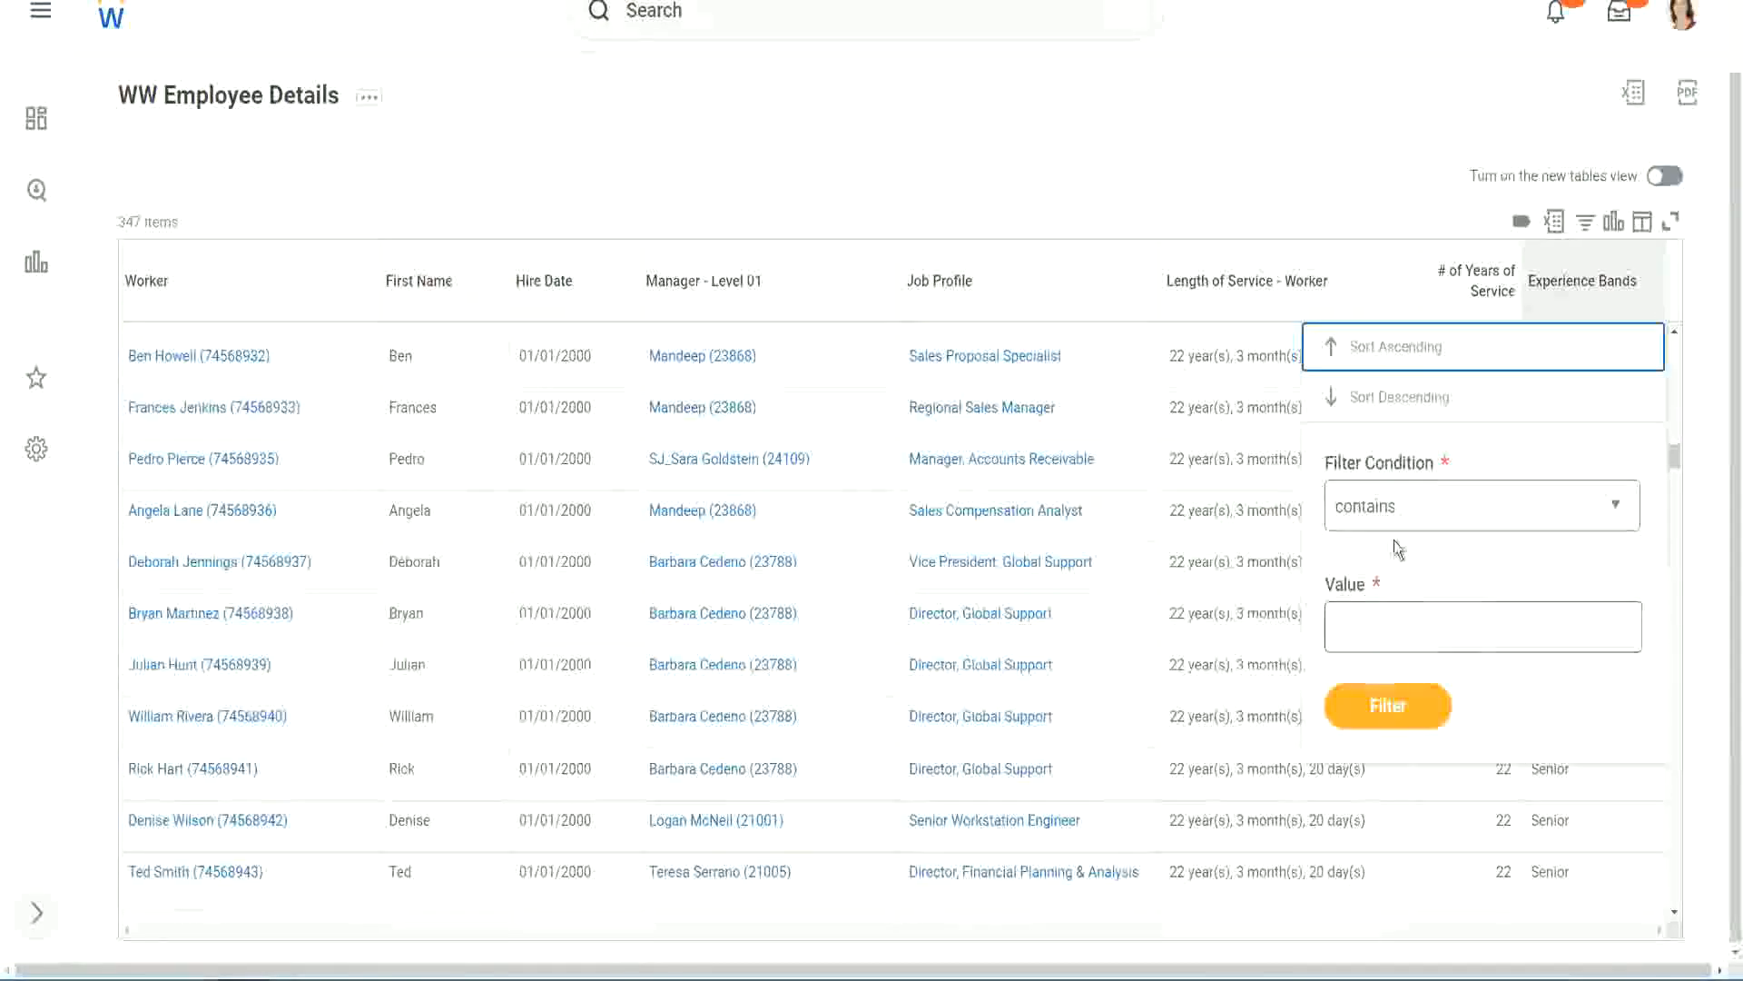
{"action": "left_click", "coordinate": [1382, 611]}
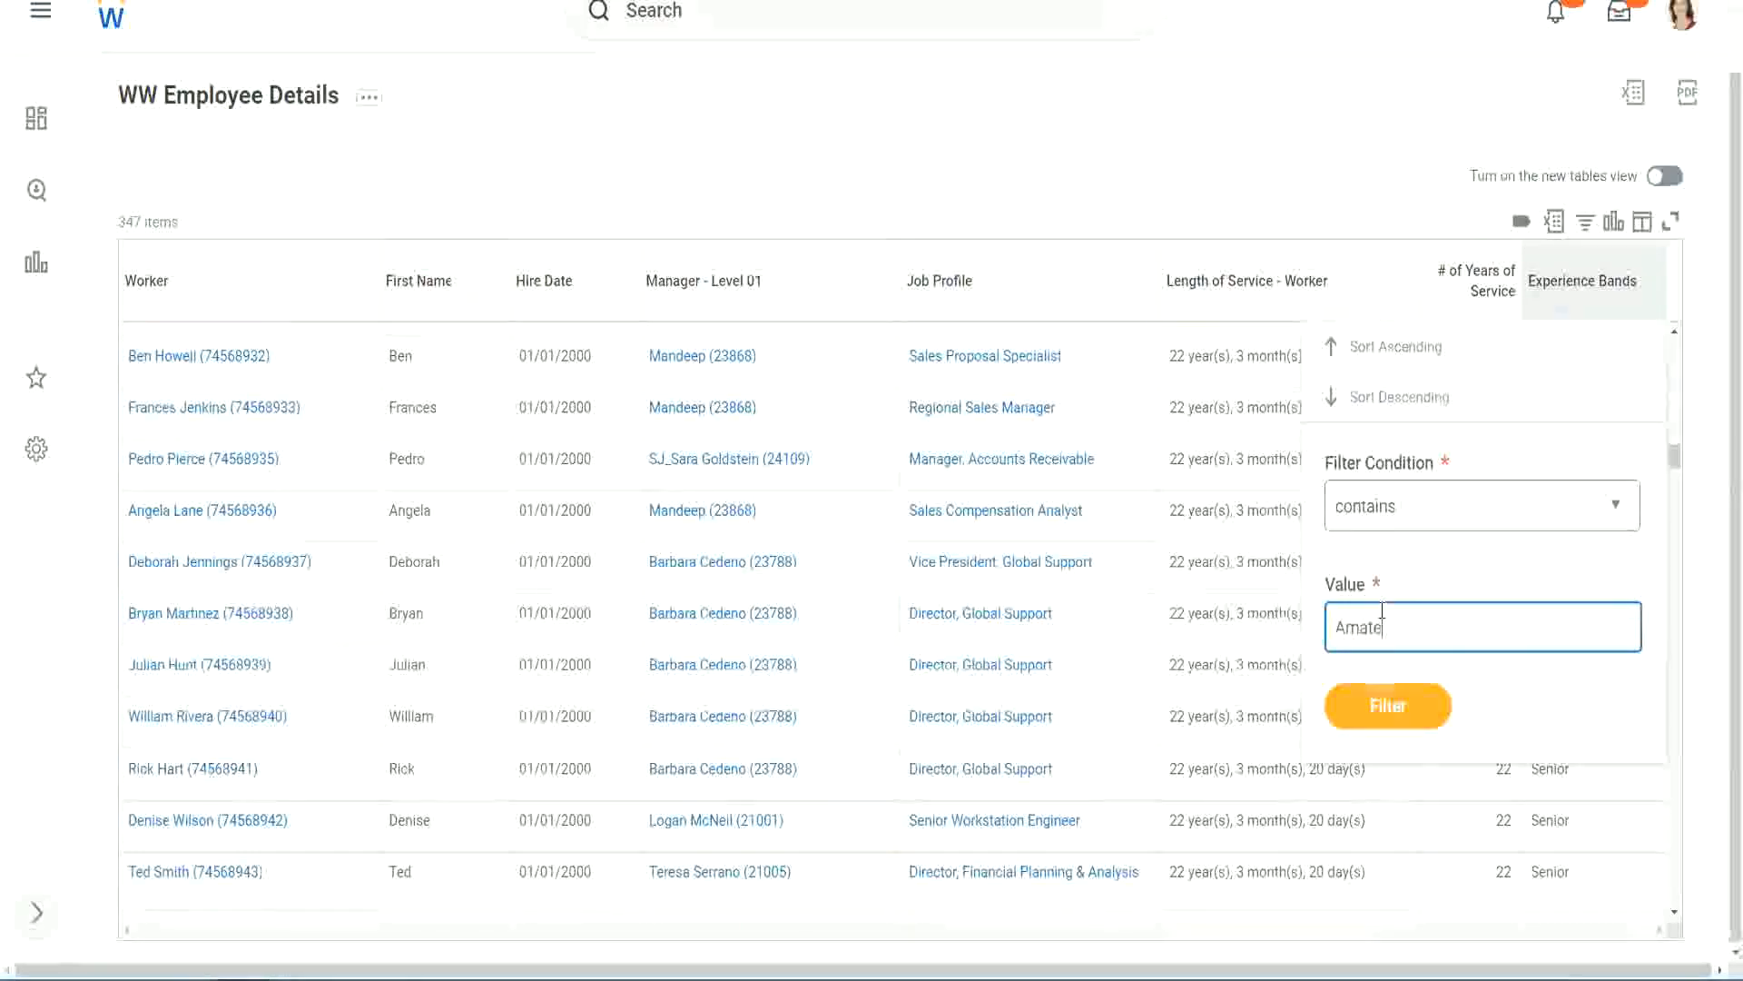
{"action": "left_click", "coordinate": [1376, 712]}
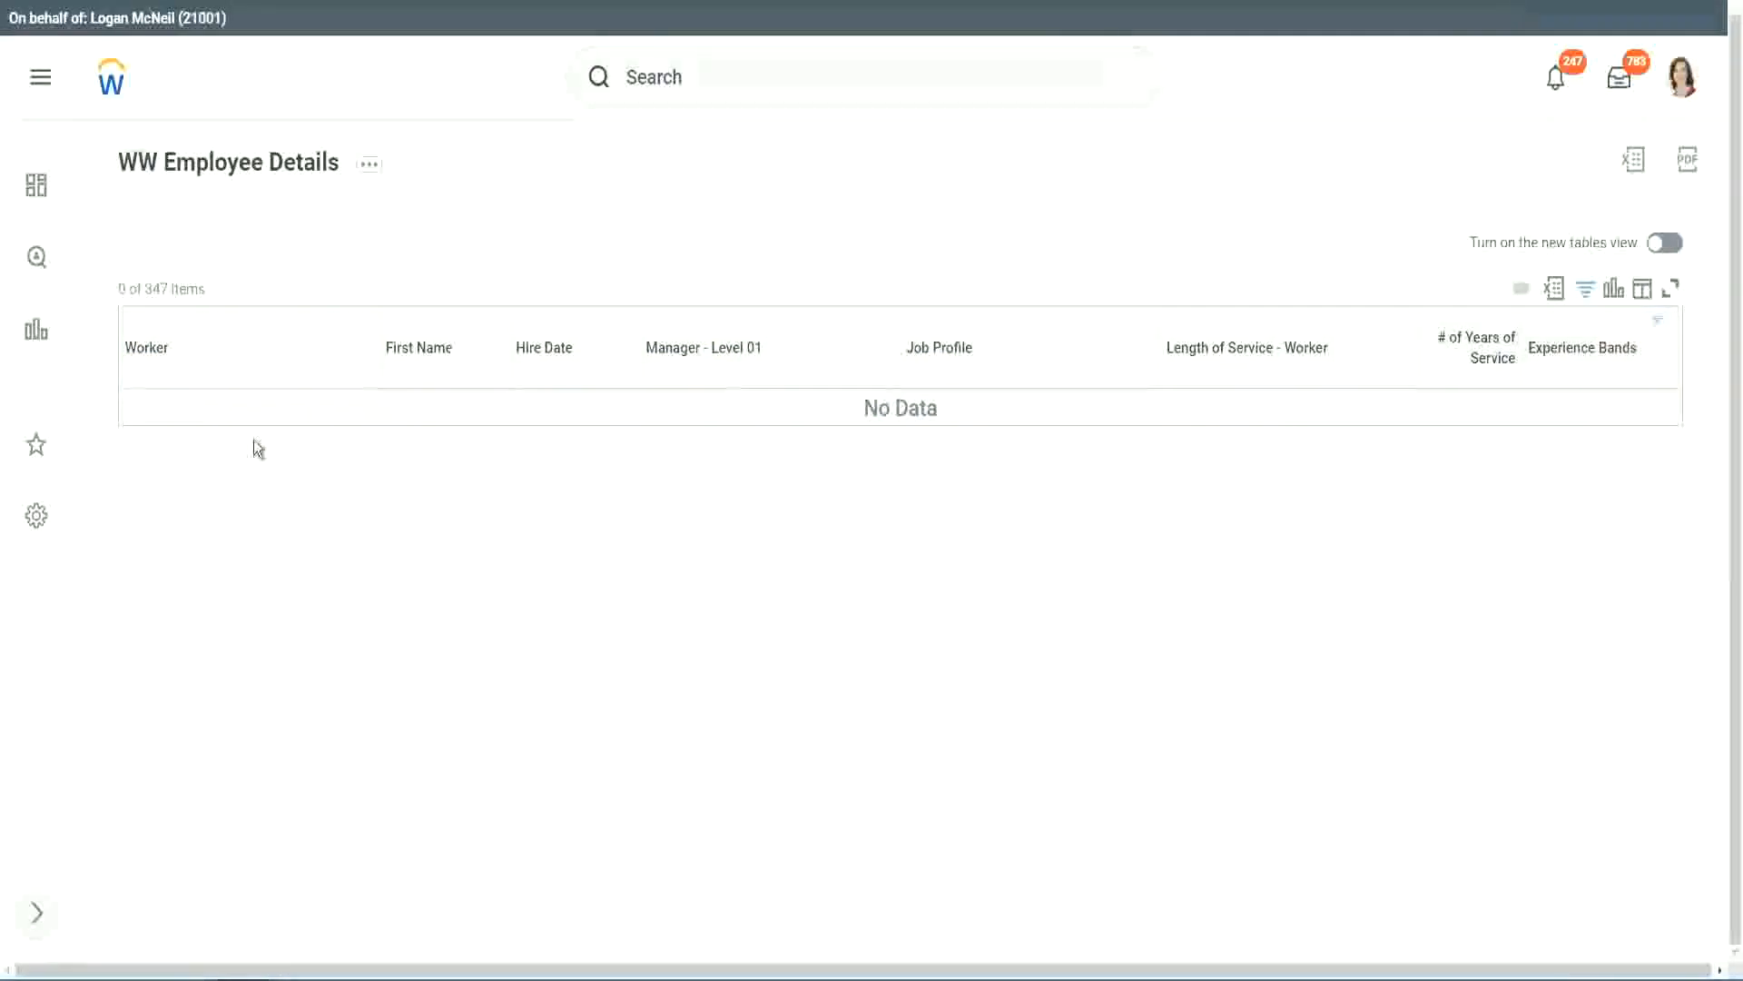
Change the Experience Bands filter value to Legend and apply it
{"action": "left_click", "coordinate": [1578, 349]}
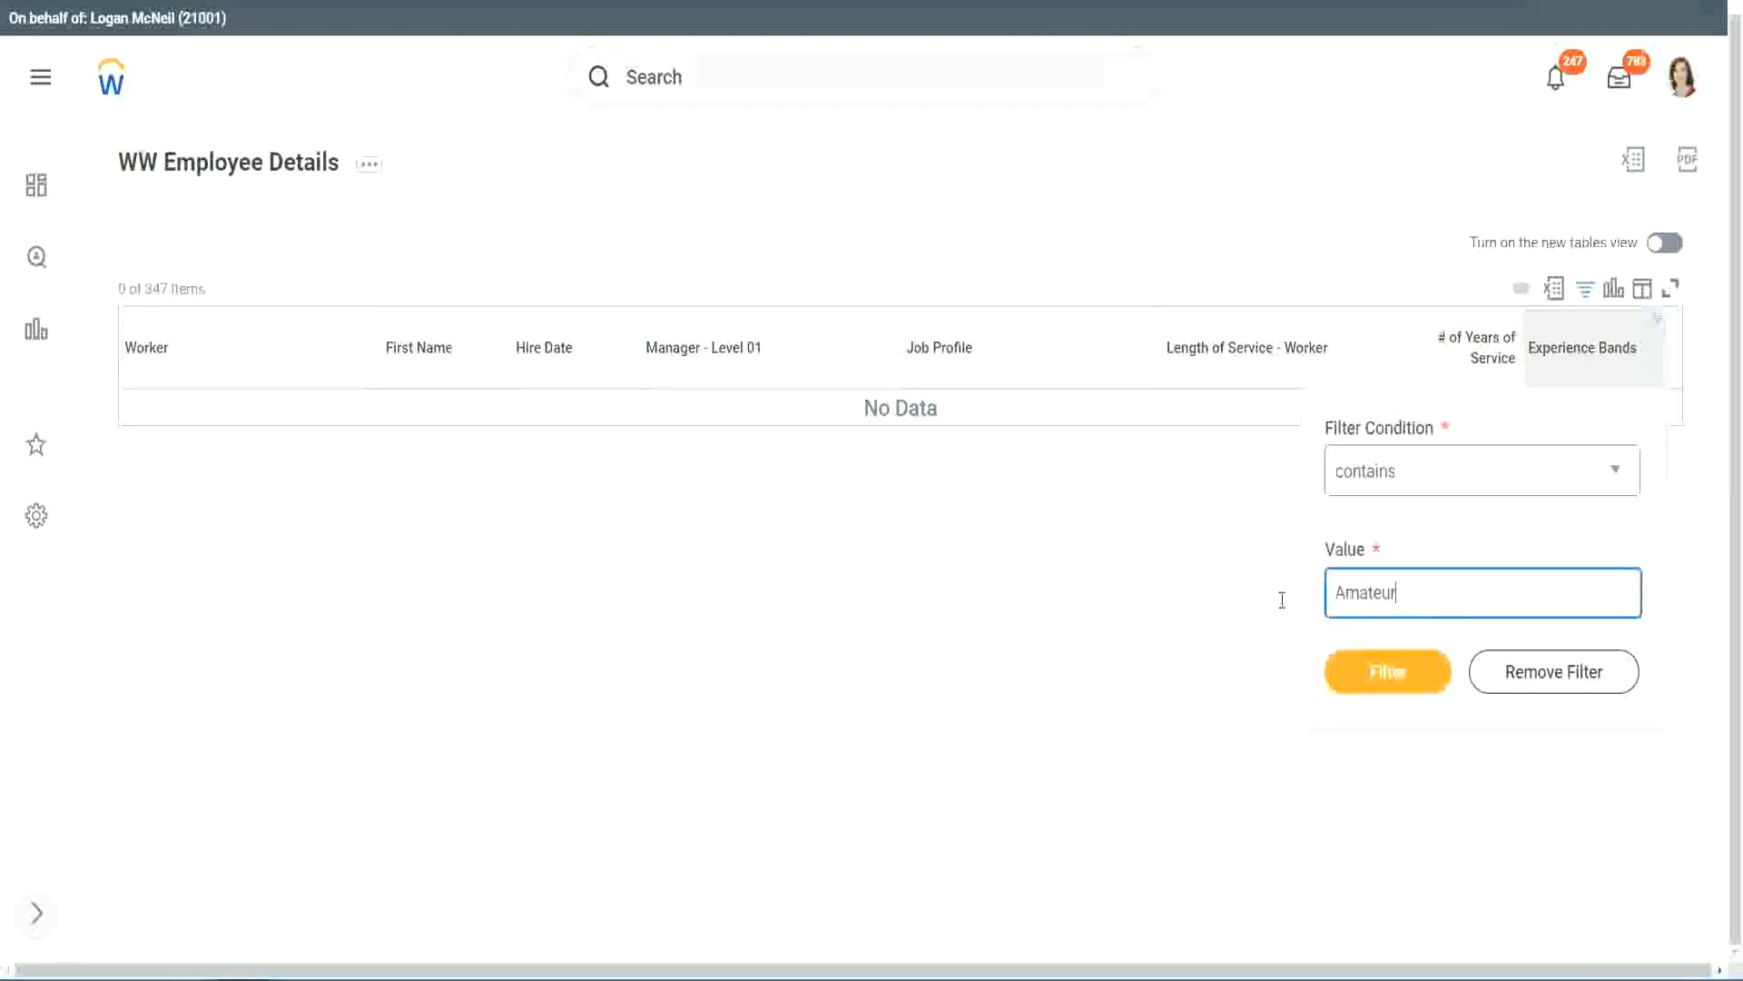
{"action": "left_click_drag", "start_coordinate": [1282, 600], "coordinate": [1244, 595]}
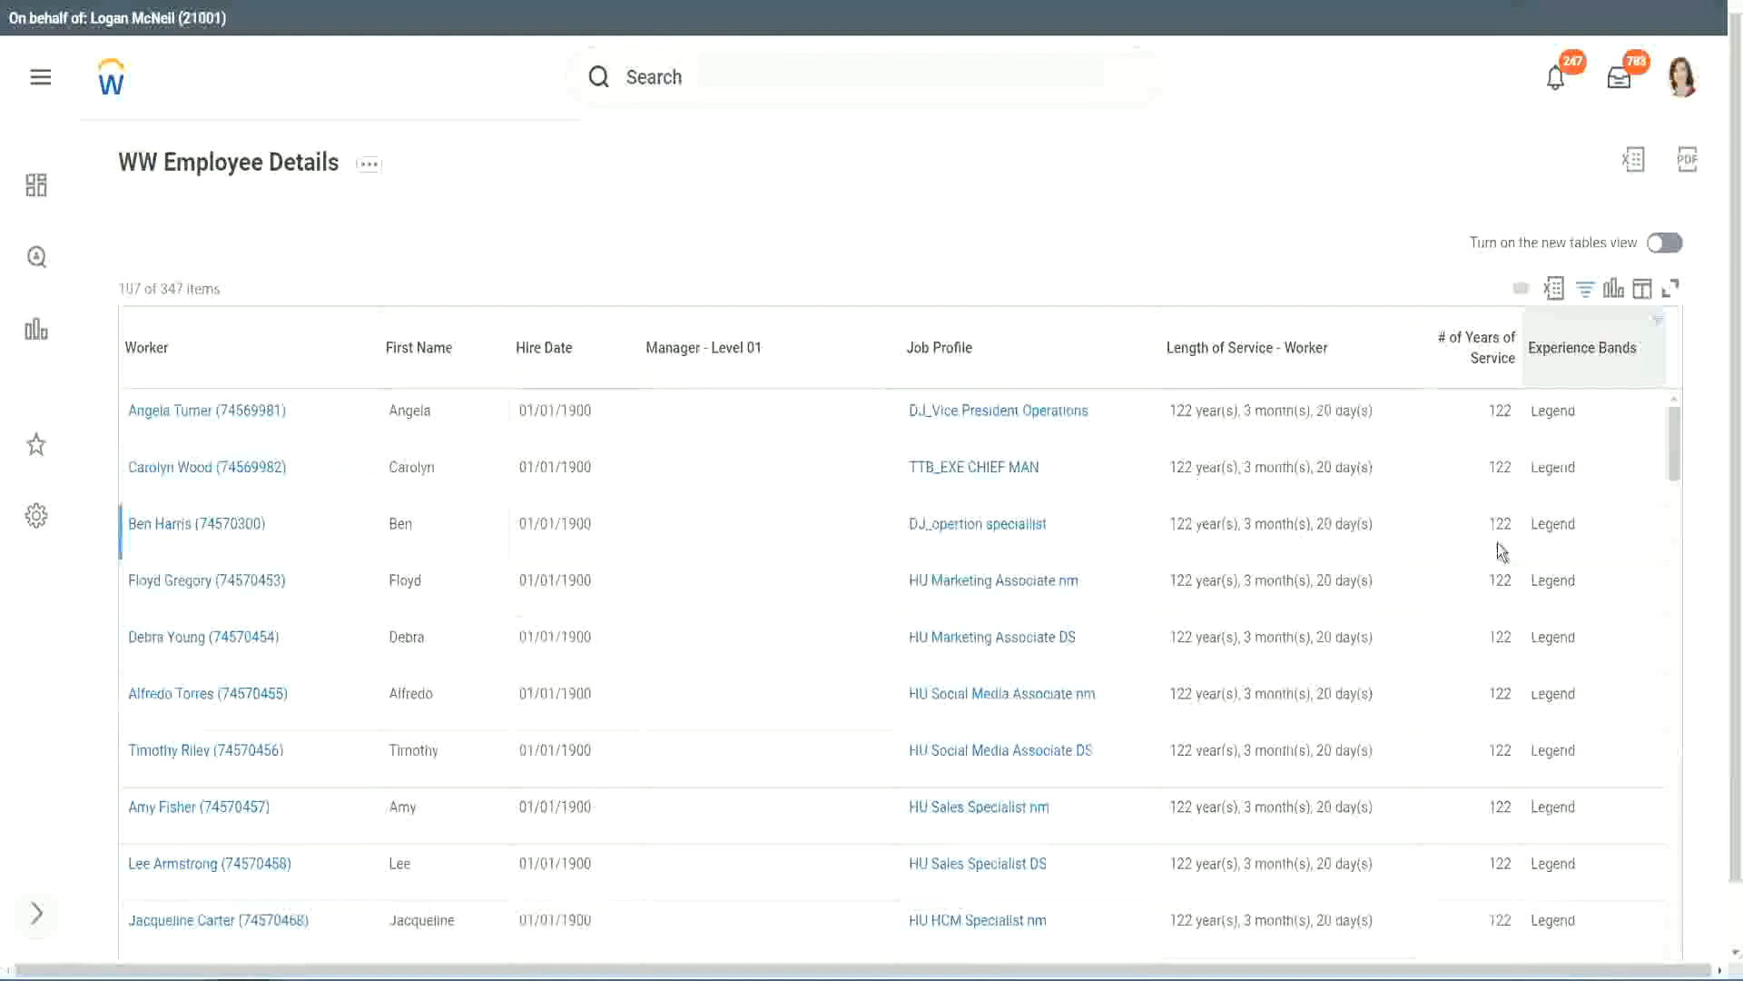
Examine the hire dates and years of service of the workers in the Legend band, down to the last filtered rows
{"action": "scroll", "coordinate": [1496, 543], "scroll_direction": "down", "scroll_amount": 10}
{"action": "scroll", "coordinate": [1496, 542], "scroll_direction": "down", "scroll_amount": 5}
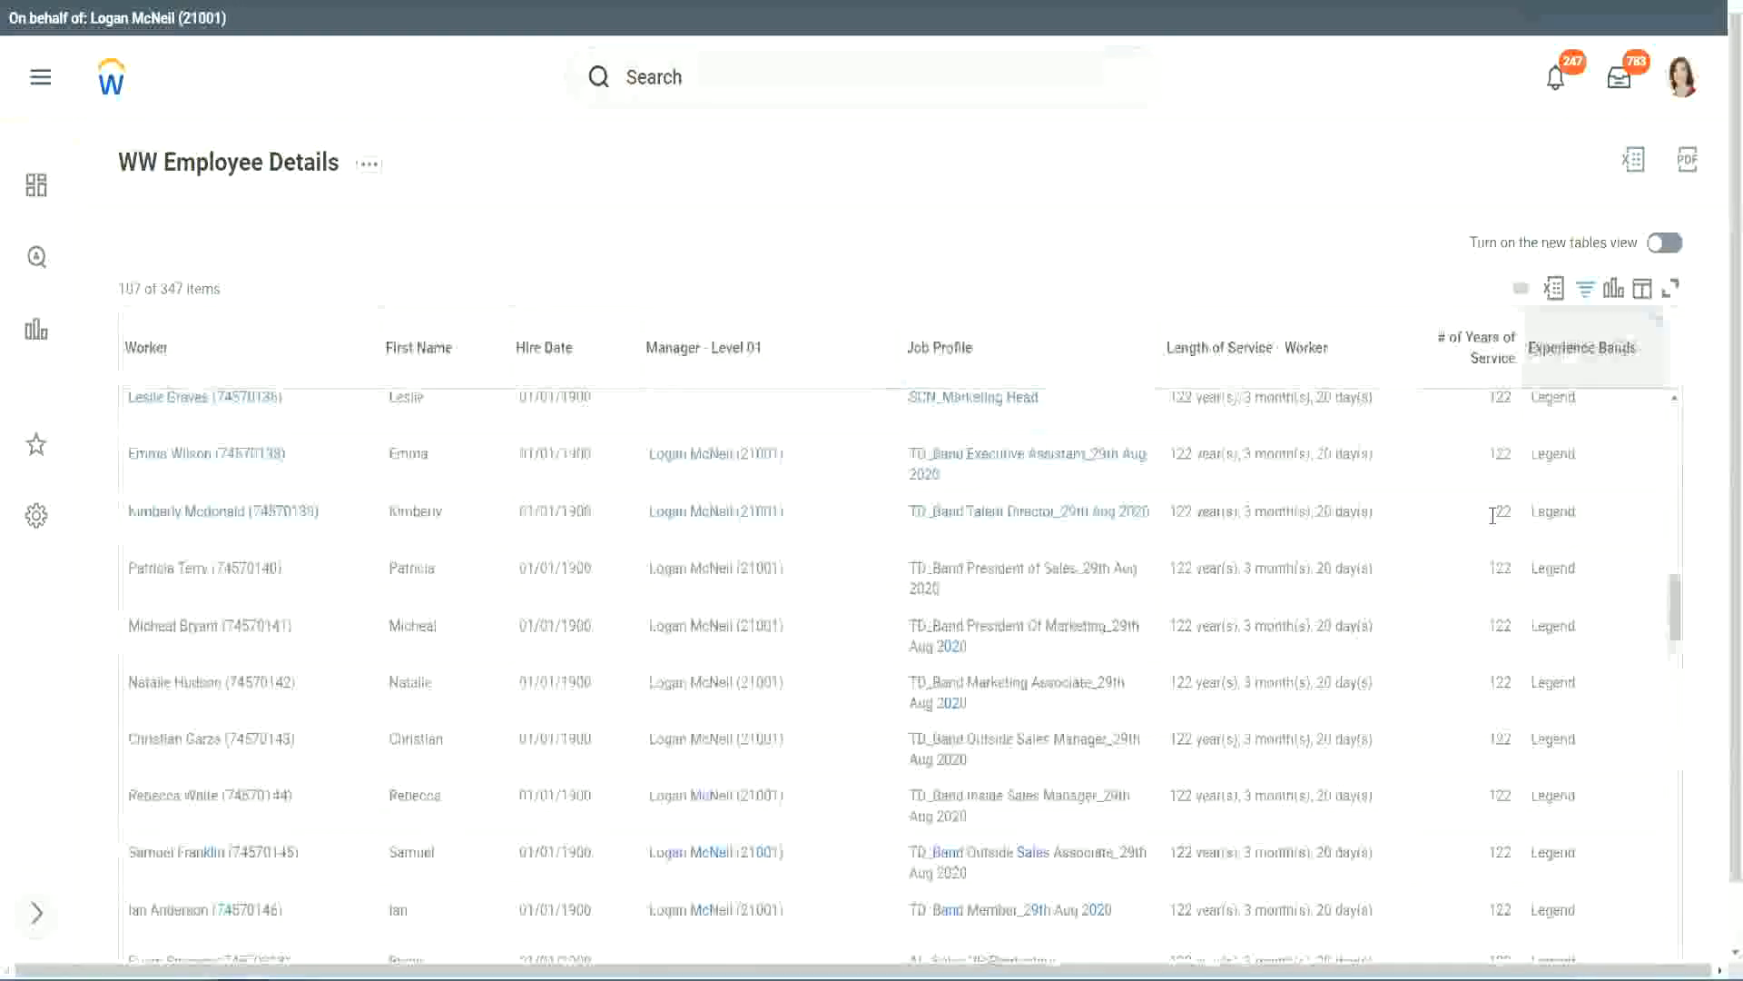
{"action": "scroll", "coordinate": [1493, 517], "scroll_direction": "down", "scroll_amount": 10}
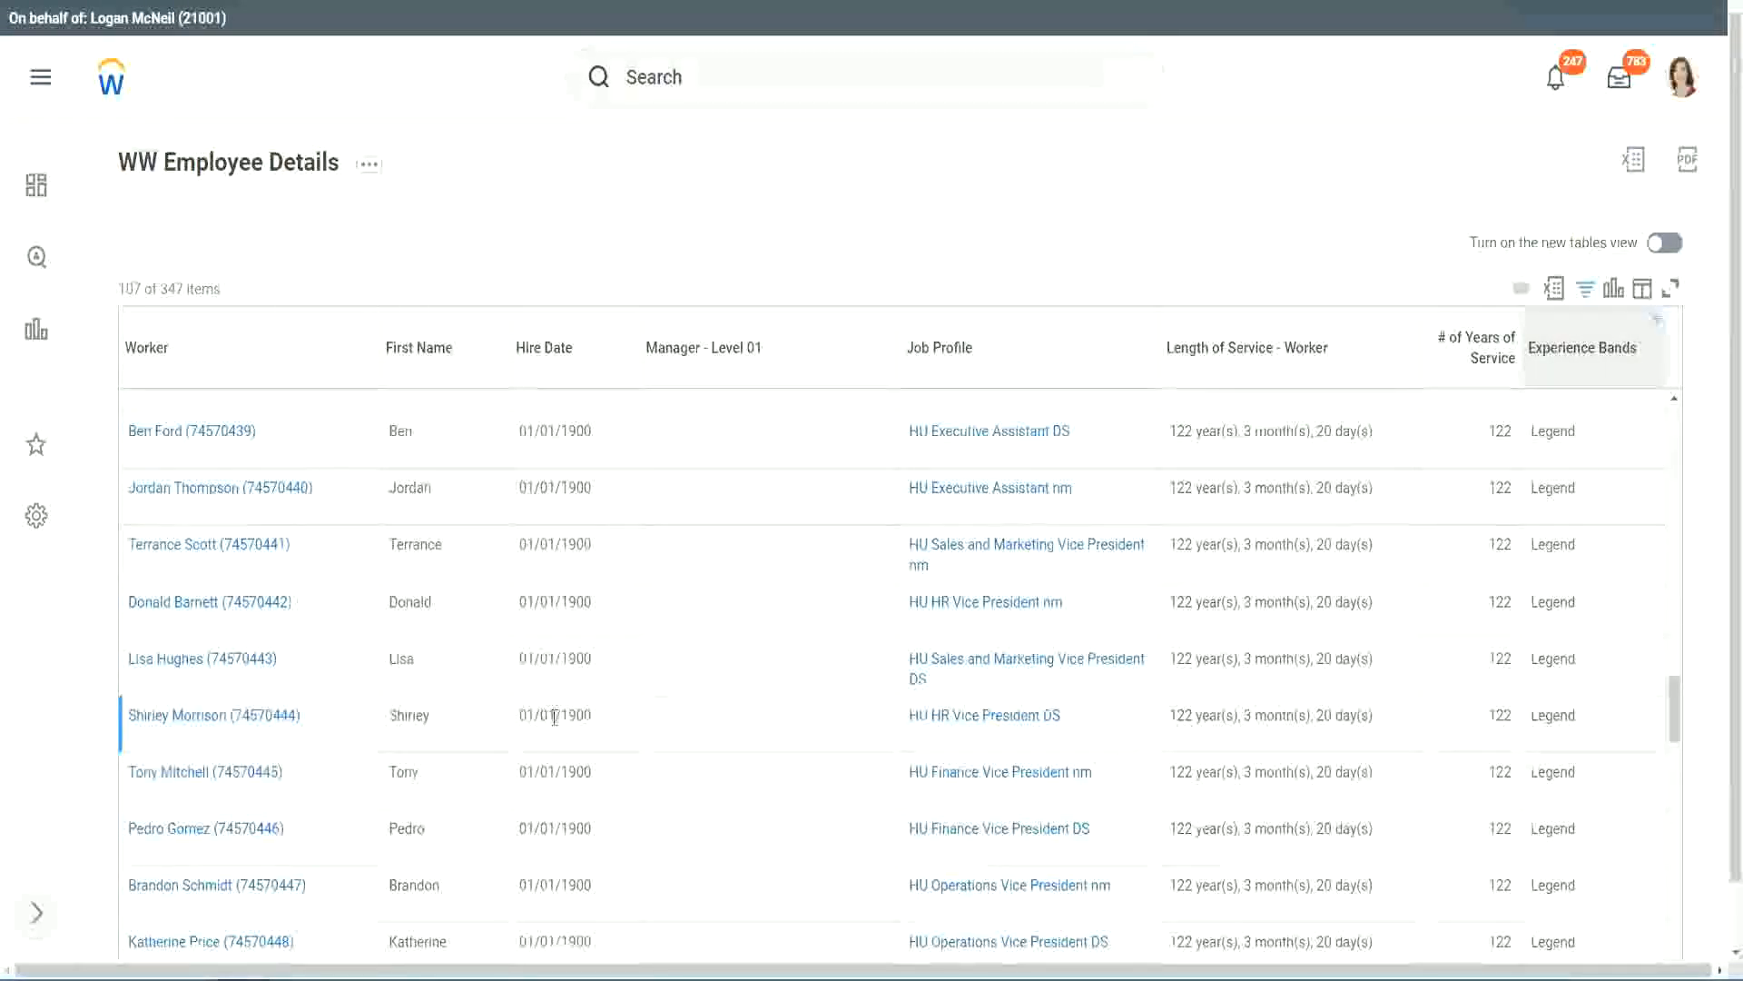
{"action": "double_click", "coordinate": [572, 714]}
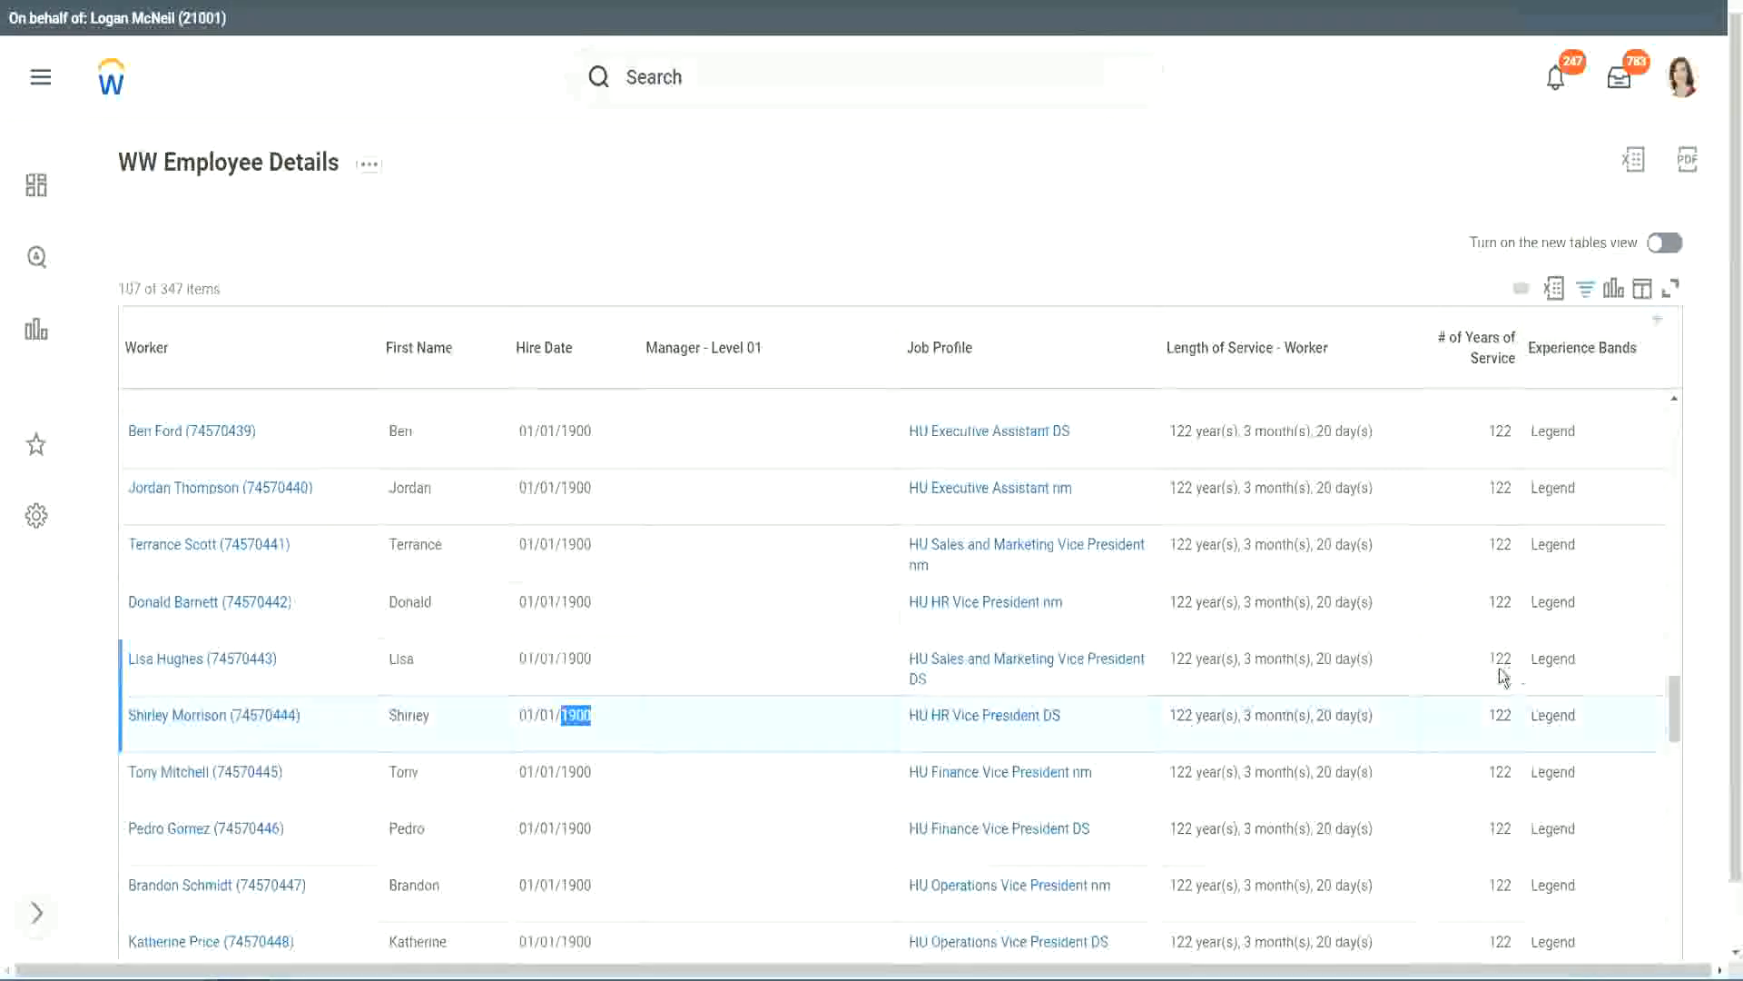
{"action": "scroll", "coordinate": [1489, 682], "scroll_direction": "down", "scroll_amount": 1}
{"action": "scroll", "coordinate": [1483, 684], "scroll_direction": "down", "scroll_amount": 3}
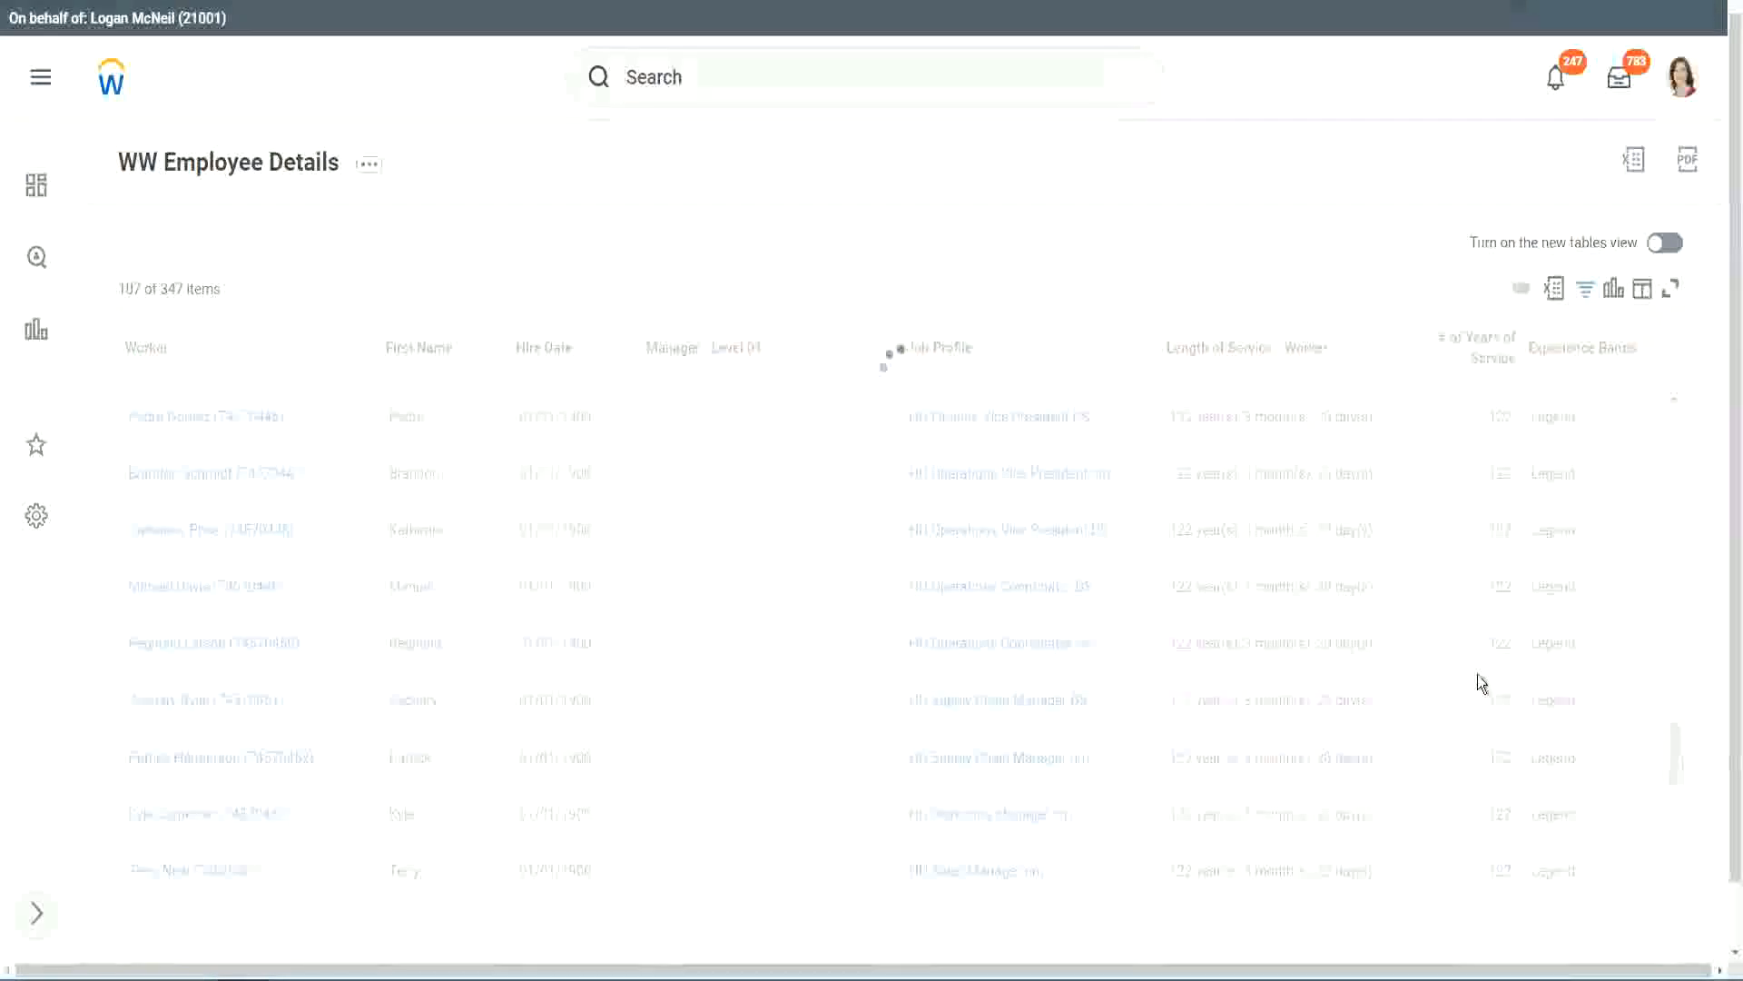
{"action": "scroll", "coordinate": [1478, 674], "scroll_direction": "down", "scroll_amount": 3}
{"action": "scroll", "coordinate": [1478, 674], "scroll_direction": "down", "scroll_amount": 10}
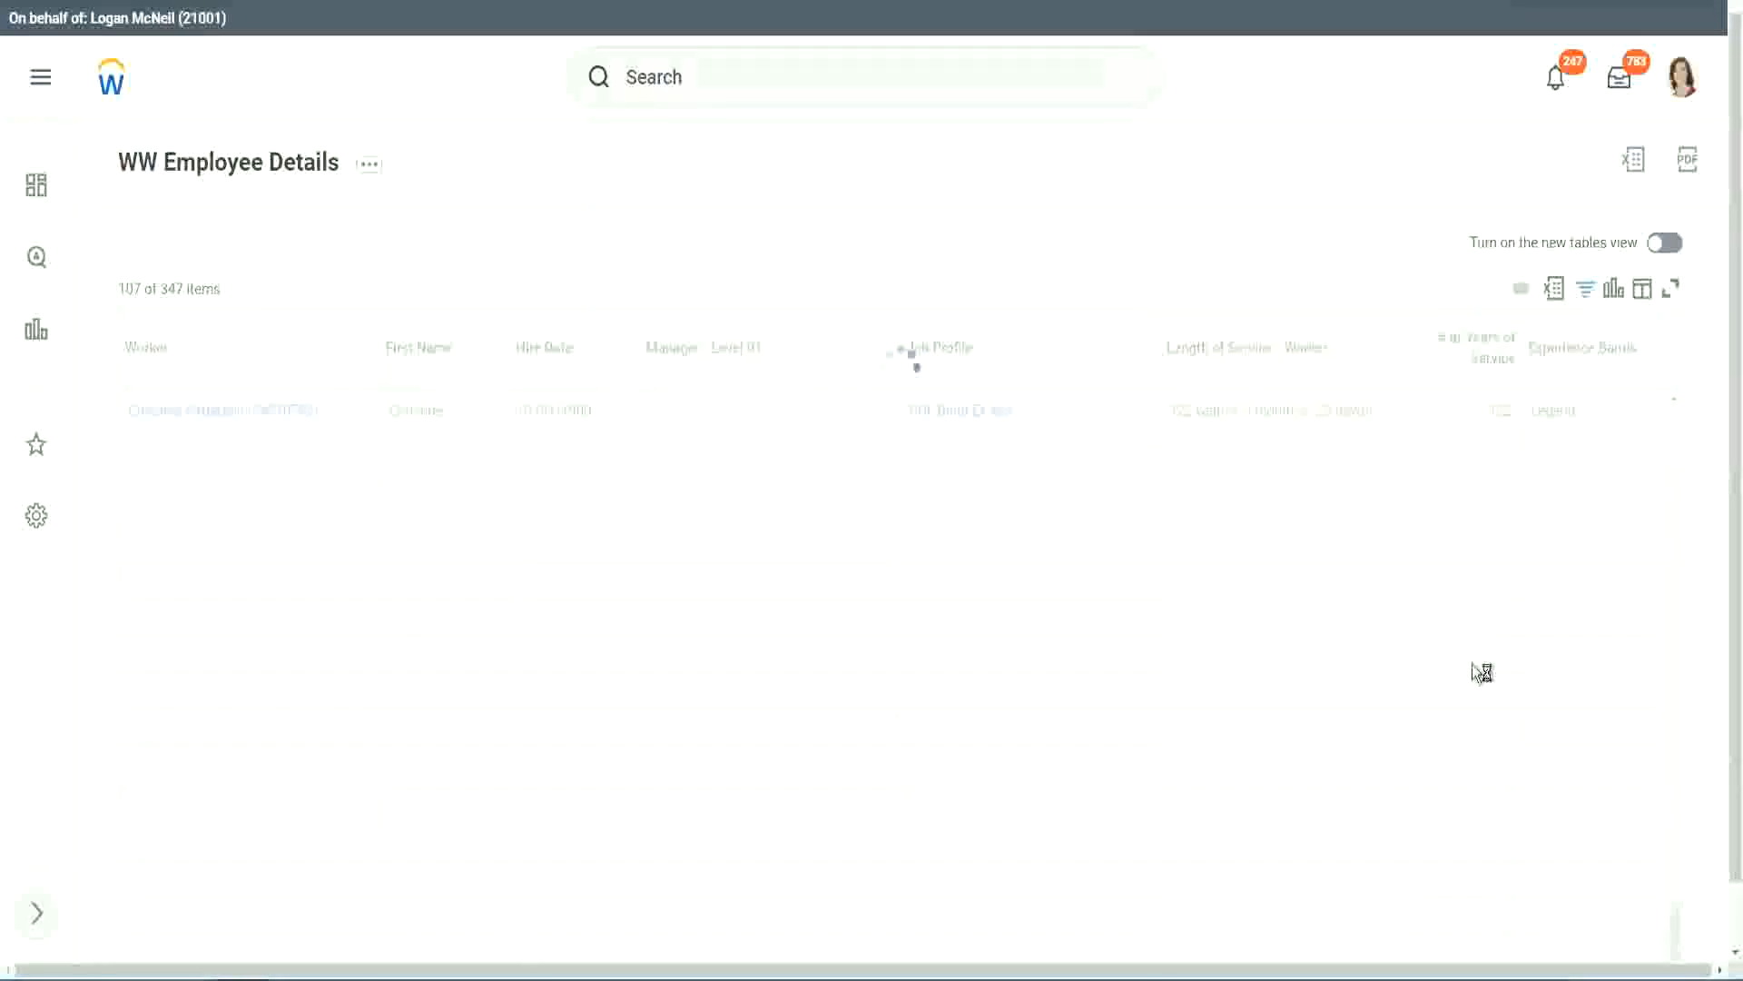
{"action": "scroll", "coordinate": [1453, 598], "scroll_direction": "down", "scroll_amount": 3}
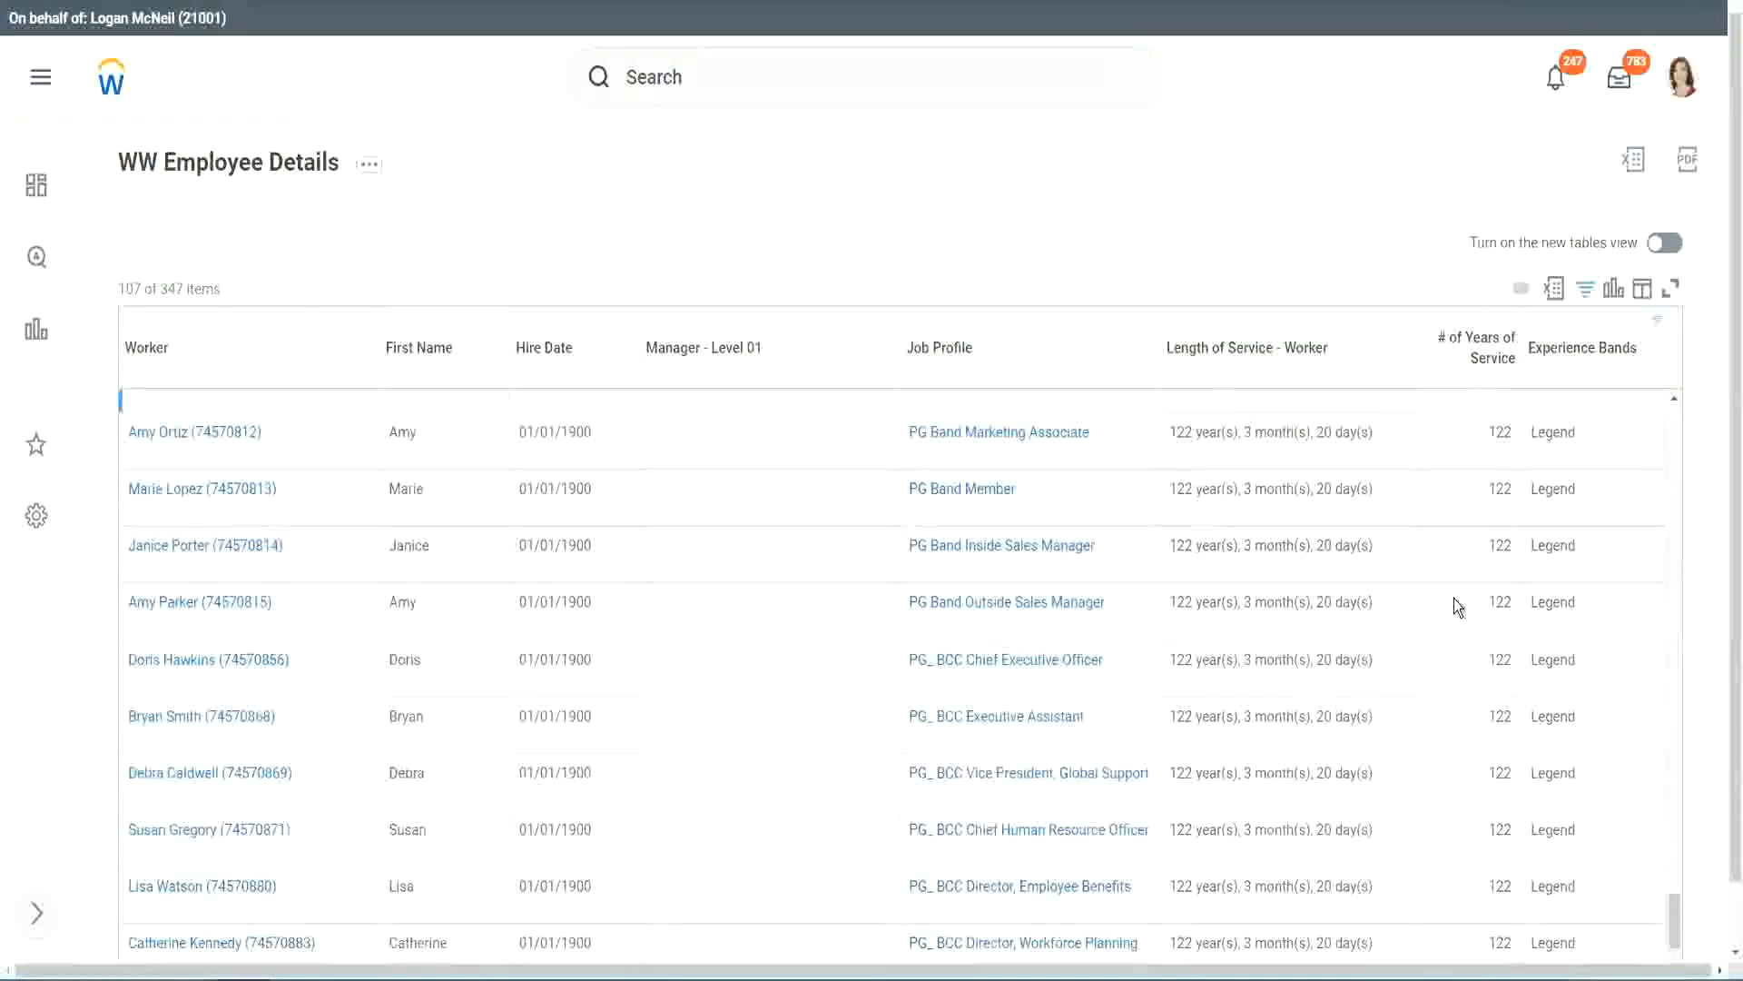
{"action": "scroll", "coordinate": [1454, 599], "scroll_direction": "down", "scroll_amount": 3}
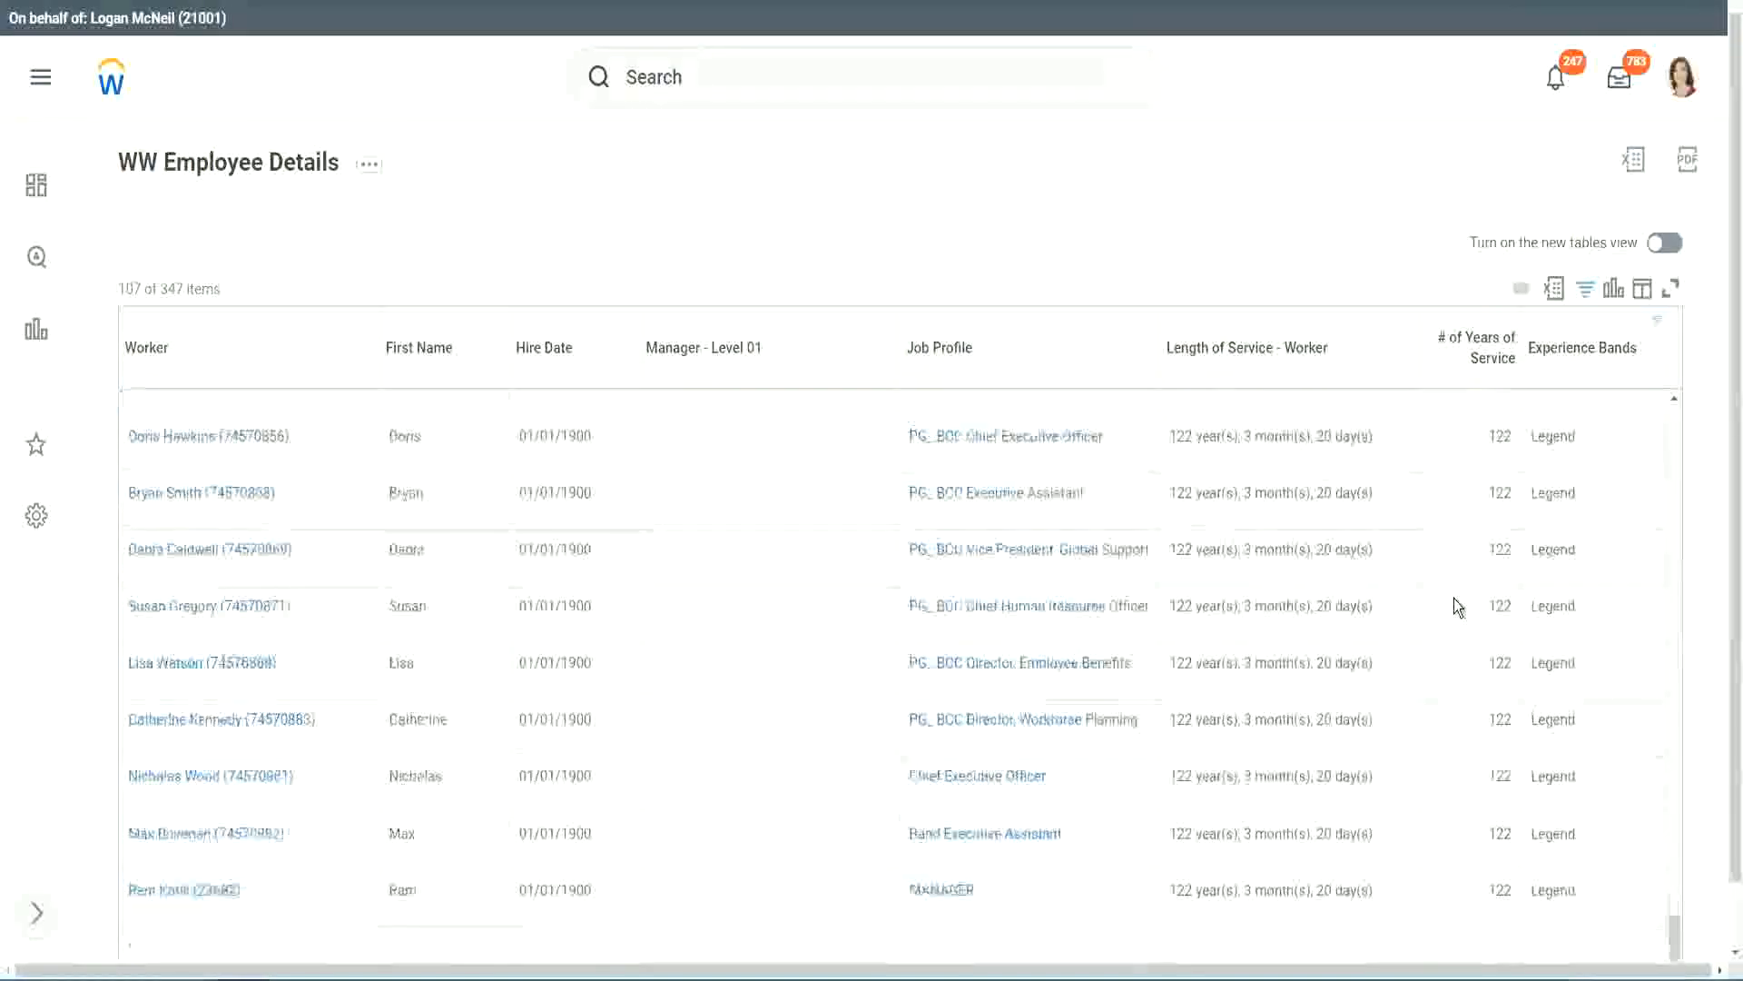
{"action": "left_click", "coordinate": [1486, 913]}
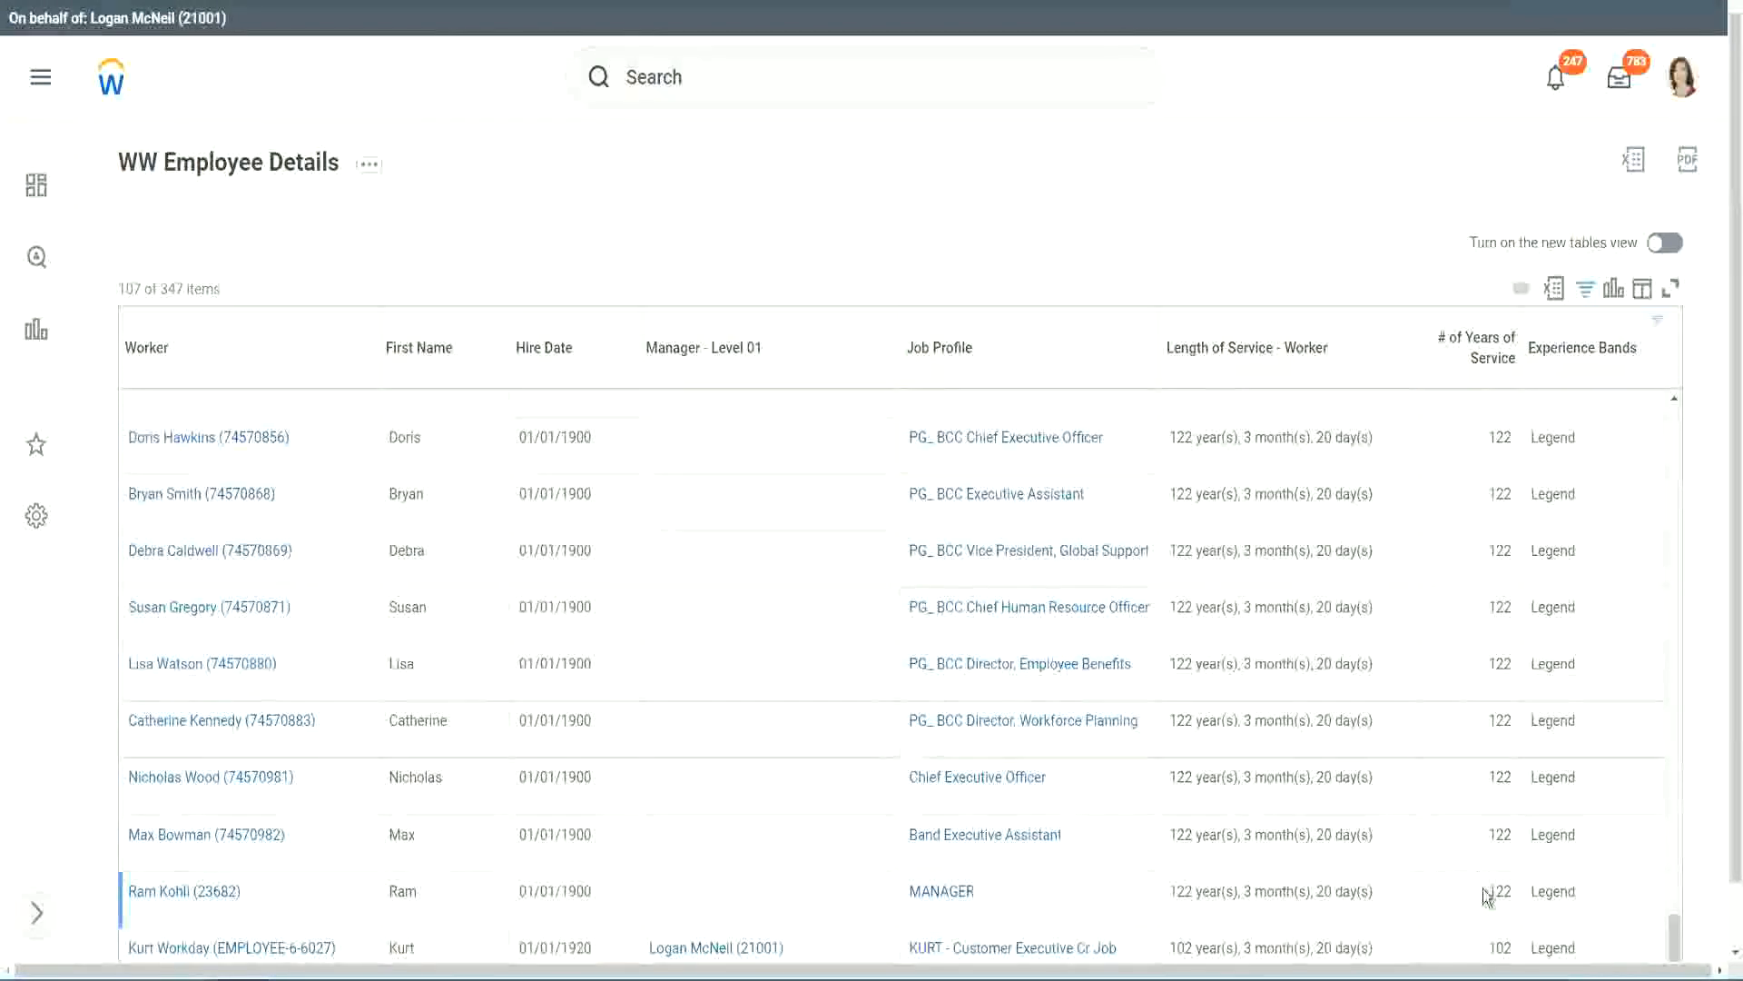
{"action": "double_click", "coordinate": [1494, 945]}
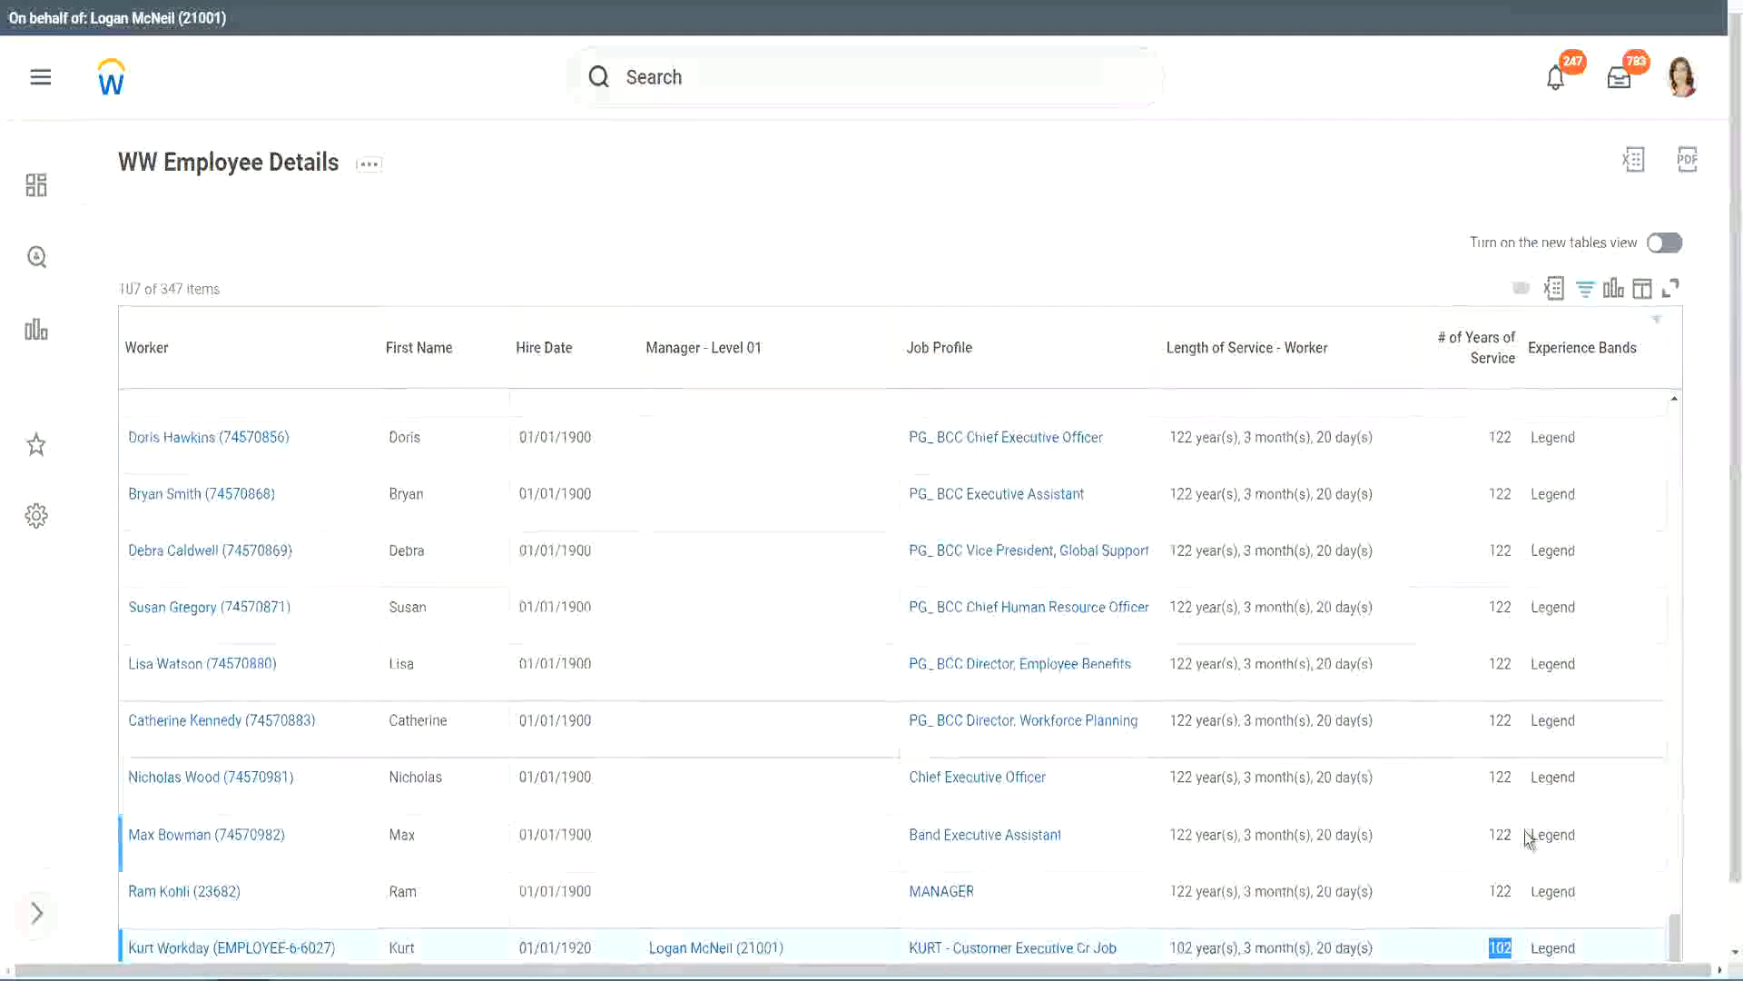
Change the Experience Bands filter value from Legend to Experienced and apply it
{"action": "left_click_drag", "start_coordinate": [1500, 776], "coordinate": [1514, 778]}
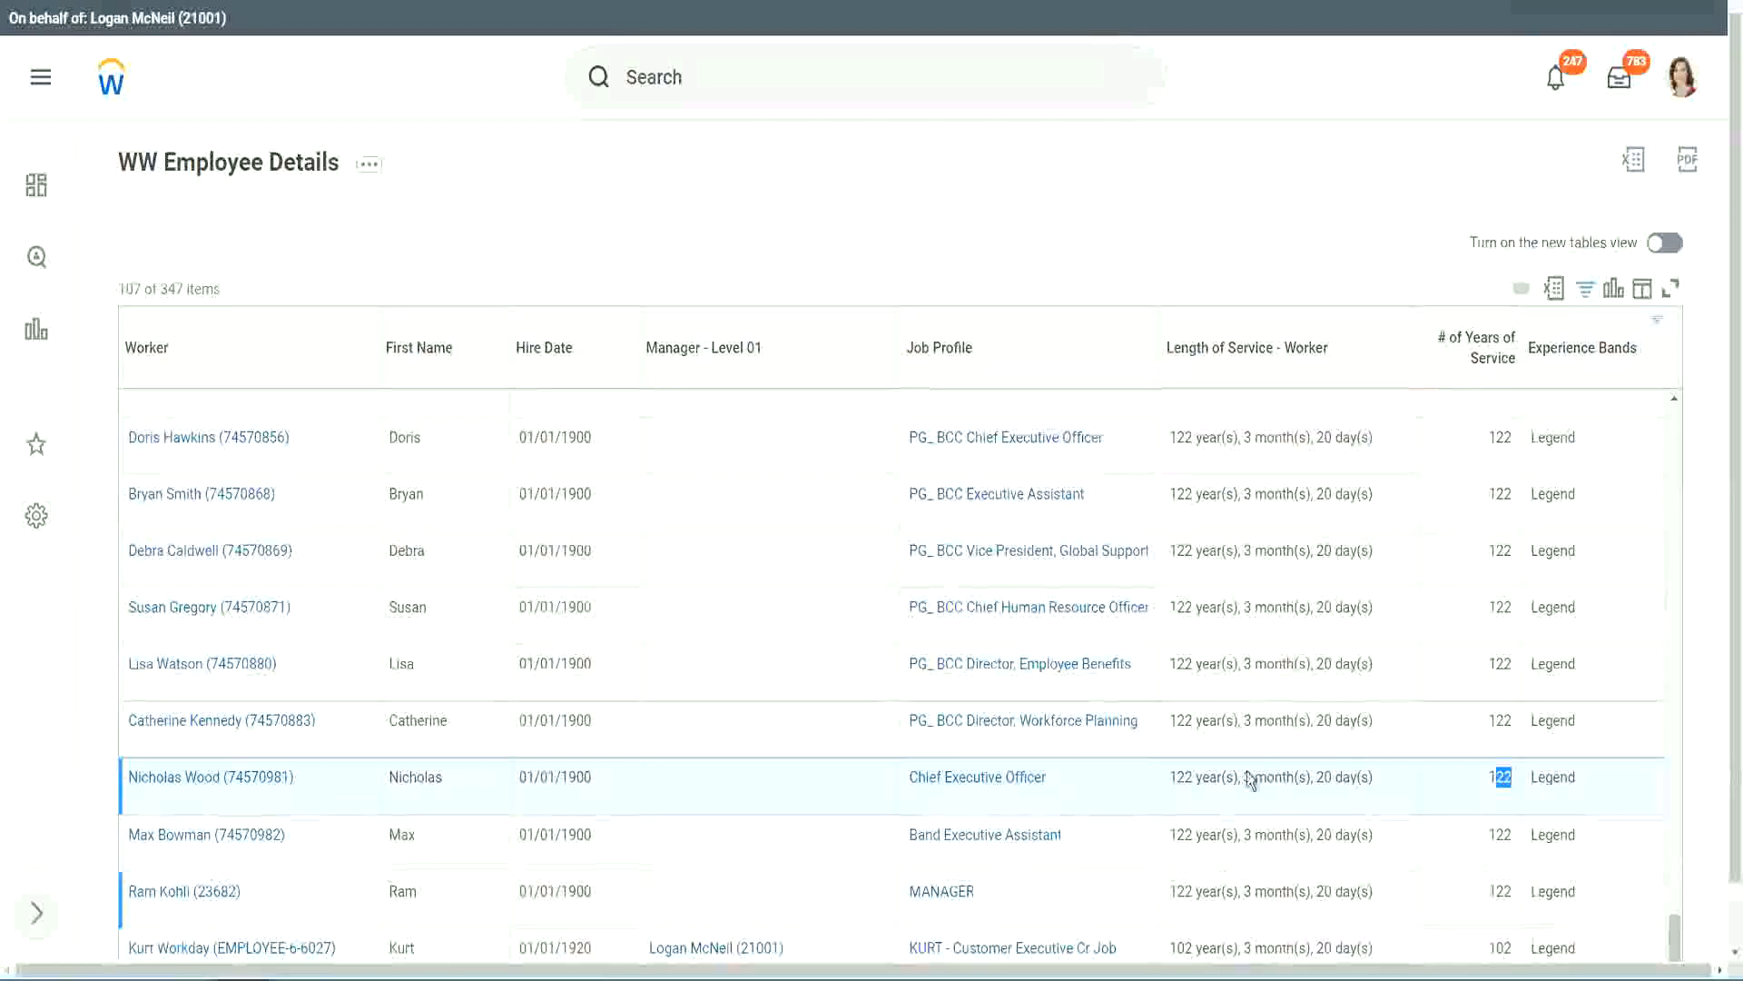
{"action": "left_click", "coordinate": [1464, 723]}
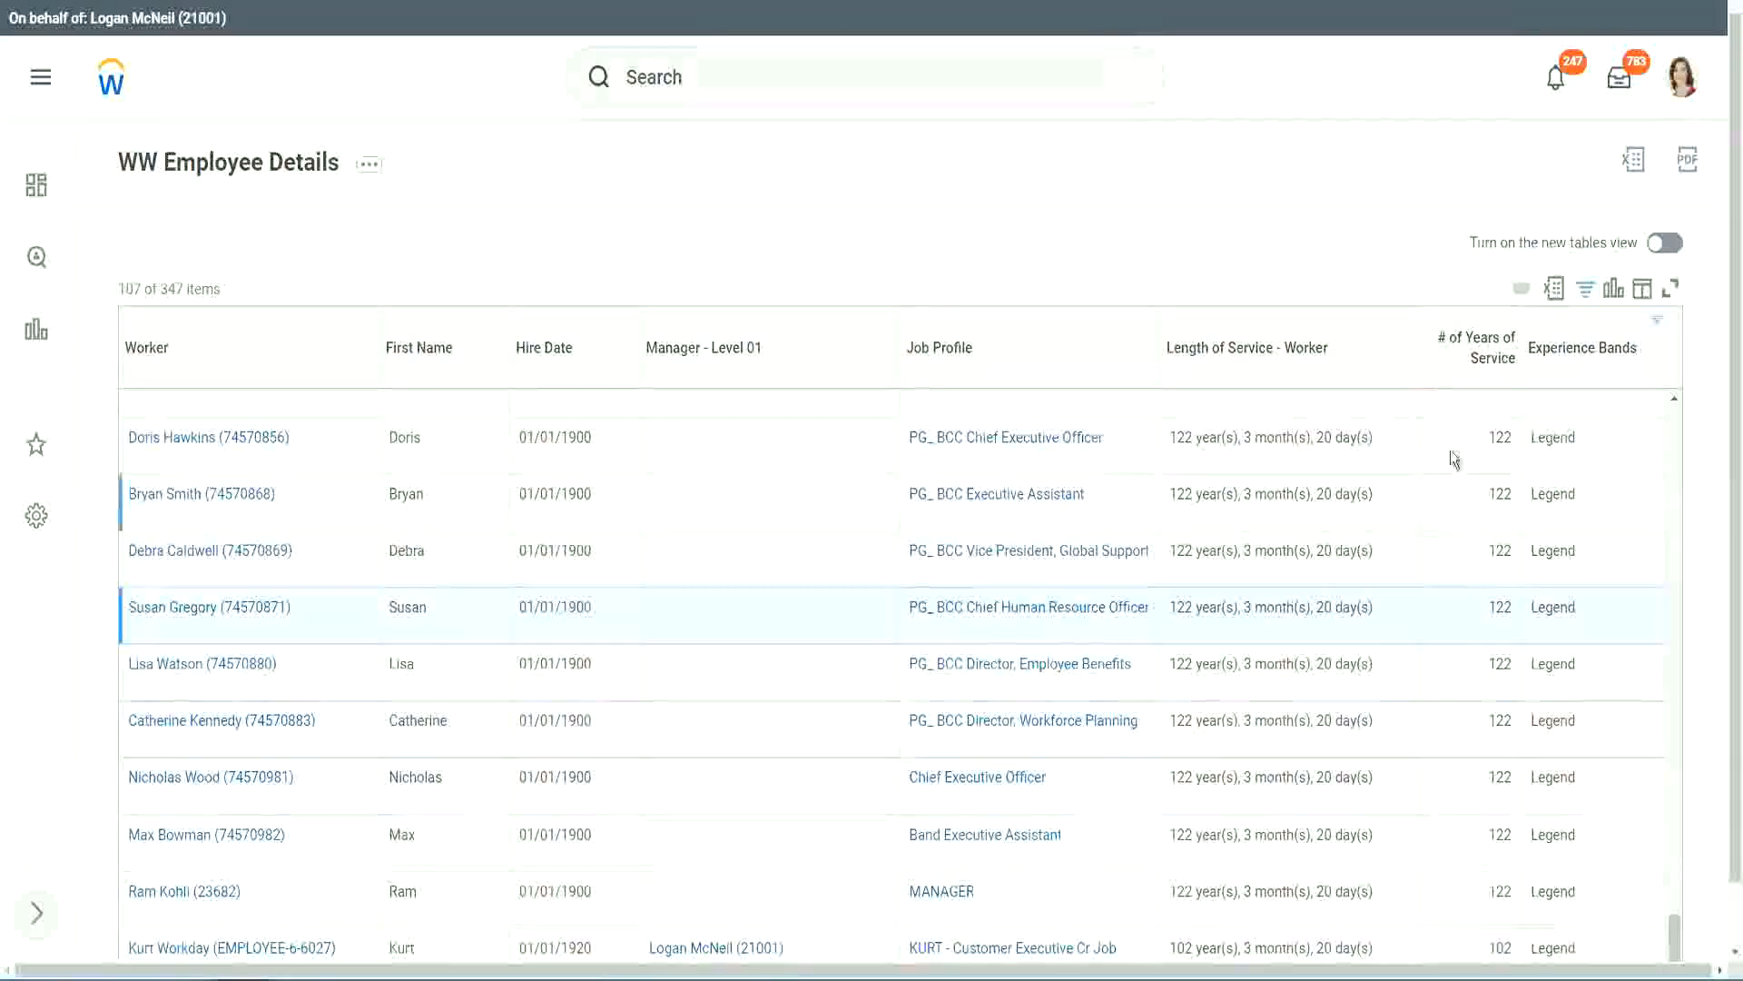
{"action": "left_click", "coordinate": [1592, 359]}
{"action": "left_click", "coordinate": [1432, 711]}
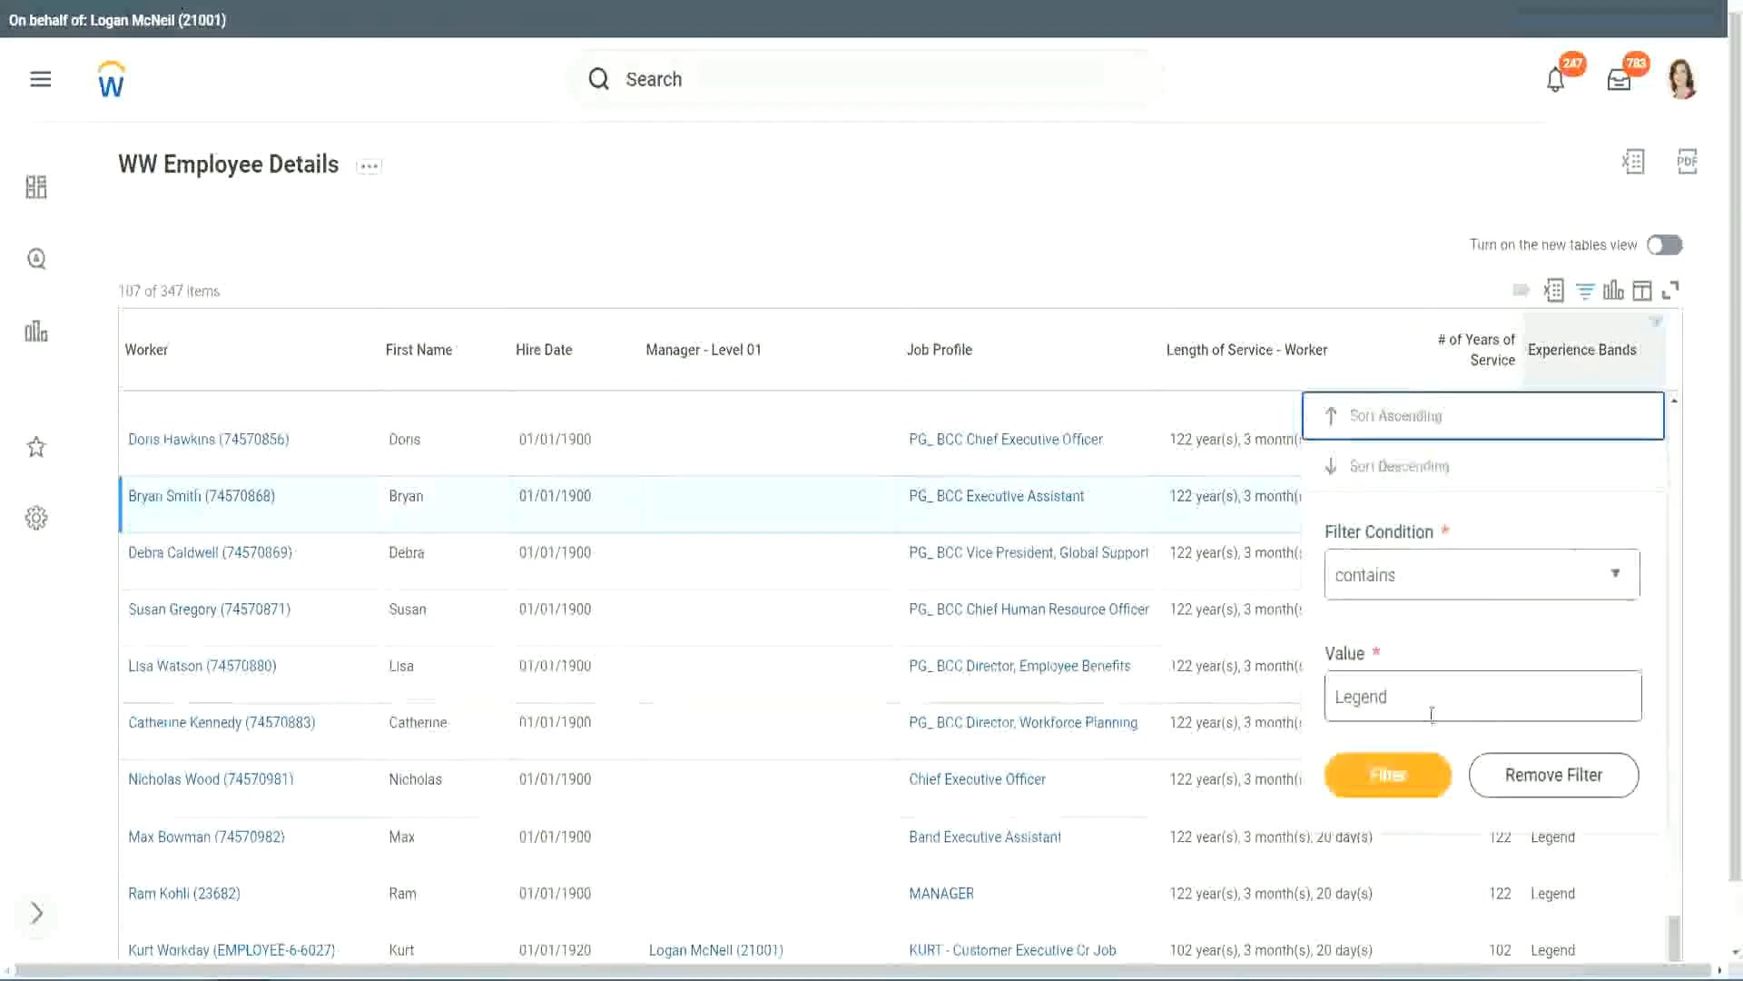
{"action": "double_click", "coordinate": [1376, 674]}
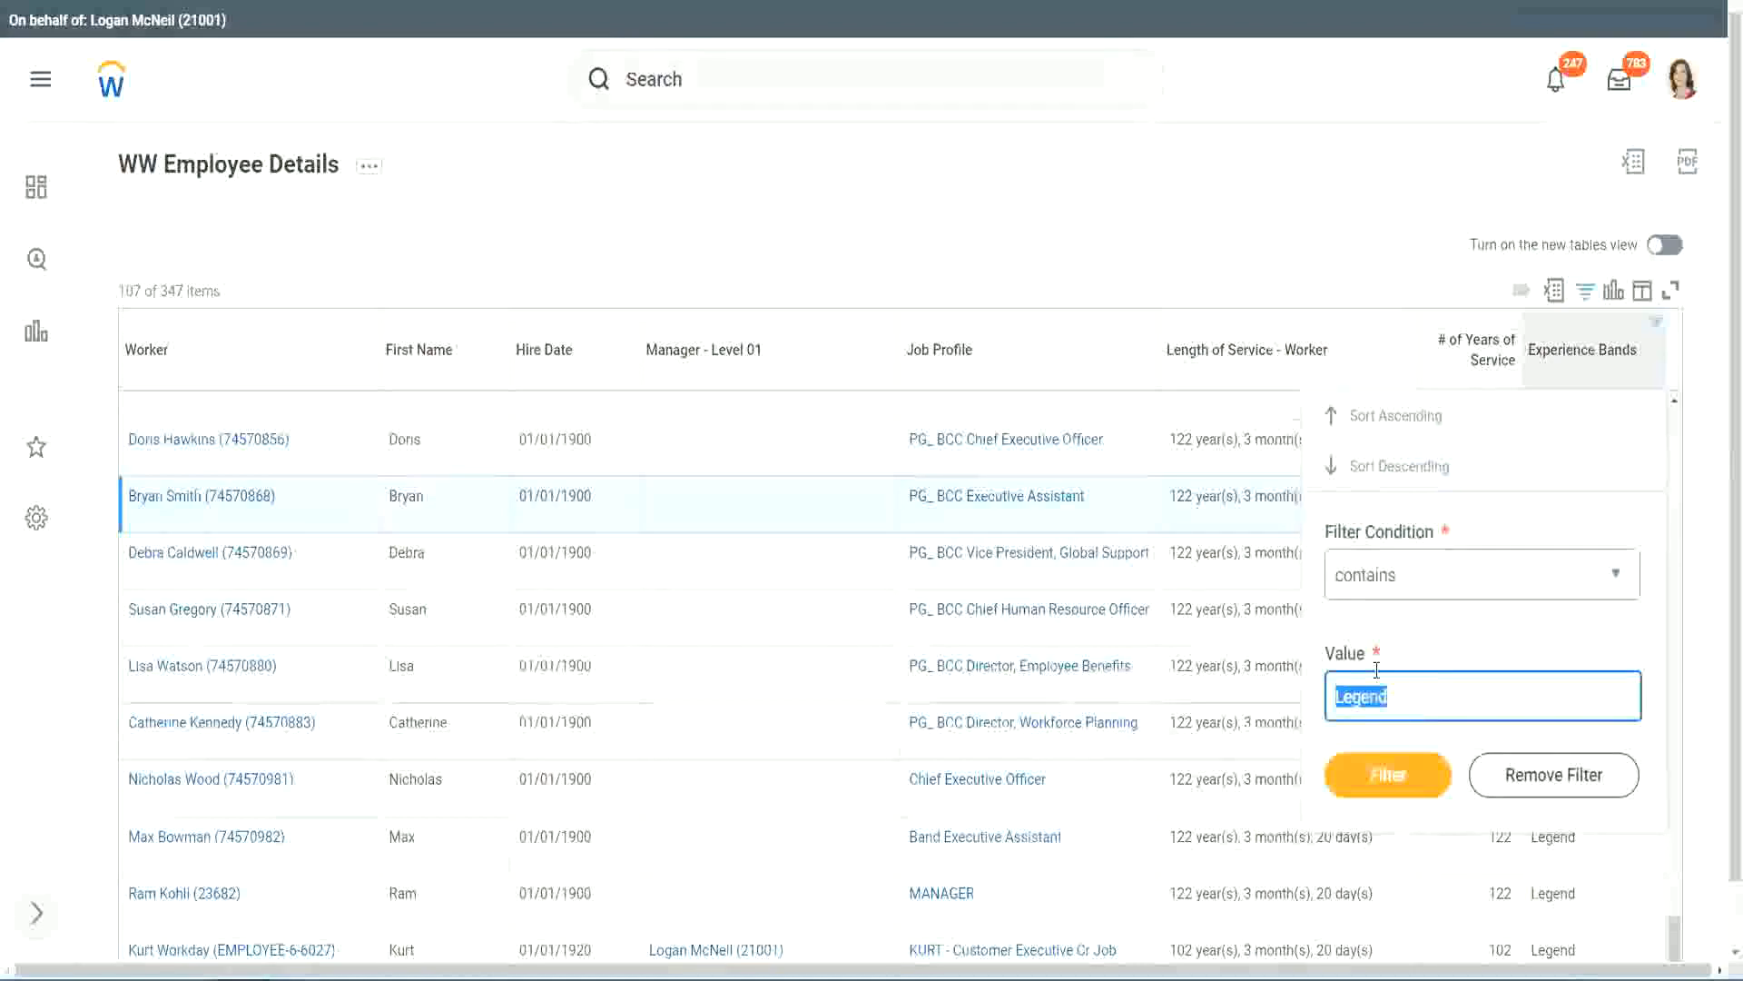
{"action": "type", "text": "Ex"}
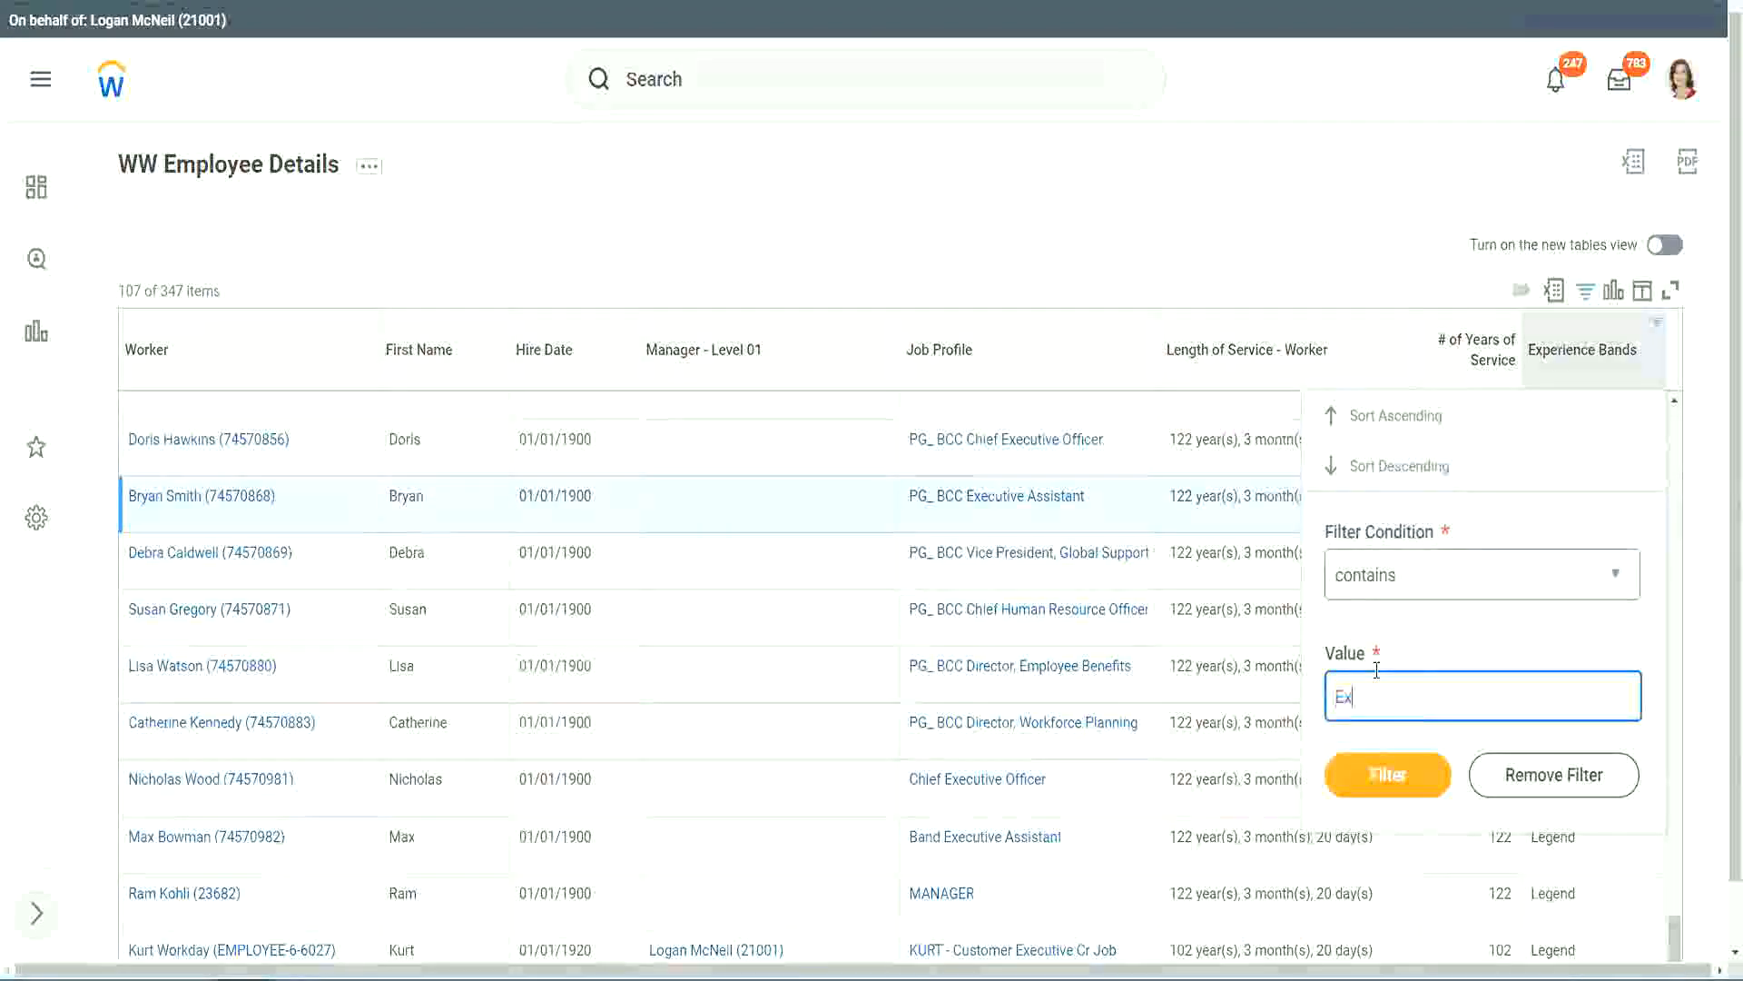
{"action": "type", "text": "per"}
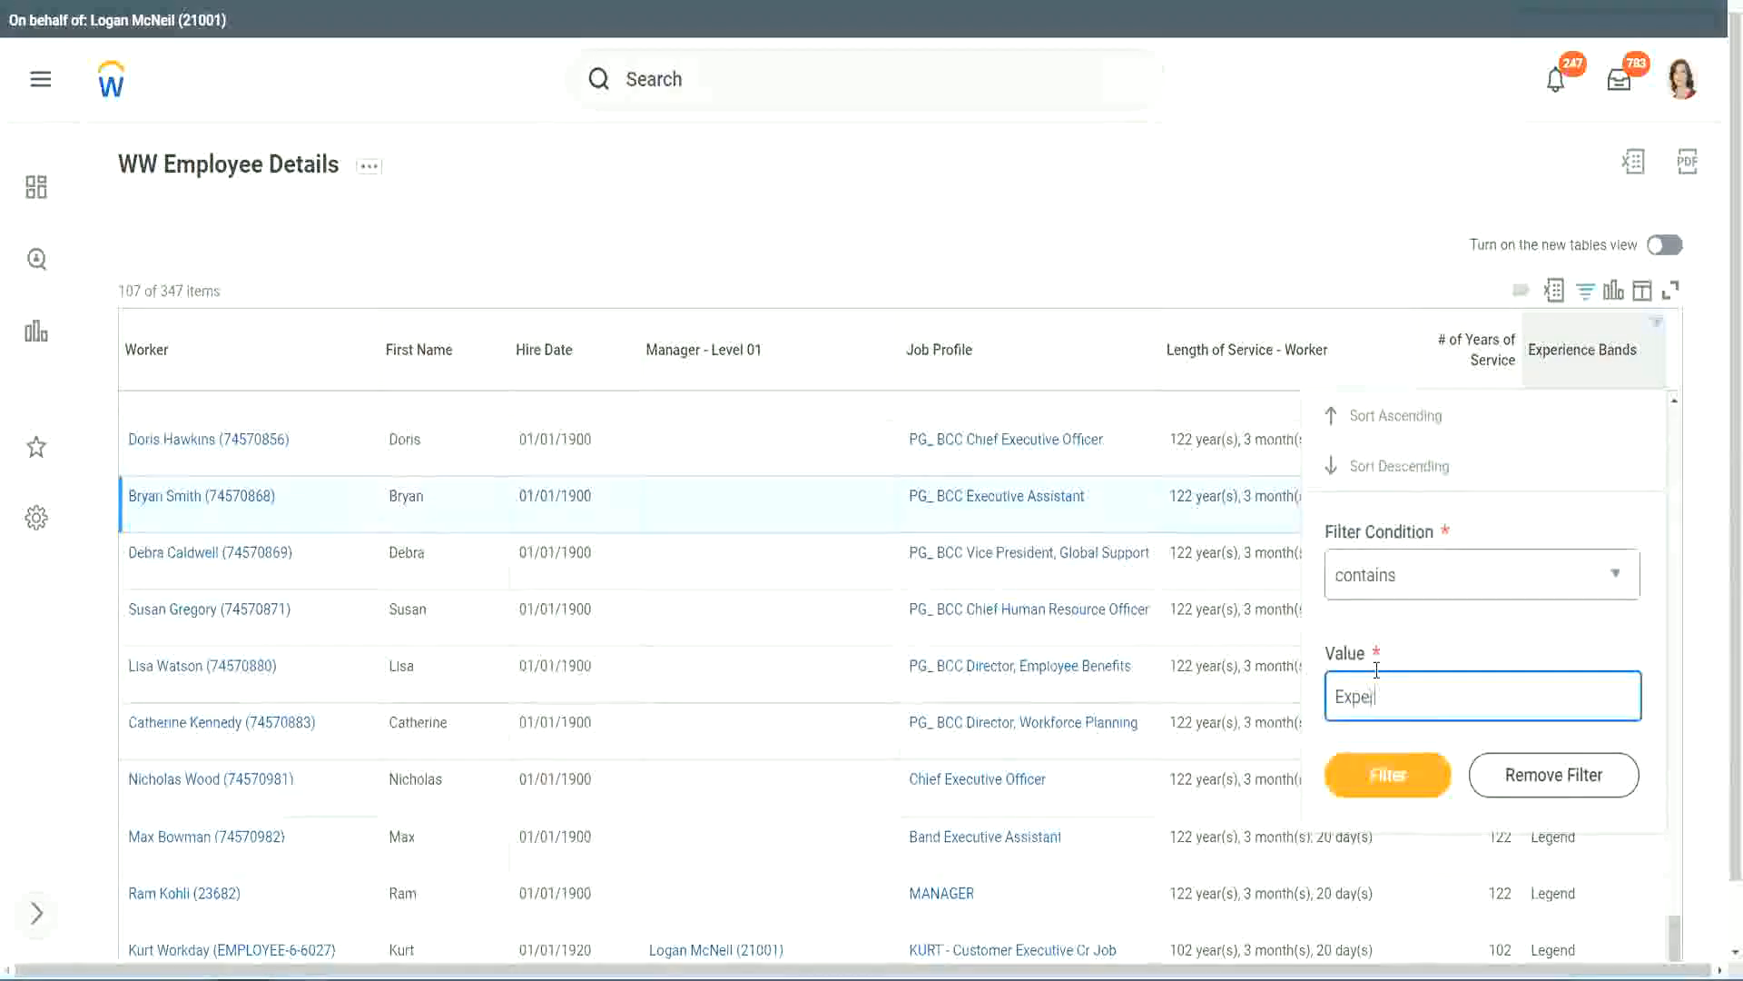
{"action": "type", "text": "ienced"}
{"action": "left_click", "coordinate": [1398, 773]}
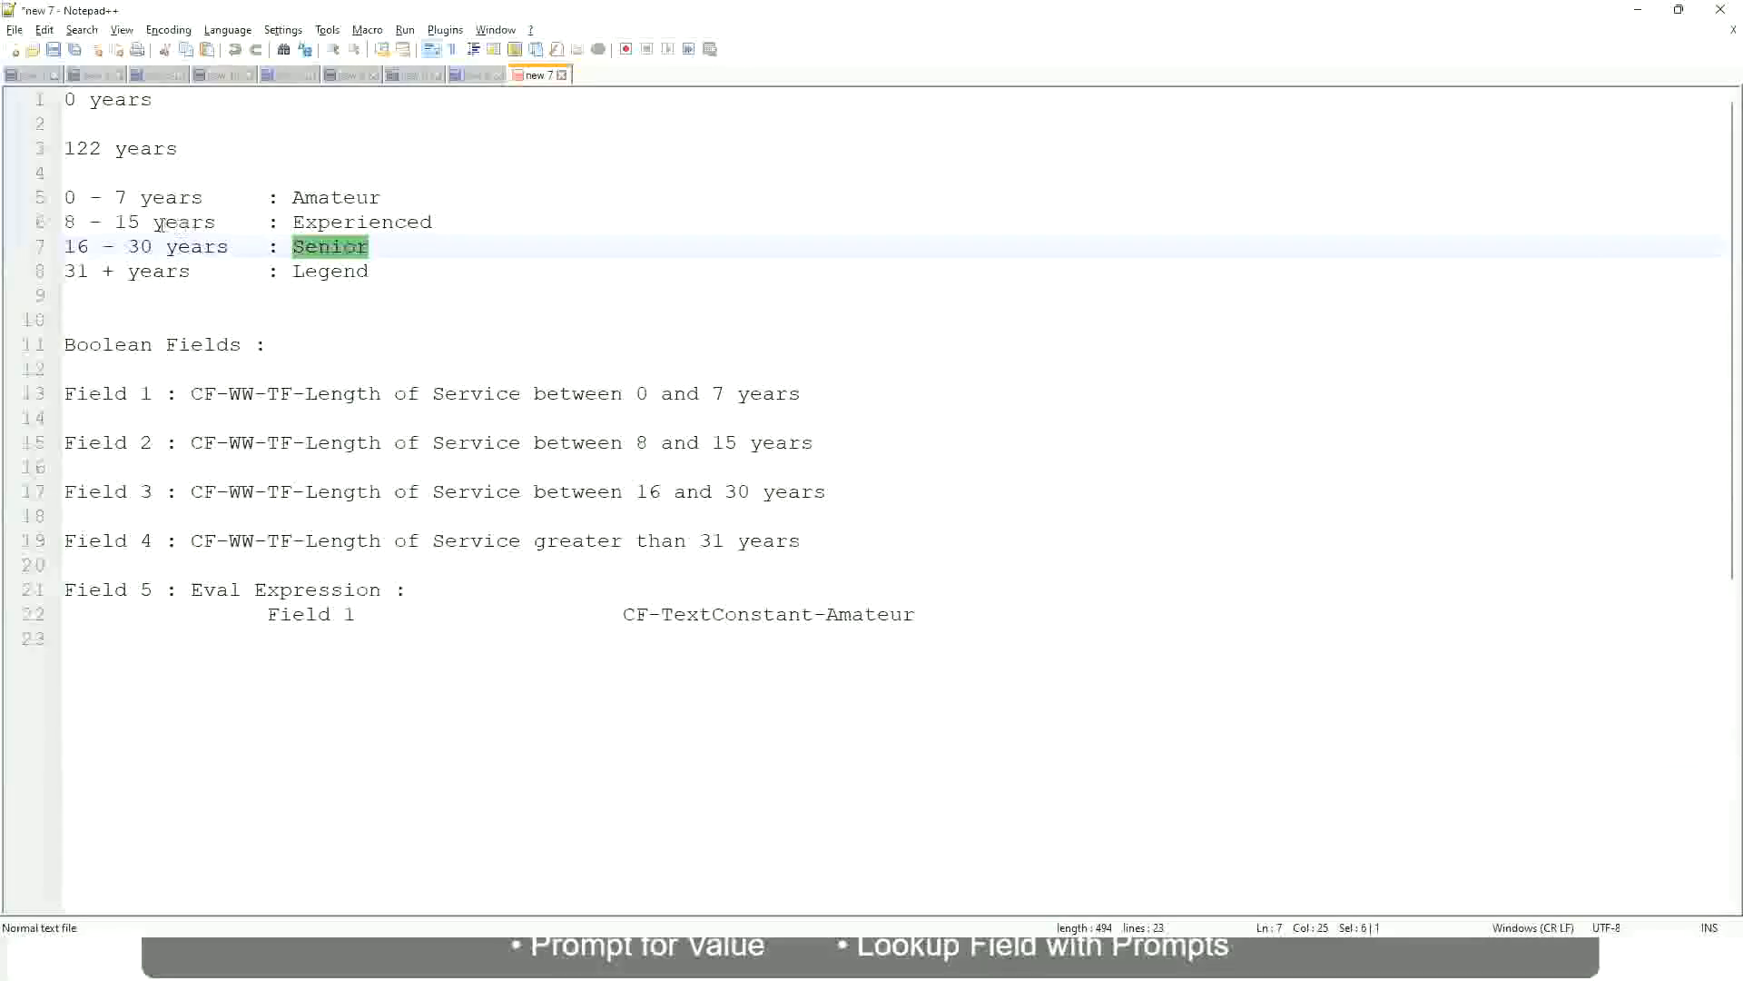
Check the year range defined for the Experienced band in the Notepad++ notes, and return to the Workday report
{"action": "left_click", "coordinate": [129, 223]}
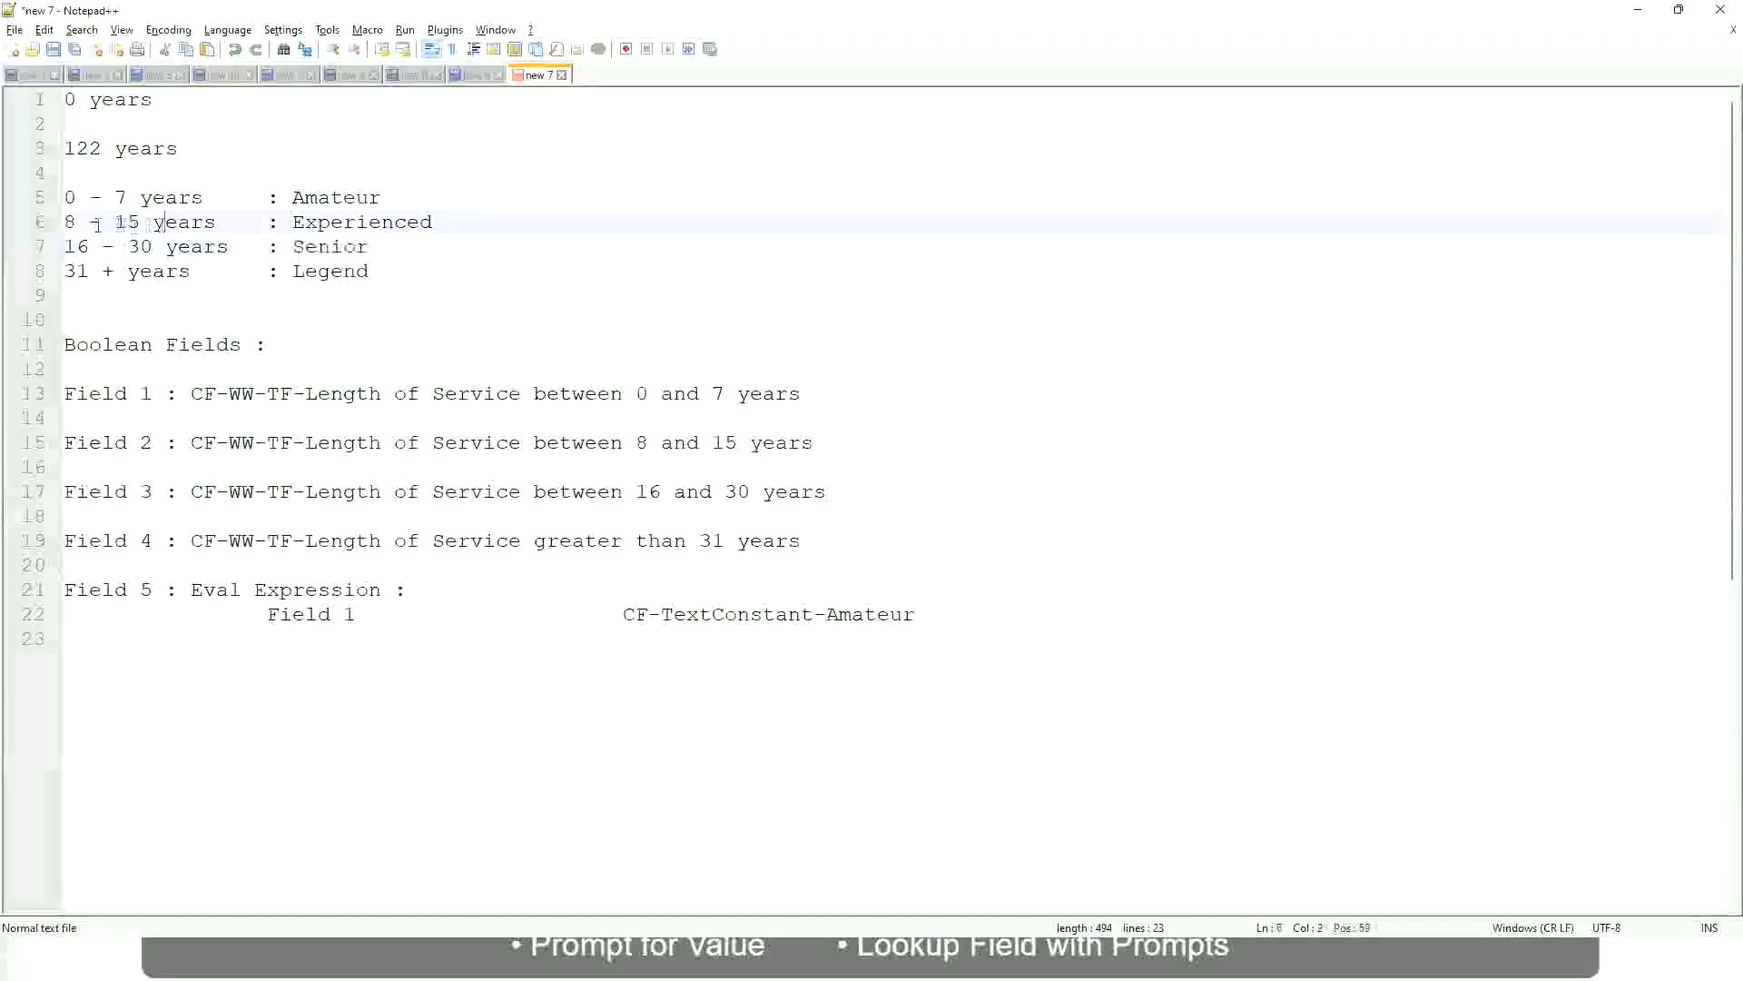
{"action": "left_click_drag", "start_coordinate": [76, 223], "coordinate": [135, 223]}
{"action": "left_click", "coordinate": [144, 223]}
{"action": "left_click", "coordinate": [202, 224]}
{"action": "key", "text": "alt+Tab"}
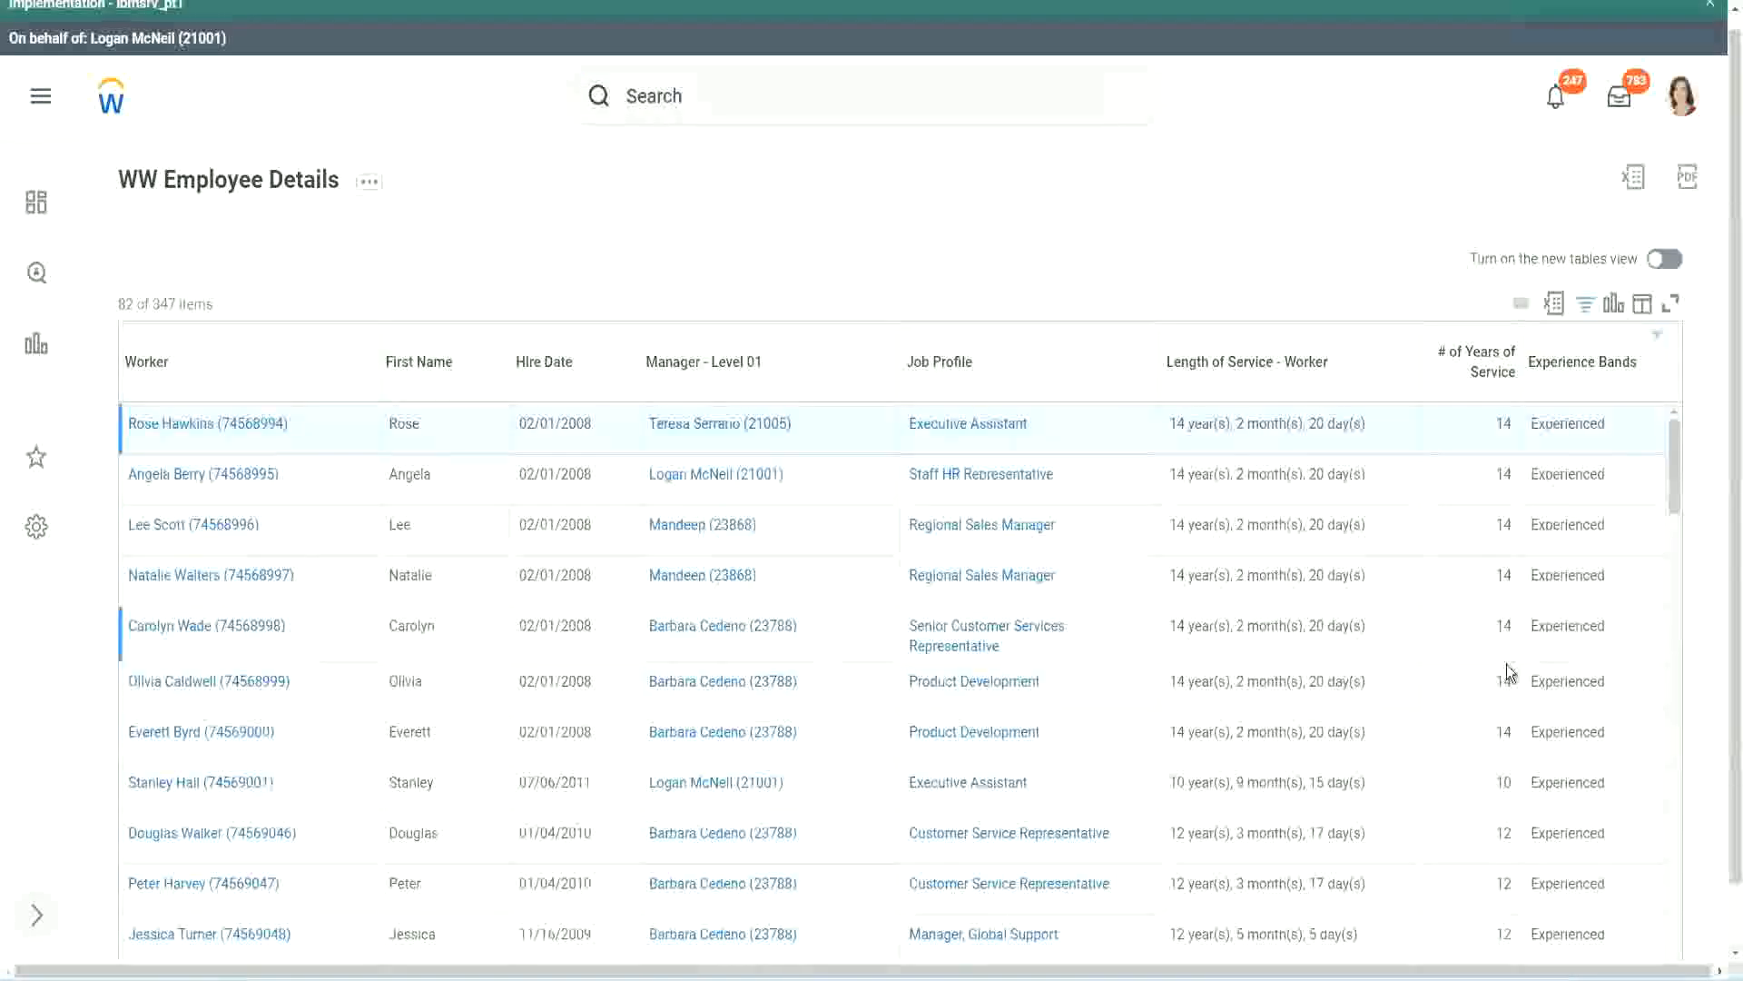
Examine the # of Years of Service values of the workers in the Experienced band, down through the filtered rows
{"action": "scroll", "coordinate": [1506, 672], "scroll_direction": "down", "scroll_amount": 3}
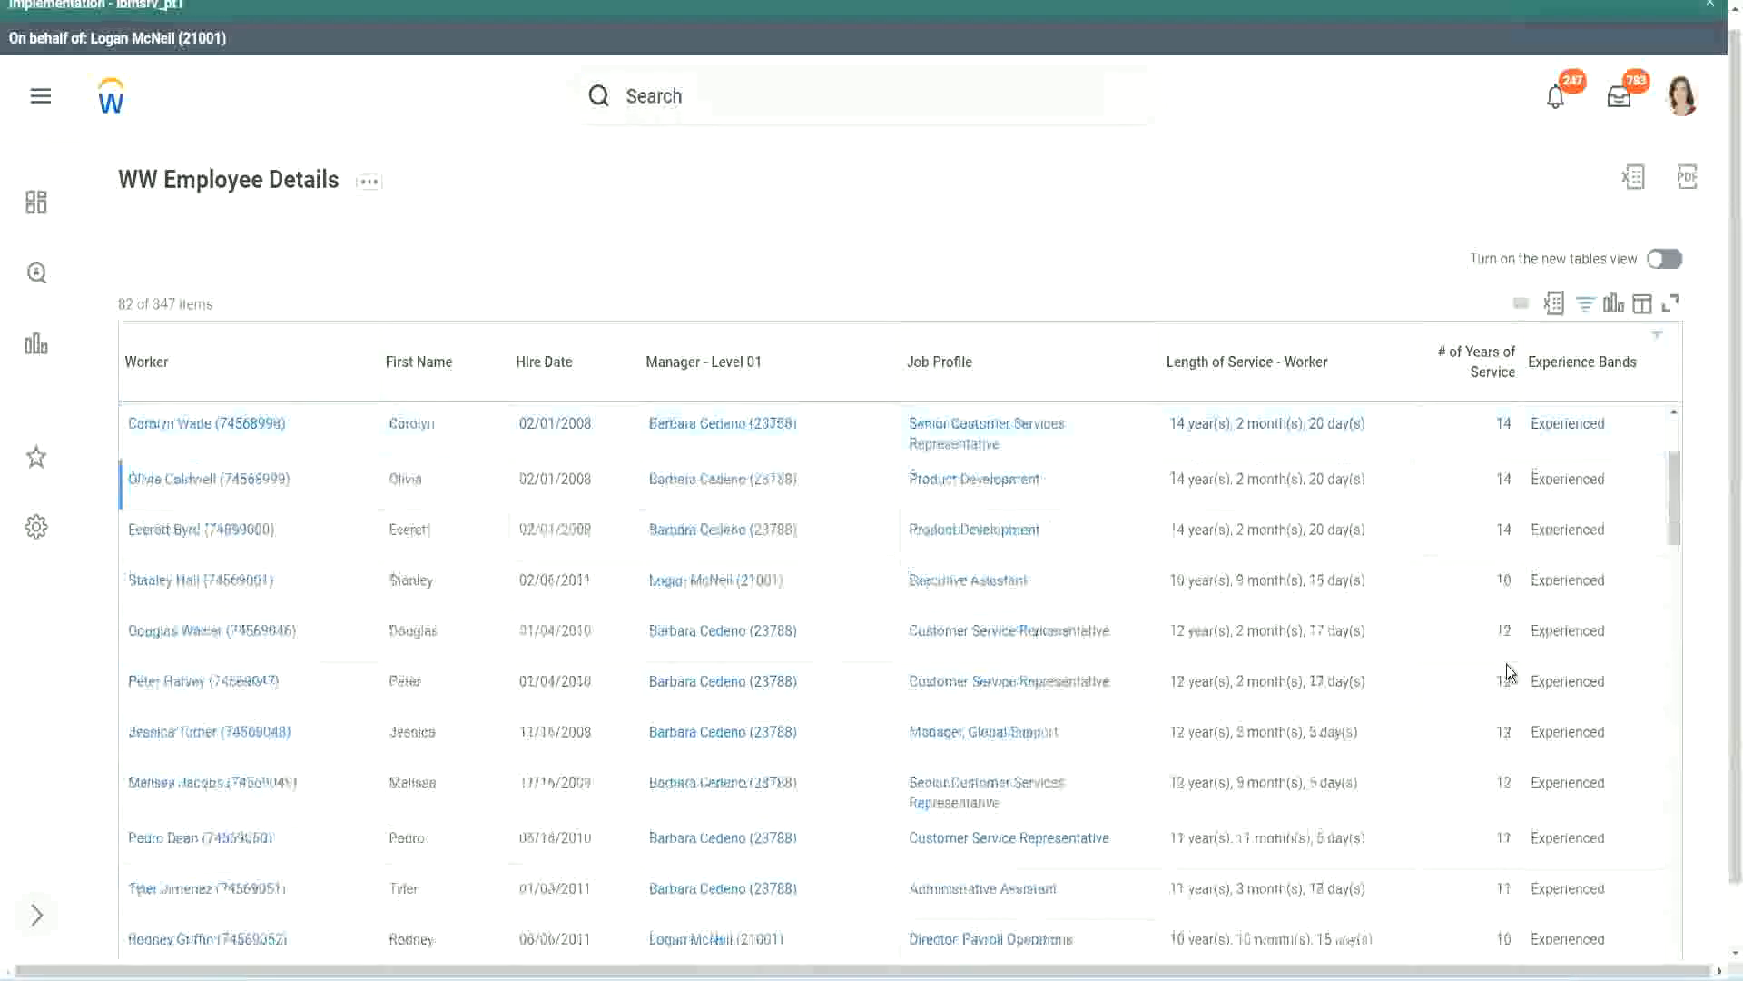
{"action": "scroll", "coordinate": [1506, 672], "scroll_direction": "down", "scroll_amount": 3}
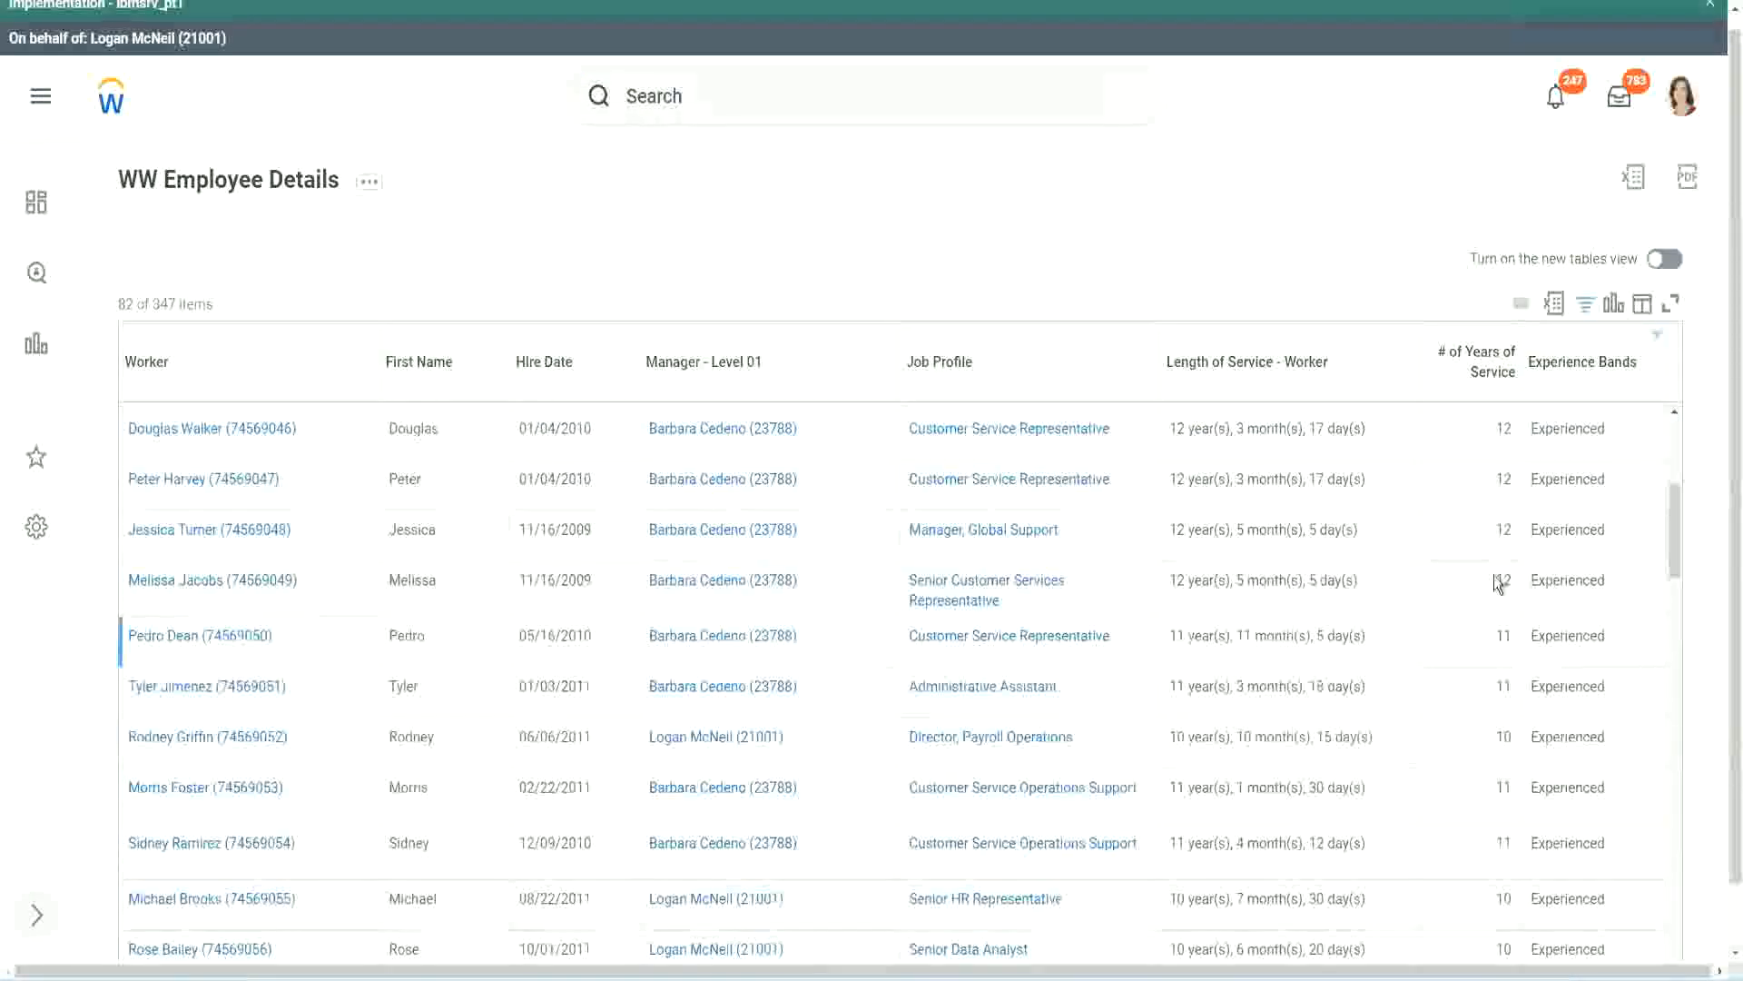
{"action": "double_click", "coordinate": [1545, 481]}
{"action": "scroll", "coordinate": [1498, 690], "scroll_direction": "down", "scroll_amount": 3}
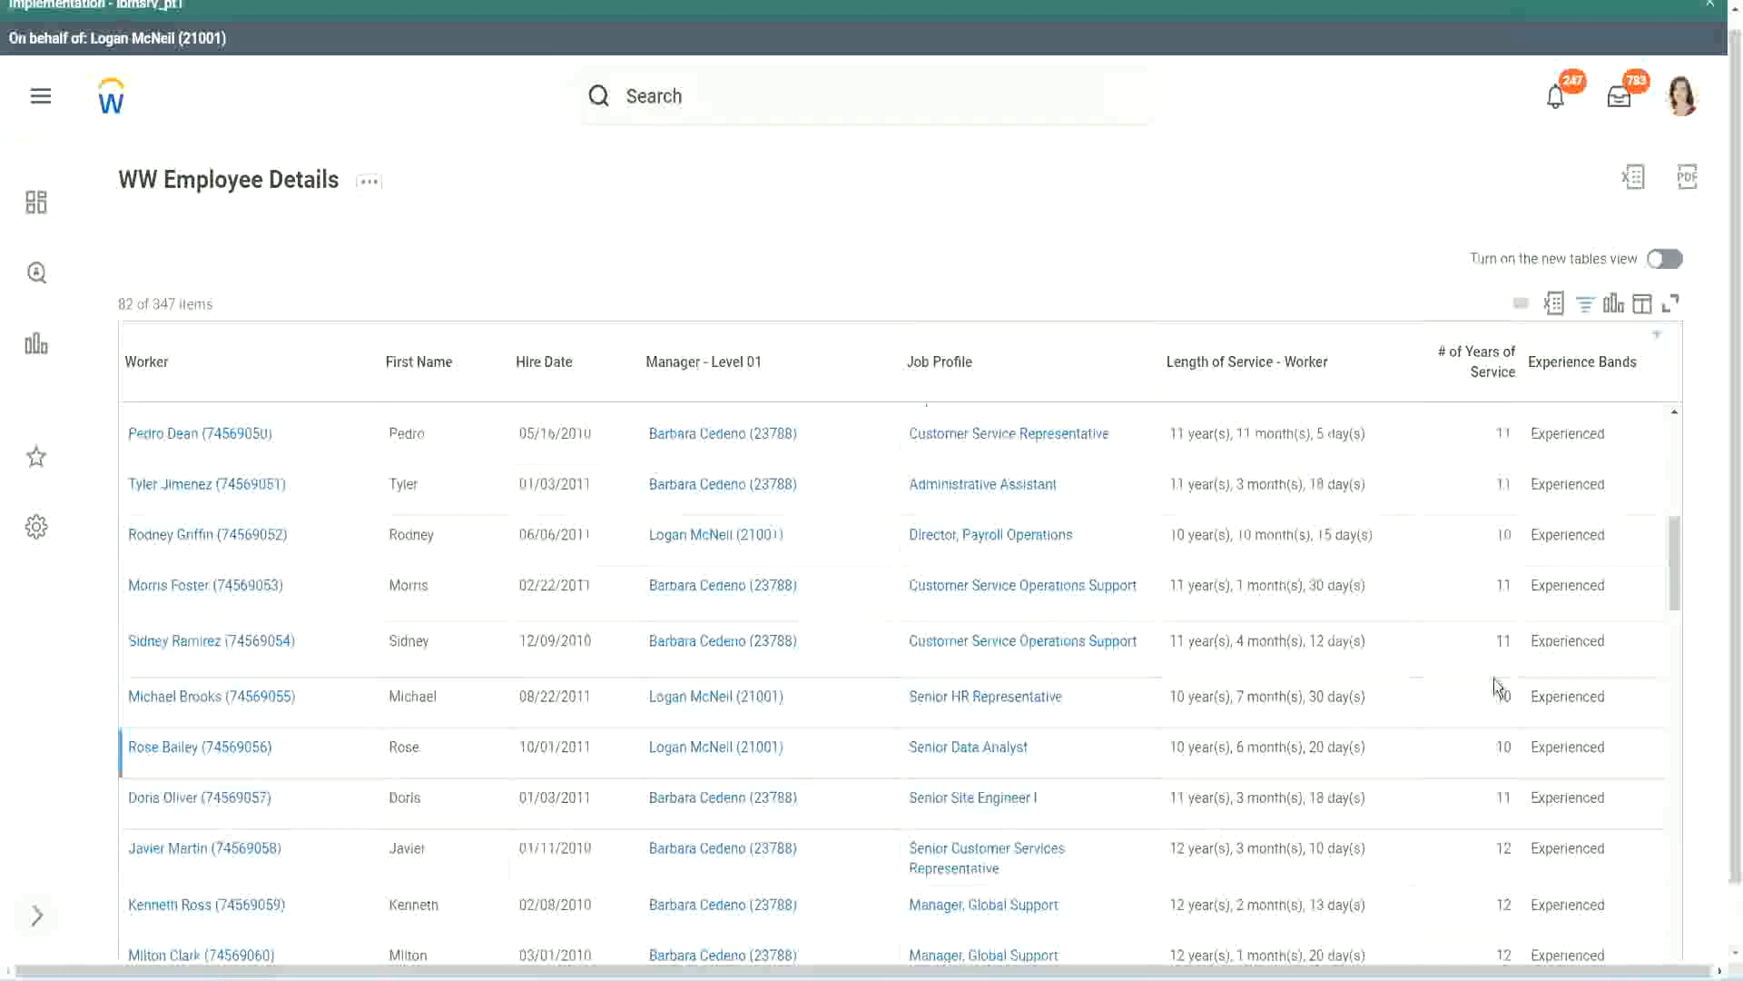
{"action": "left_click", "coordinate": [1500, 639]}
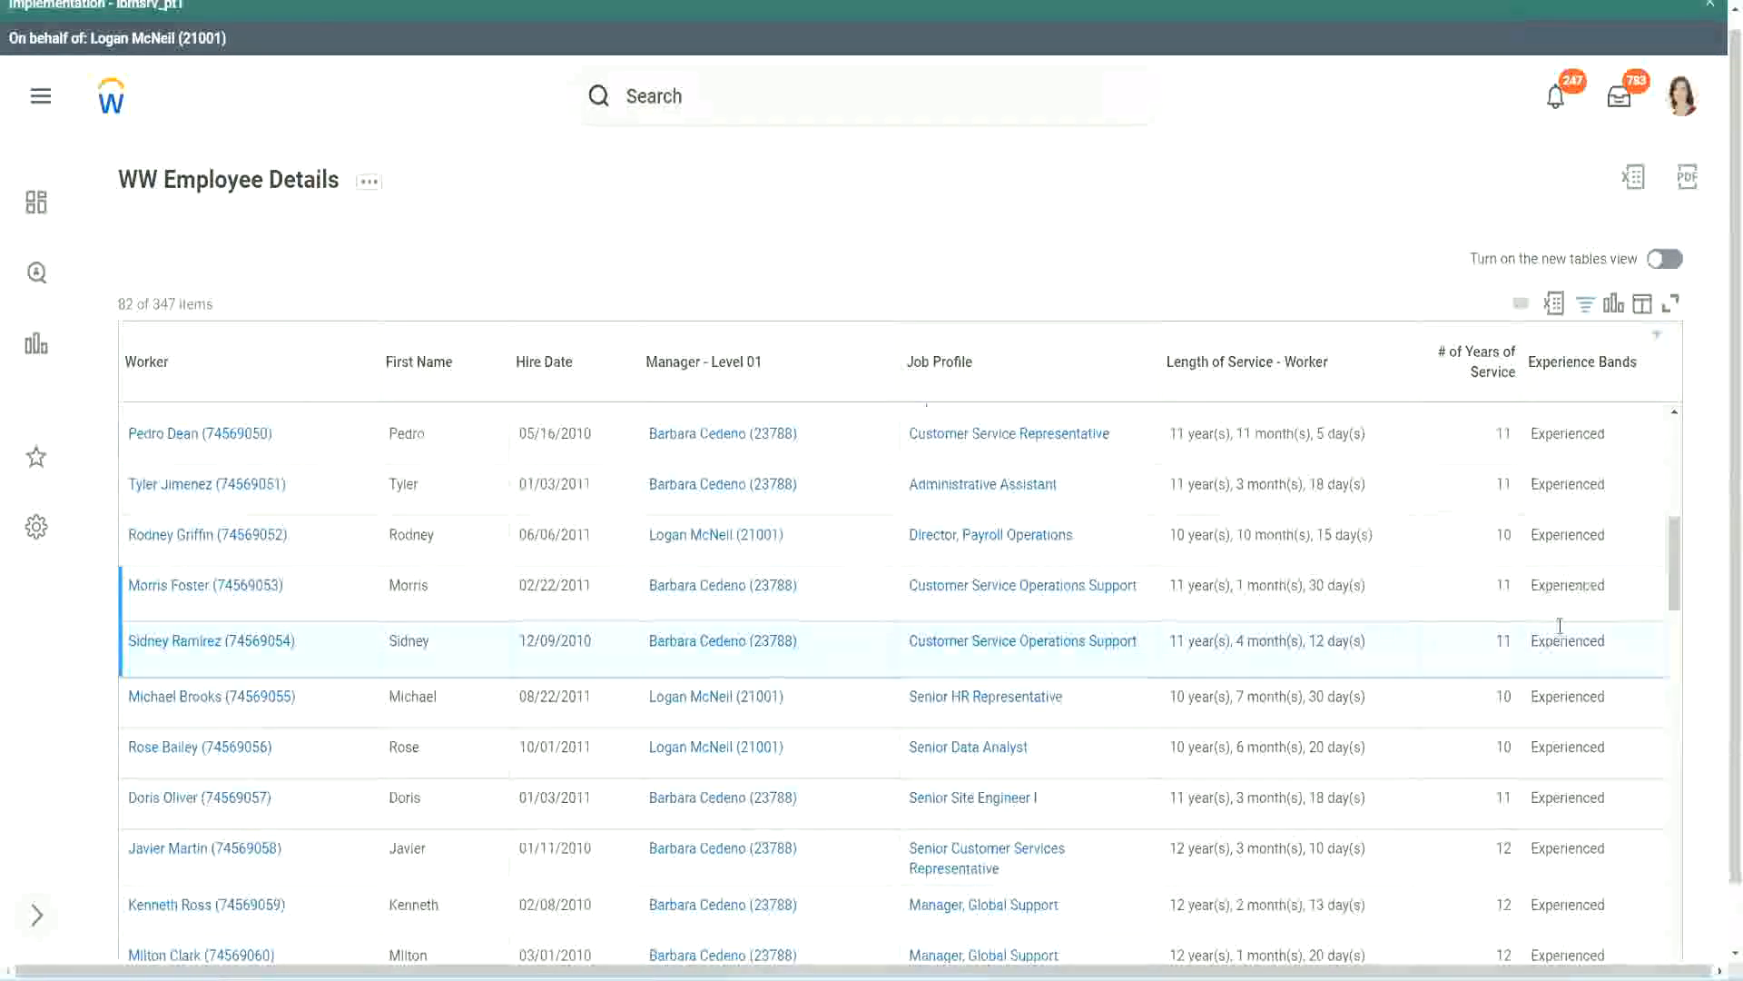
{"action": "left_click", "coordinate": [1547, 585]}
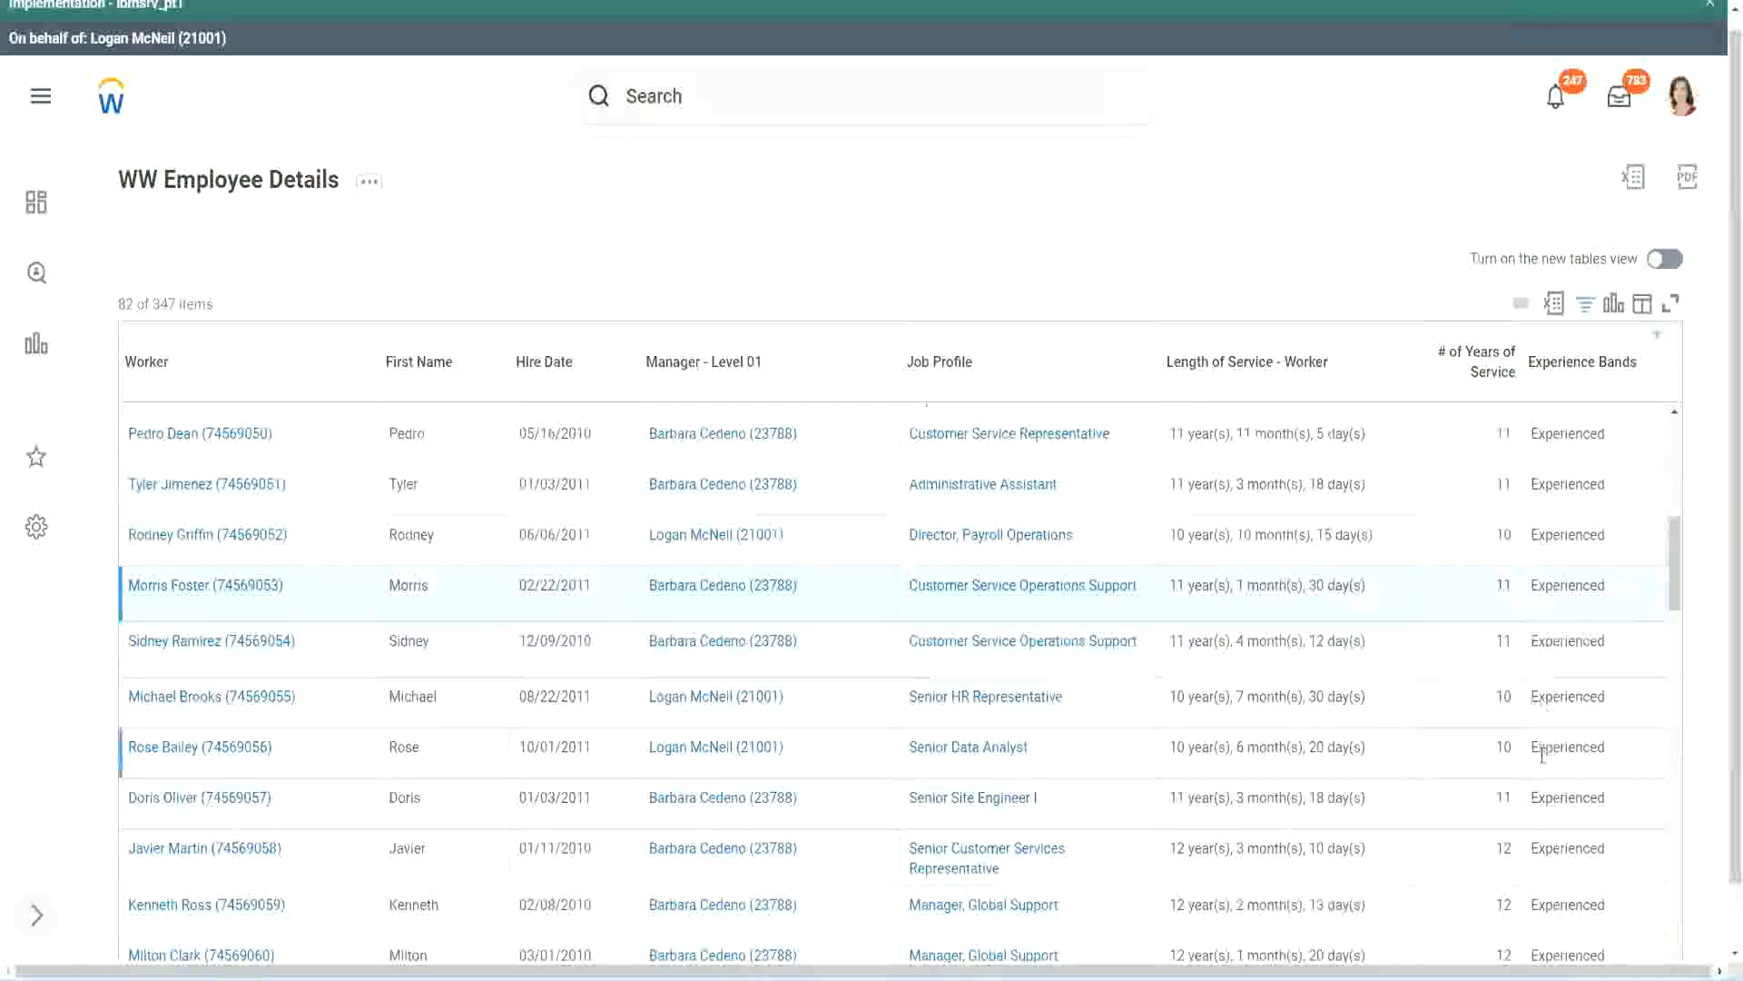
{"action": "scroll", "coordinate": [1541, 754], "scroll_direction": "down", "scroll_amount": 5}
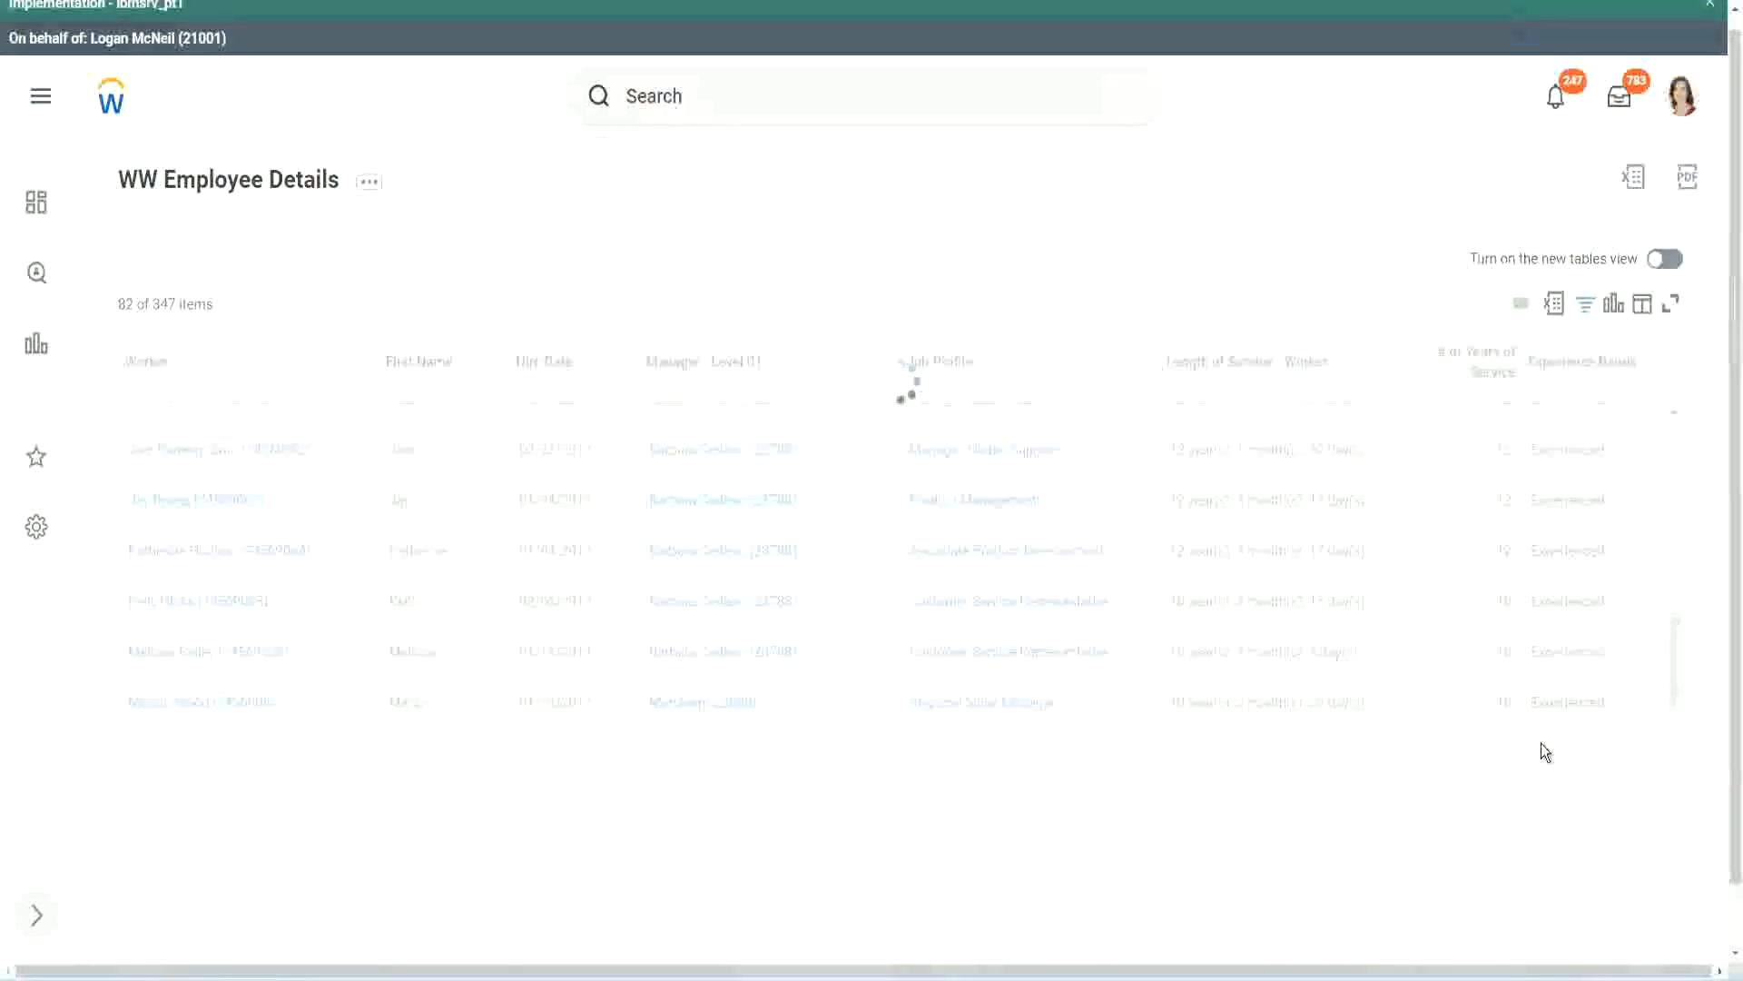